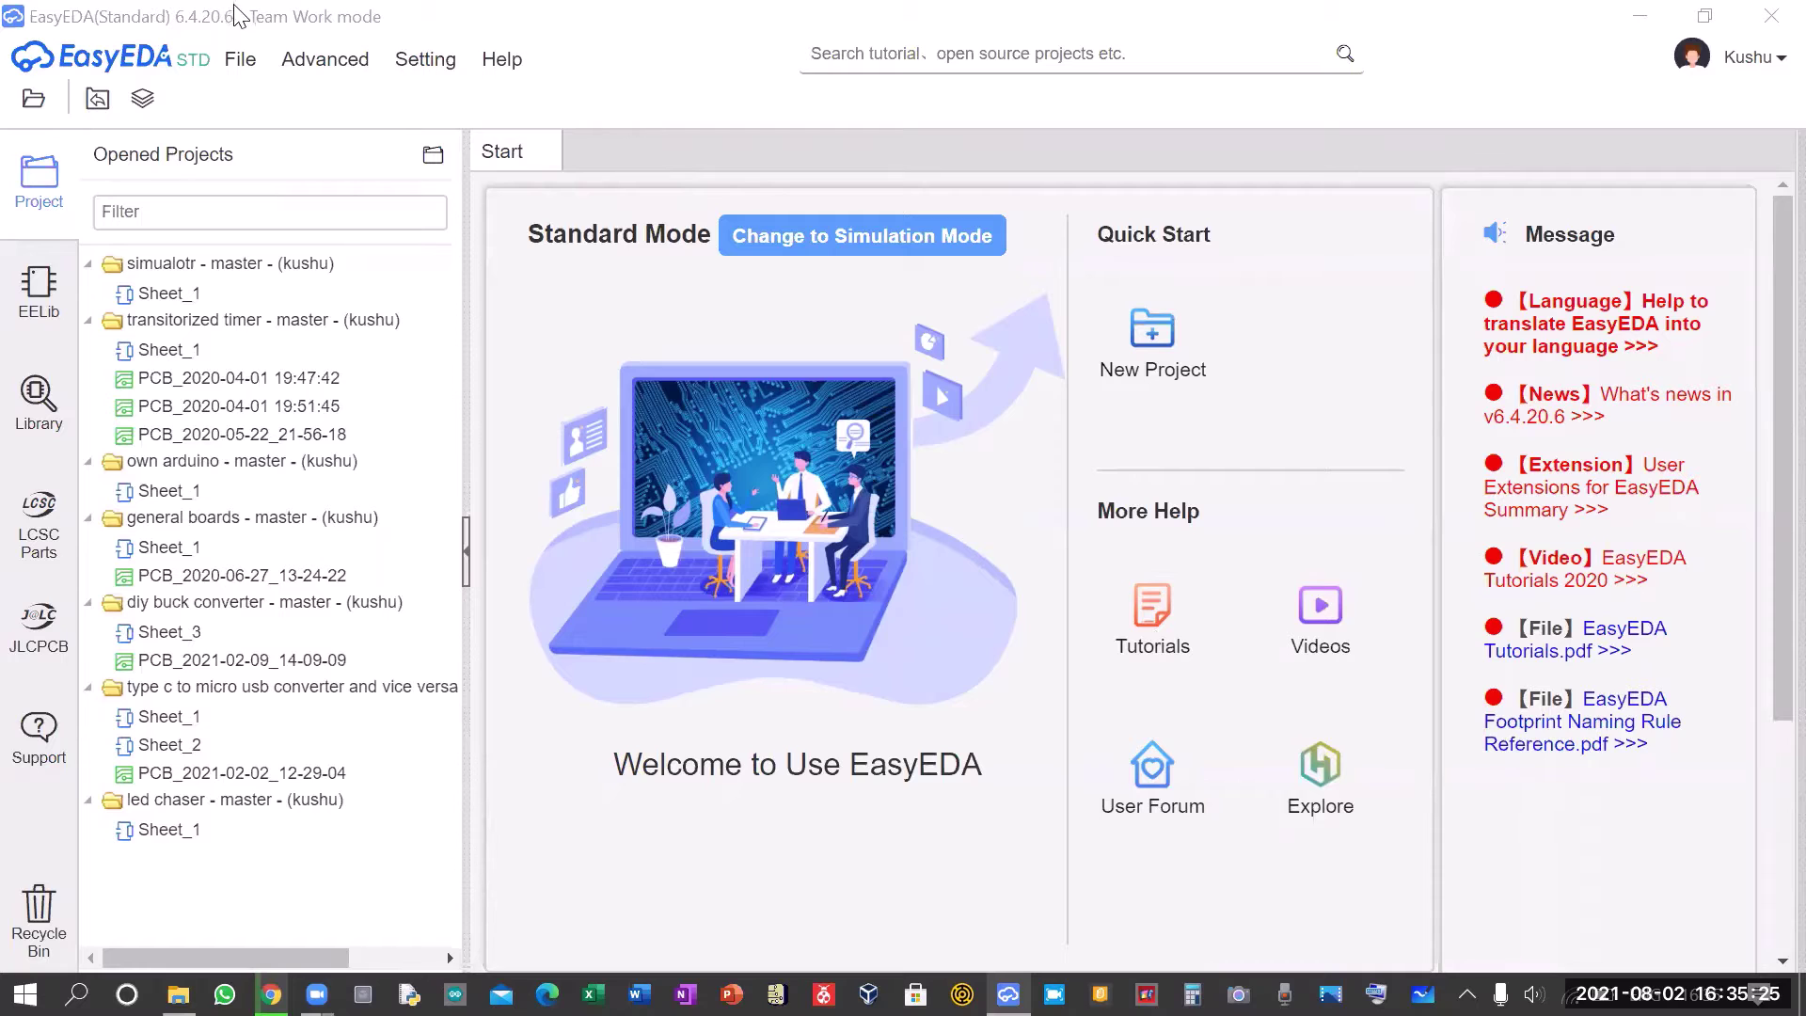
Look through the supply flags, resistors and capacitors in the EELib component library, and return to the project list.
click(271, 28)
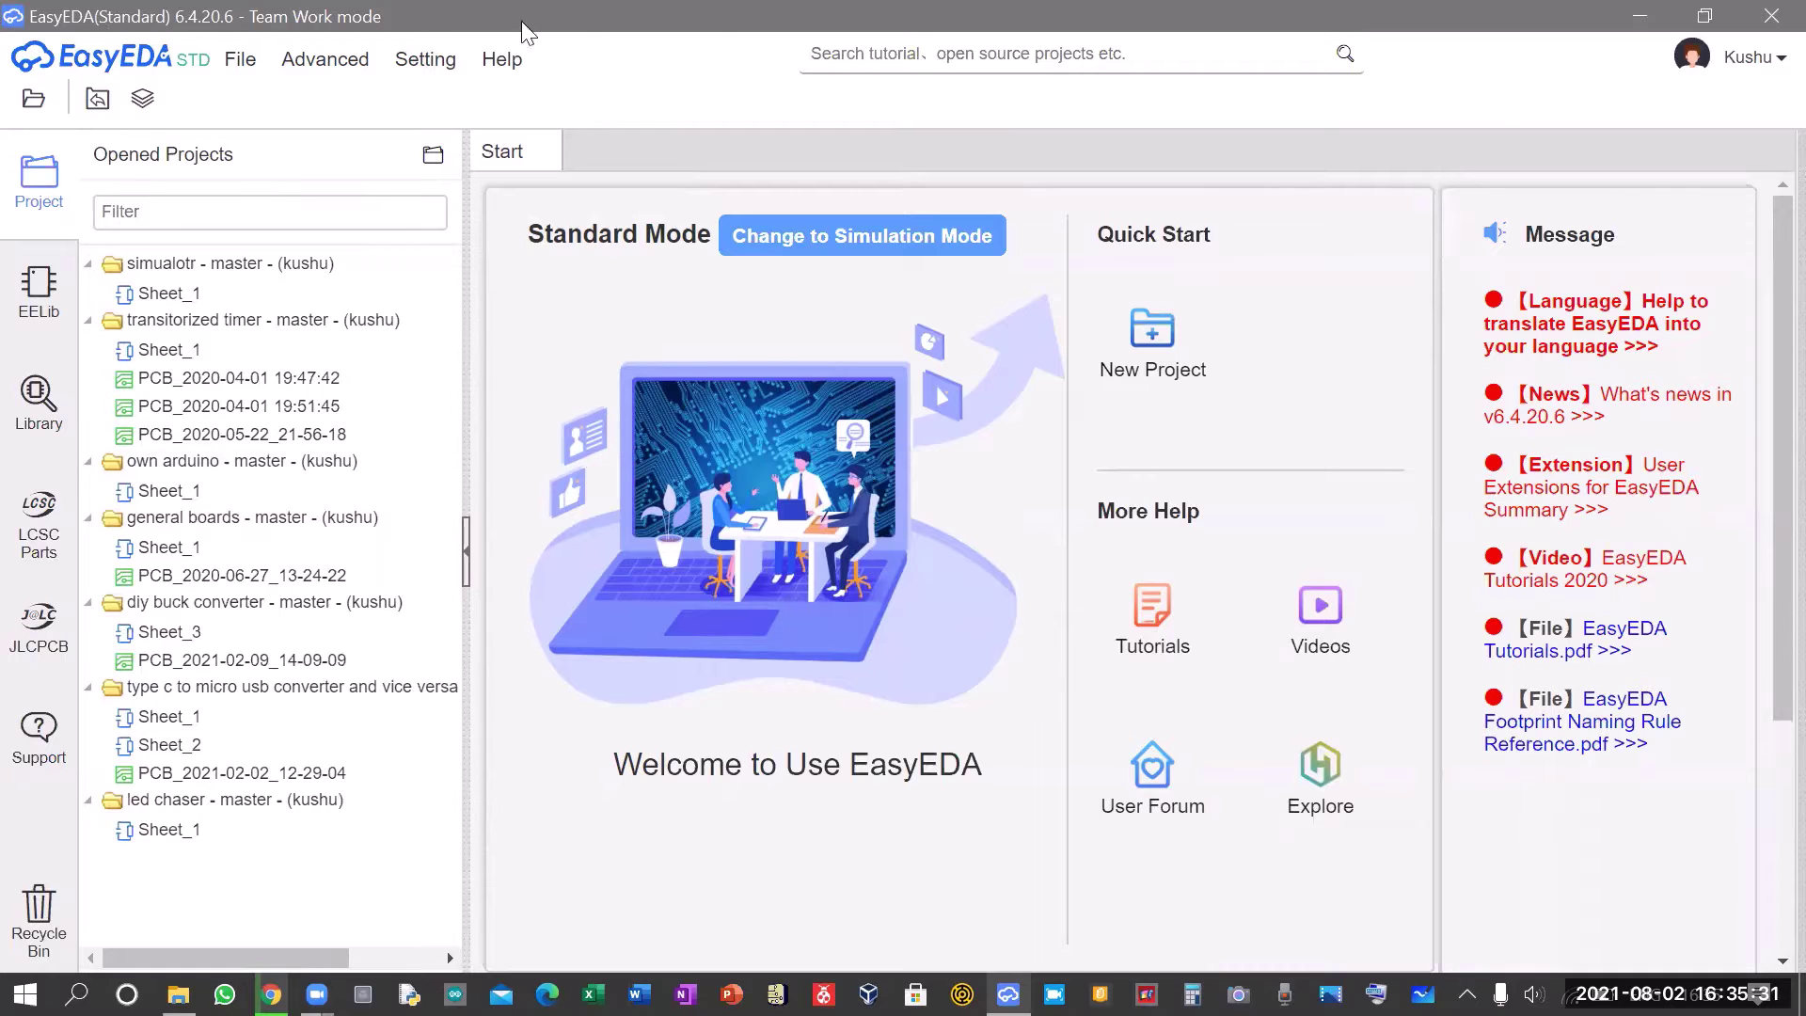
click(1767, 68)
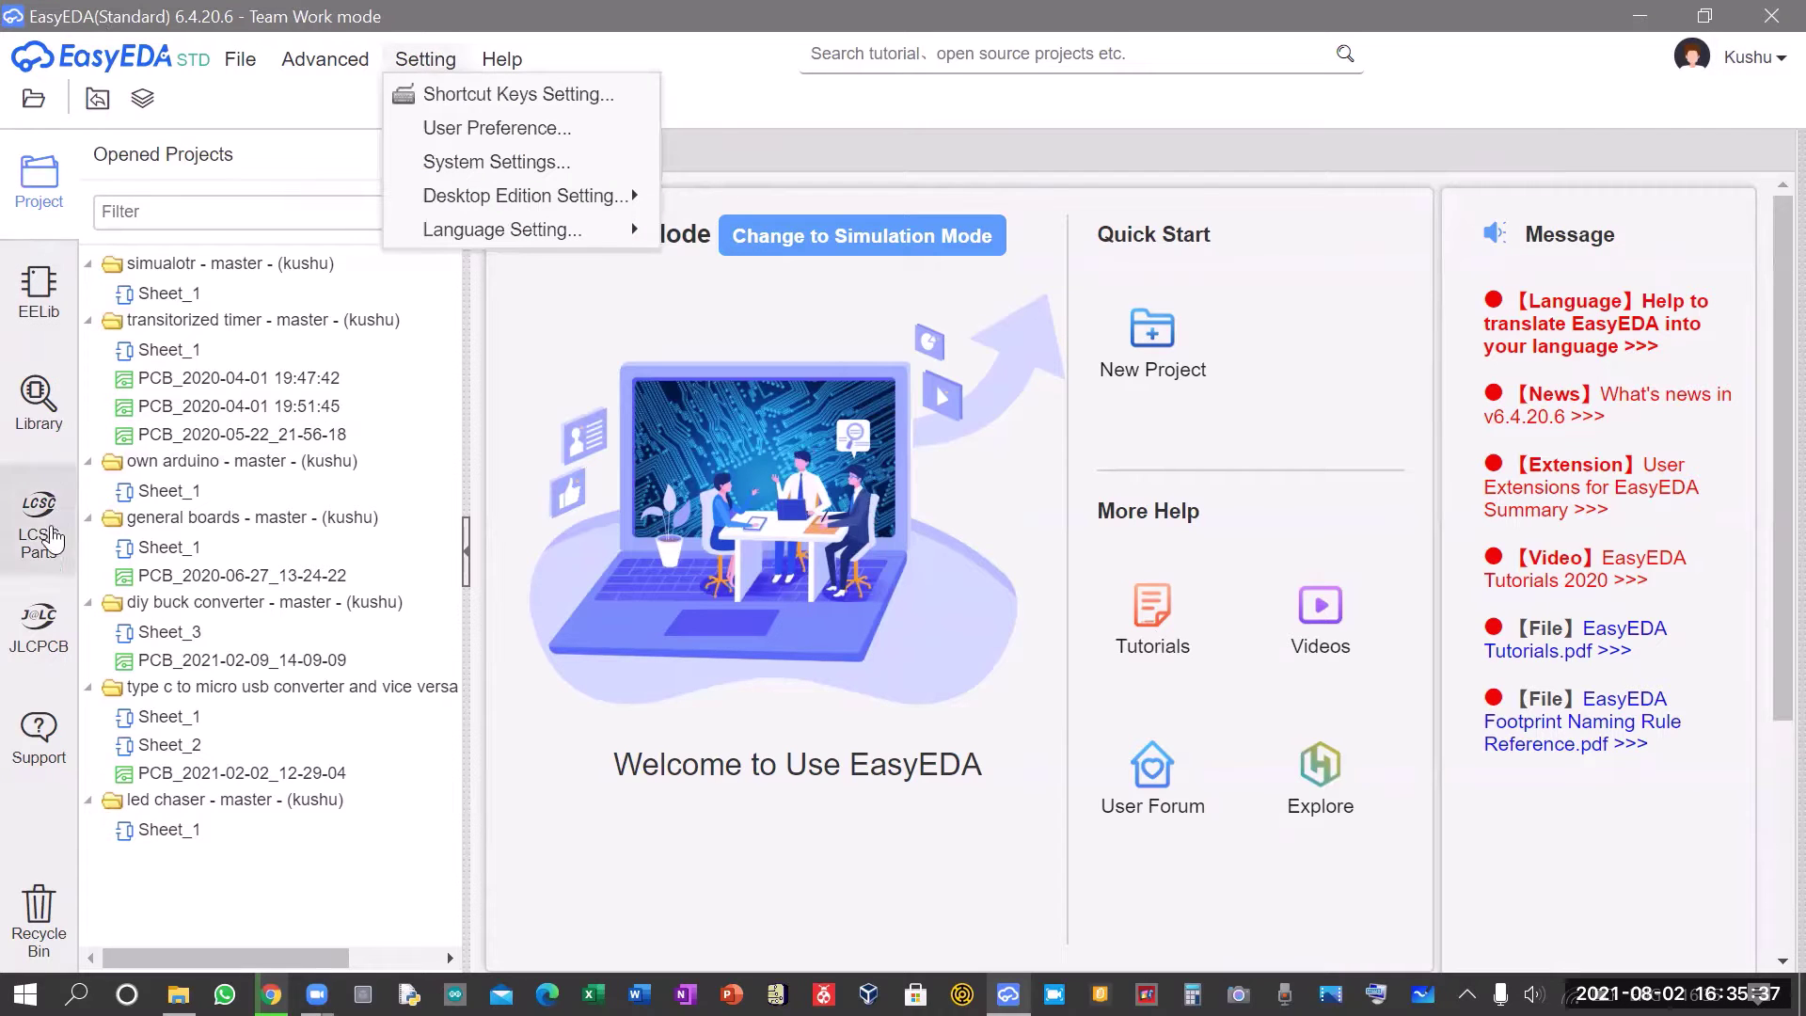
click(38, 292)
scroll(270, 838, down, 4)
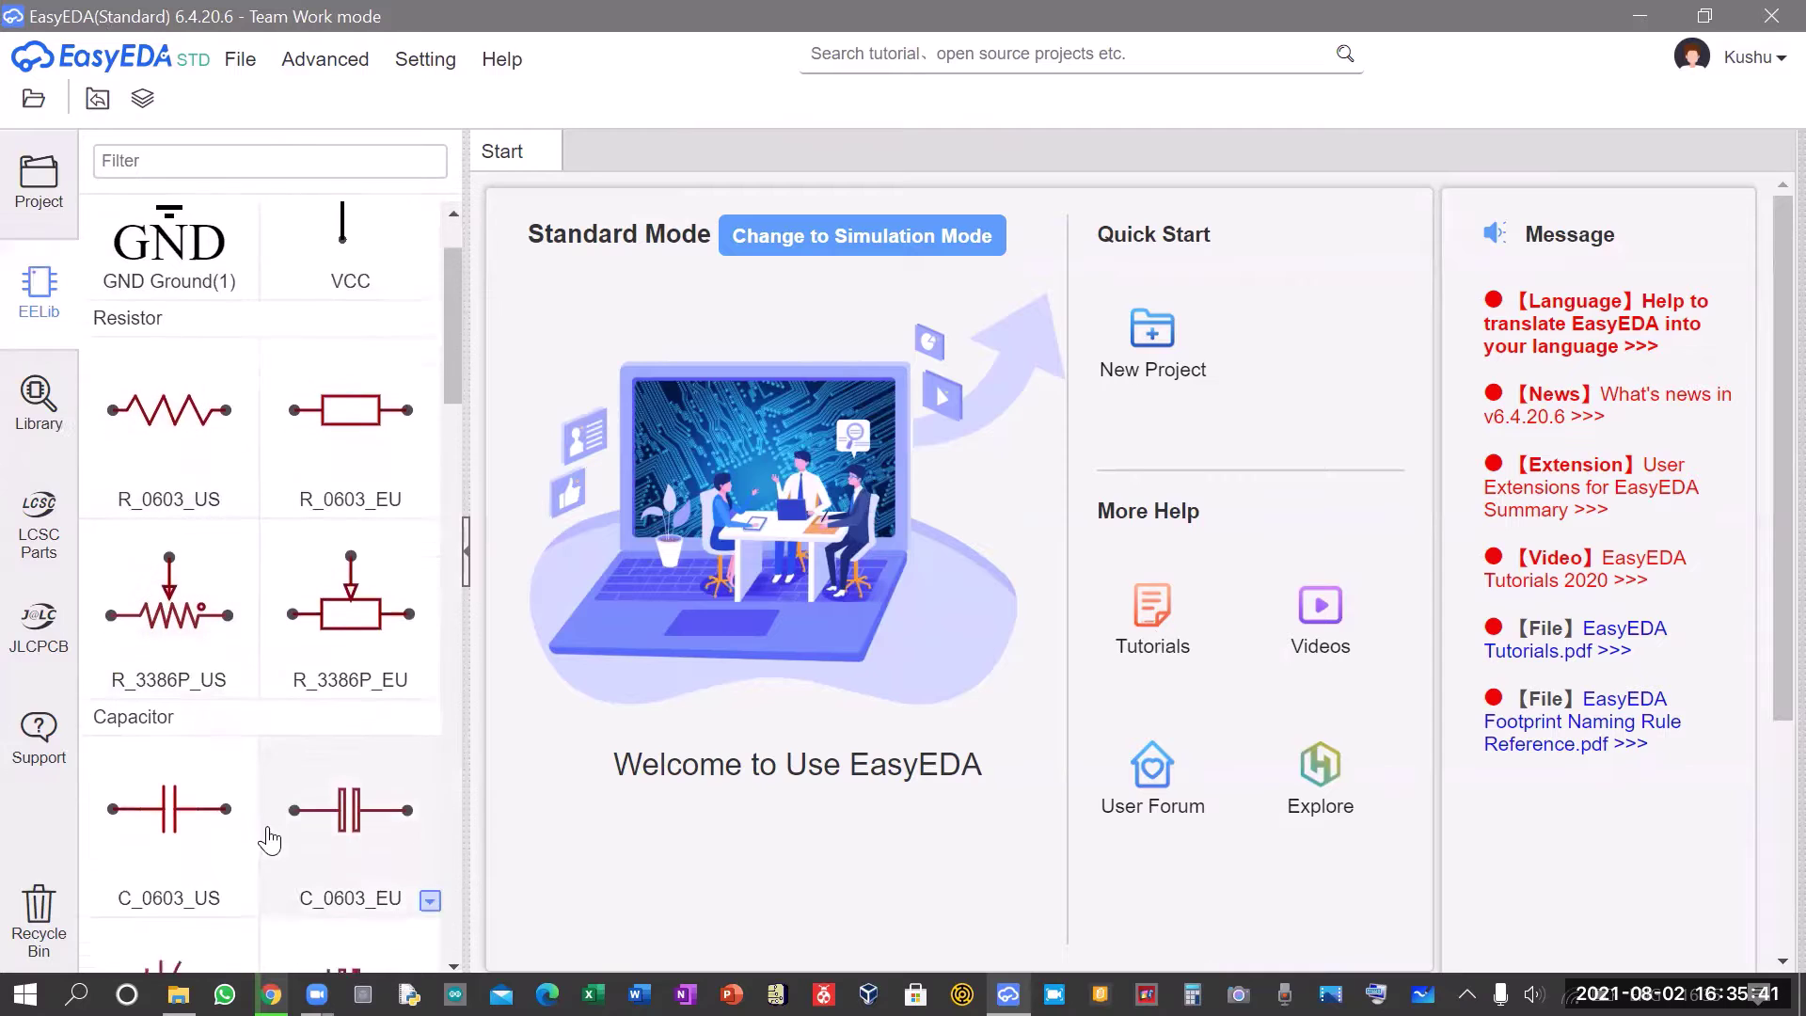
scroll(188, 598, up, 4)
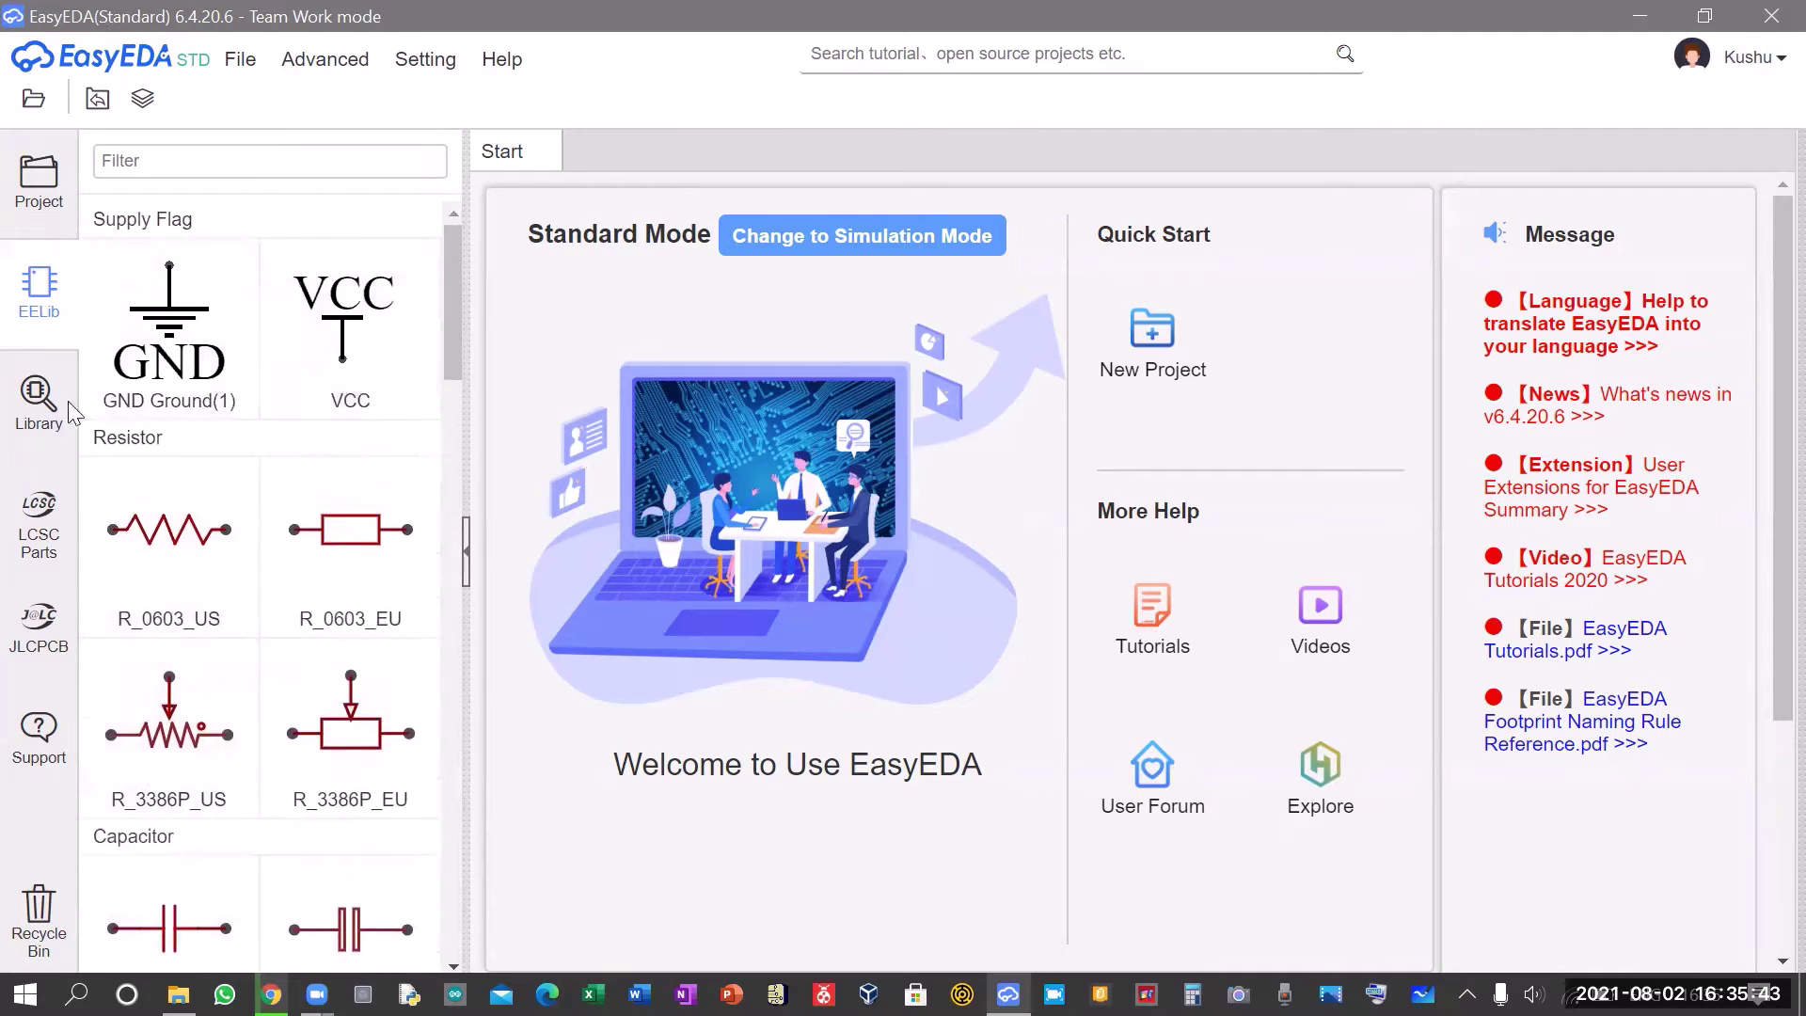
click(26, 202)
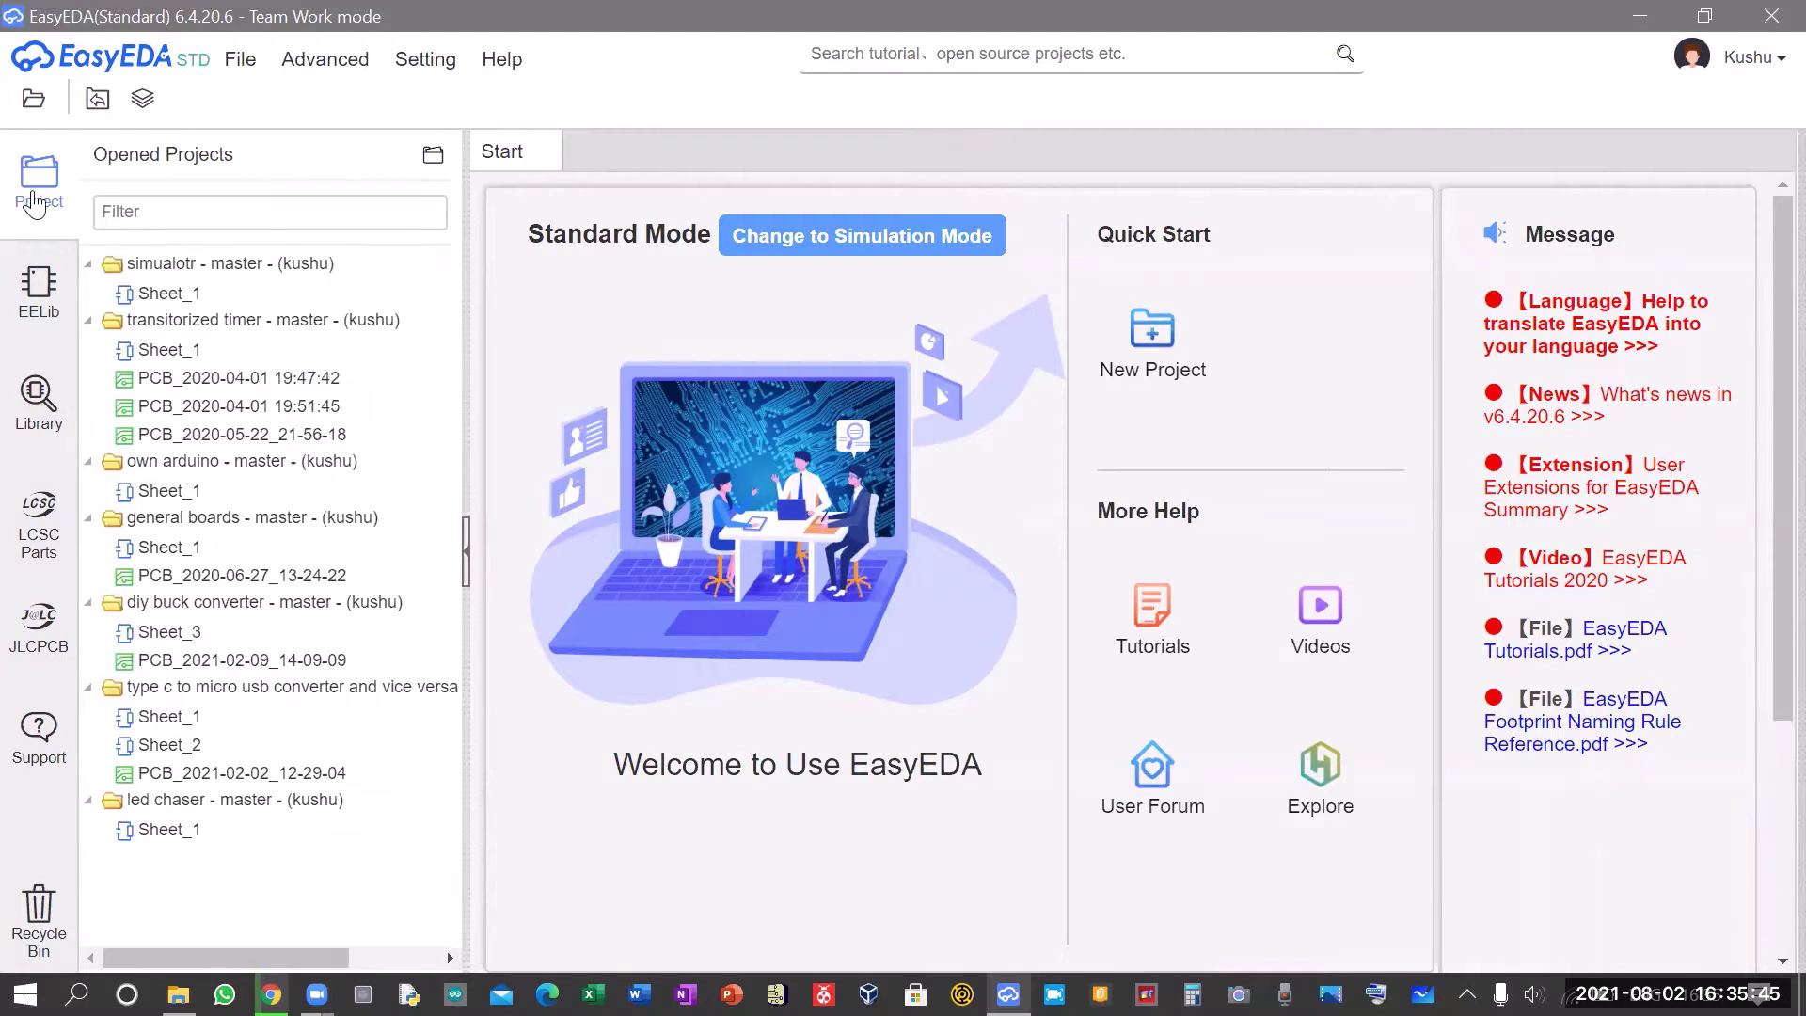
Create a new project titled "PCB - 1".
click(263, 59)
mouse_move(245, 63)
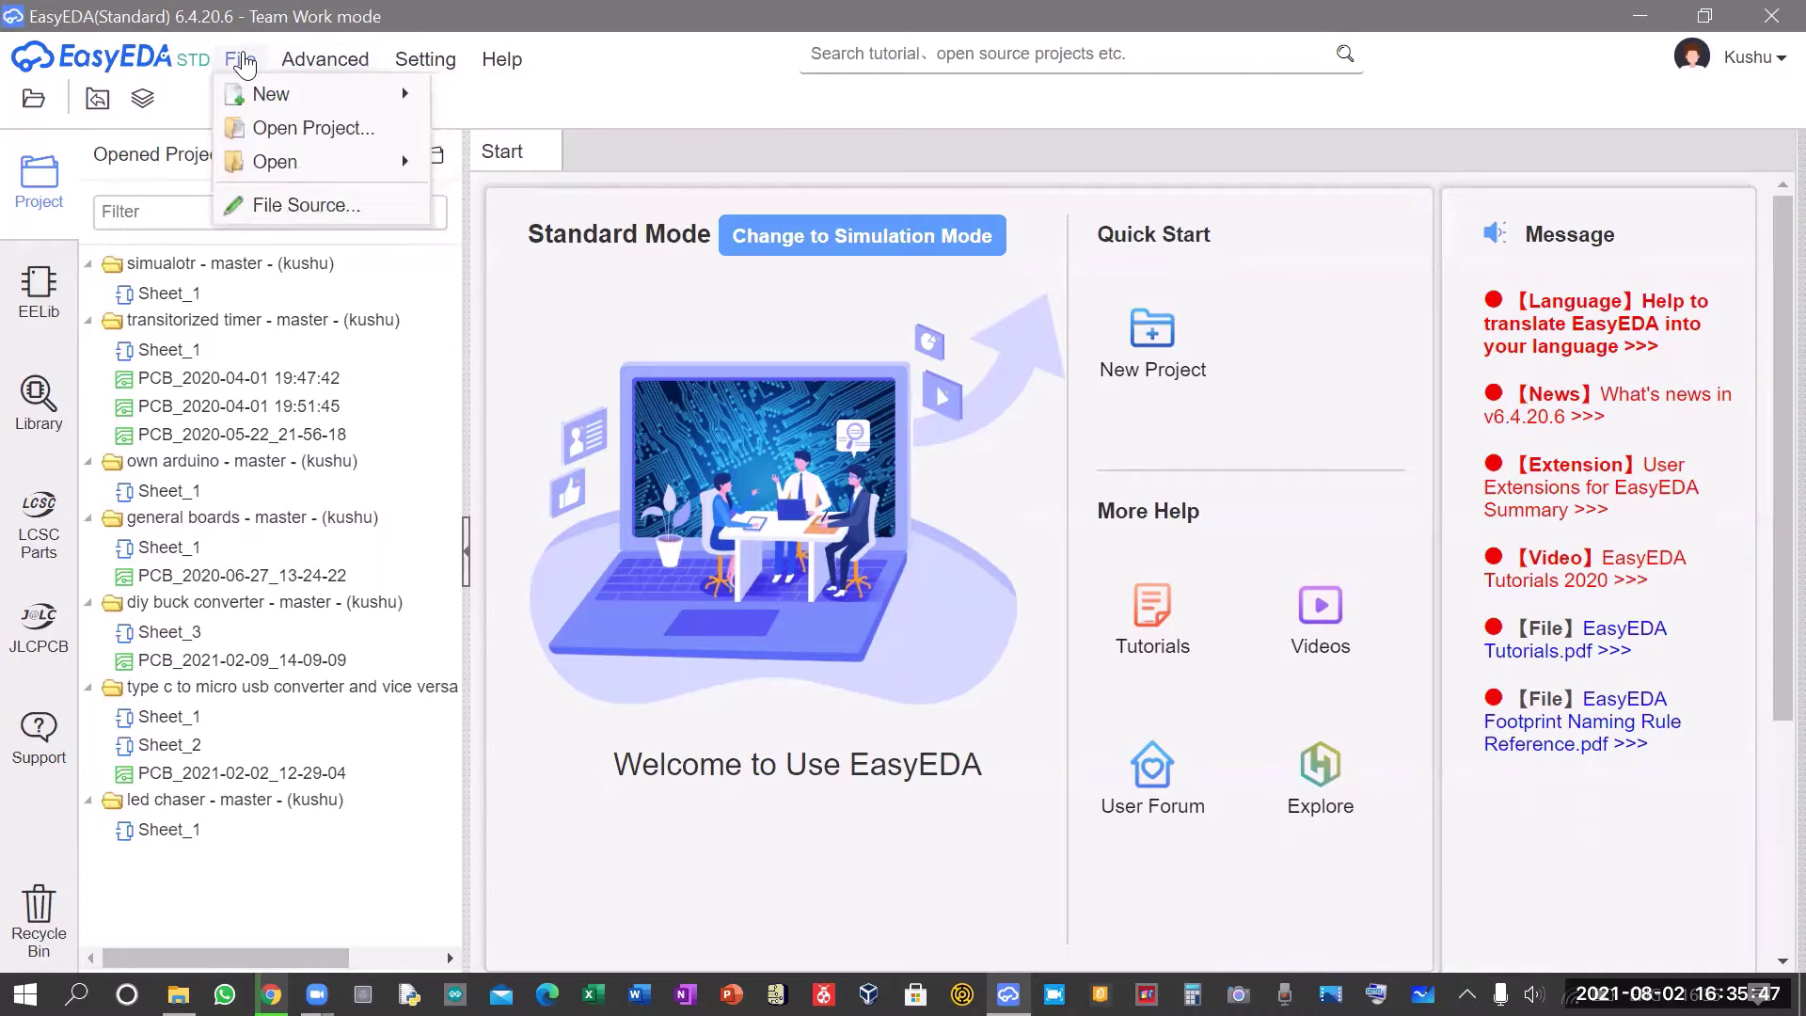
mouse_move(255, 111)
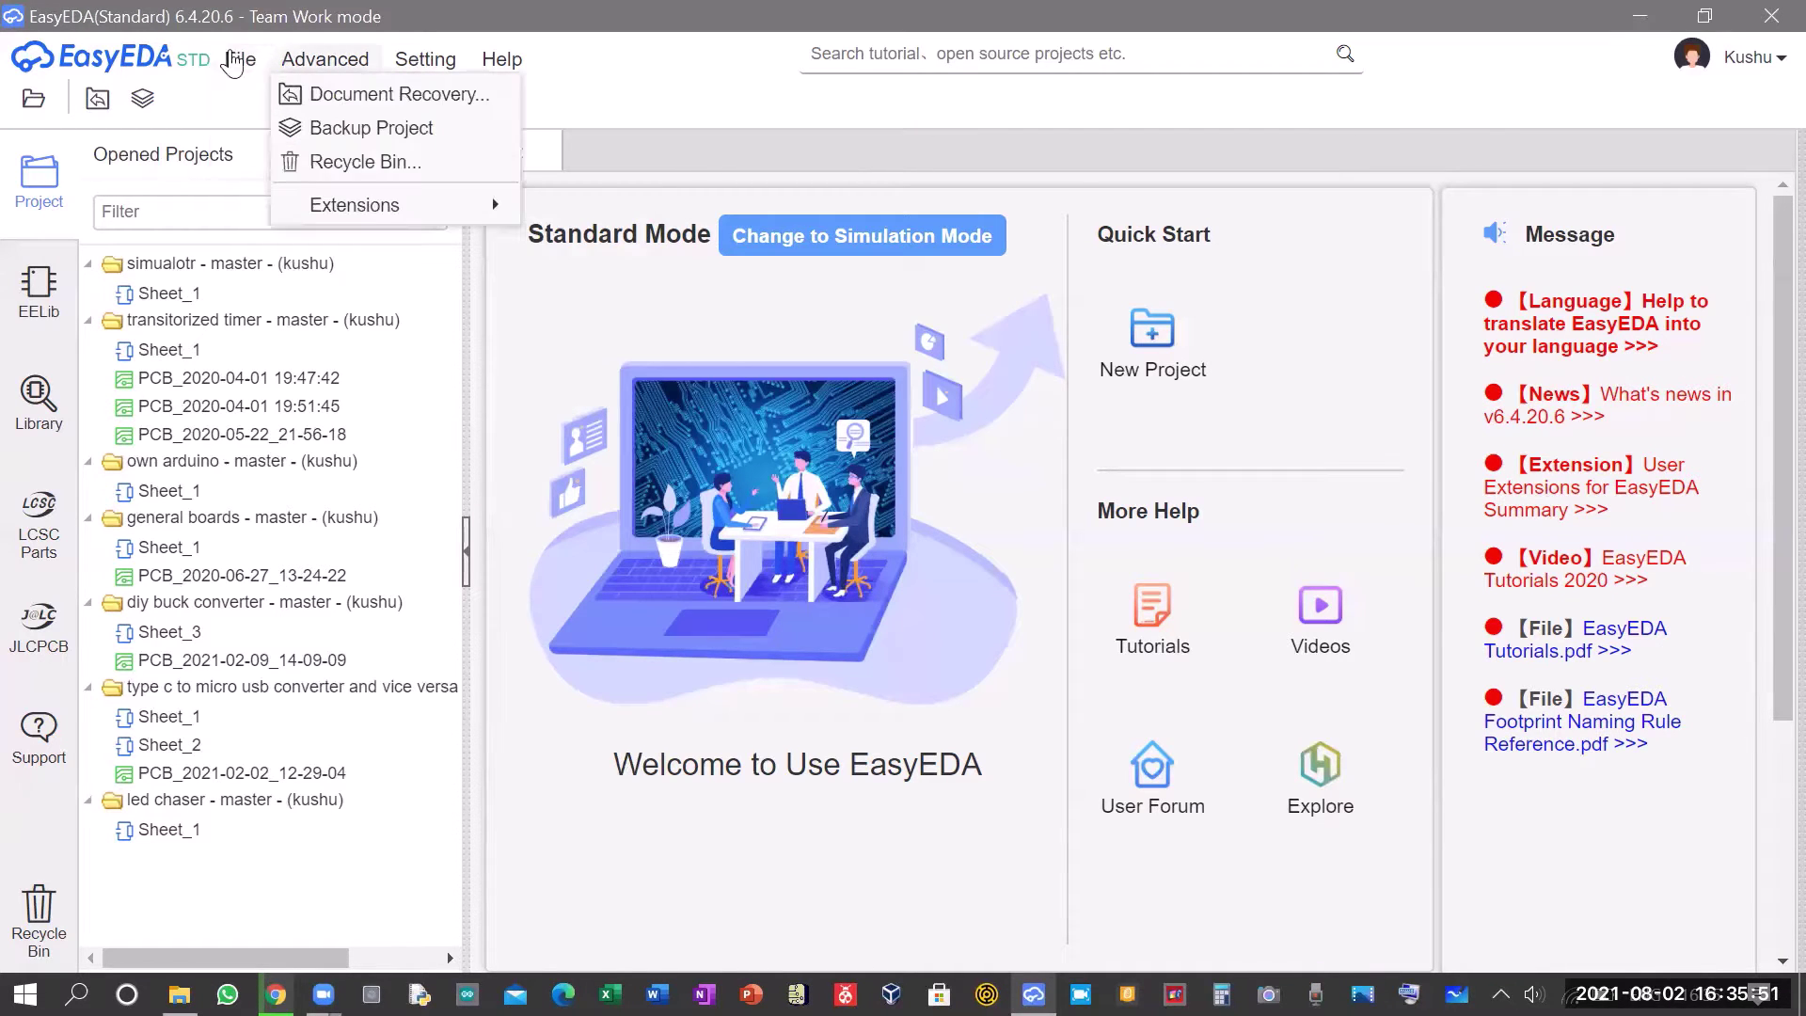
click(497, 94)
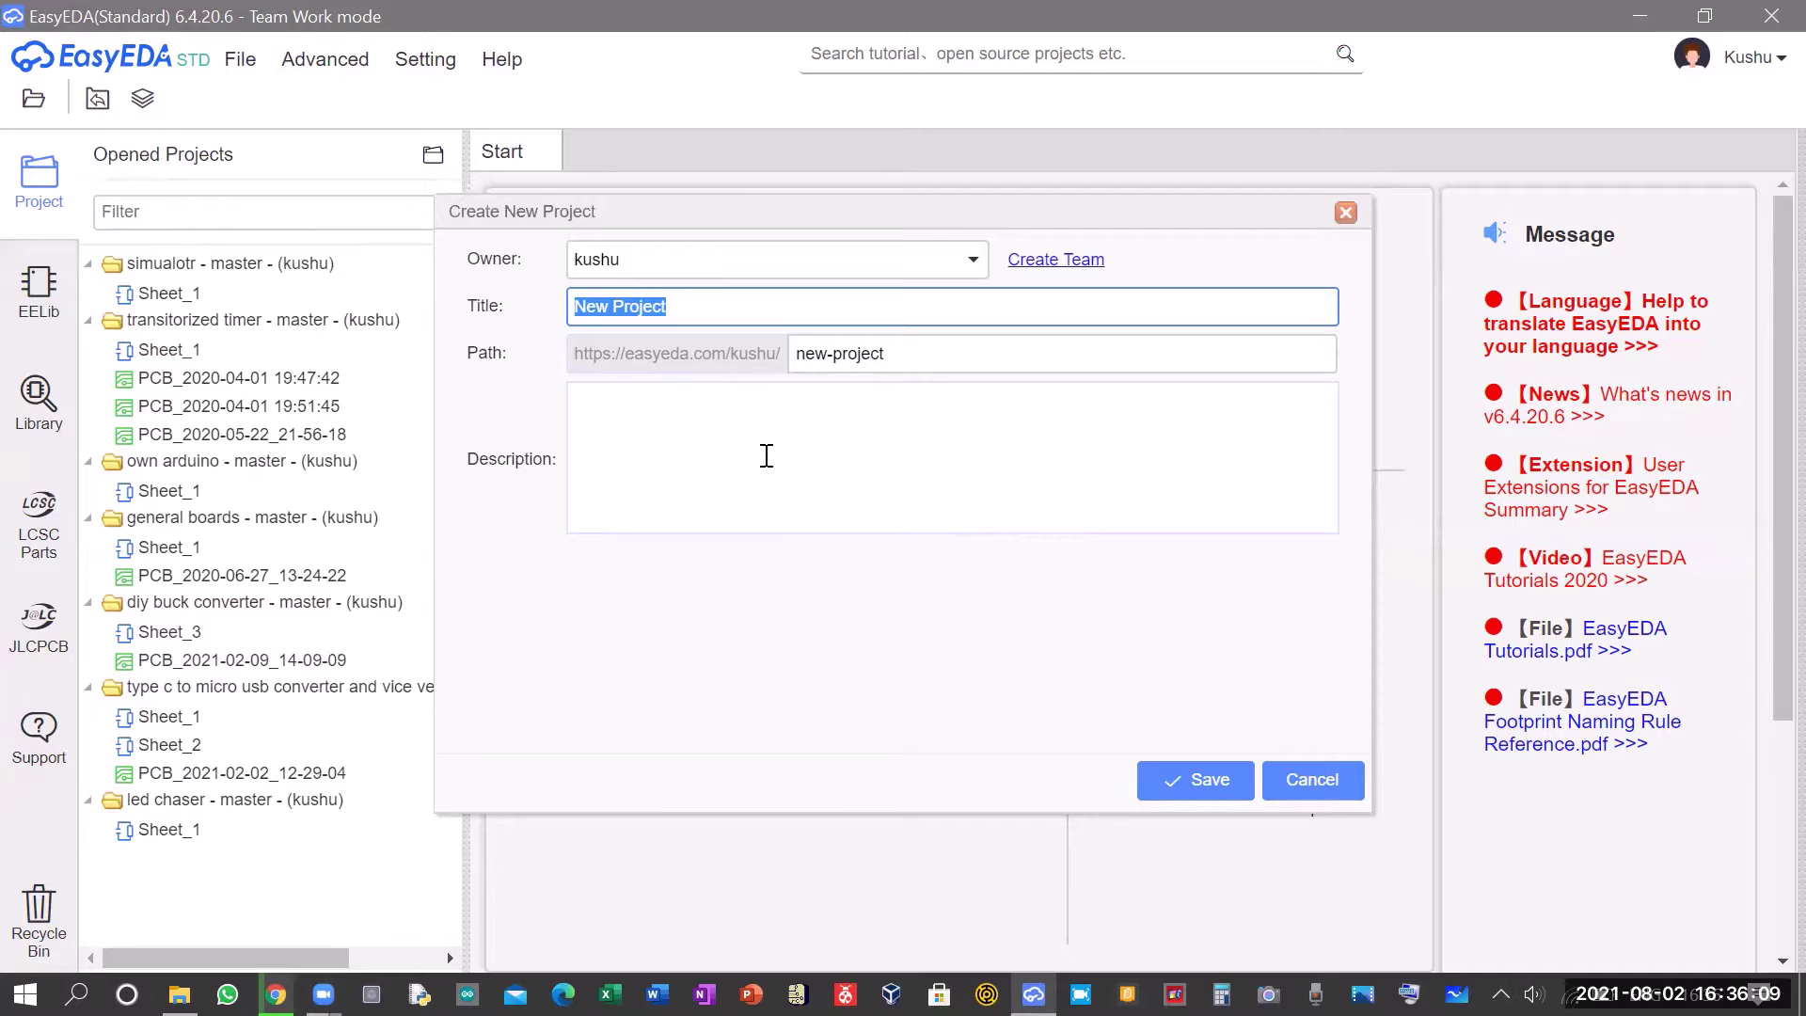
text(PCB - 1)
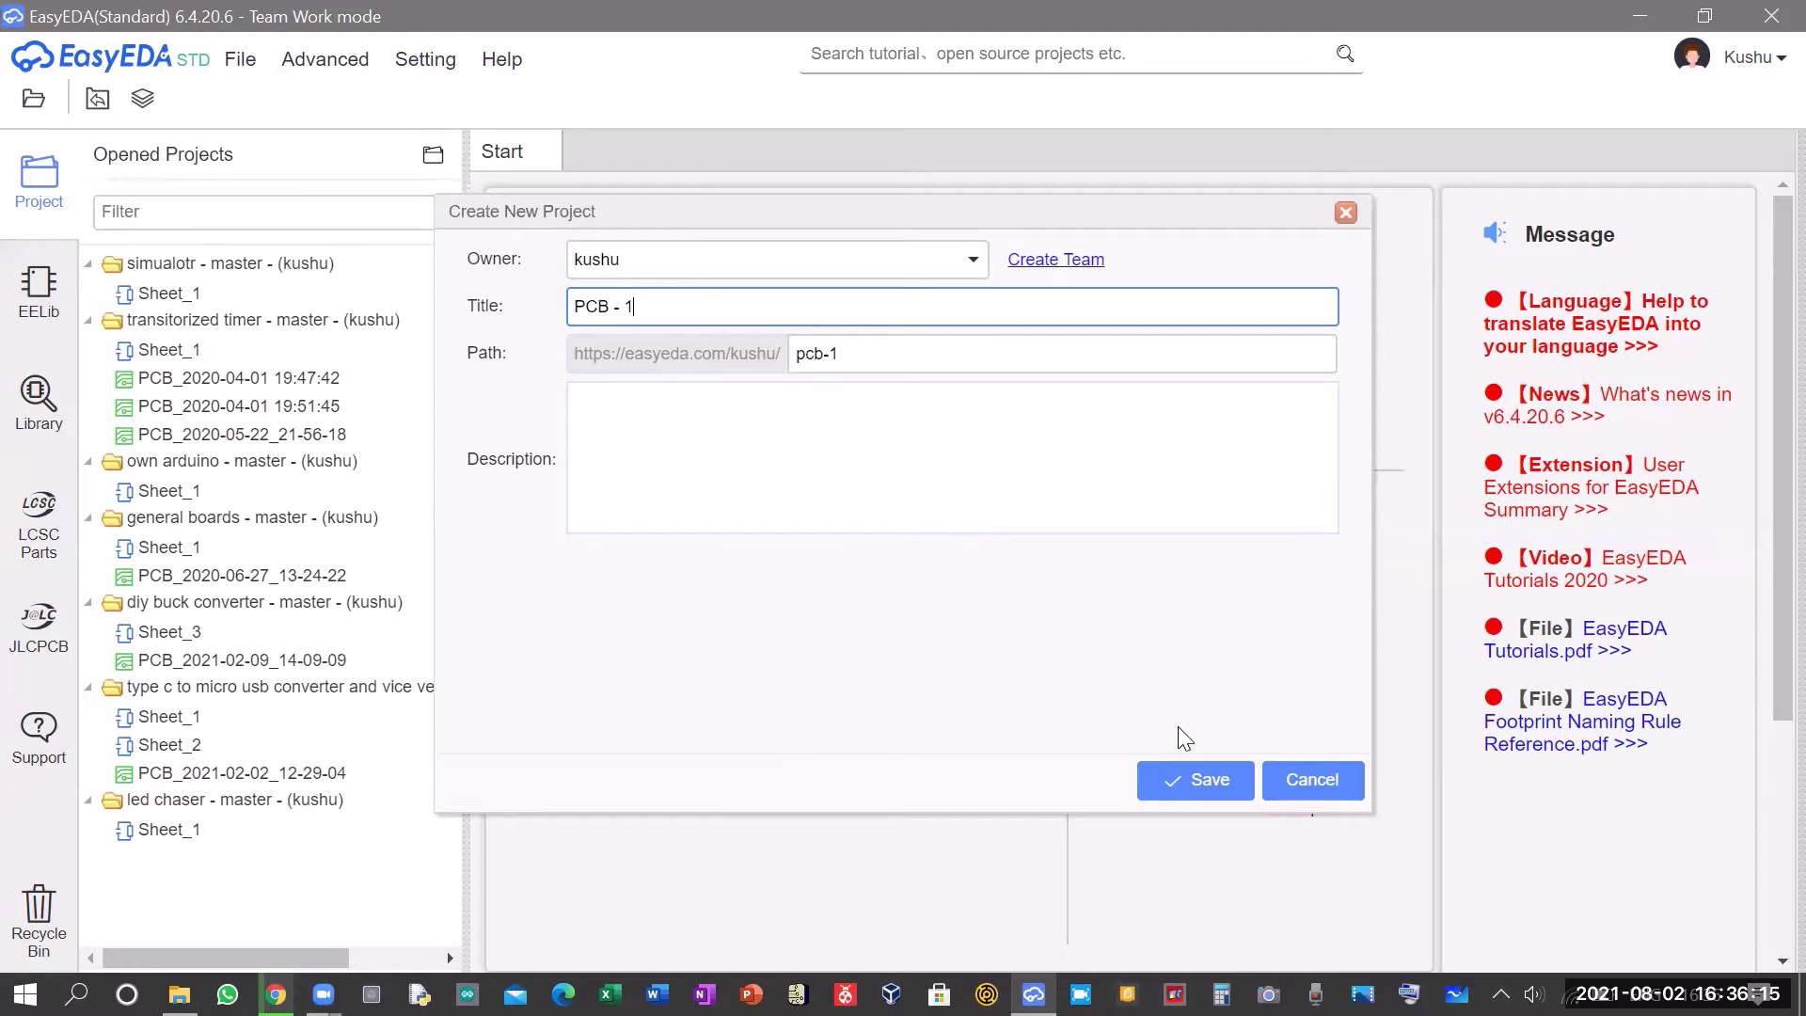
click(1197, 796)
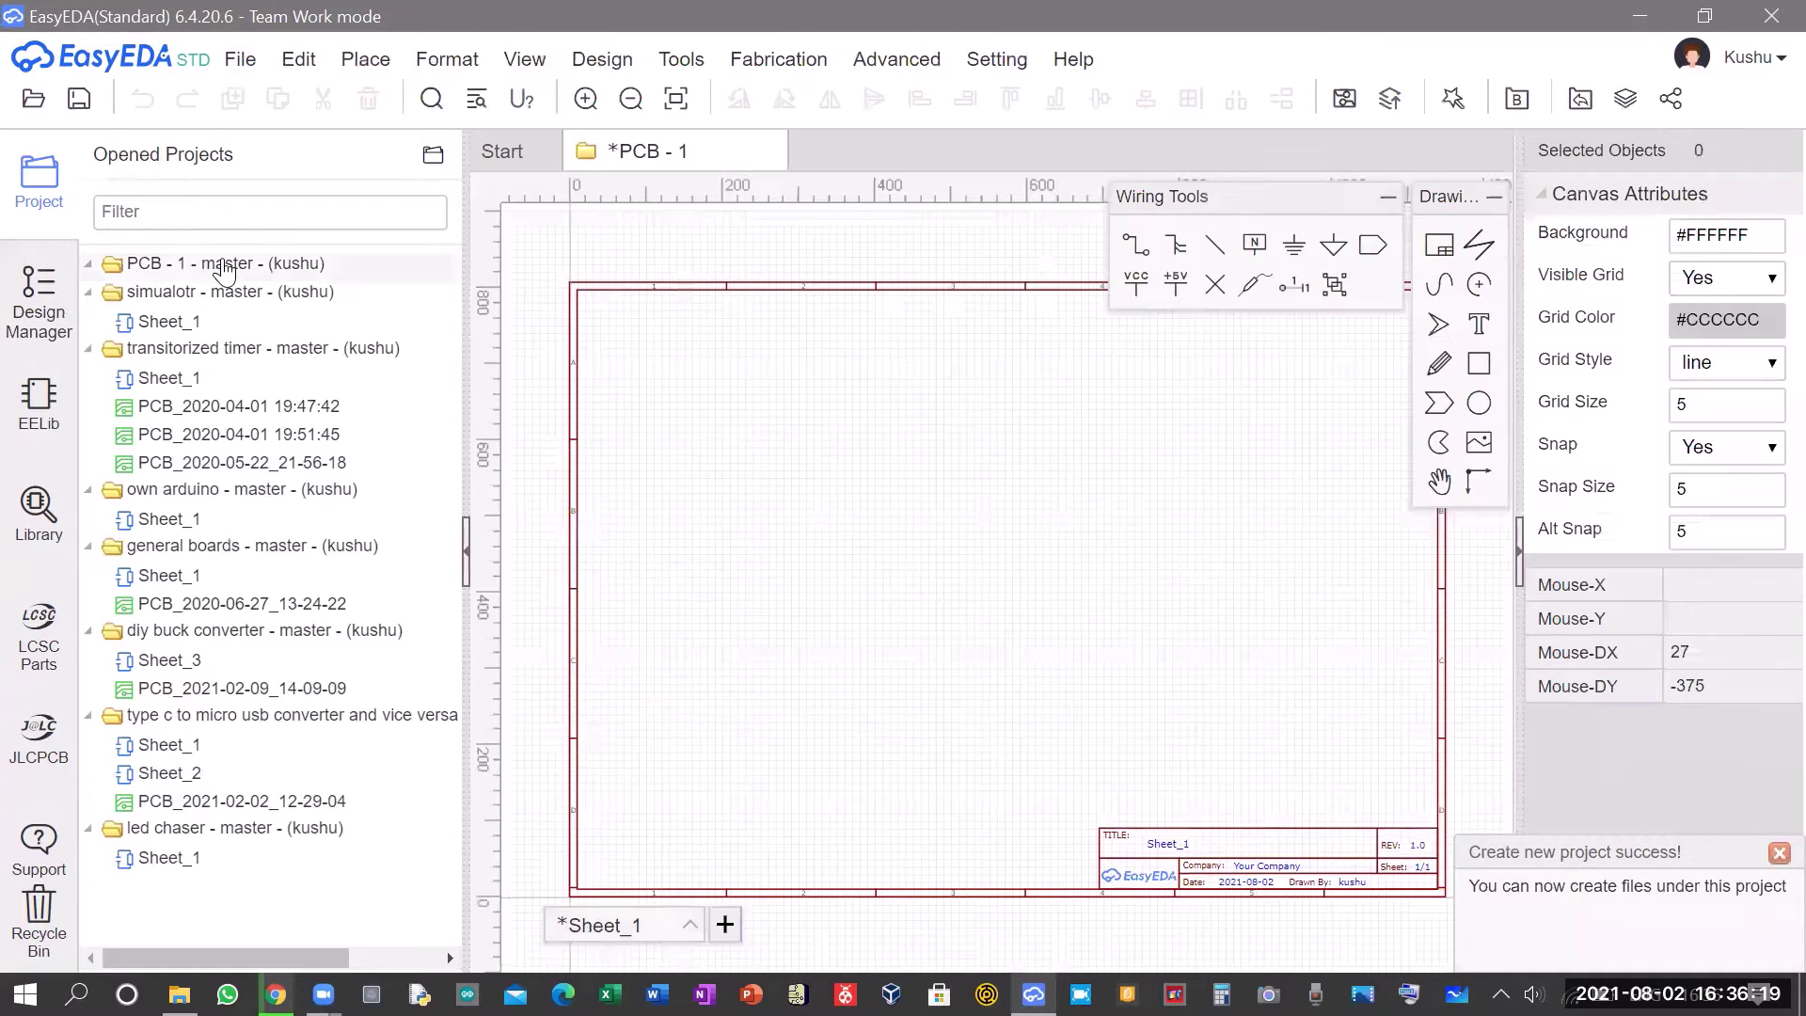
Select the PCB - 1 project and examine its blank schematic sheet, including the frame and title block.
click(202, 262)
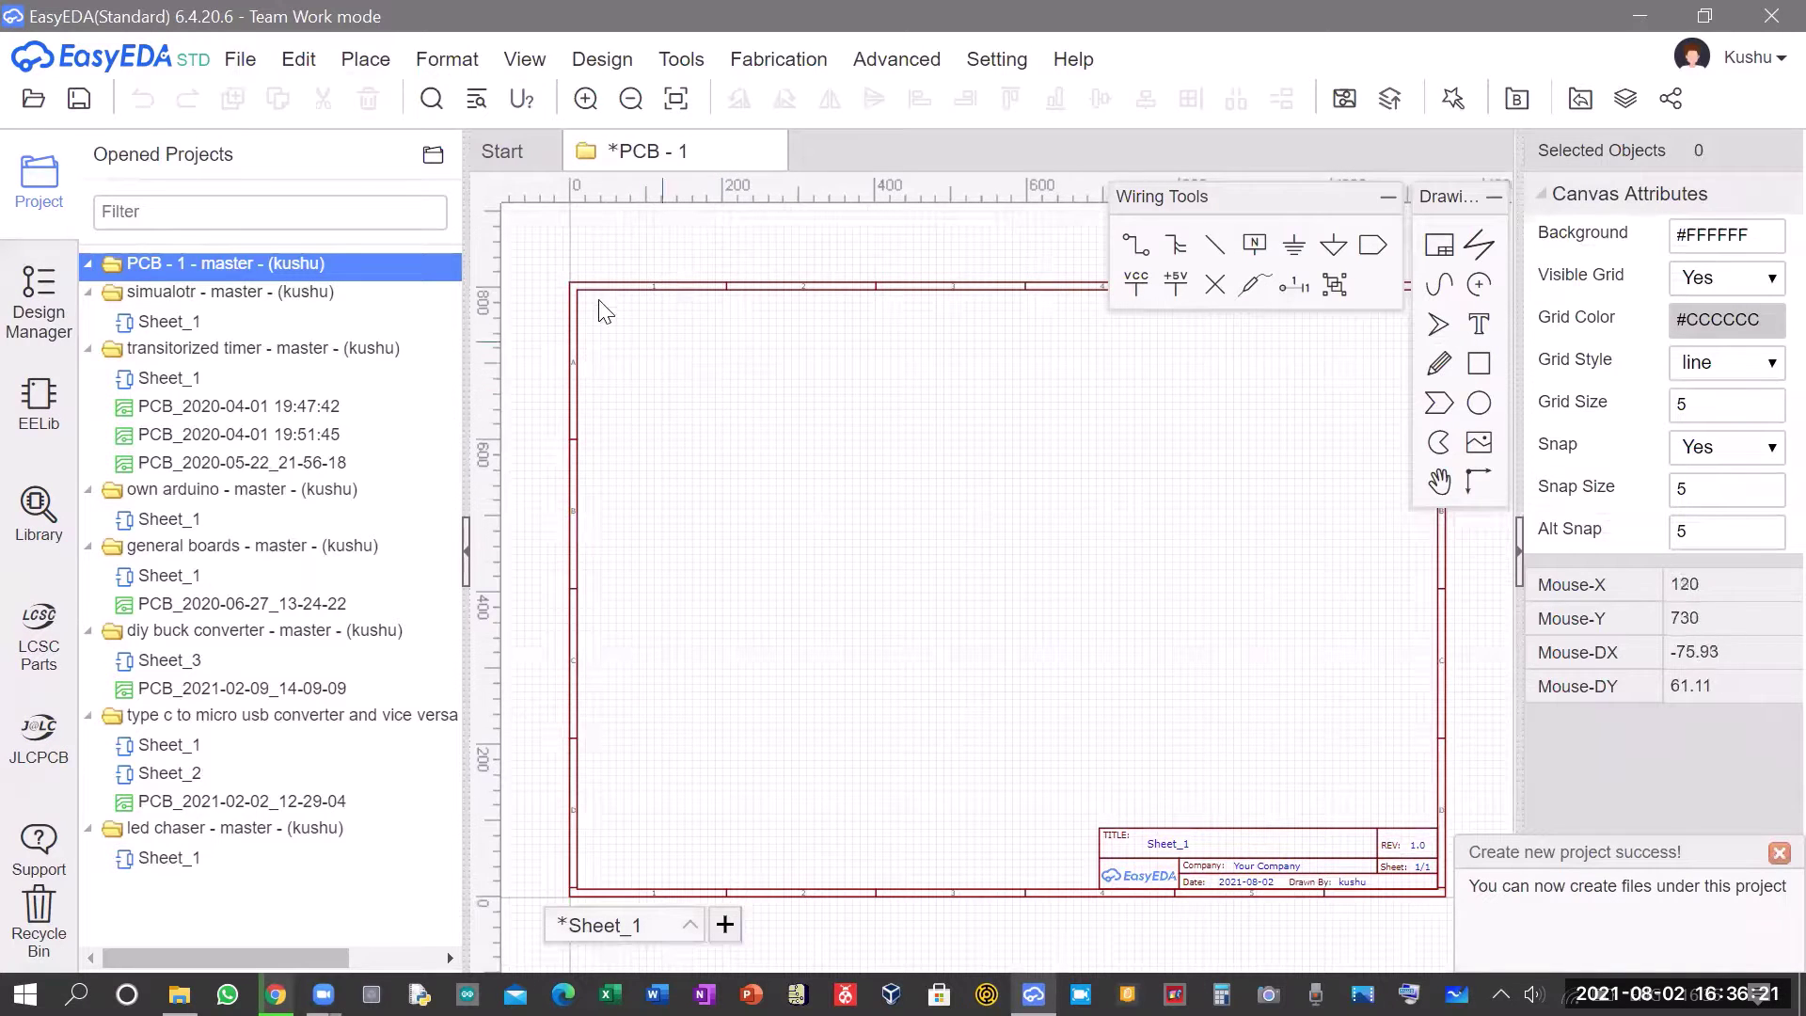
scroll(760, 402, up, 2)
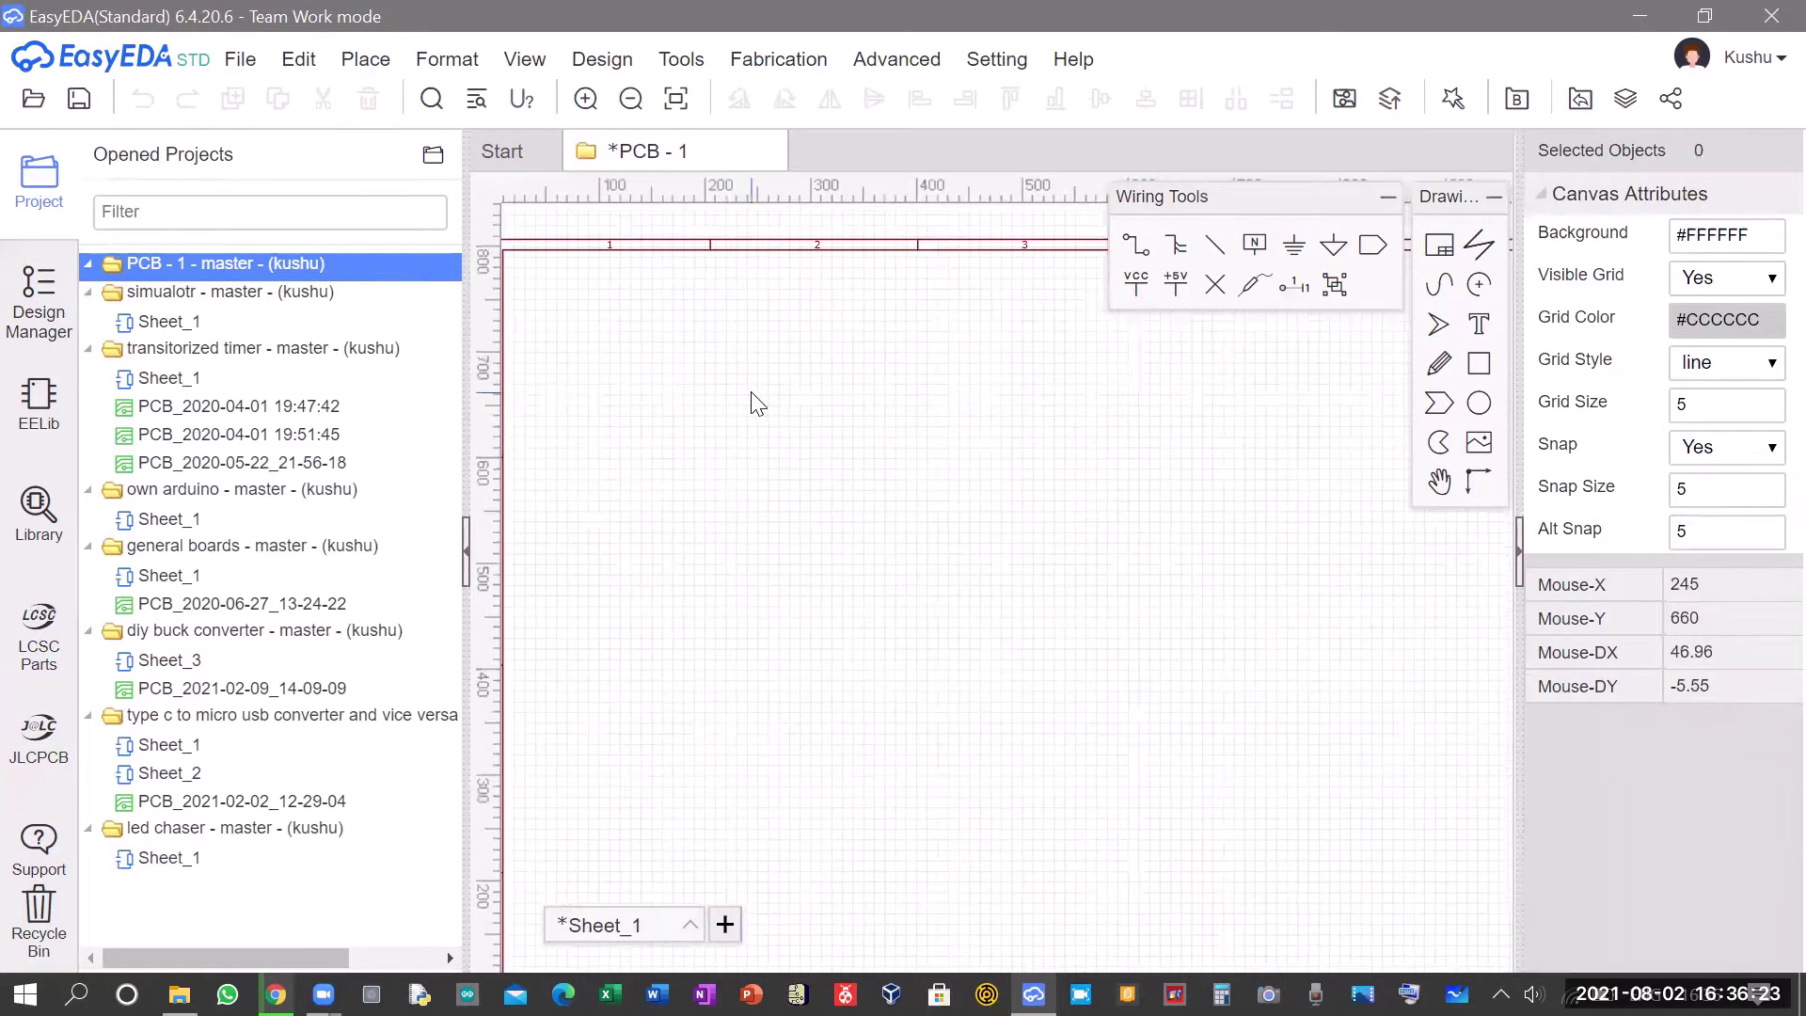
scroll(760, 403, down, 2)
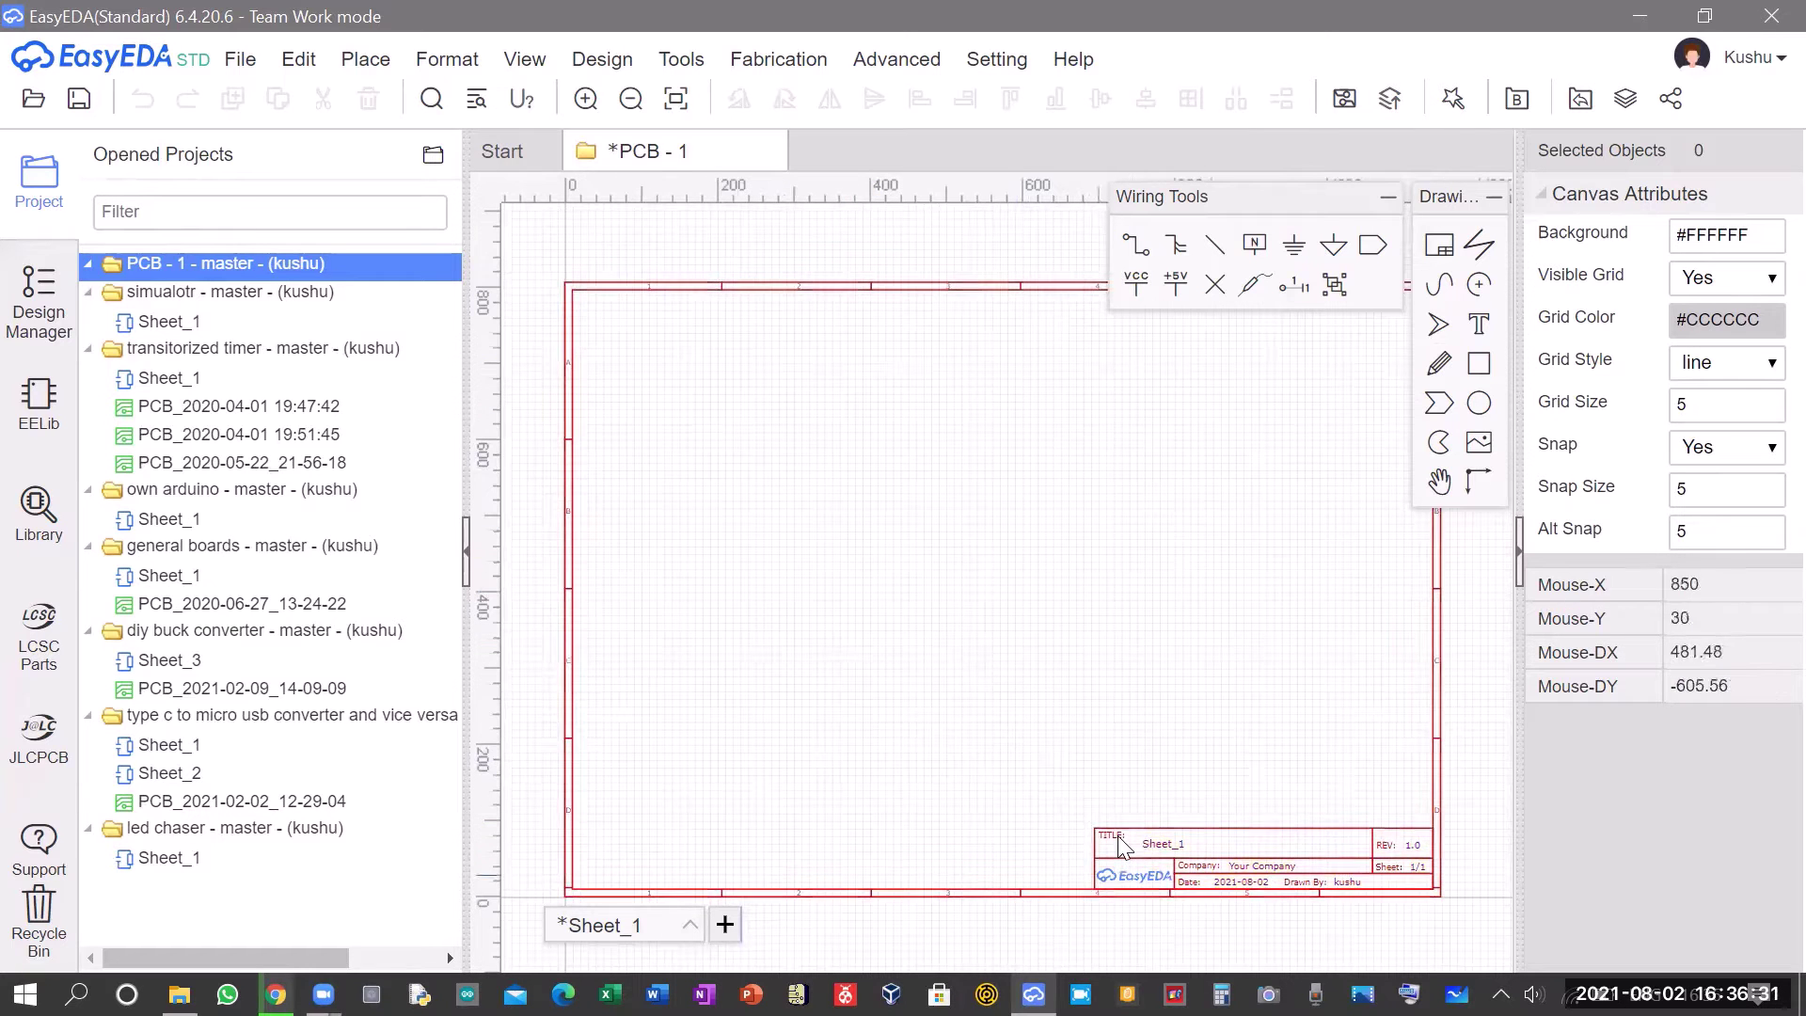
scroll(1053, 670, up, 3)
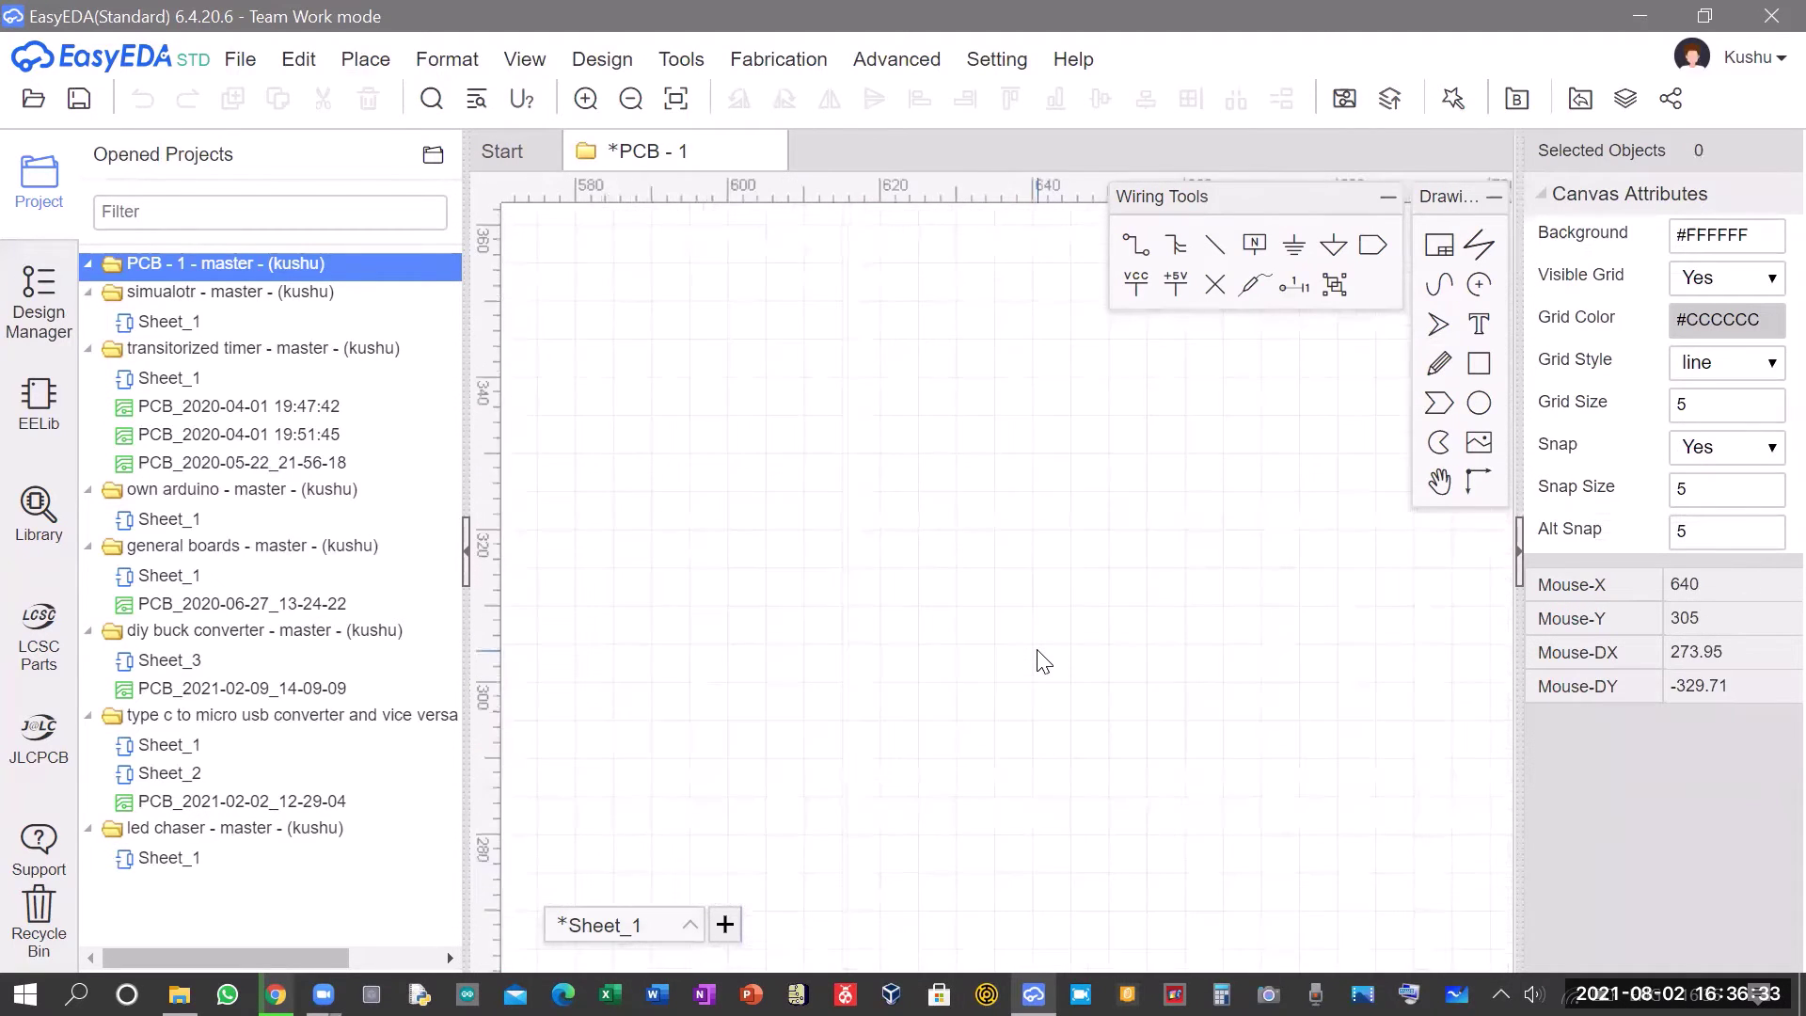
scroll(1039, 658, down, 5)
scroll(1175, 771, up, 4)
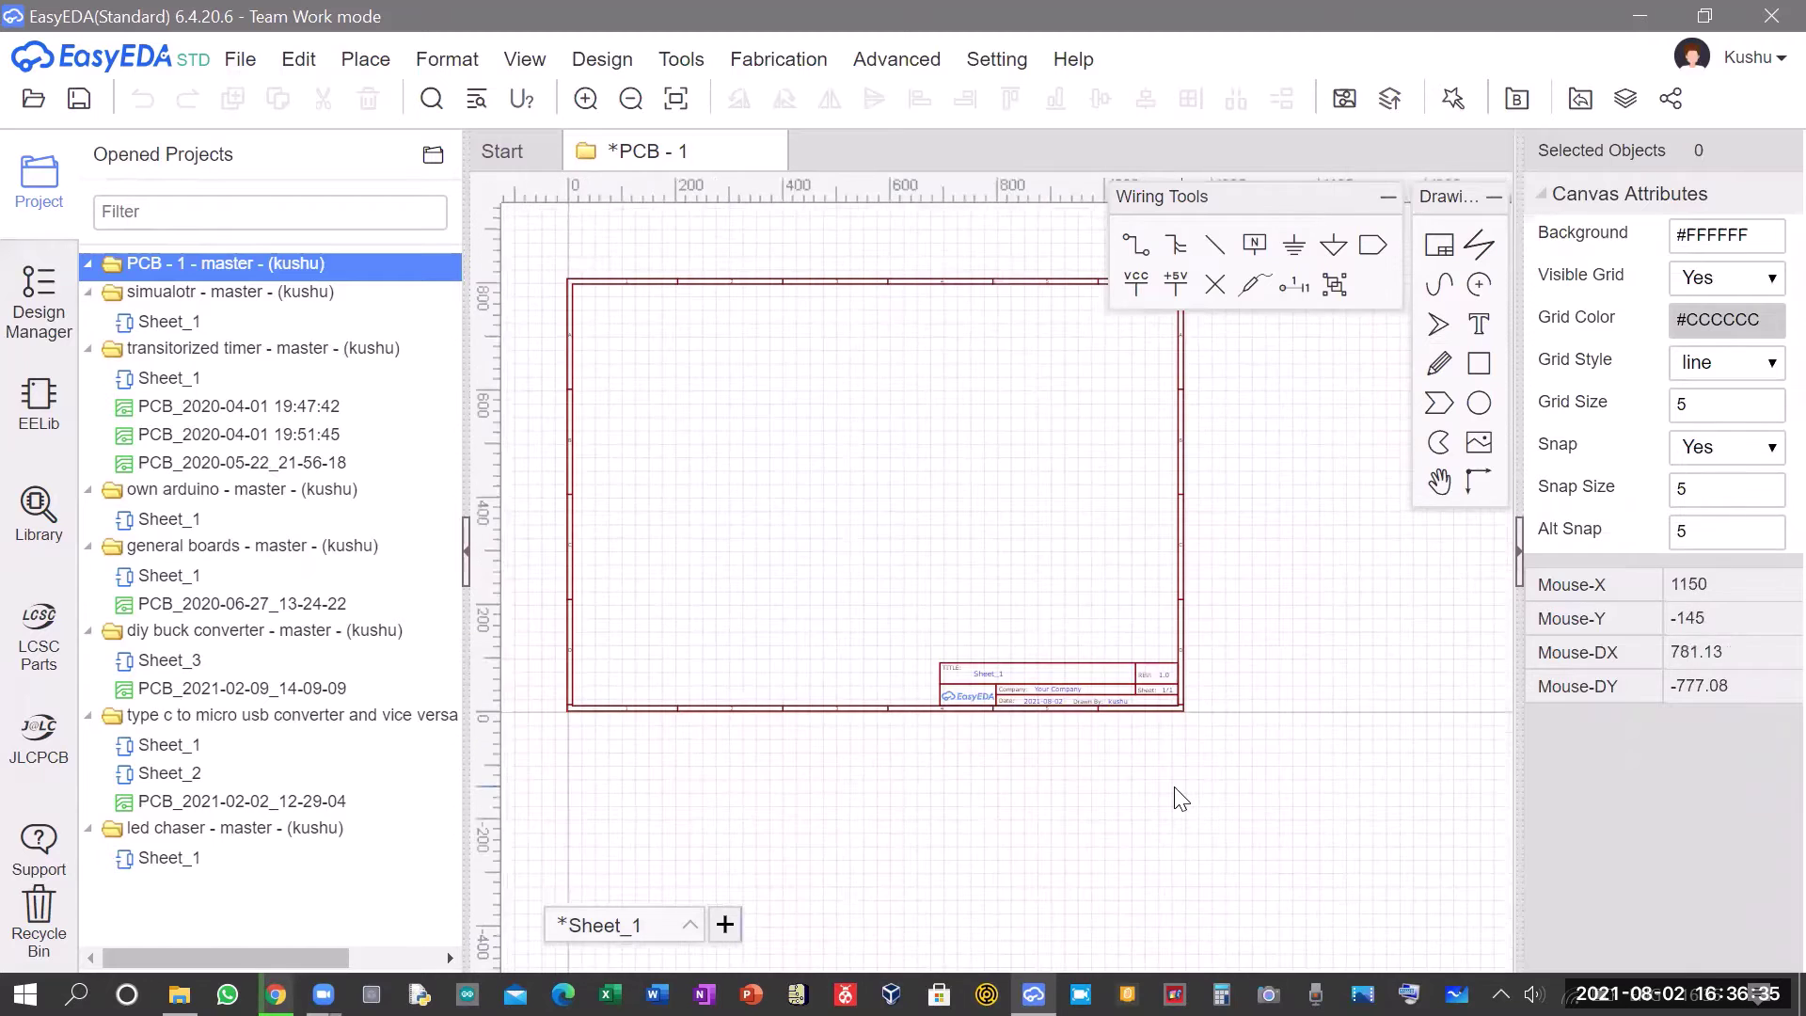
scroll(1004, 741, up, 2)
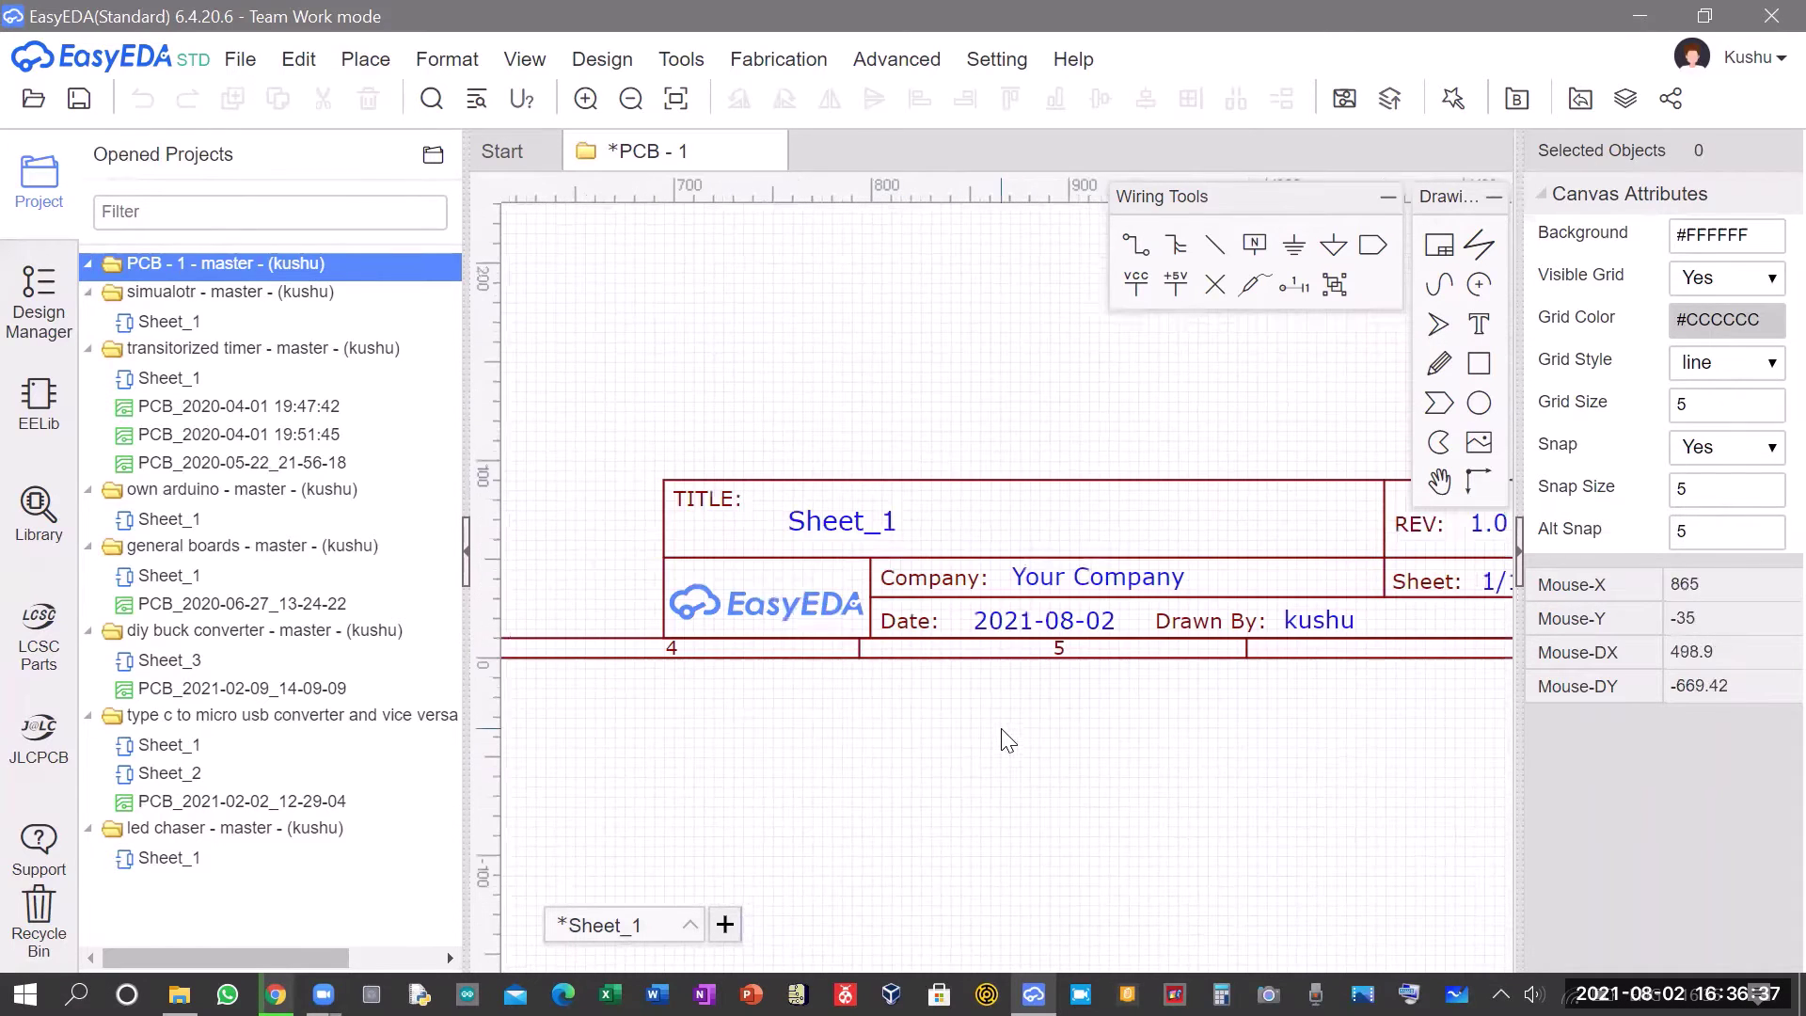
Clear the date text in the sheet's title block.
click(1075, 618)
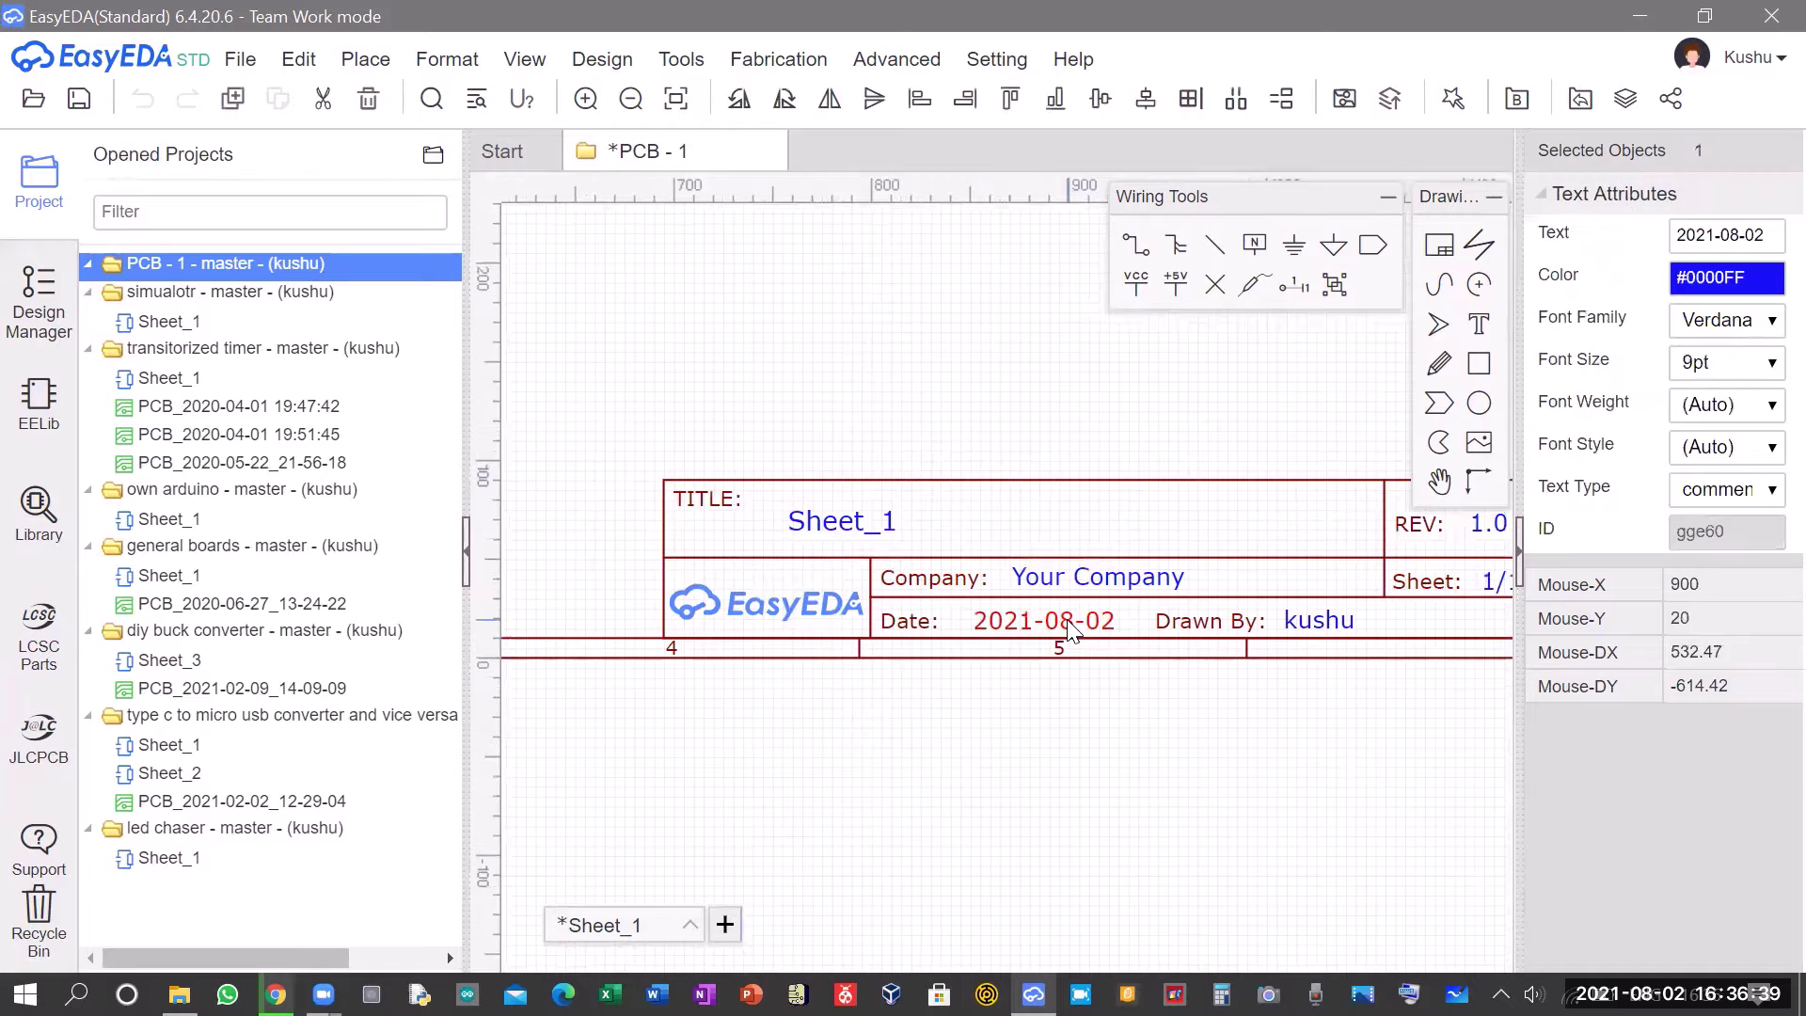
triple_click(1701, 237)
text(bie)
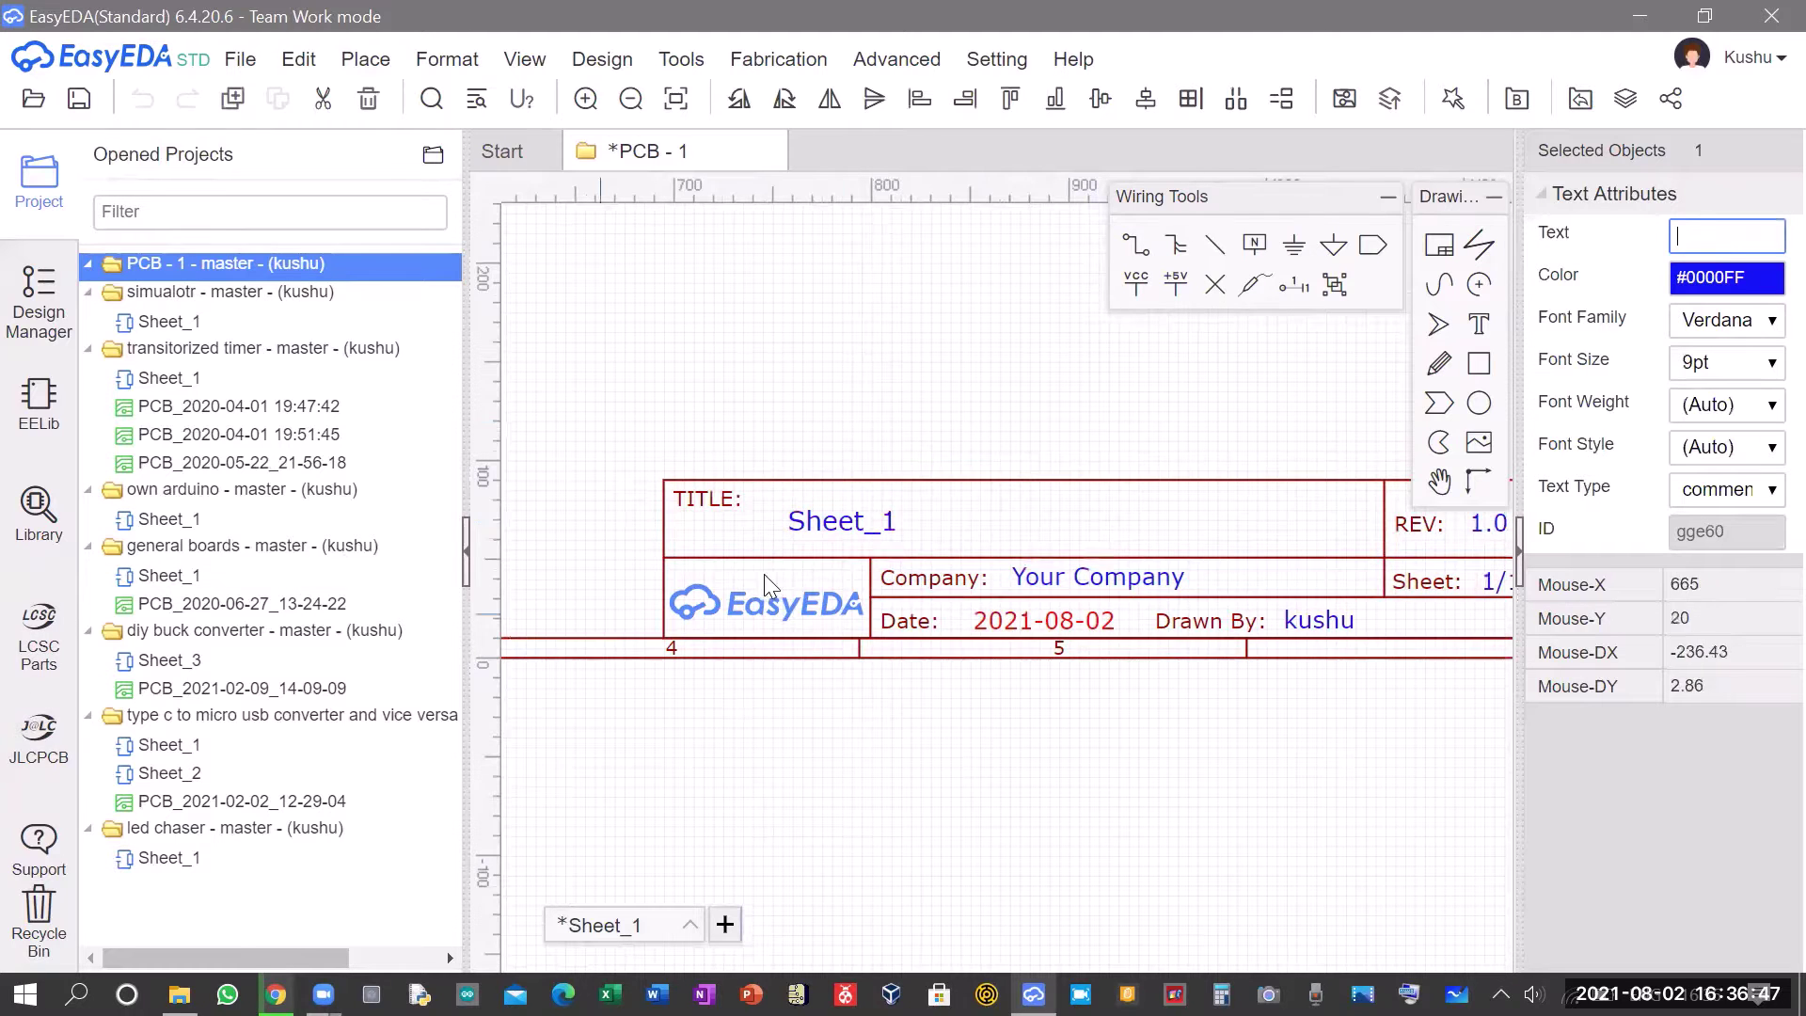
click(870, 543)
Change the title text in the title block to "schematic one".
click(851, 538)
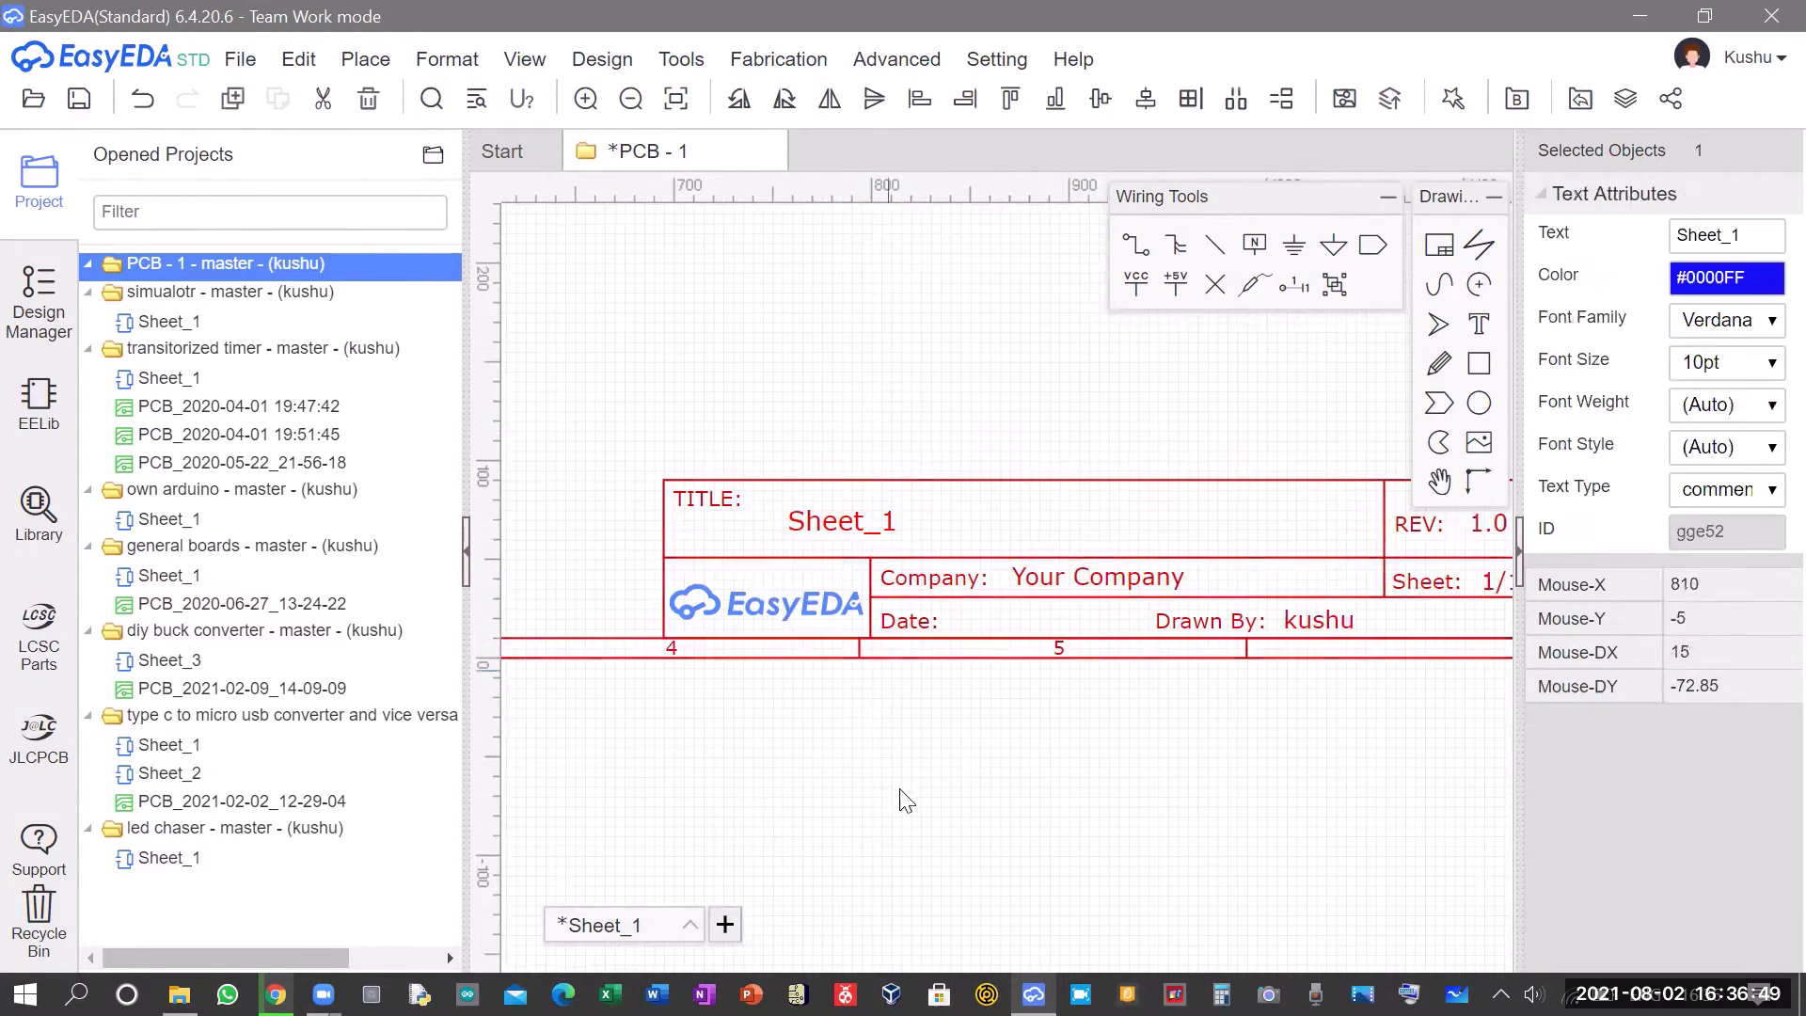
double_click(1767, 234)
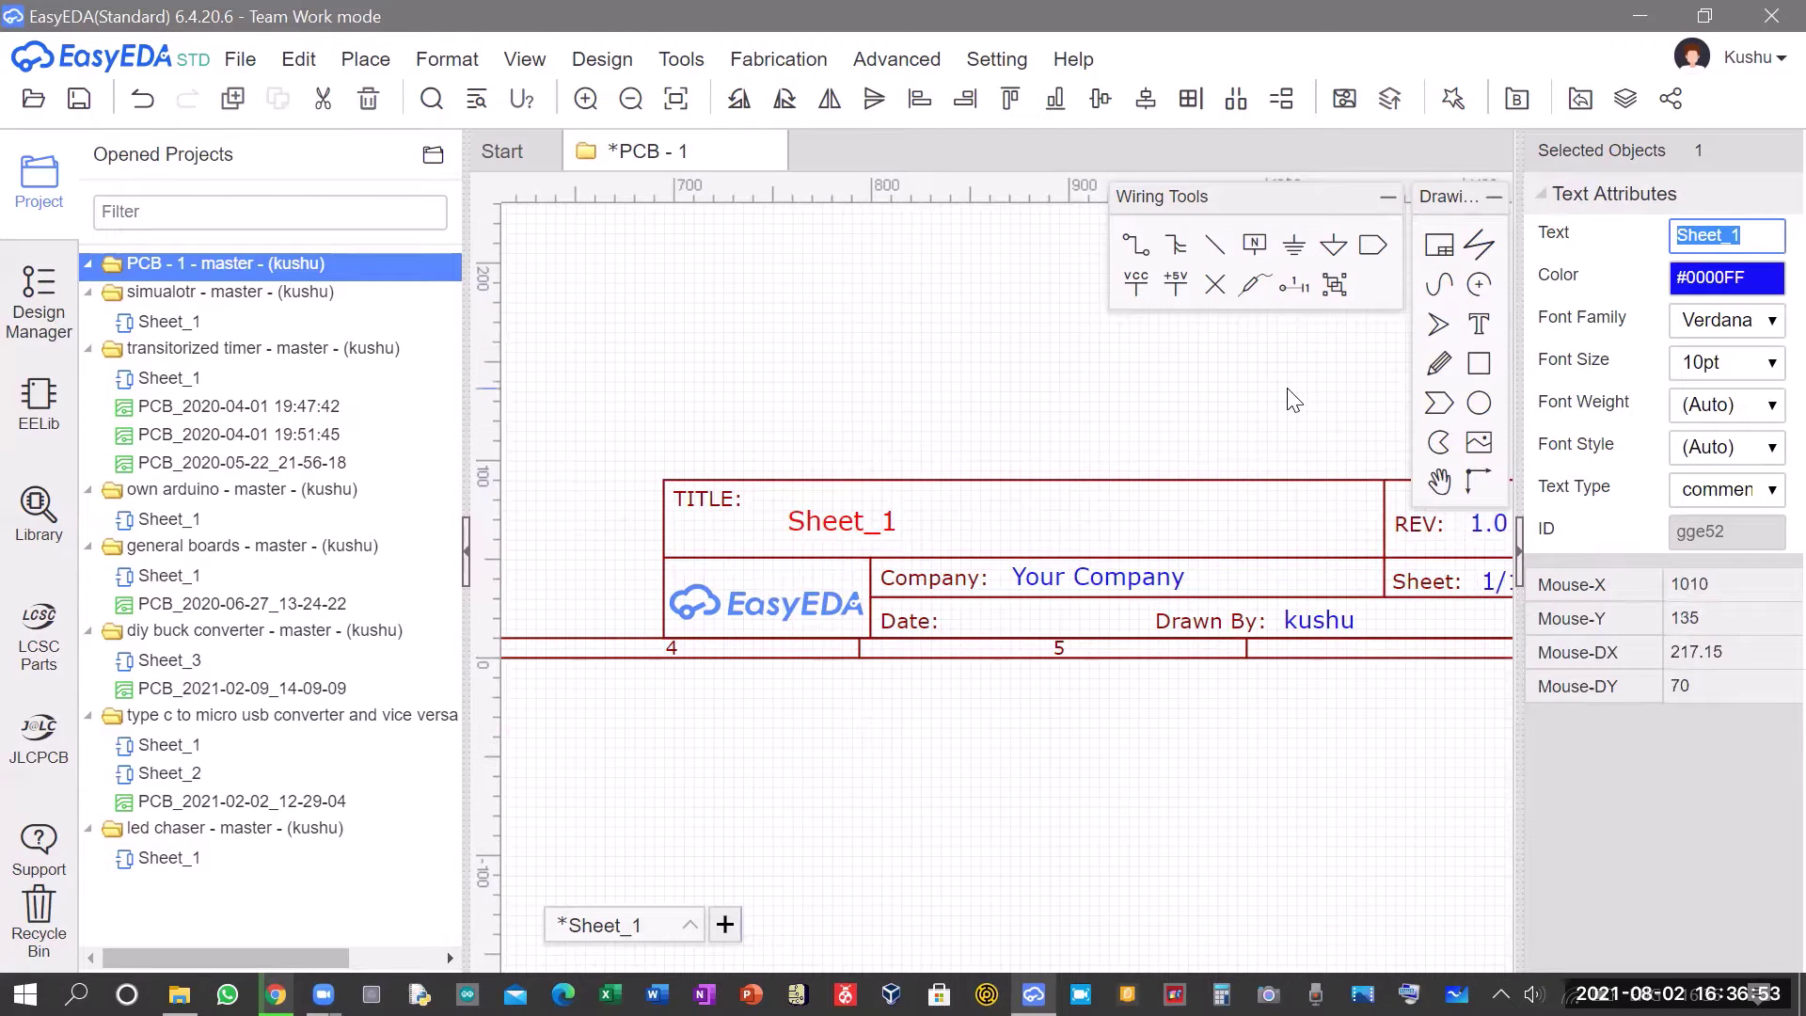
text(sc)
text(hematic one)
key(Return)
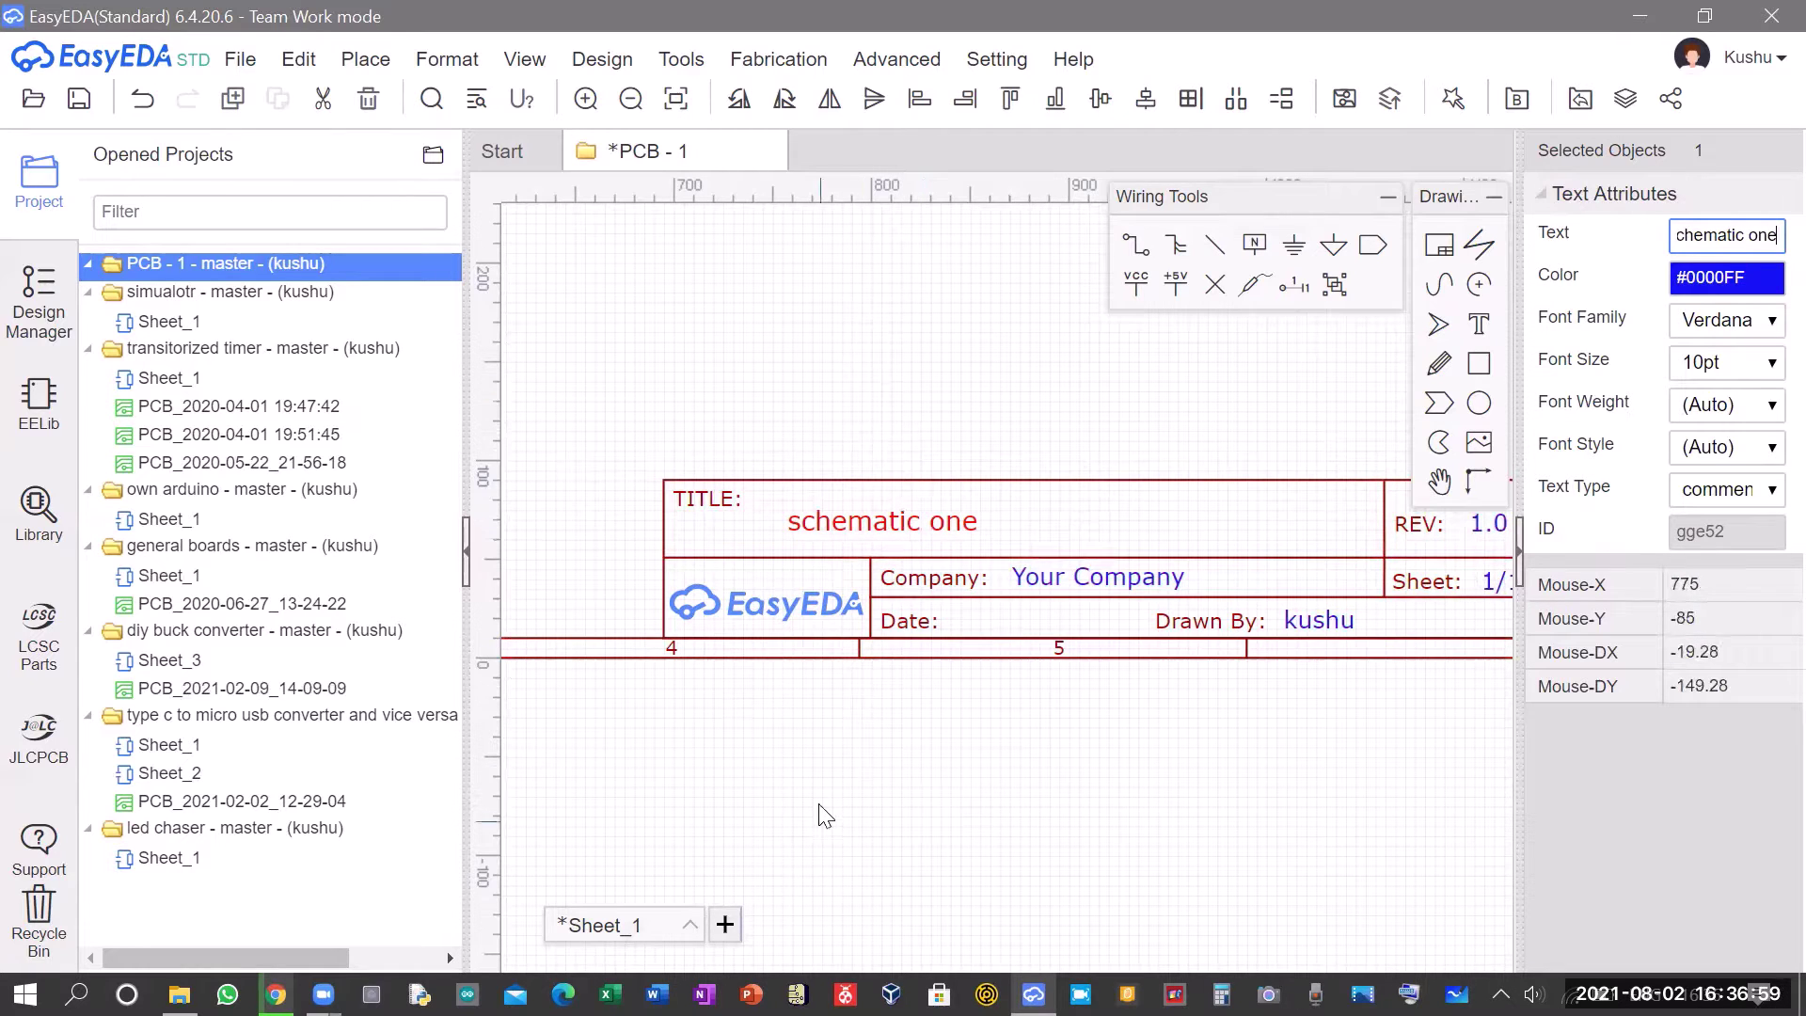
click(741, 764)
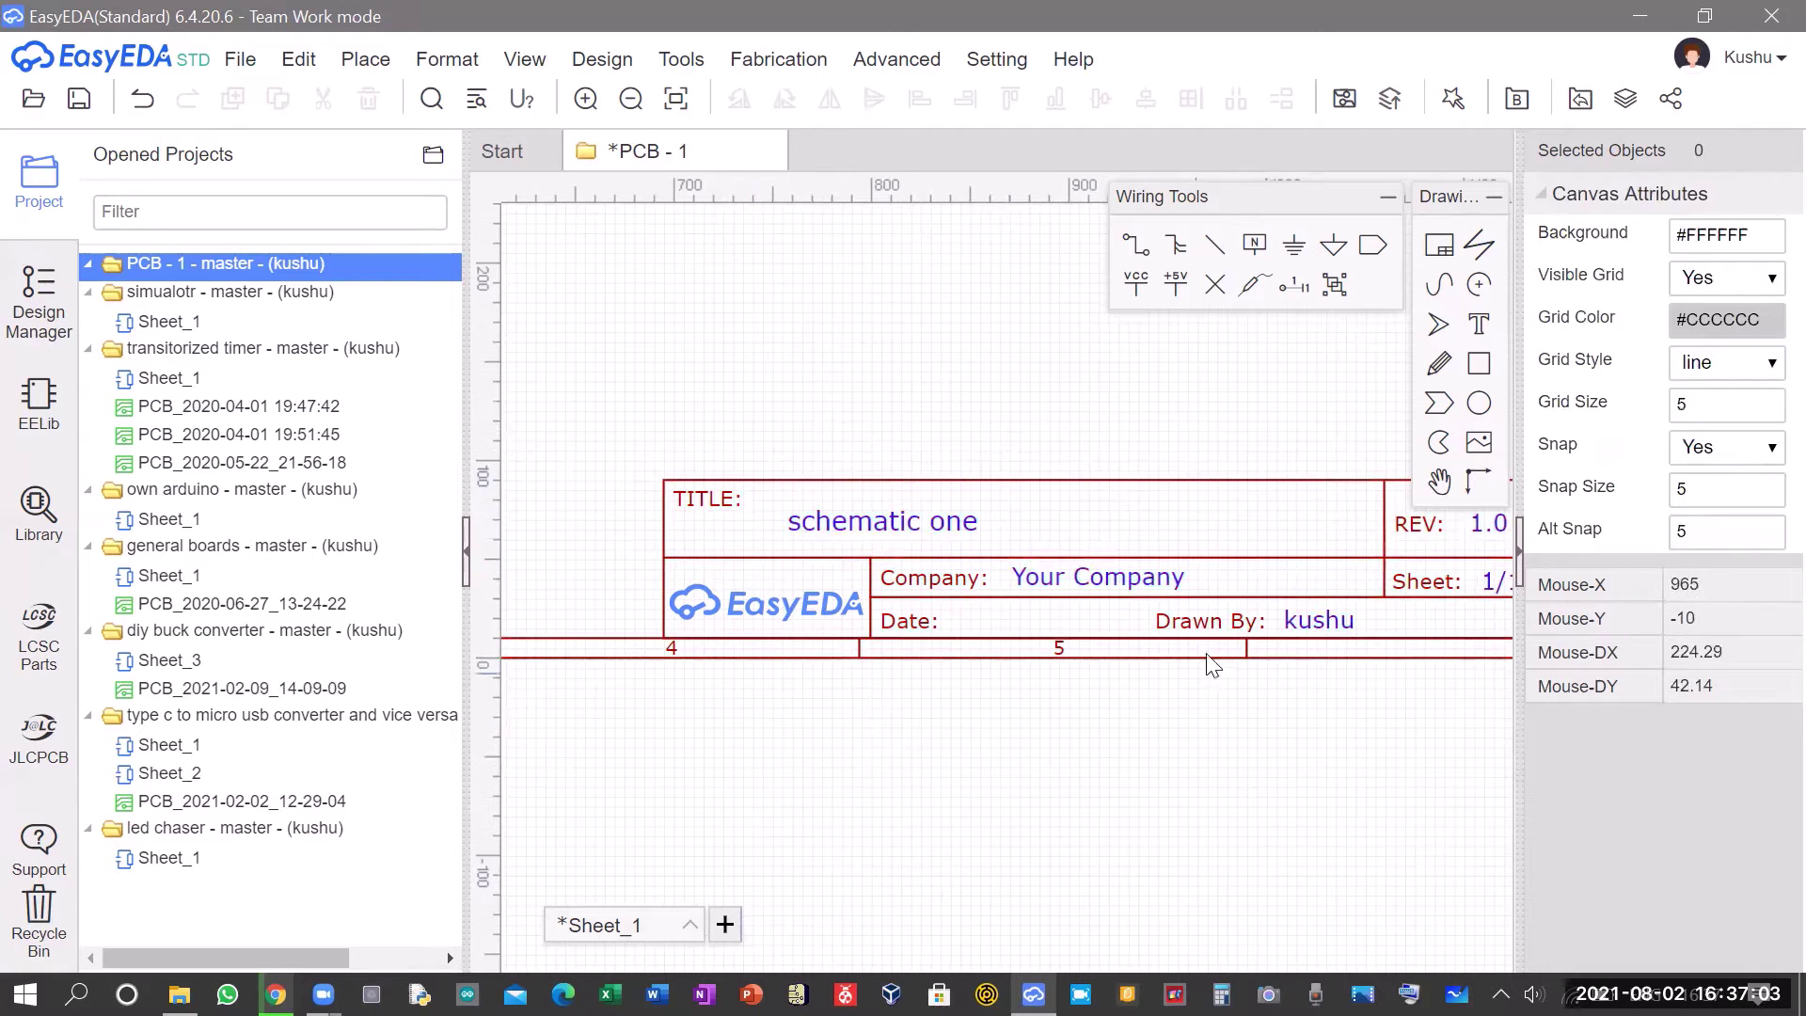
Set the Drawn By text in the title block to "robobug".
click(1320, 621)
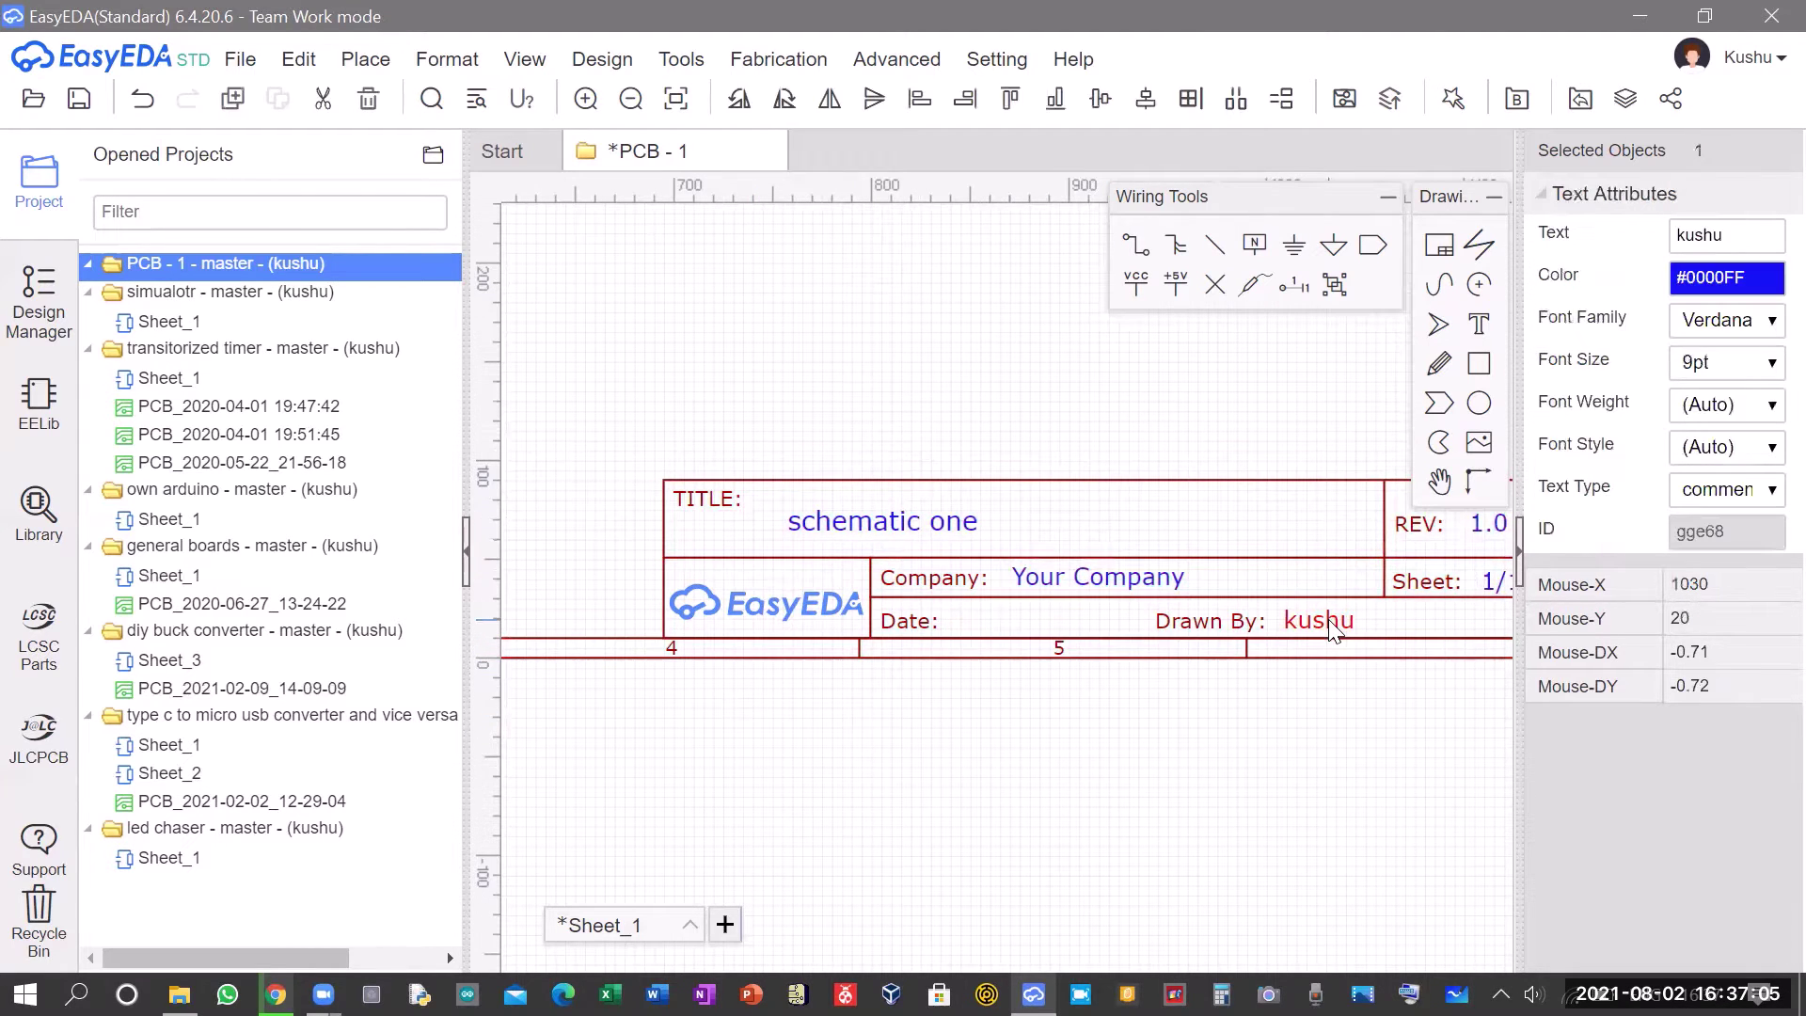
drag(1751, 235, 1603, 235)
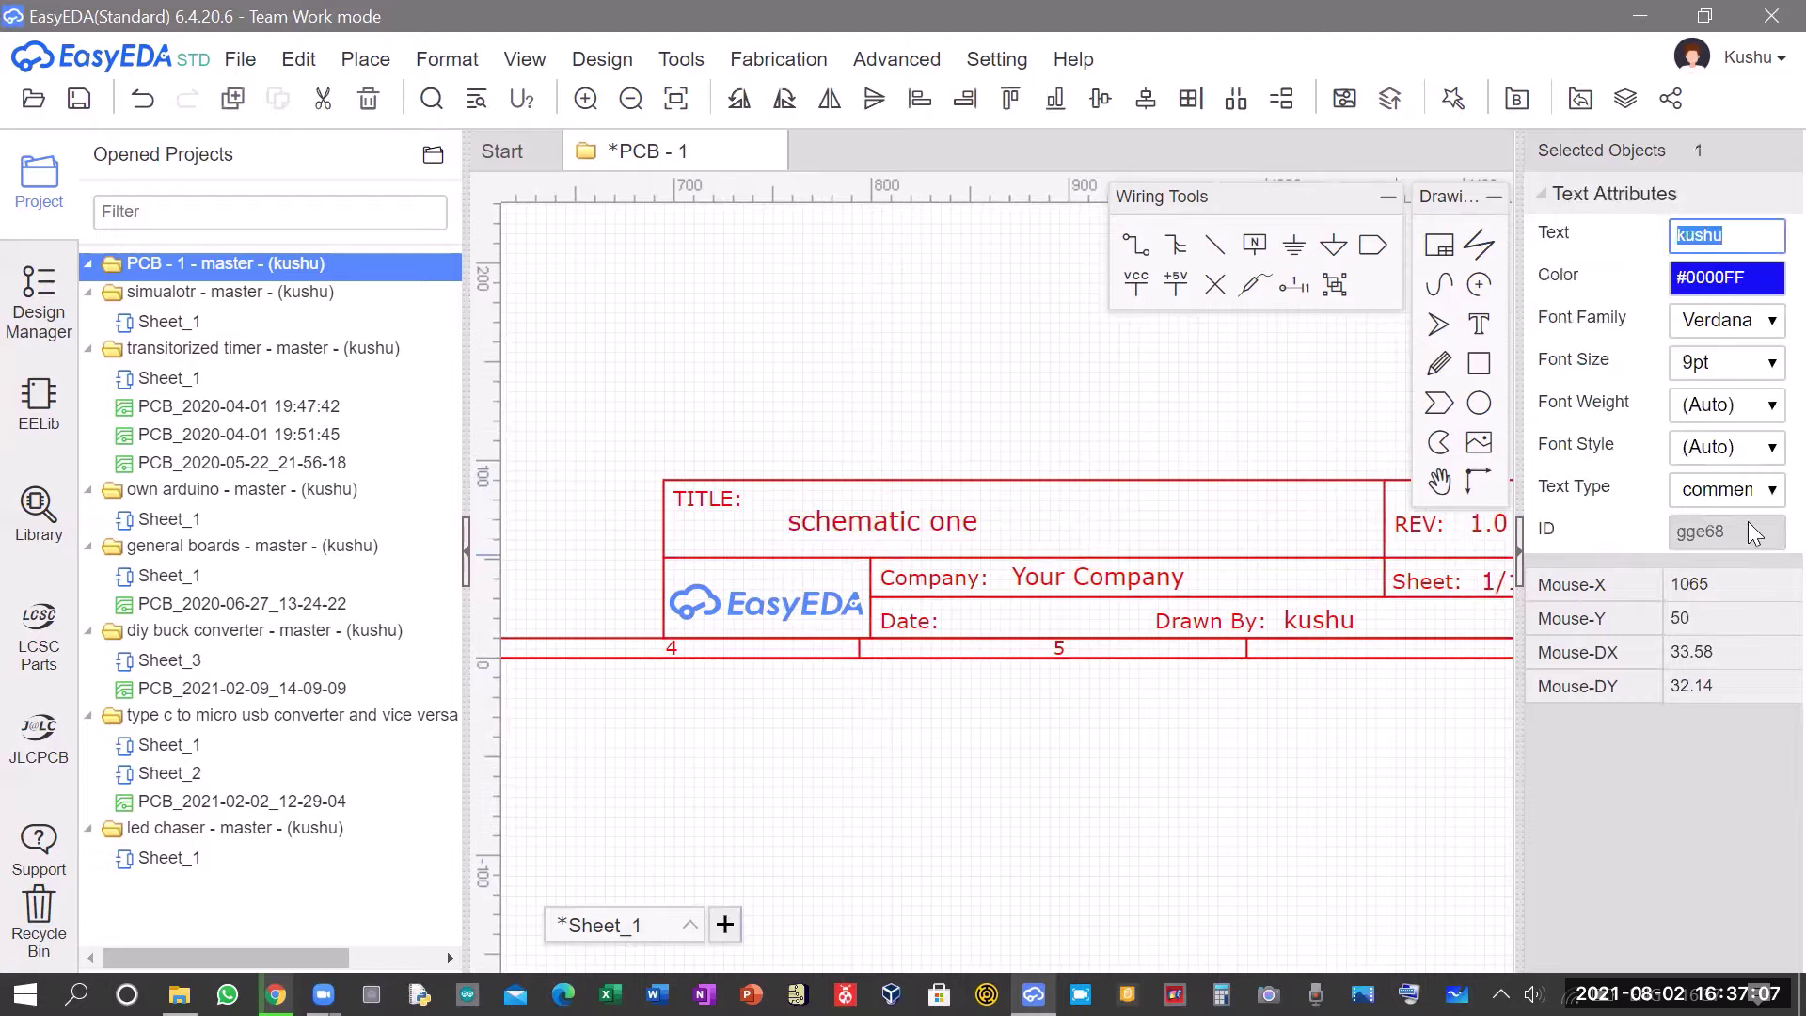
text(robobou)
key(BackSpace)
key(BackSpace)
text(ug)
key(Return)
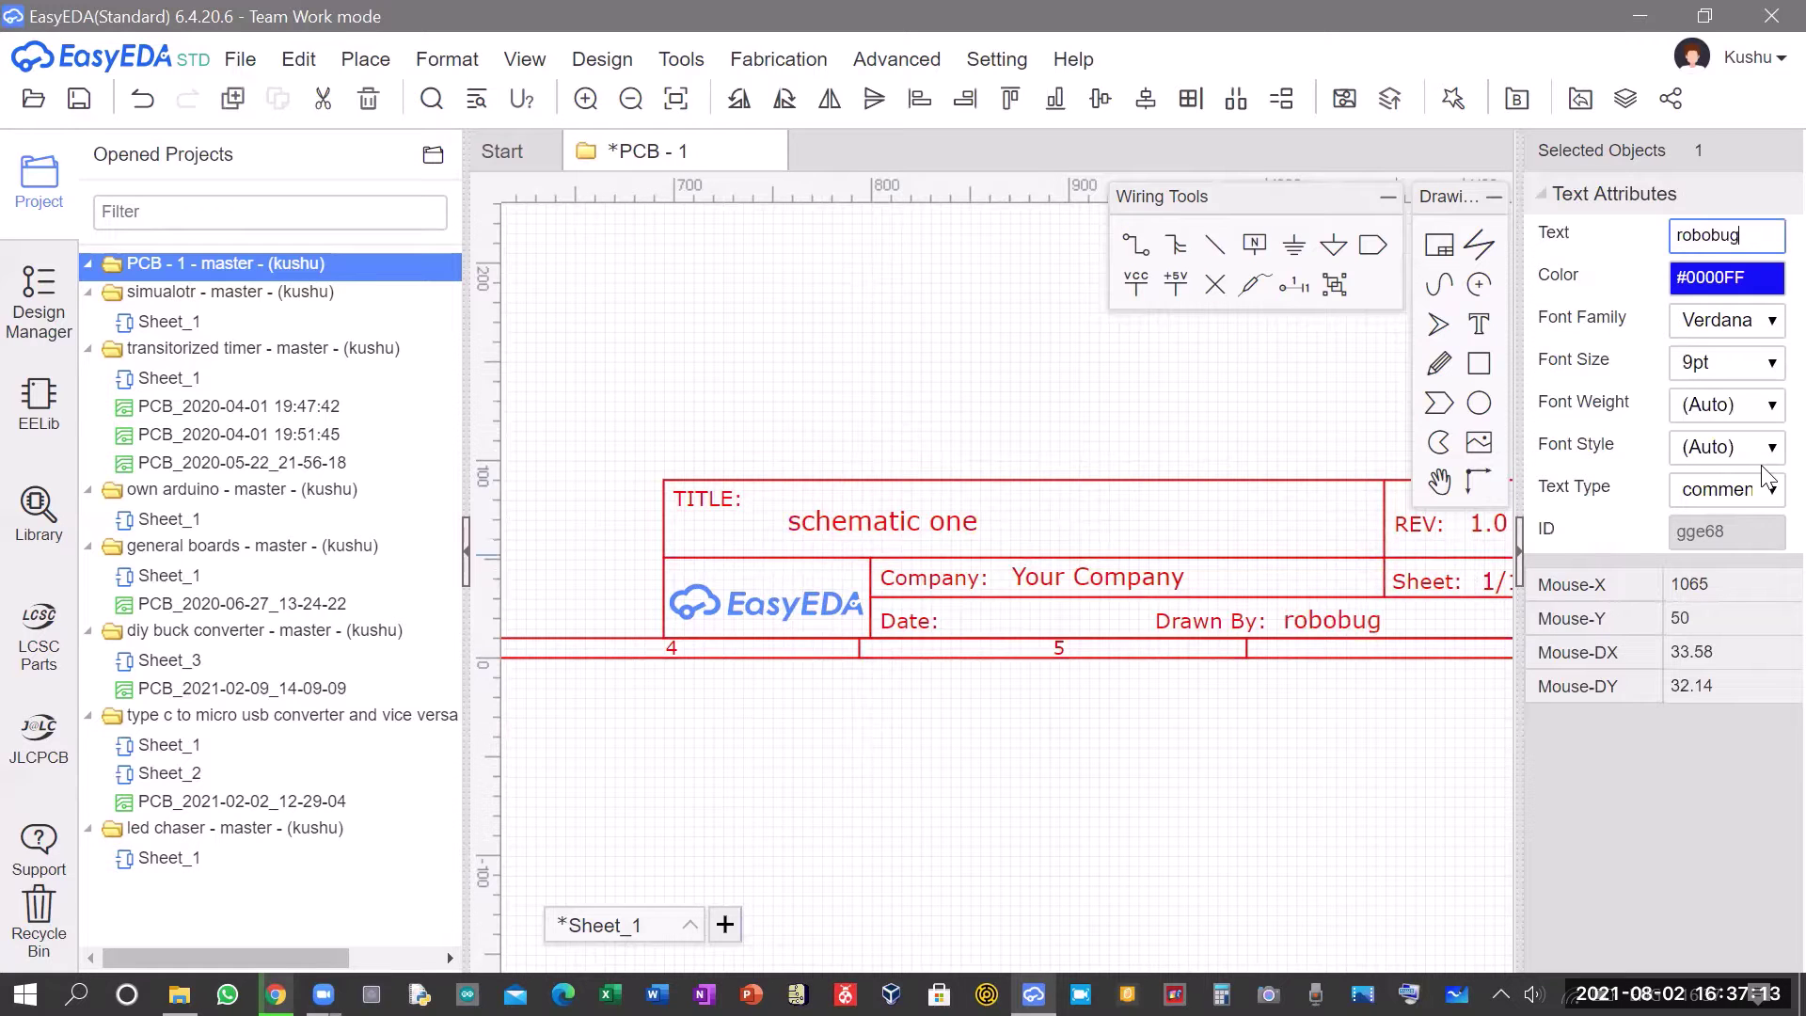
click(1213, 710)
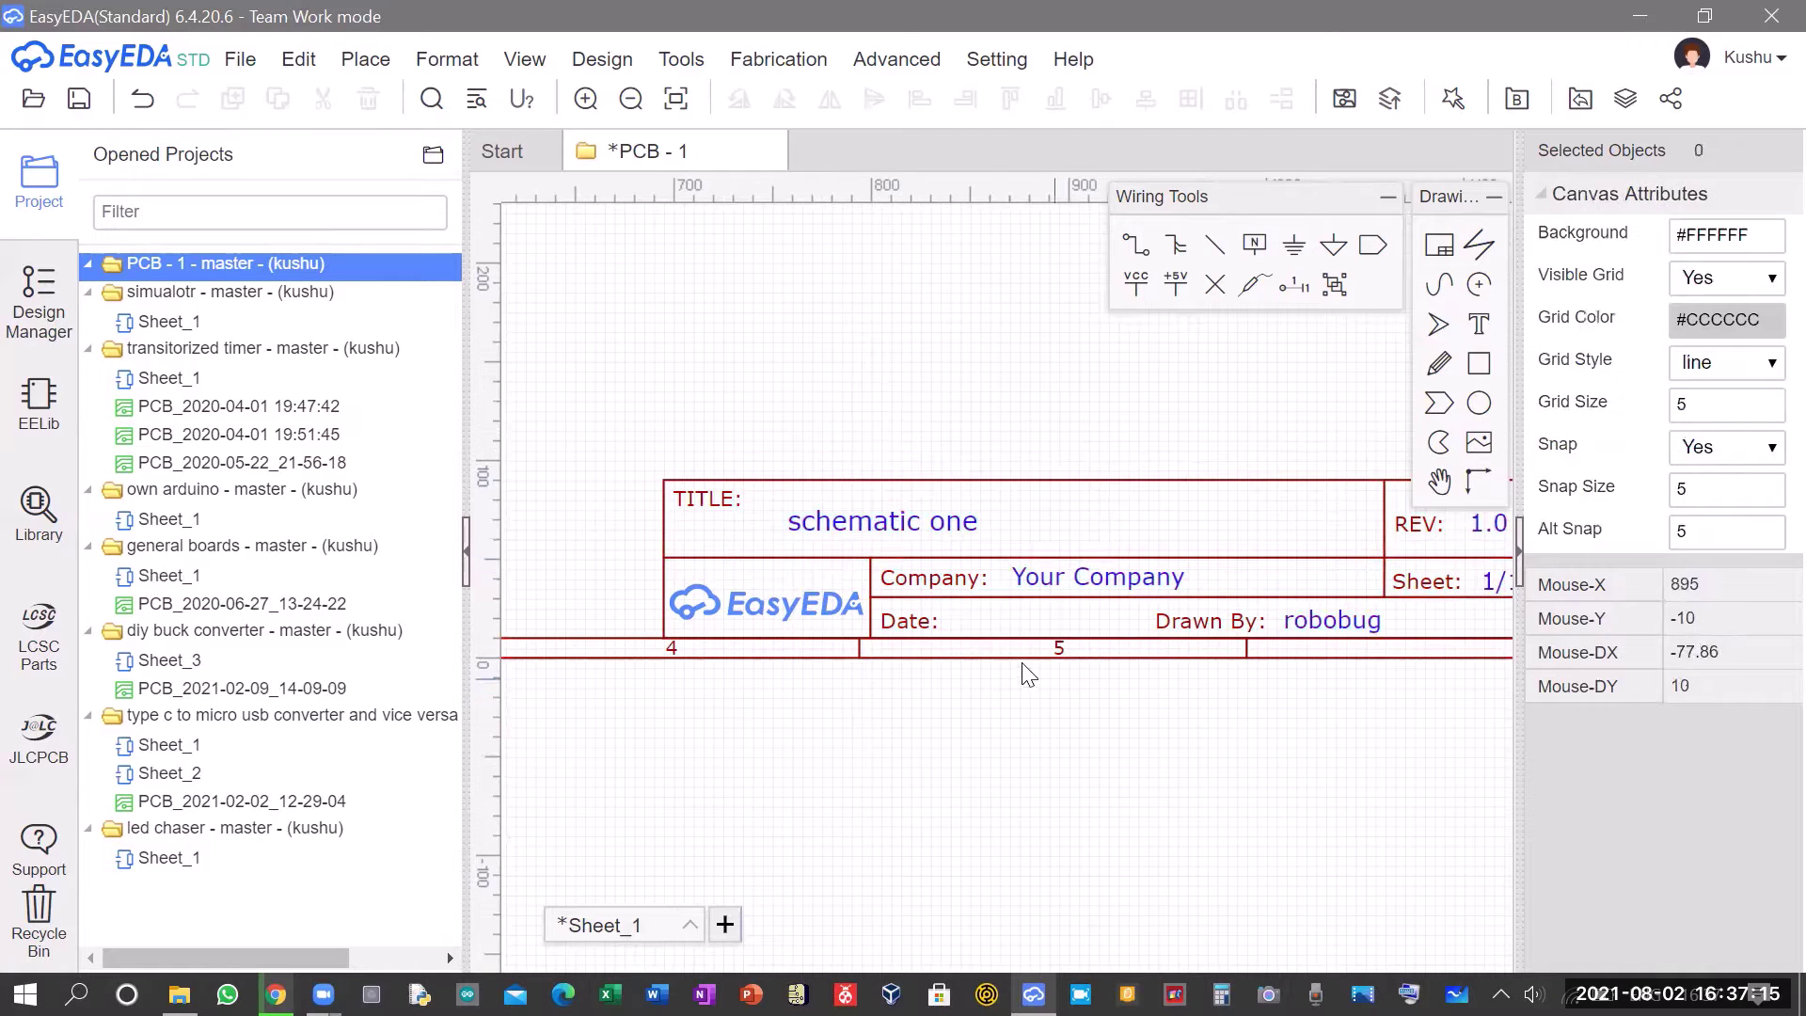
Change the colour of the sheet frame and title block to green #33FF66.
click(967, 630)
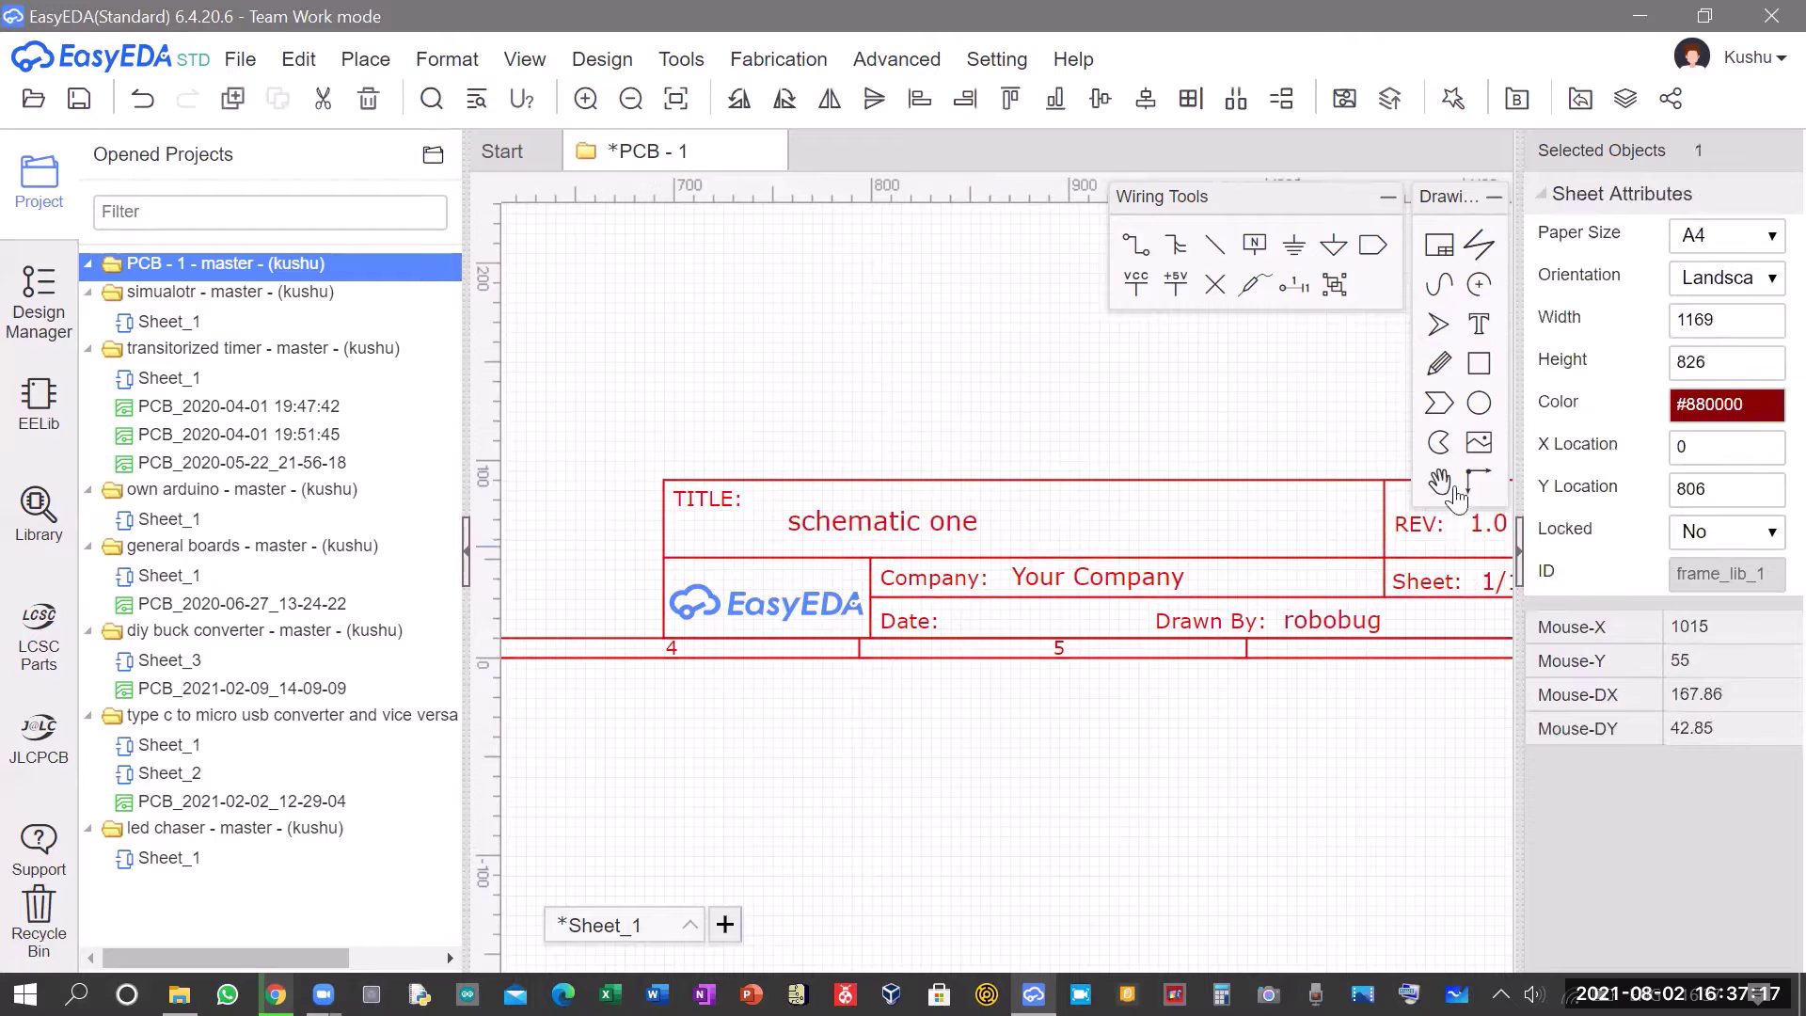
click(1747, 407)
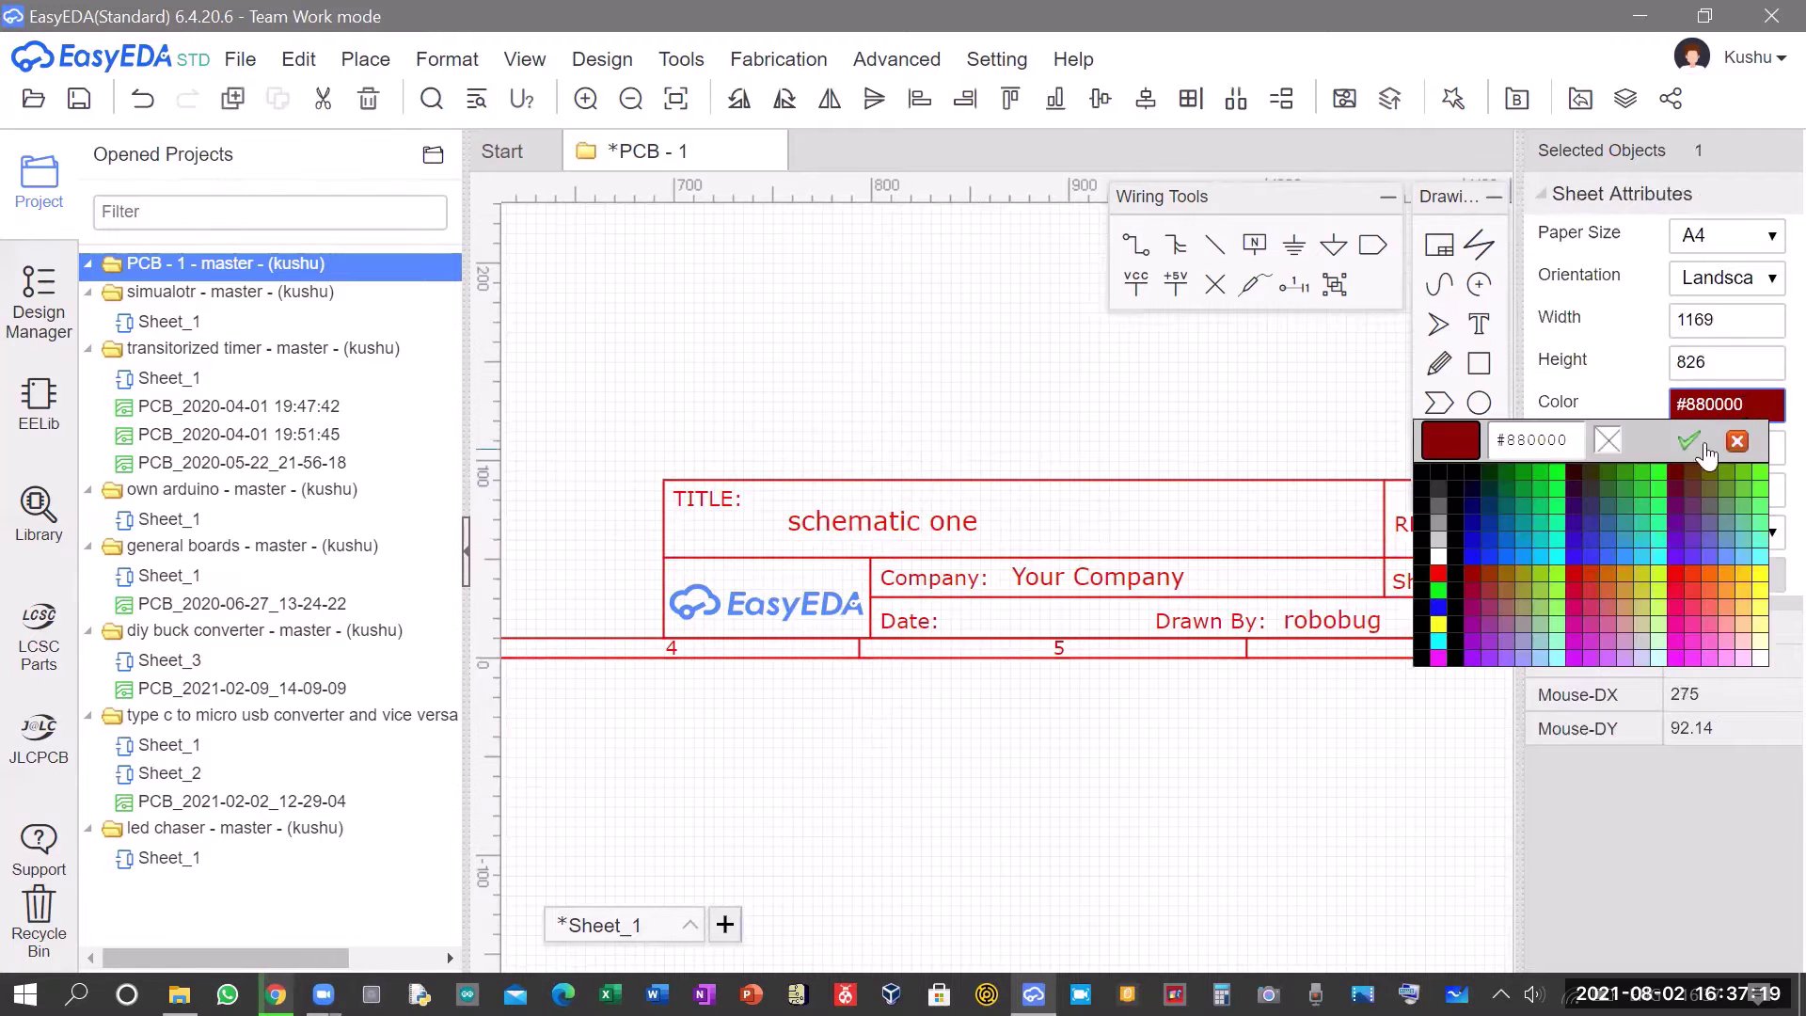
click(1659, 498)
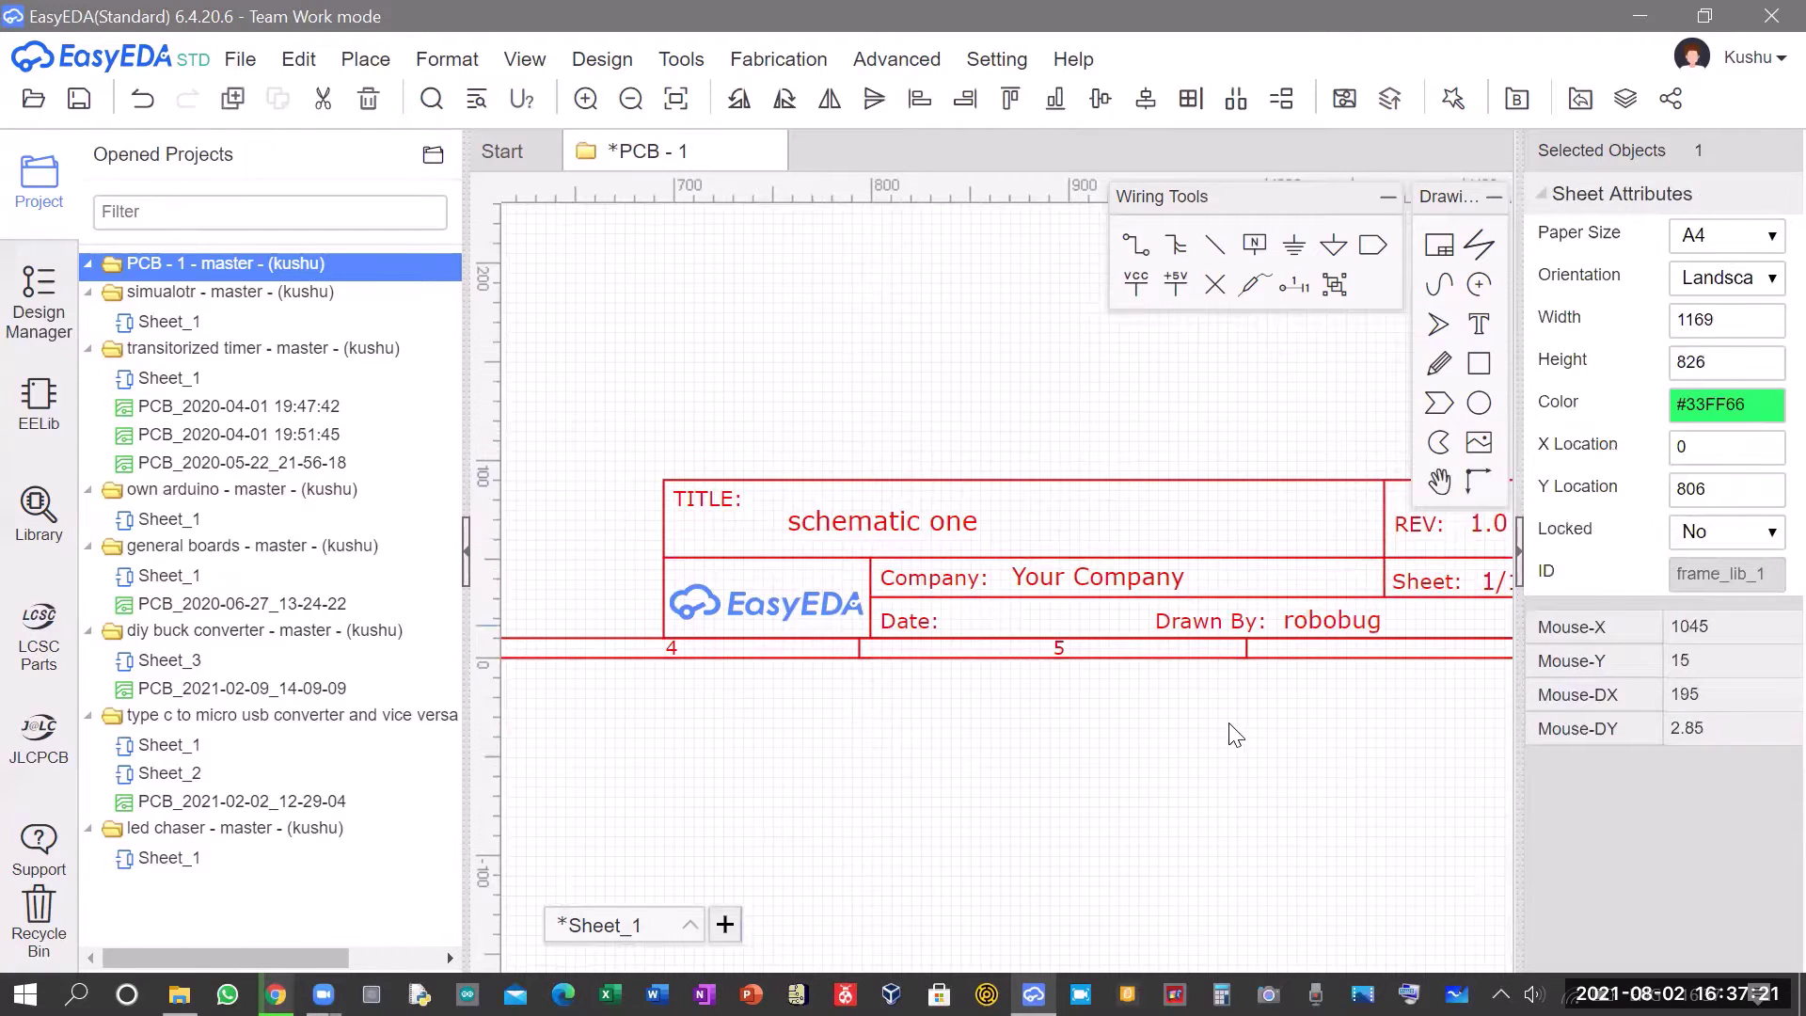
click(1165, 741)
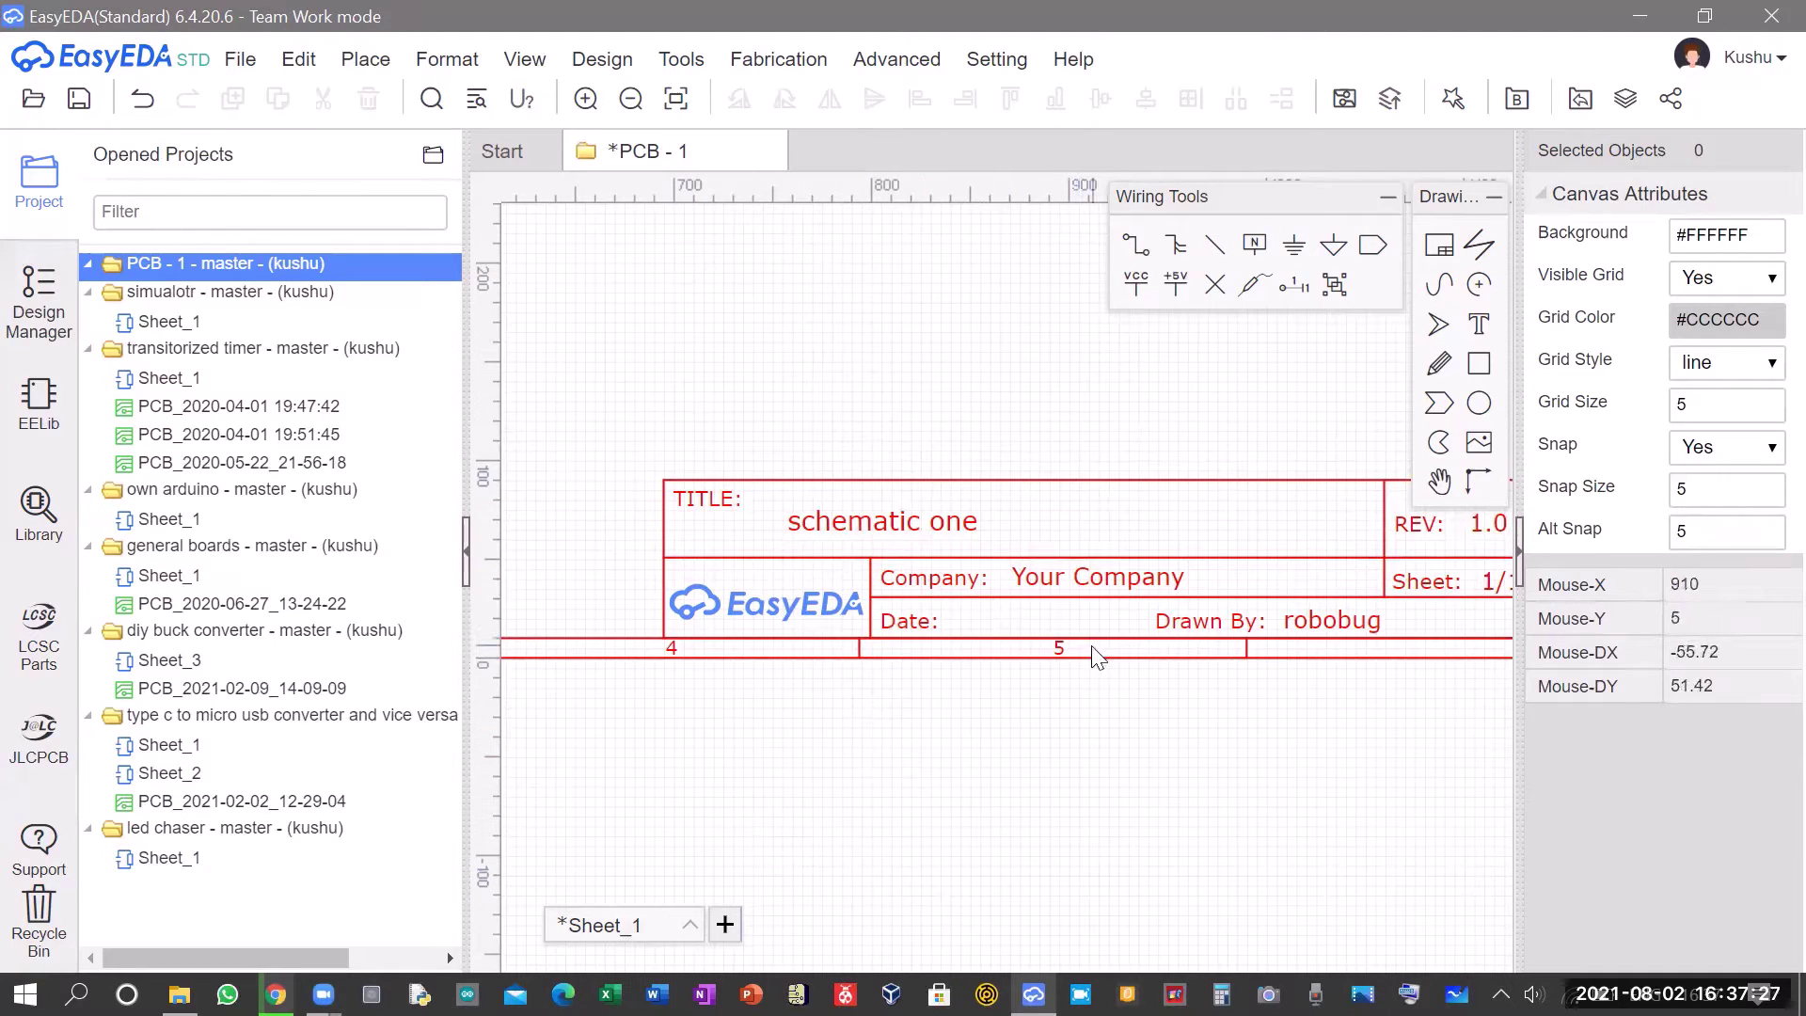
Examine the title block logo's image attributes and check the title block's text and frame up close.
click(792, 605)
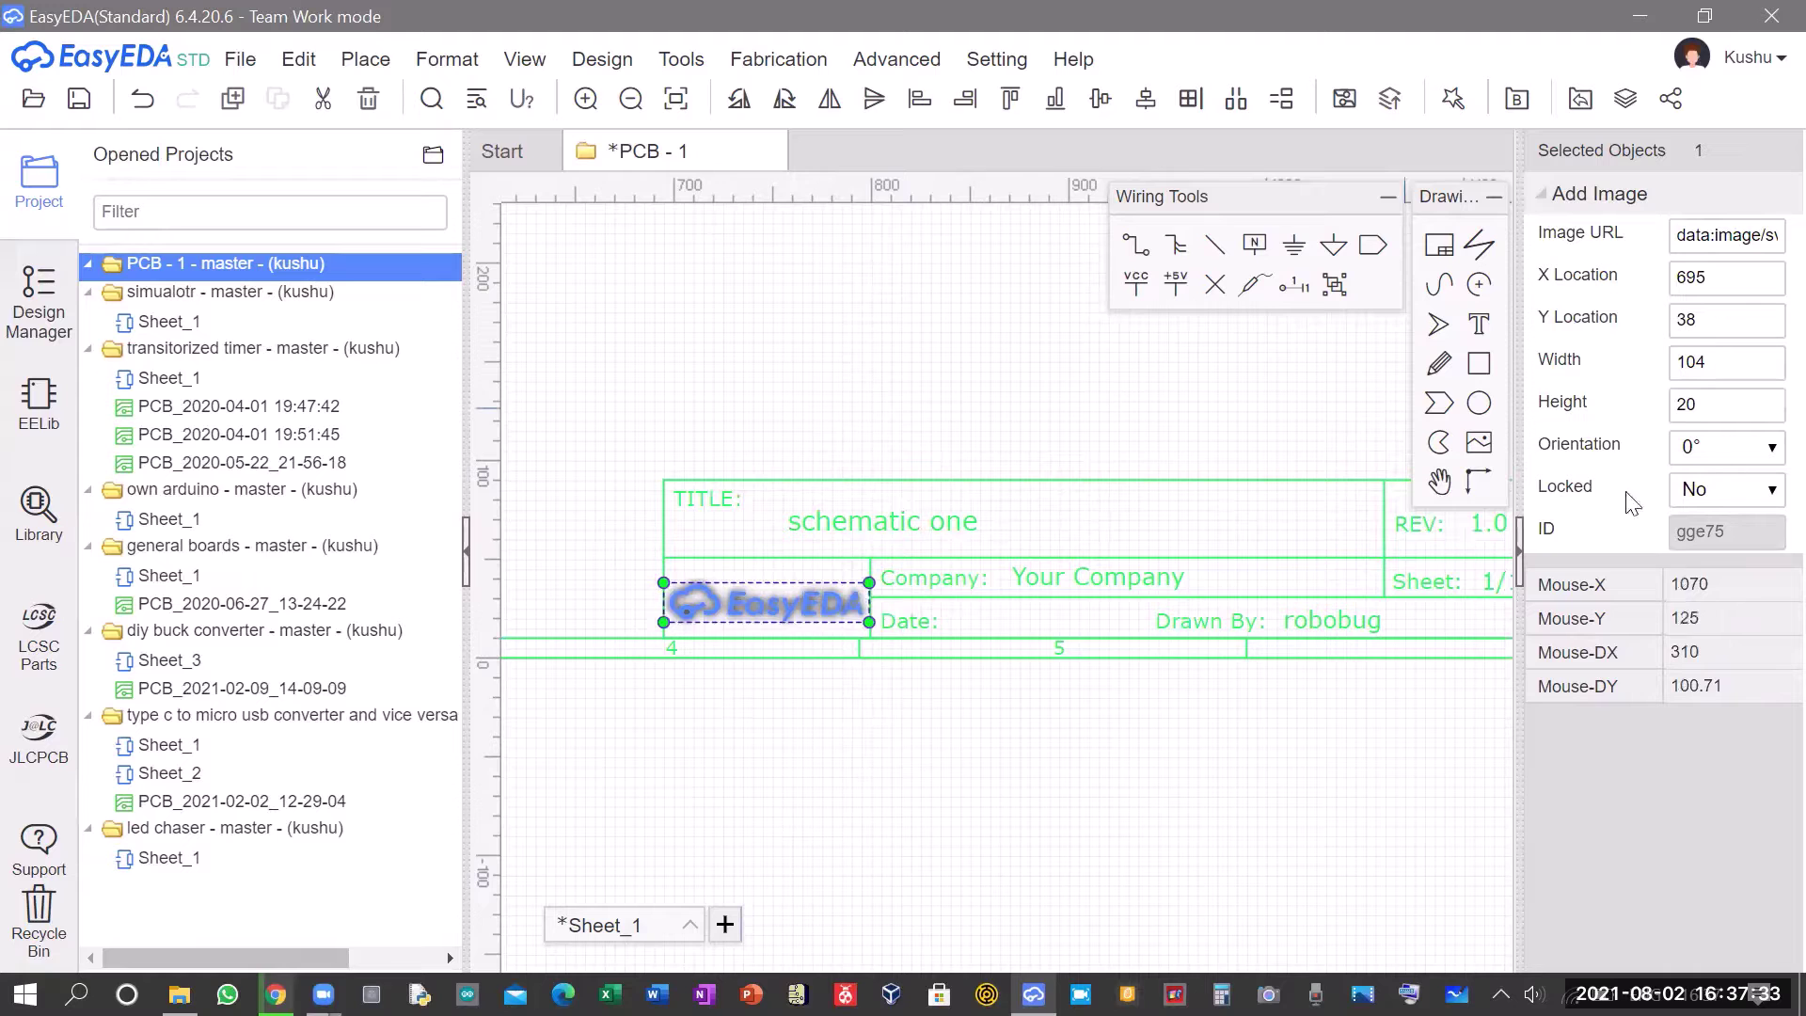
click(891, 757)
scroll(776, 475, up, 3)
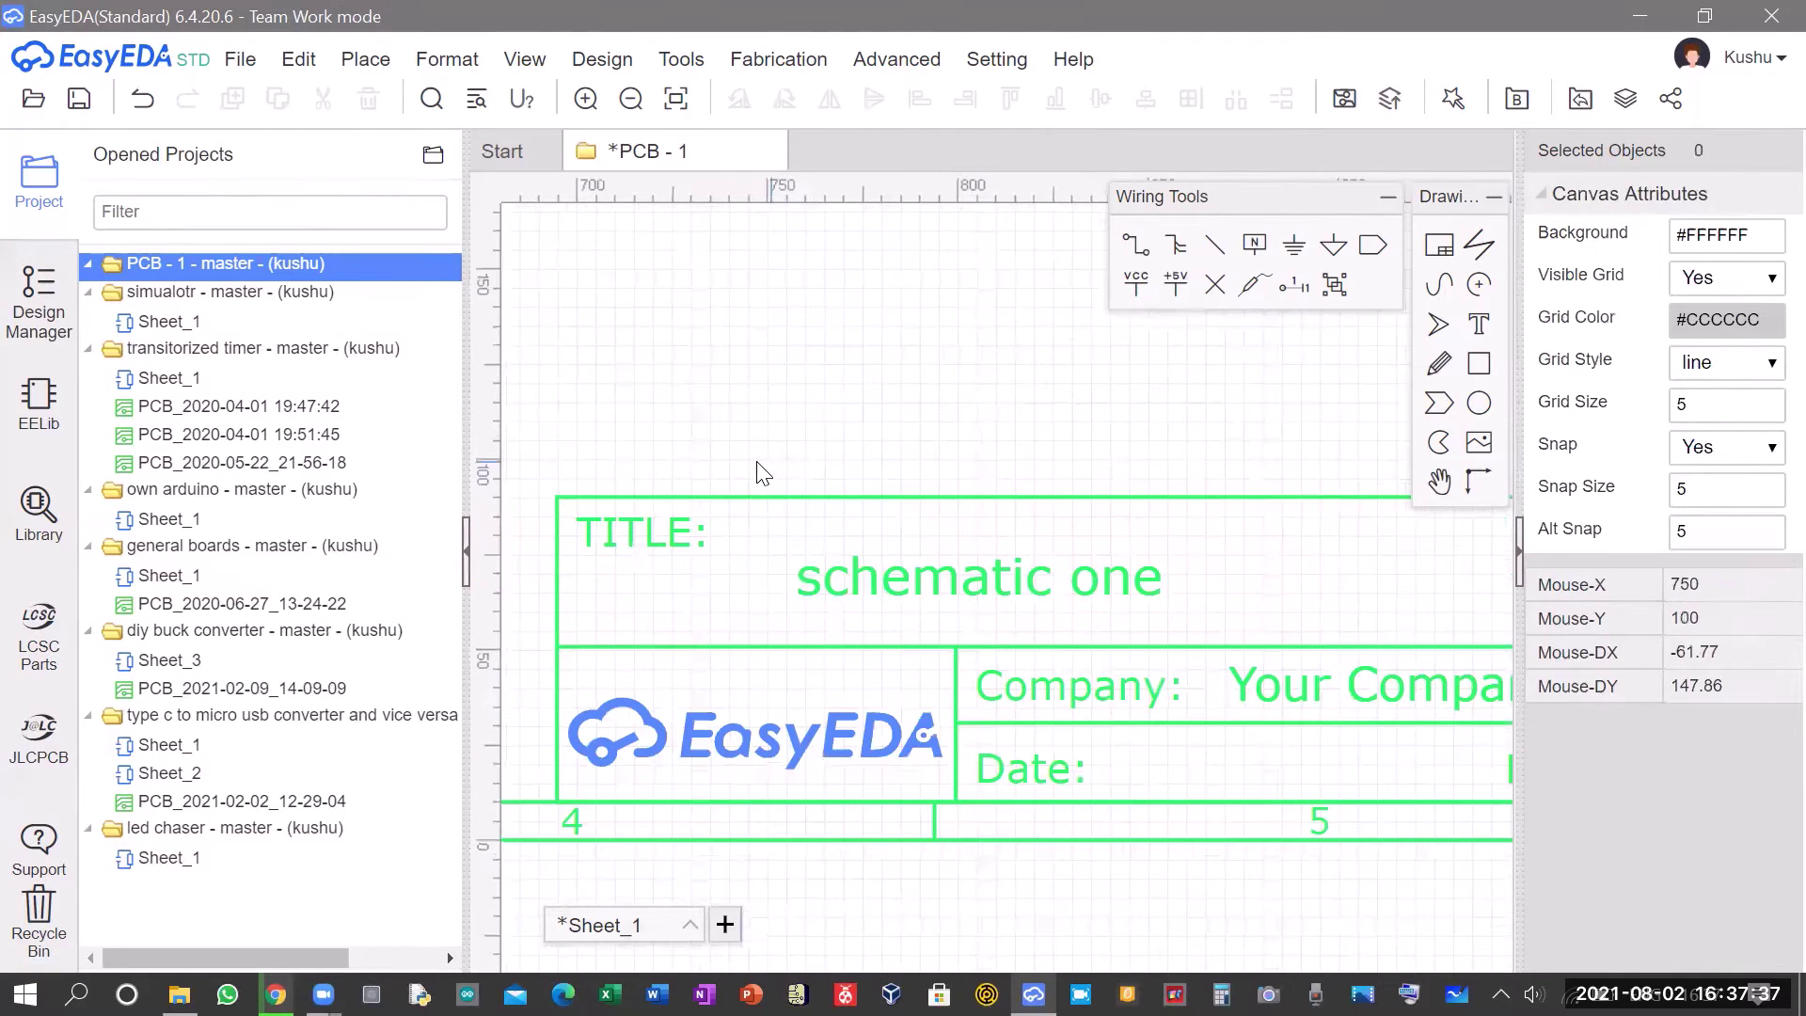
scroll(752, 472, down, 3)
scroll(731, 602, down, 2)
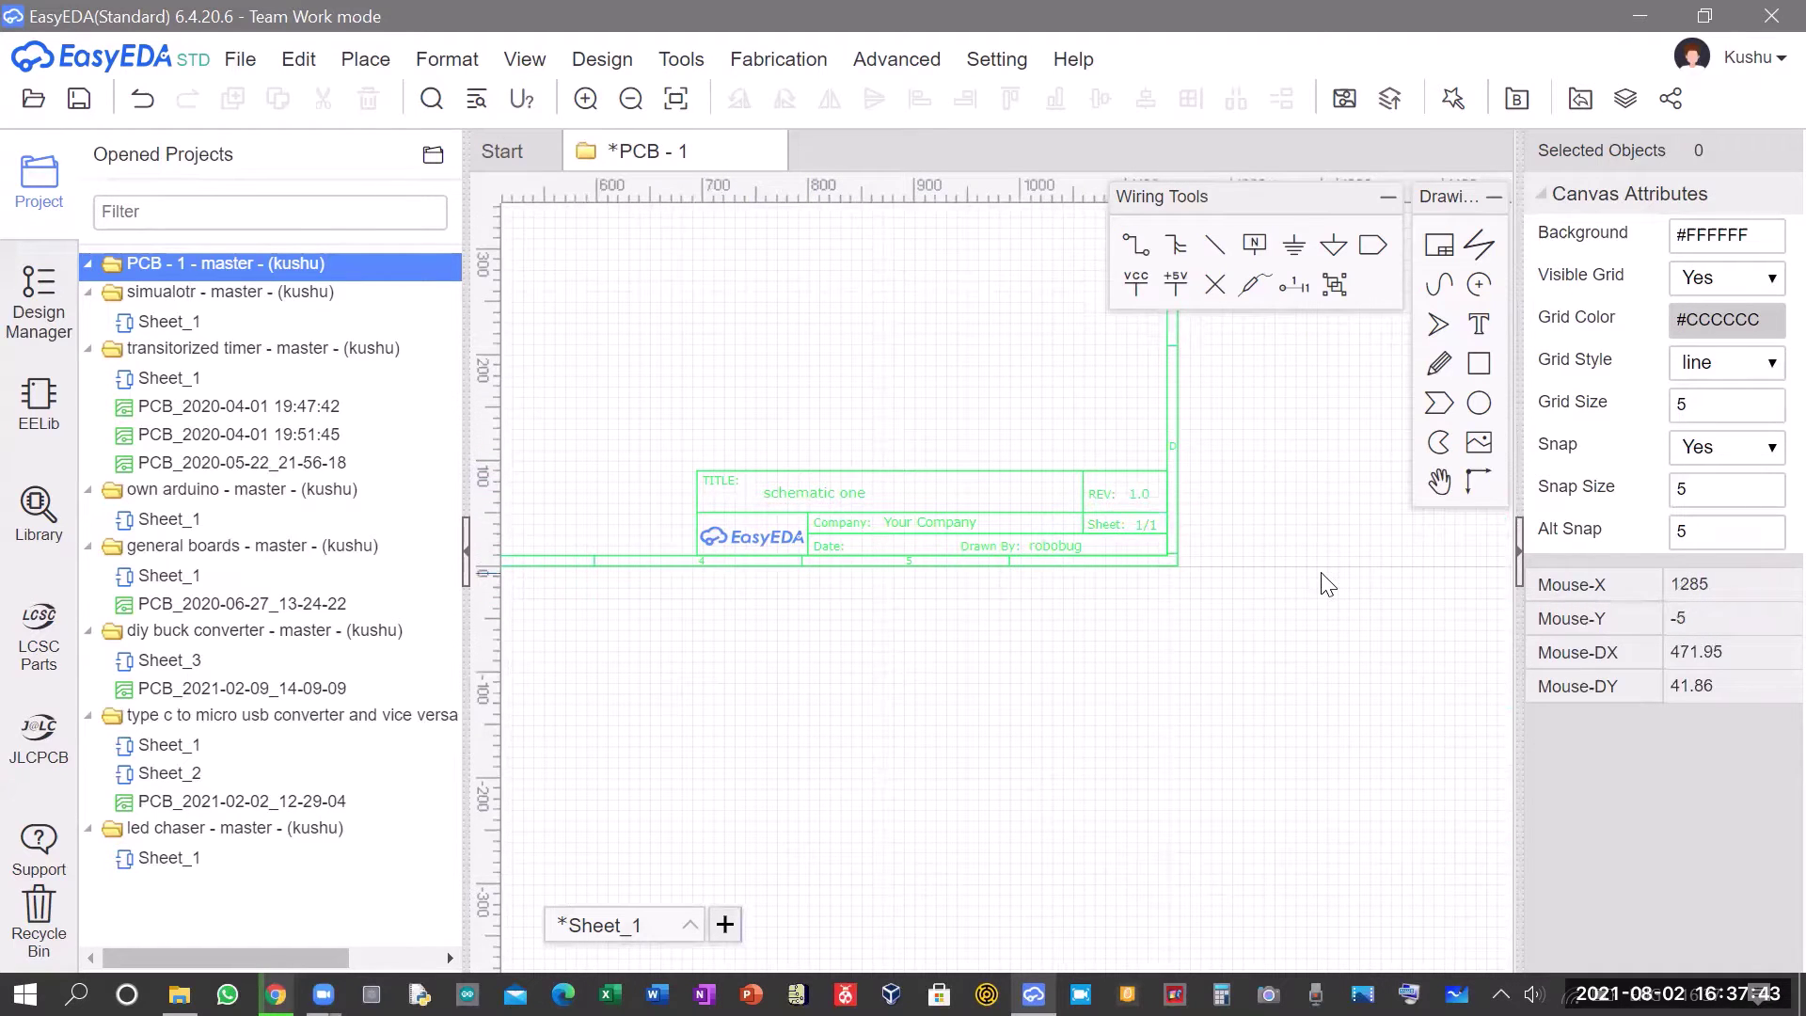
scroll(1326, 583, up, 5)
scroll(1326, 583, down, 3)
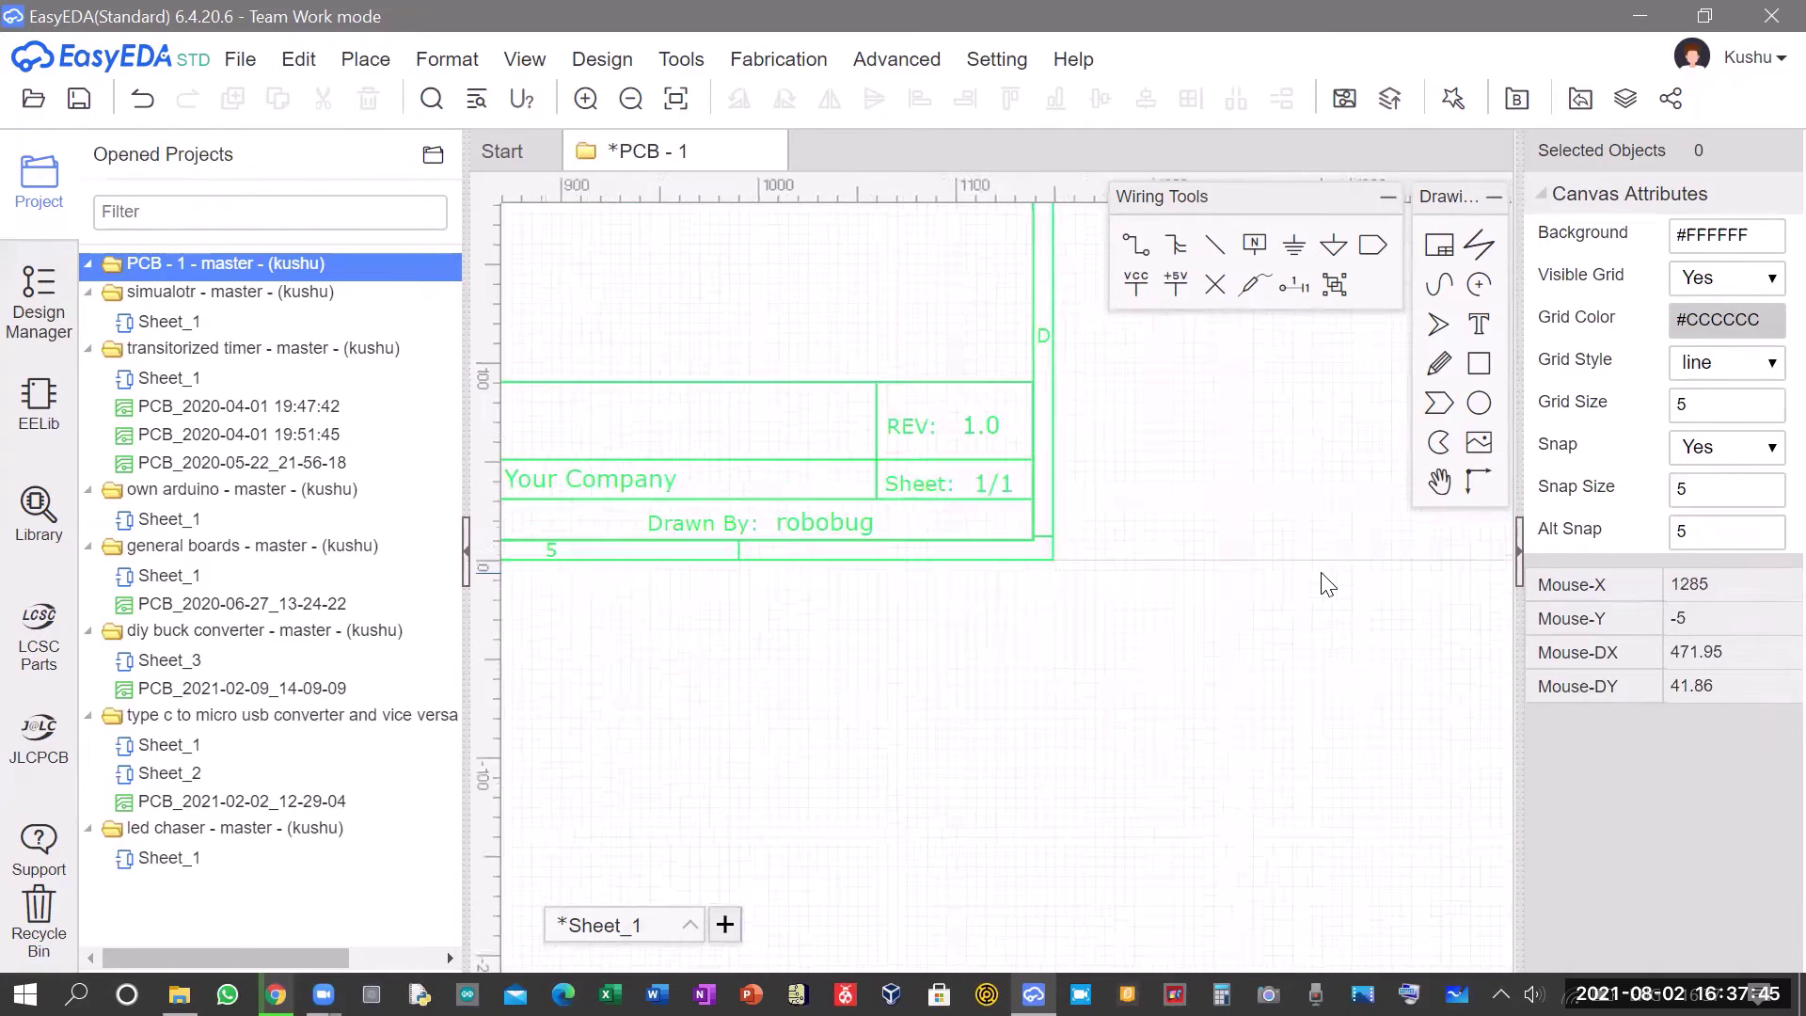
scroll(1326, 583, down, 1)
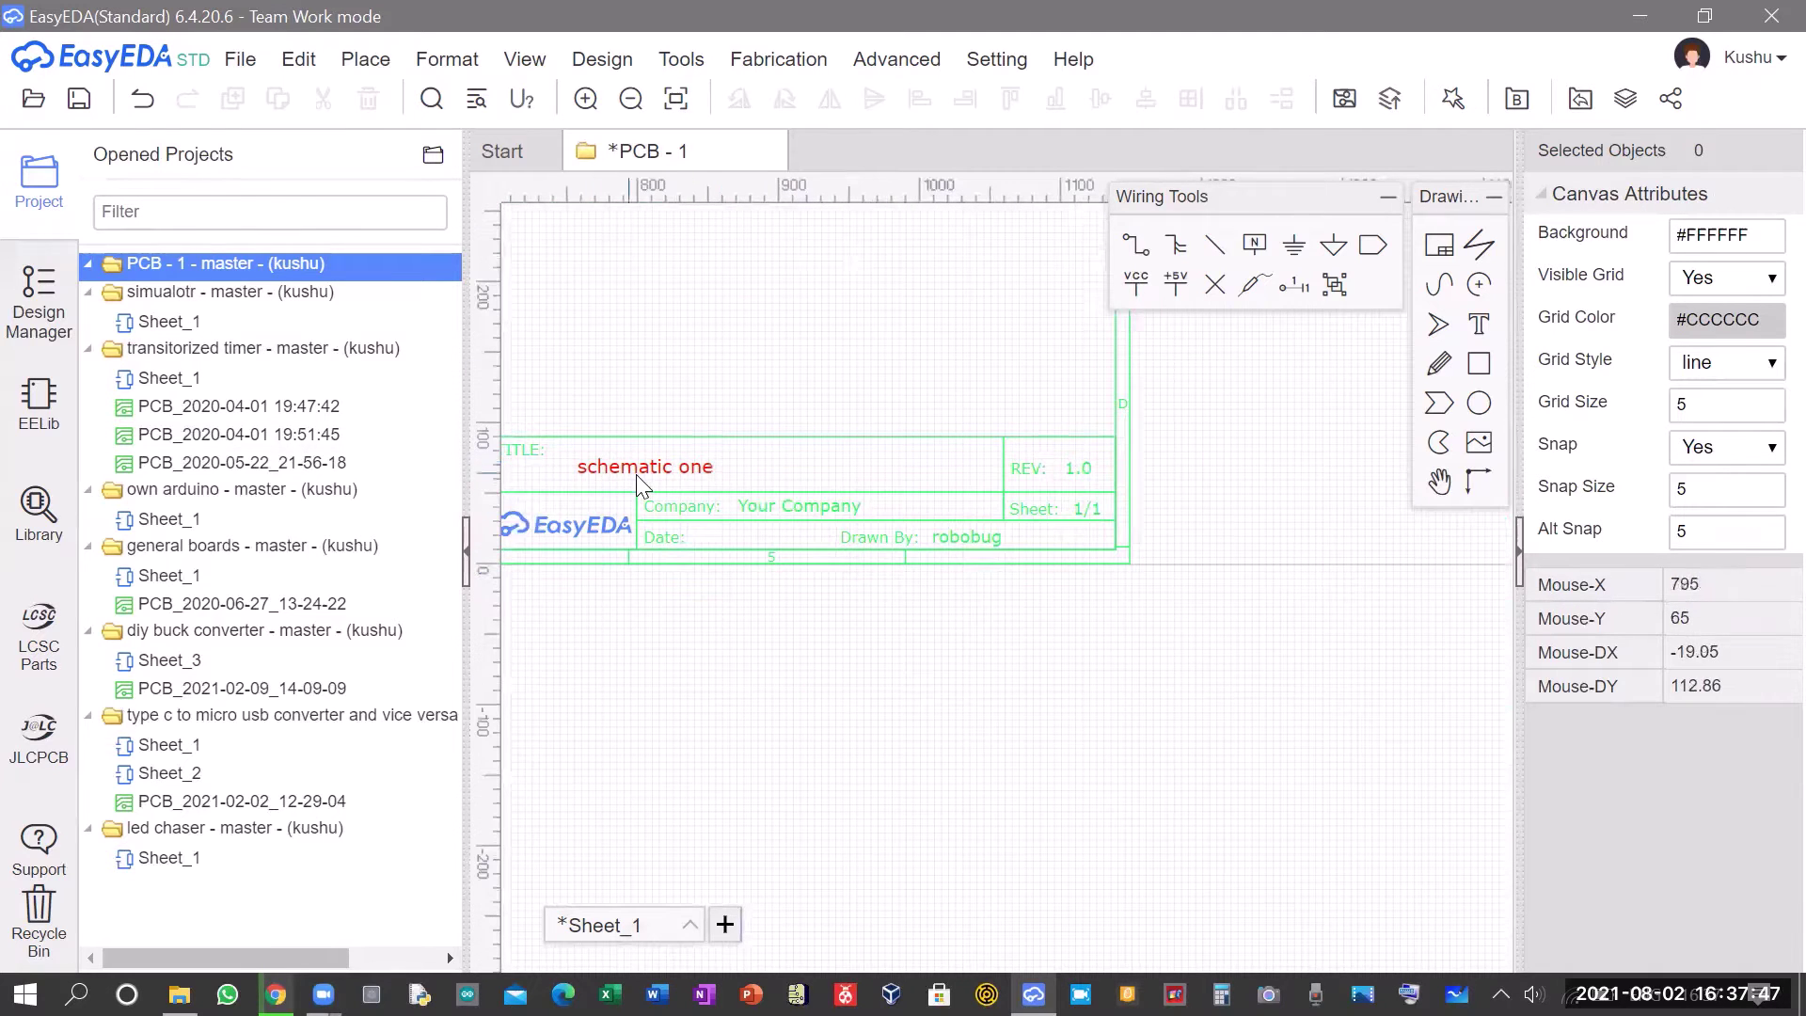
Examine the title block's title, revision and company fields up close, then the whole schematic sheet within its green frame.
scroll(616, 480, up, 2)
scroll(616, 480, up, 2)
scroll(616, 480, down, 3)
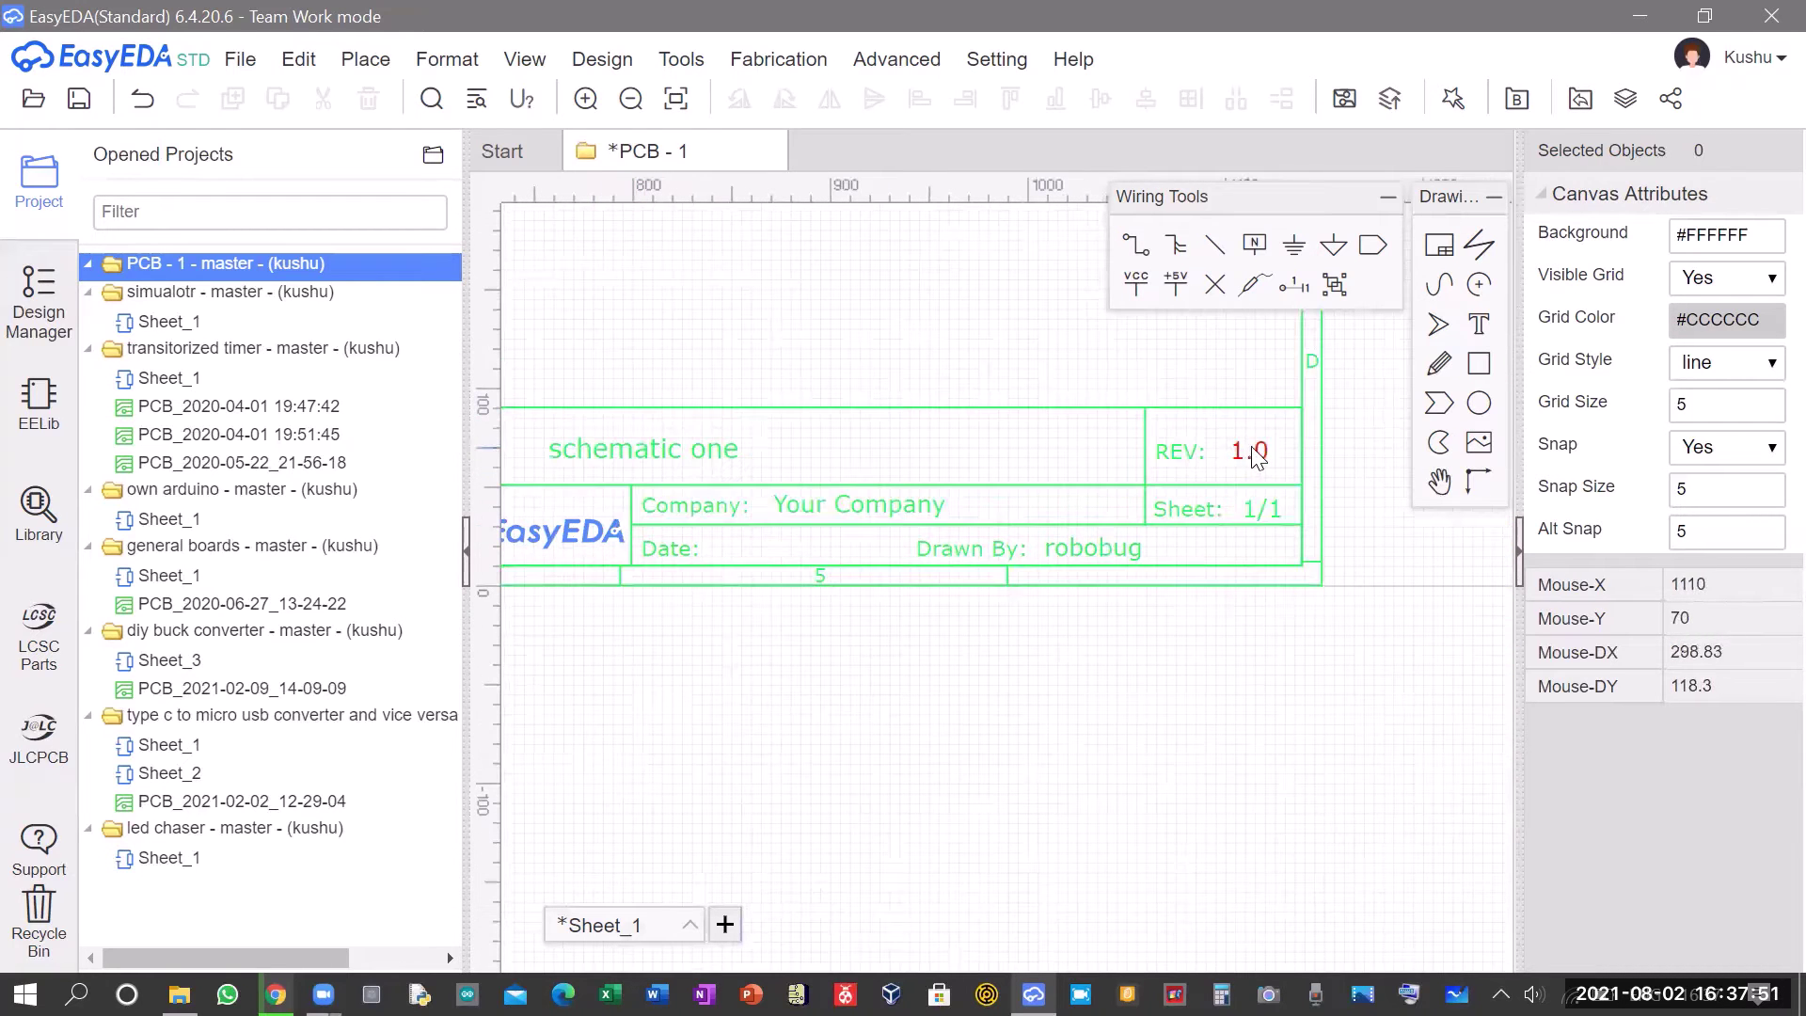
scroll(1253, 456, up, 4)
scroll(1222, 457, down, 5)
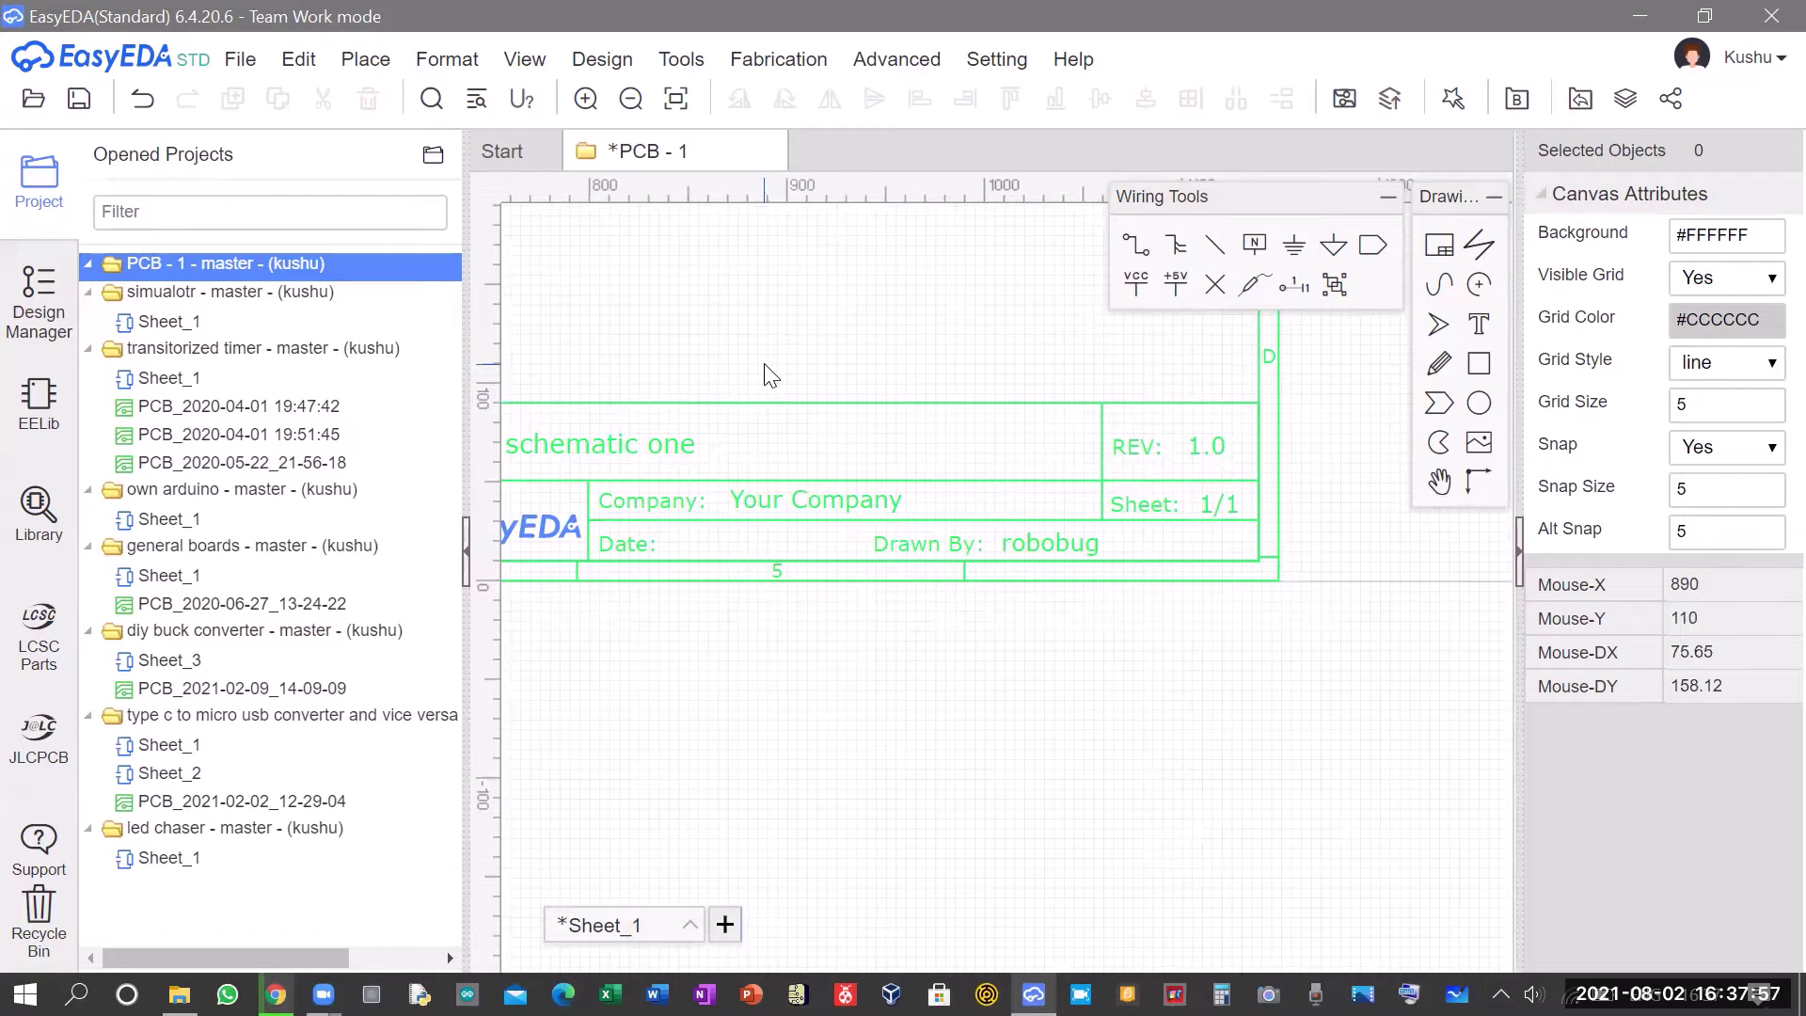
drag(764, 369, 883, 546)
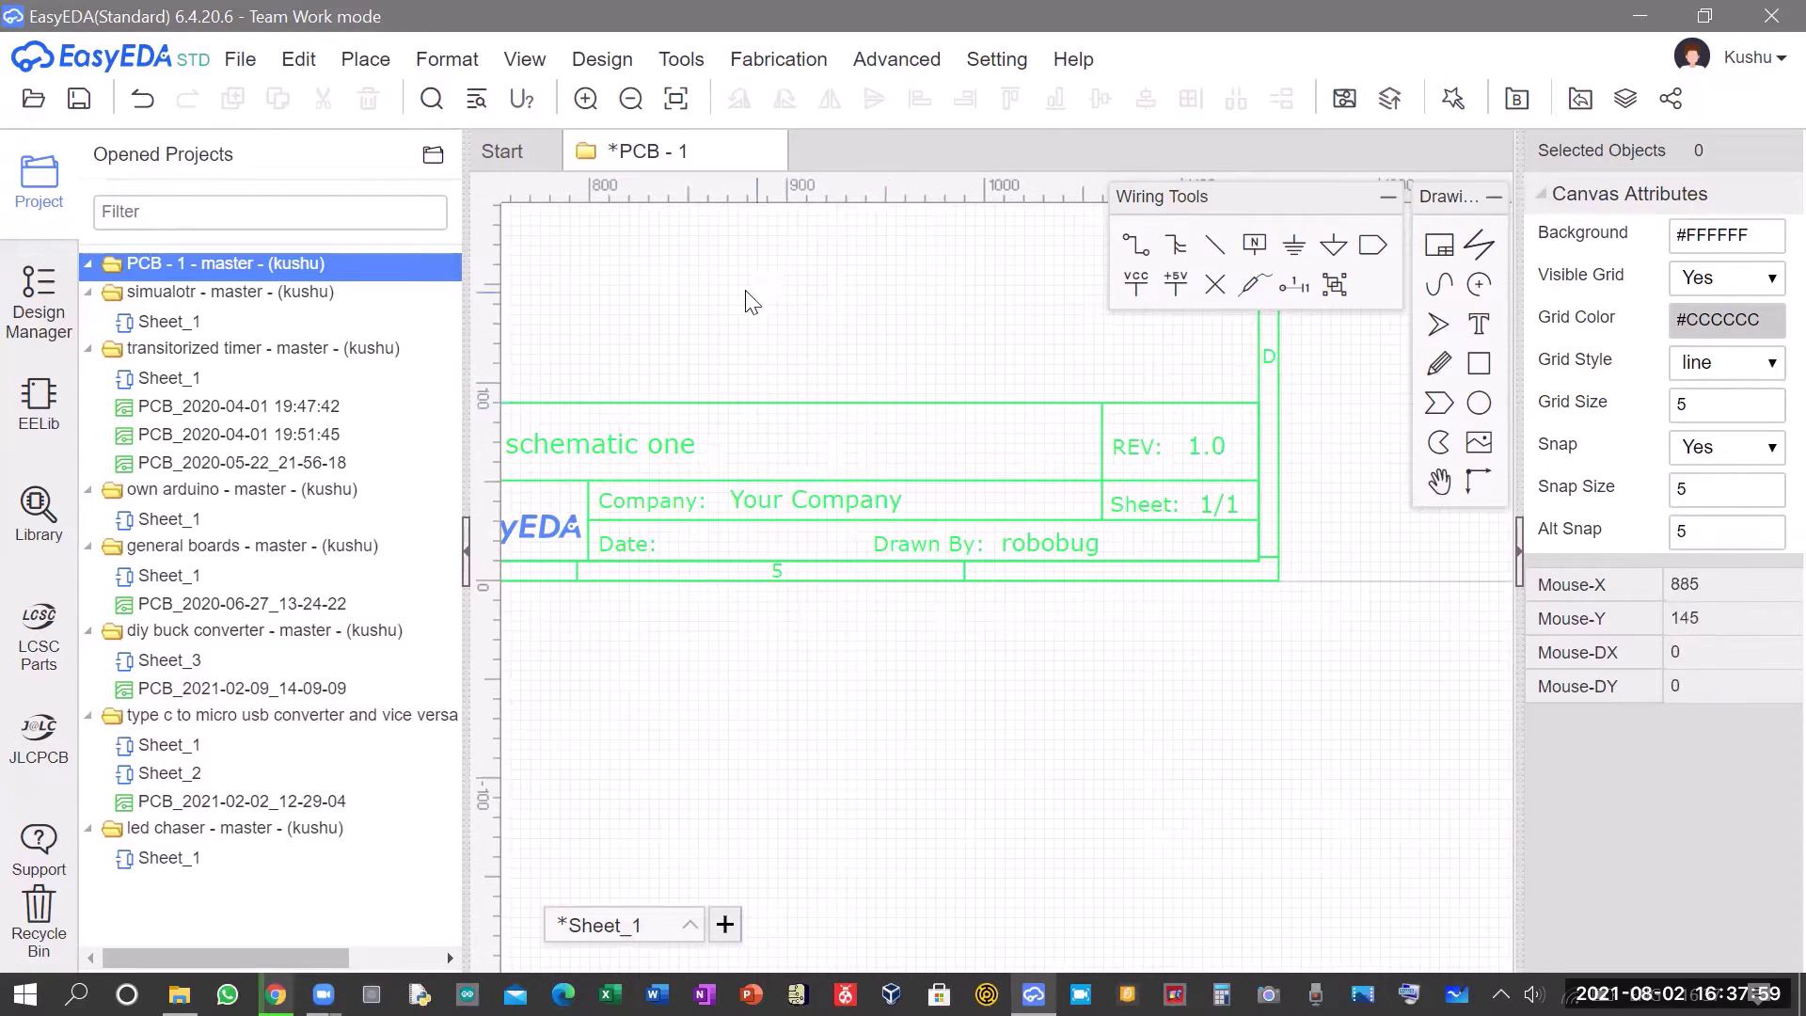
right_drag(829, 391, 1221, 697)
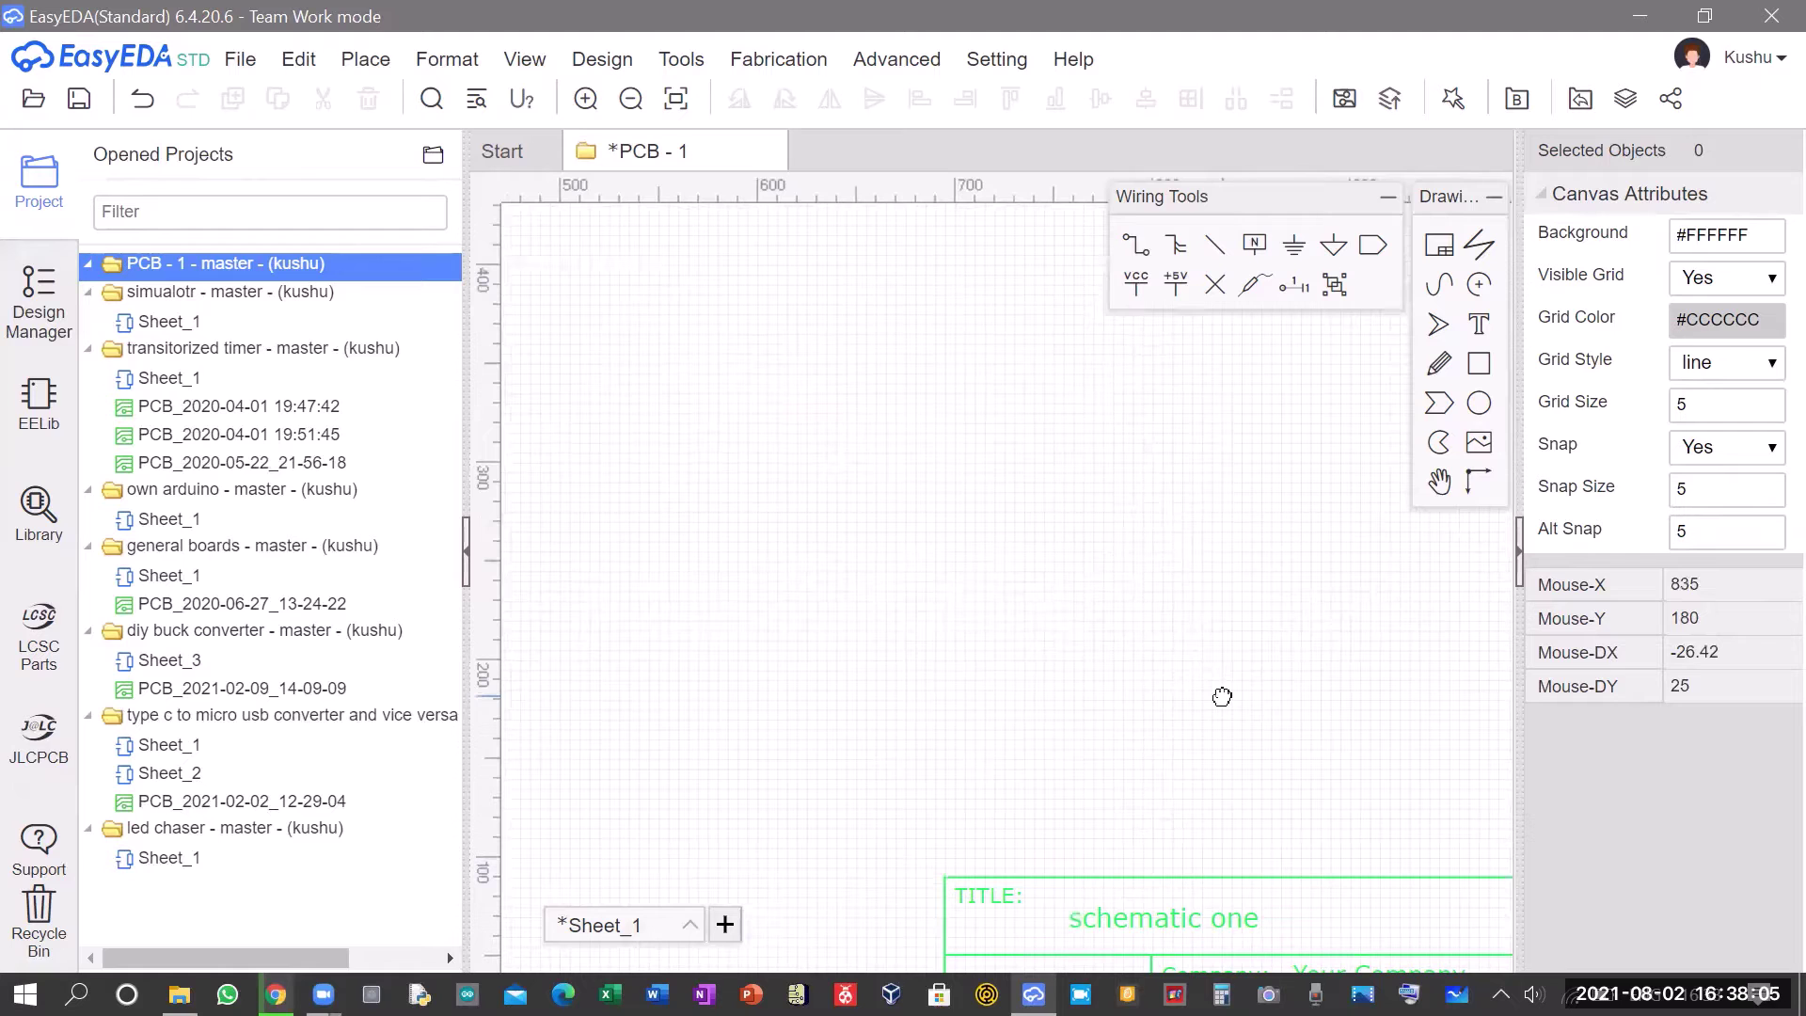
scroll(649, 414, down, 3)
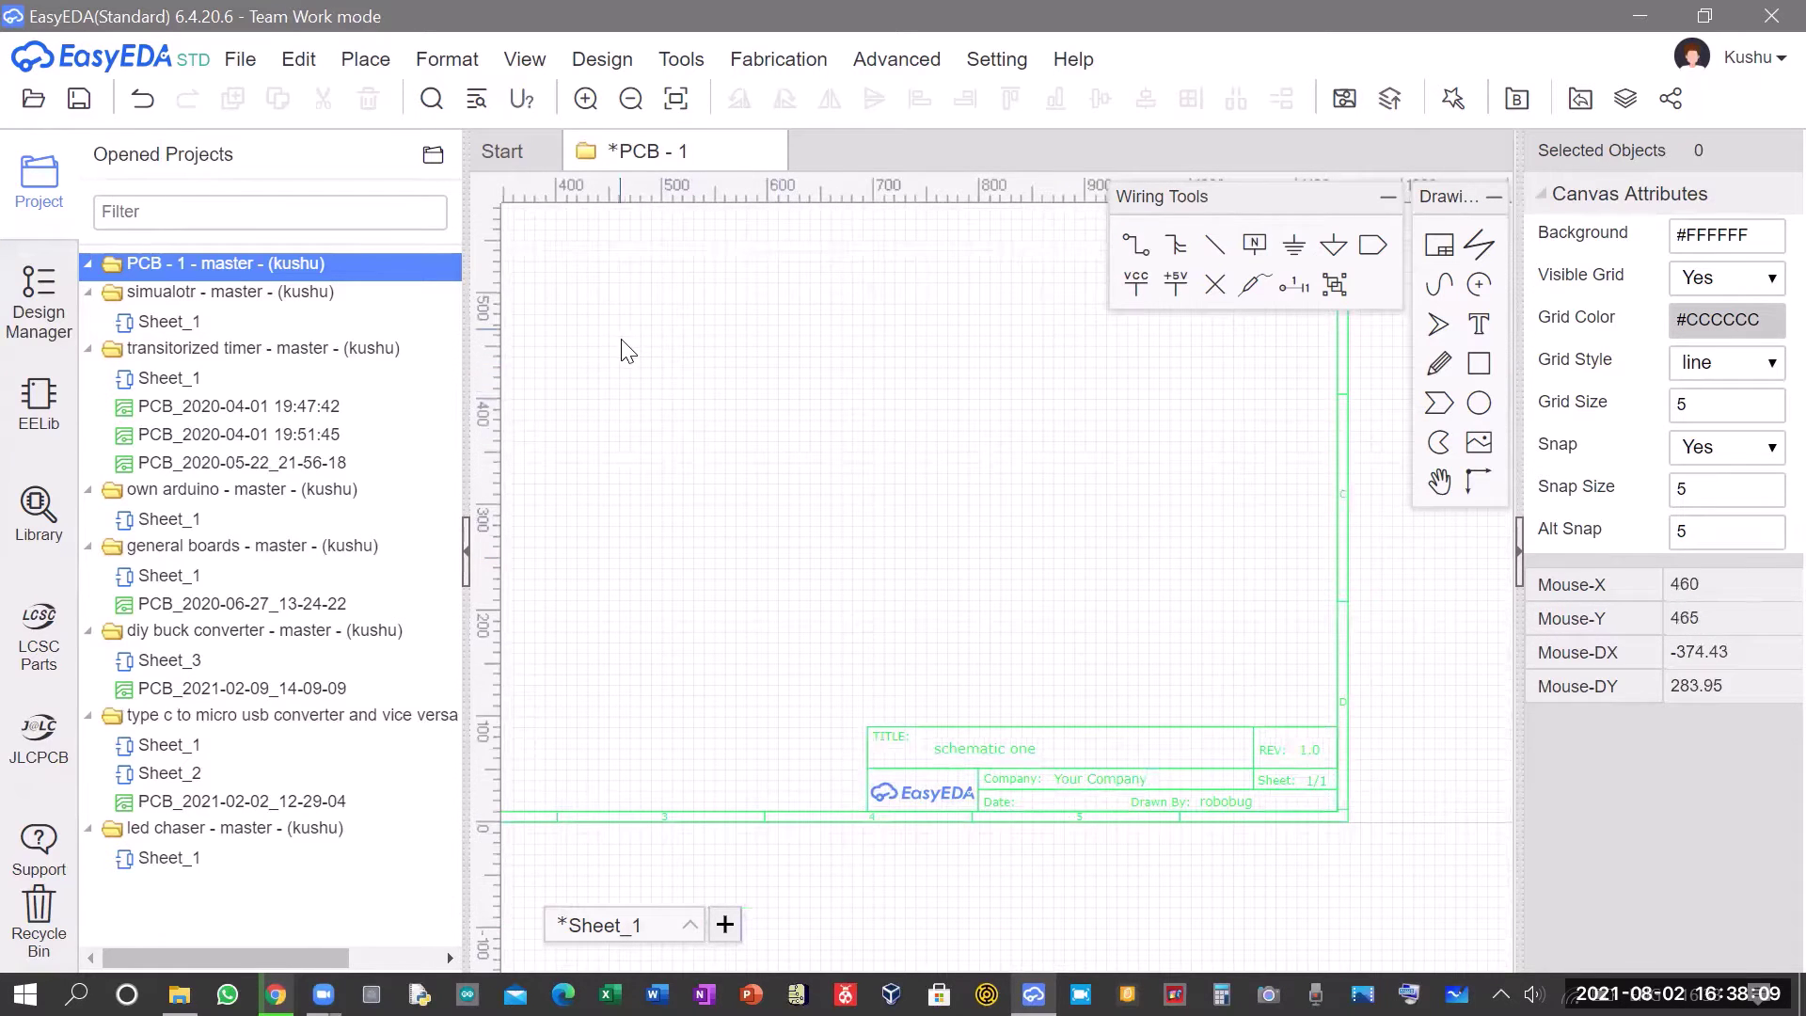
drag(621, 350, 785, 625)
right_drag(823, 426, 943, 499)
scroll(945, 506, down, 3)
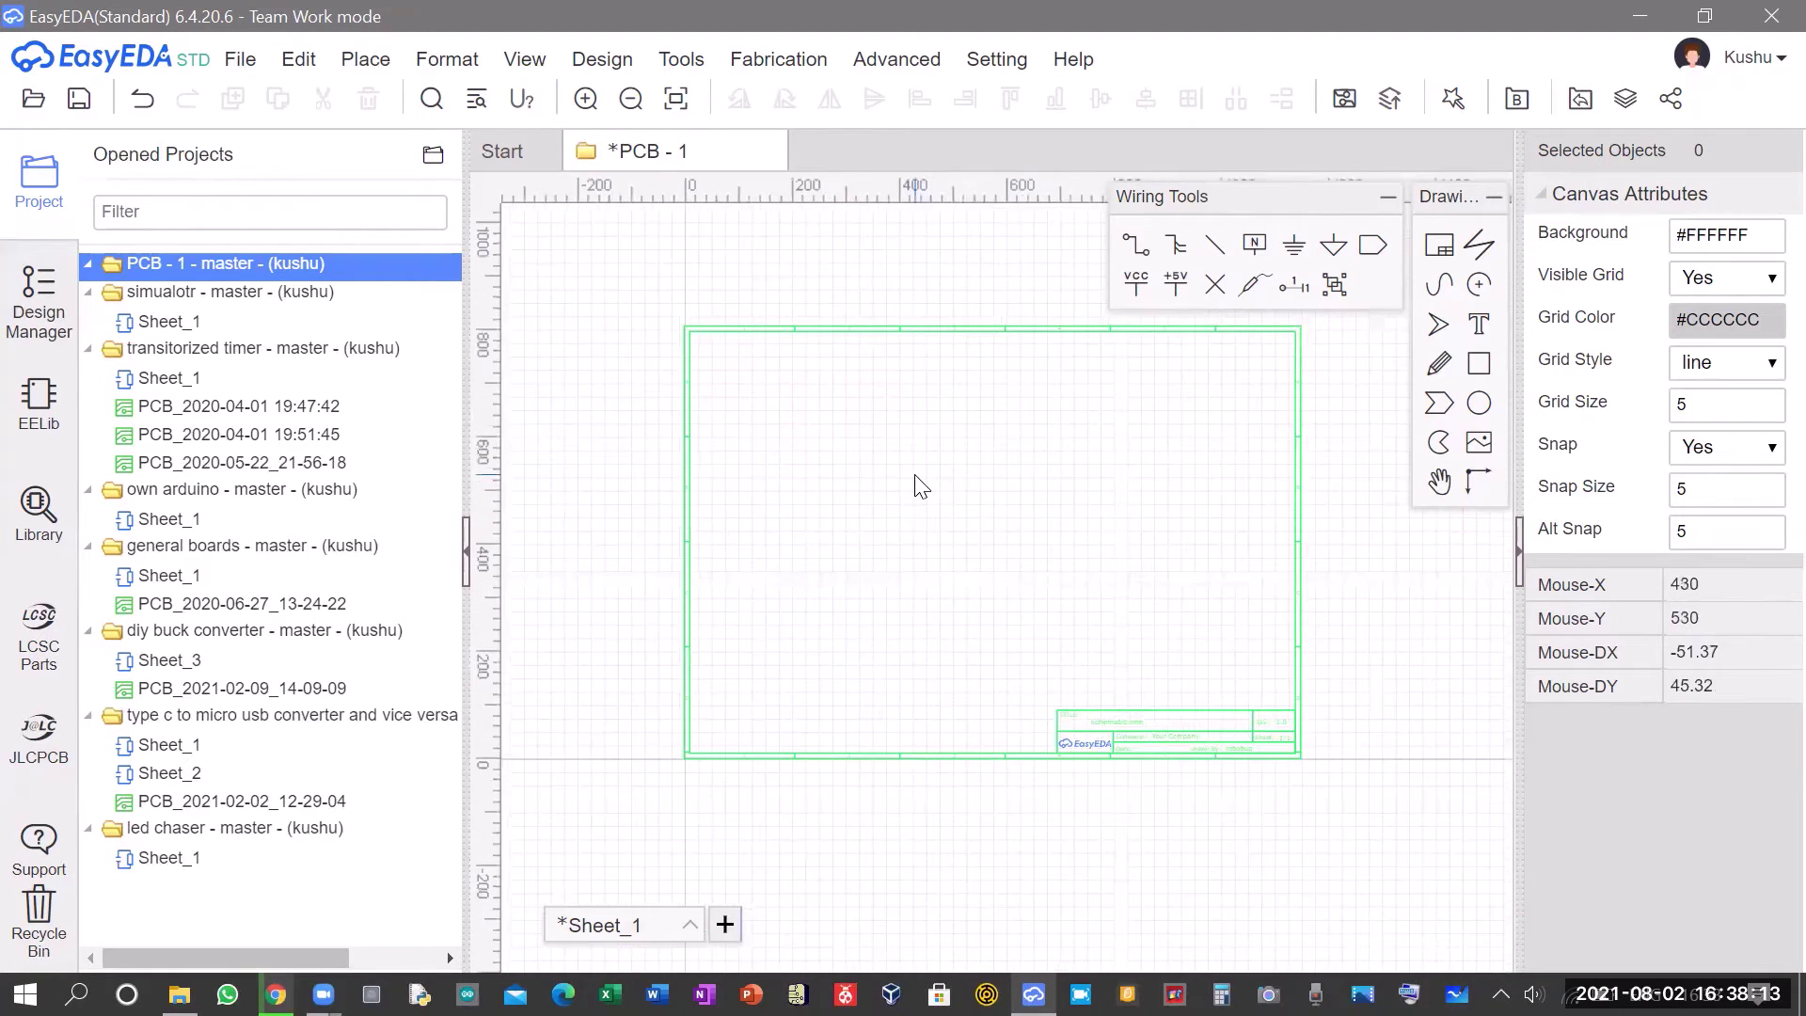
scroll(903, 477, up, 5)
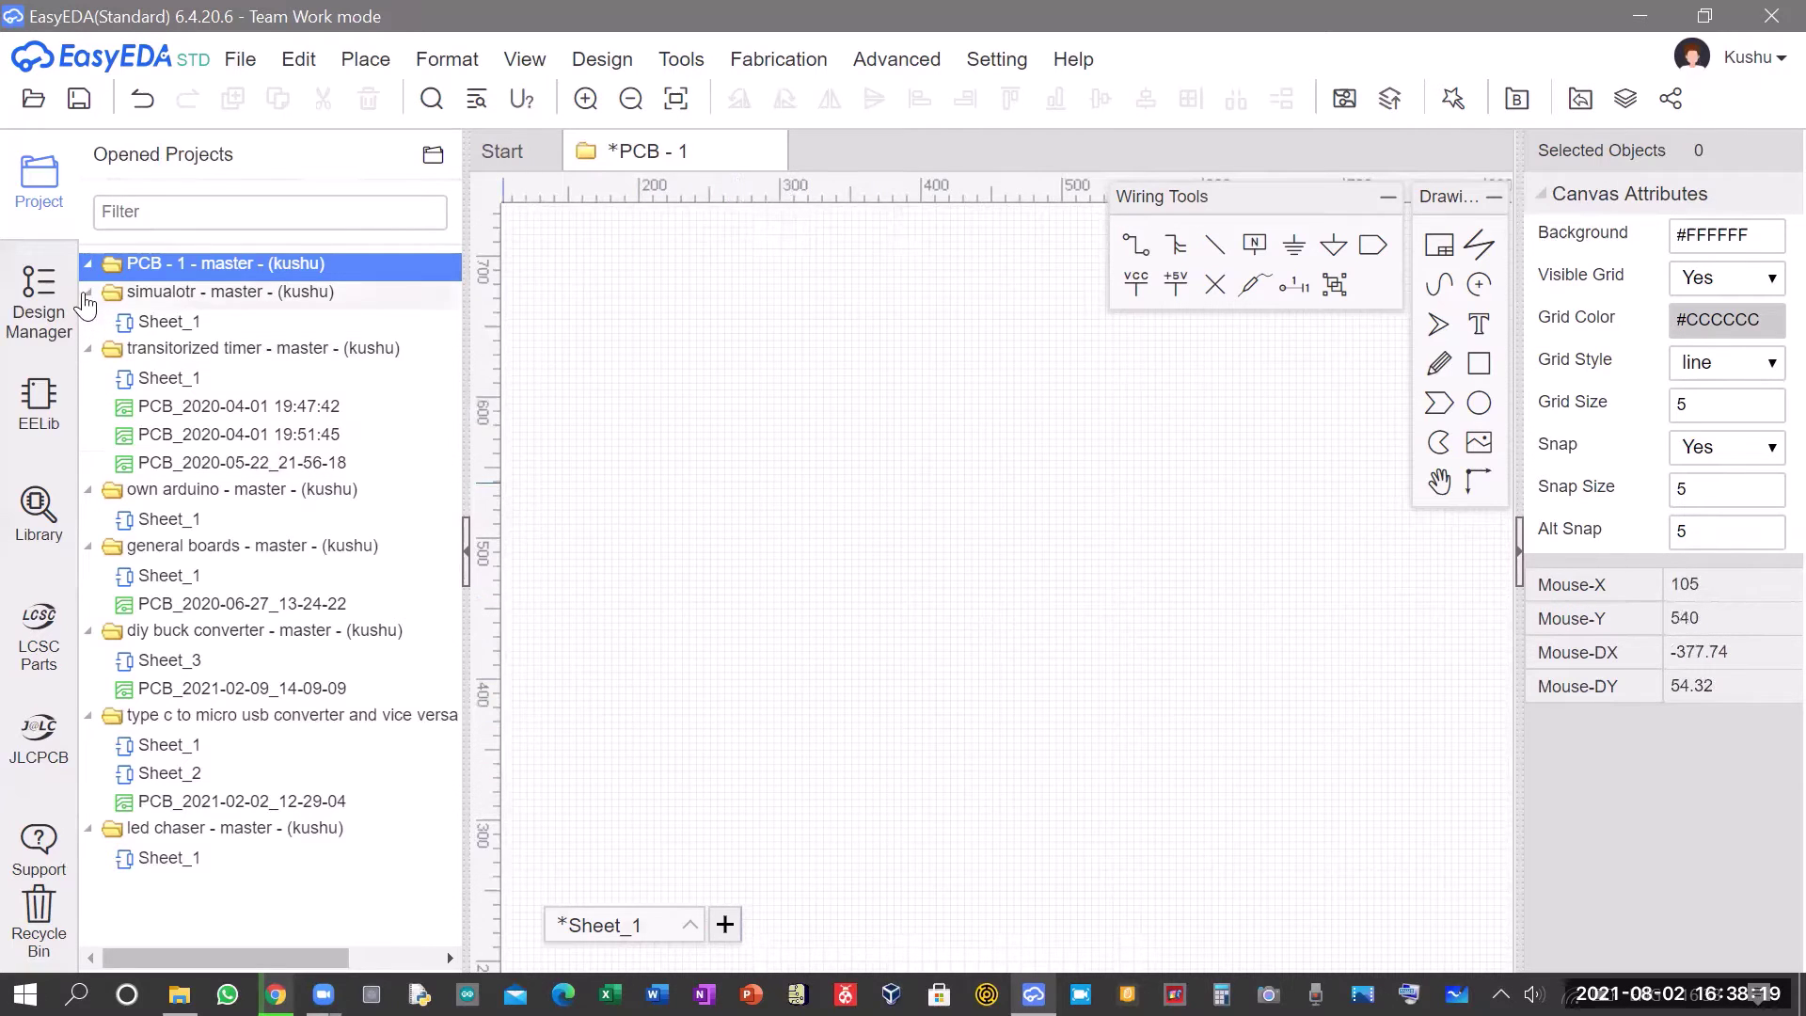
Check the Components and Nets lists of the schematic in the Design Manager.
click(39, 409)
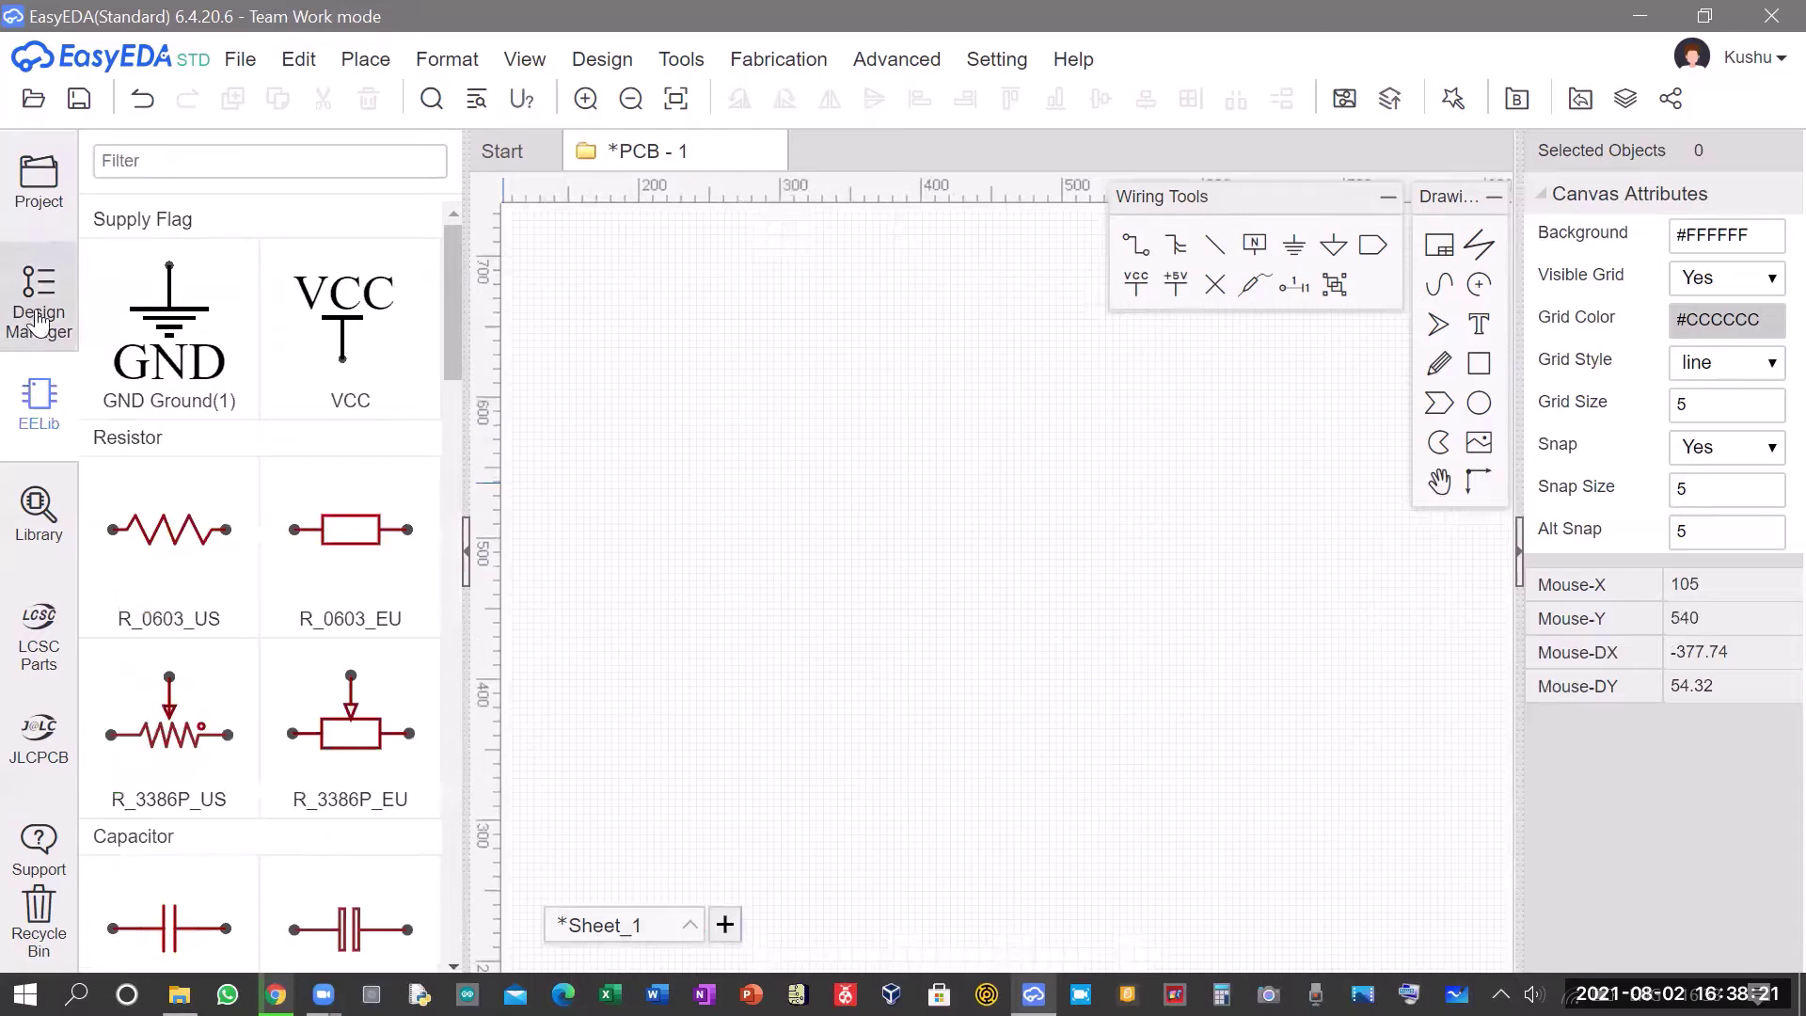
click(39, 320)
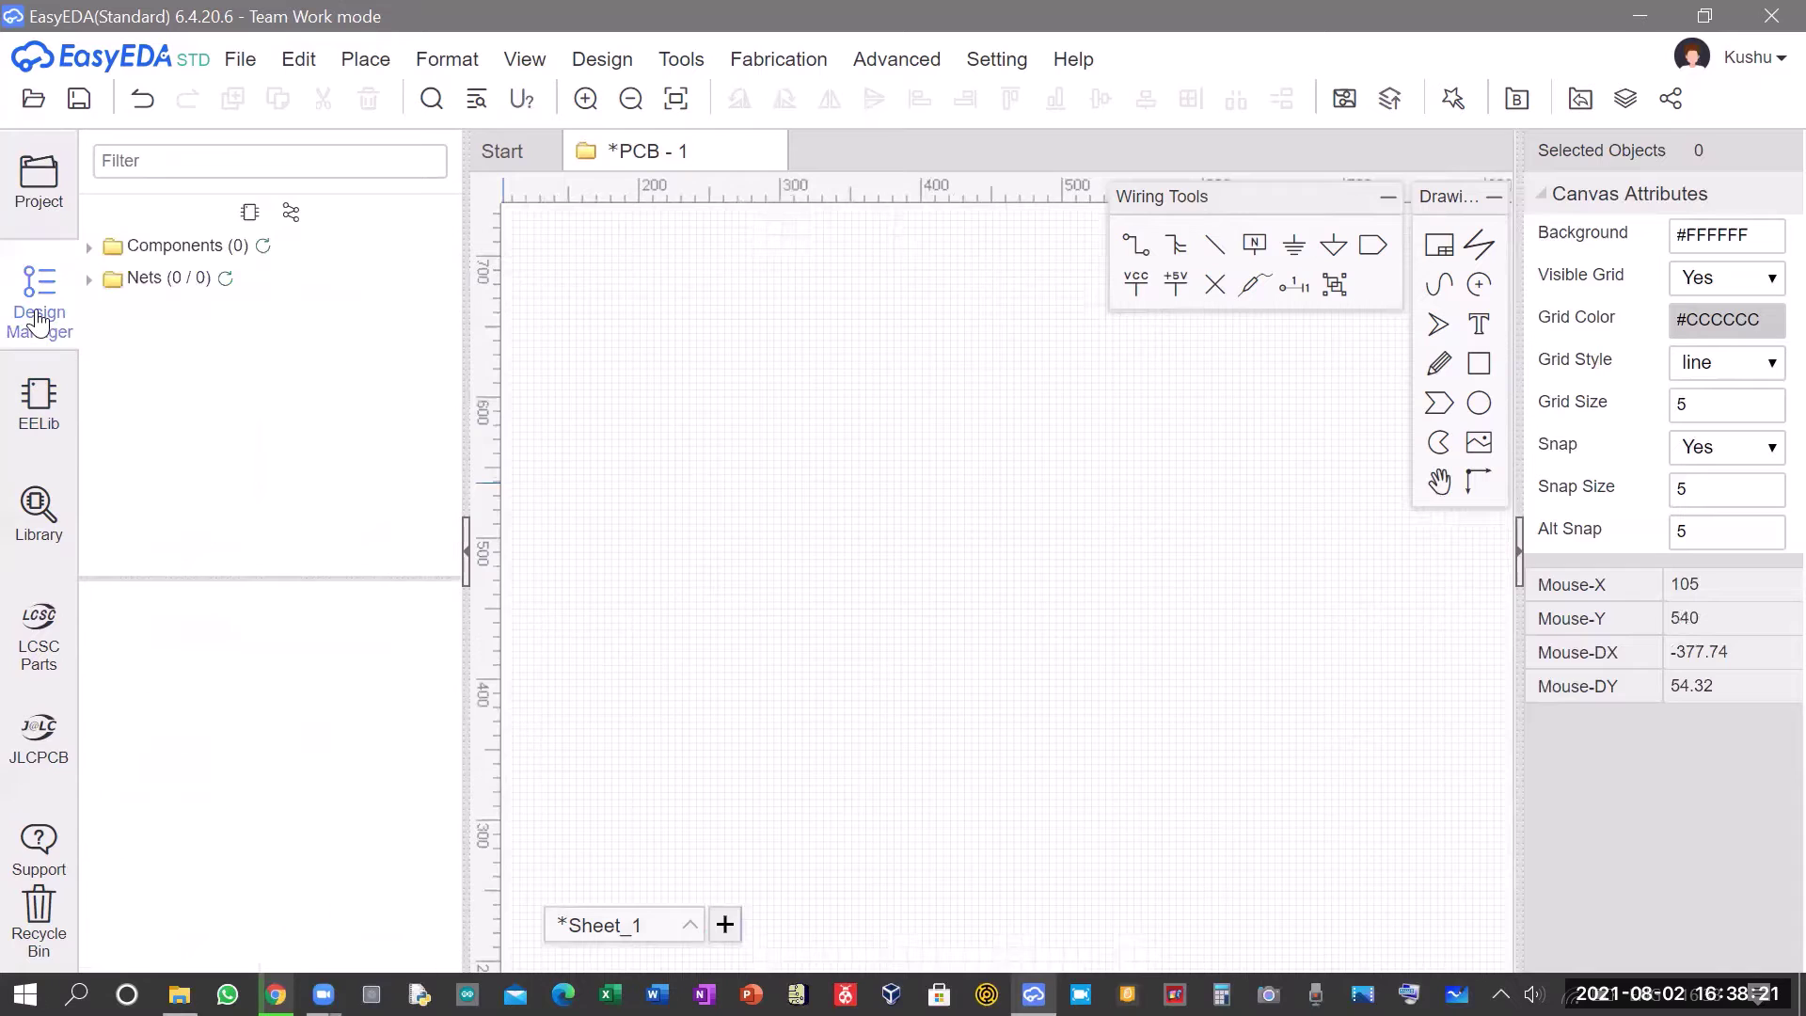
click(205, 248)
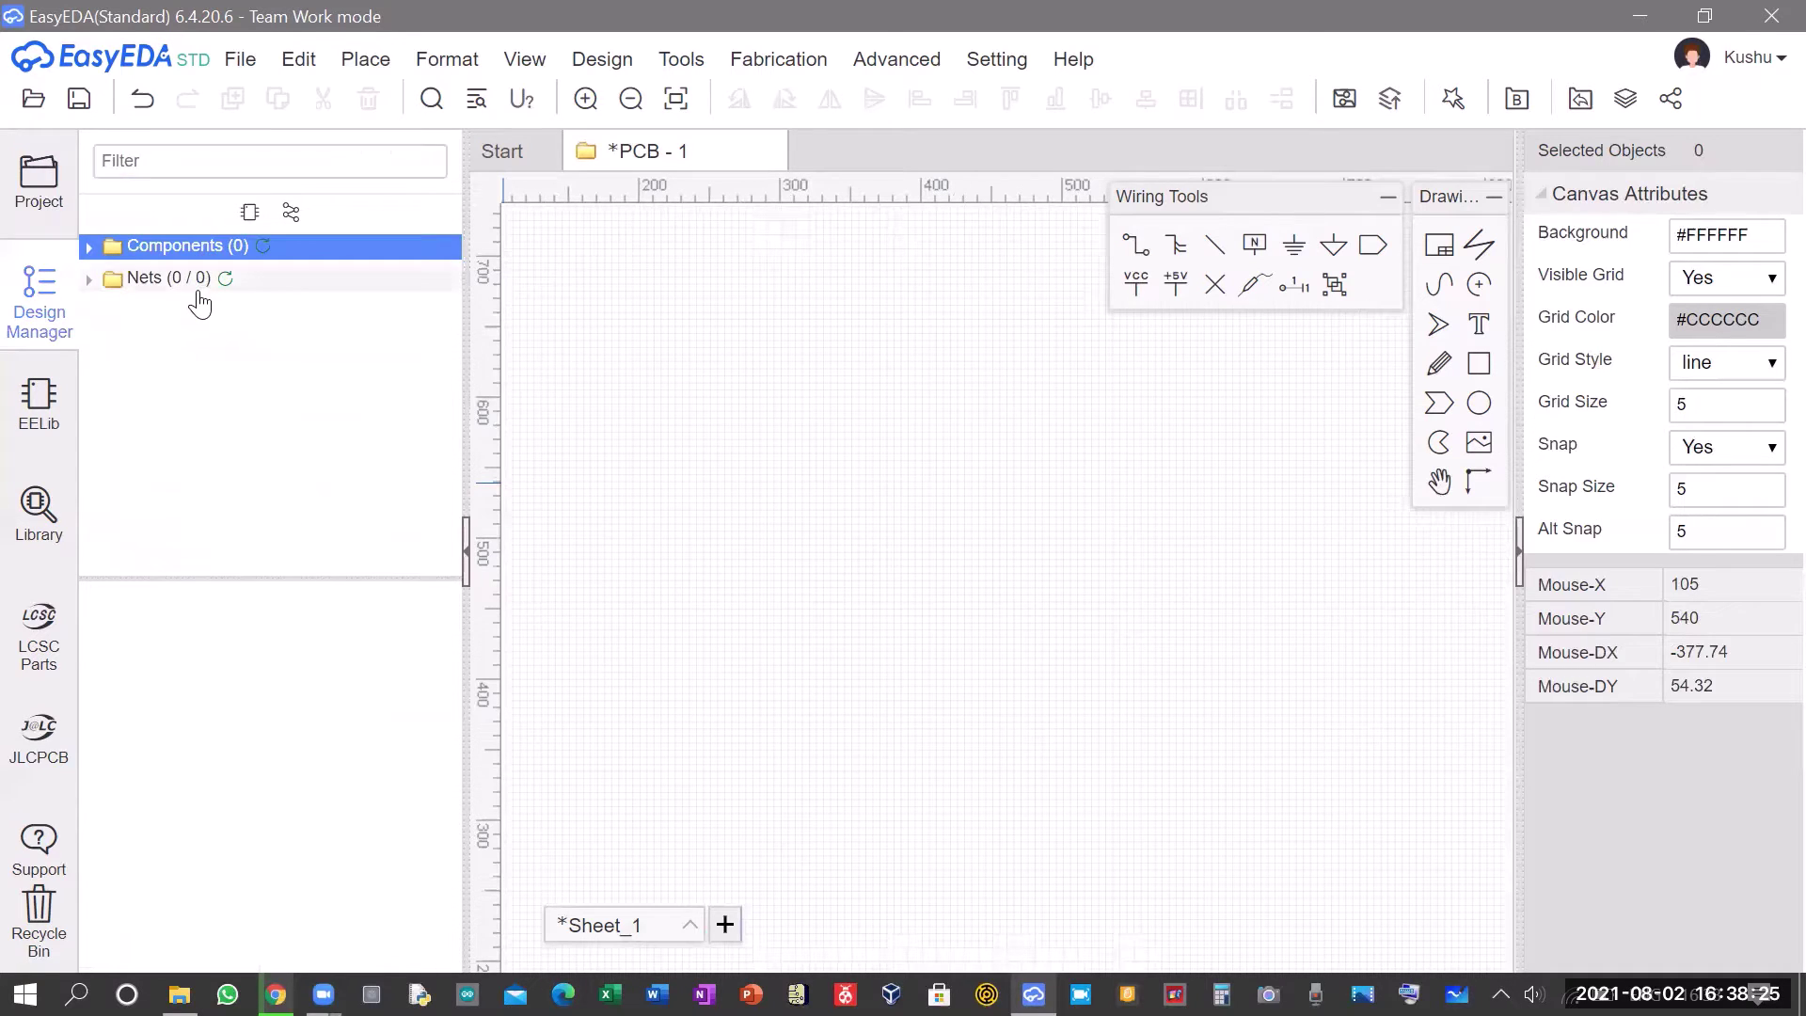
click(193, 282)
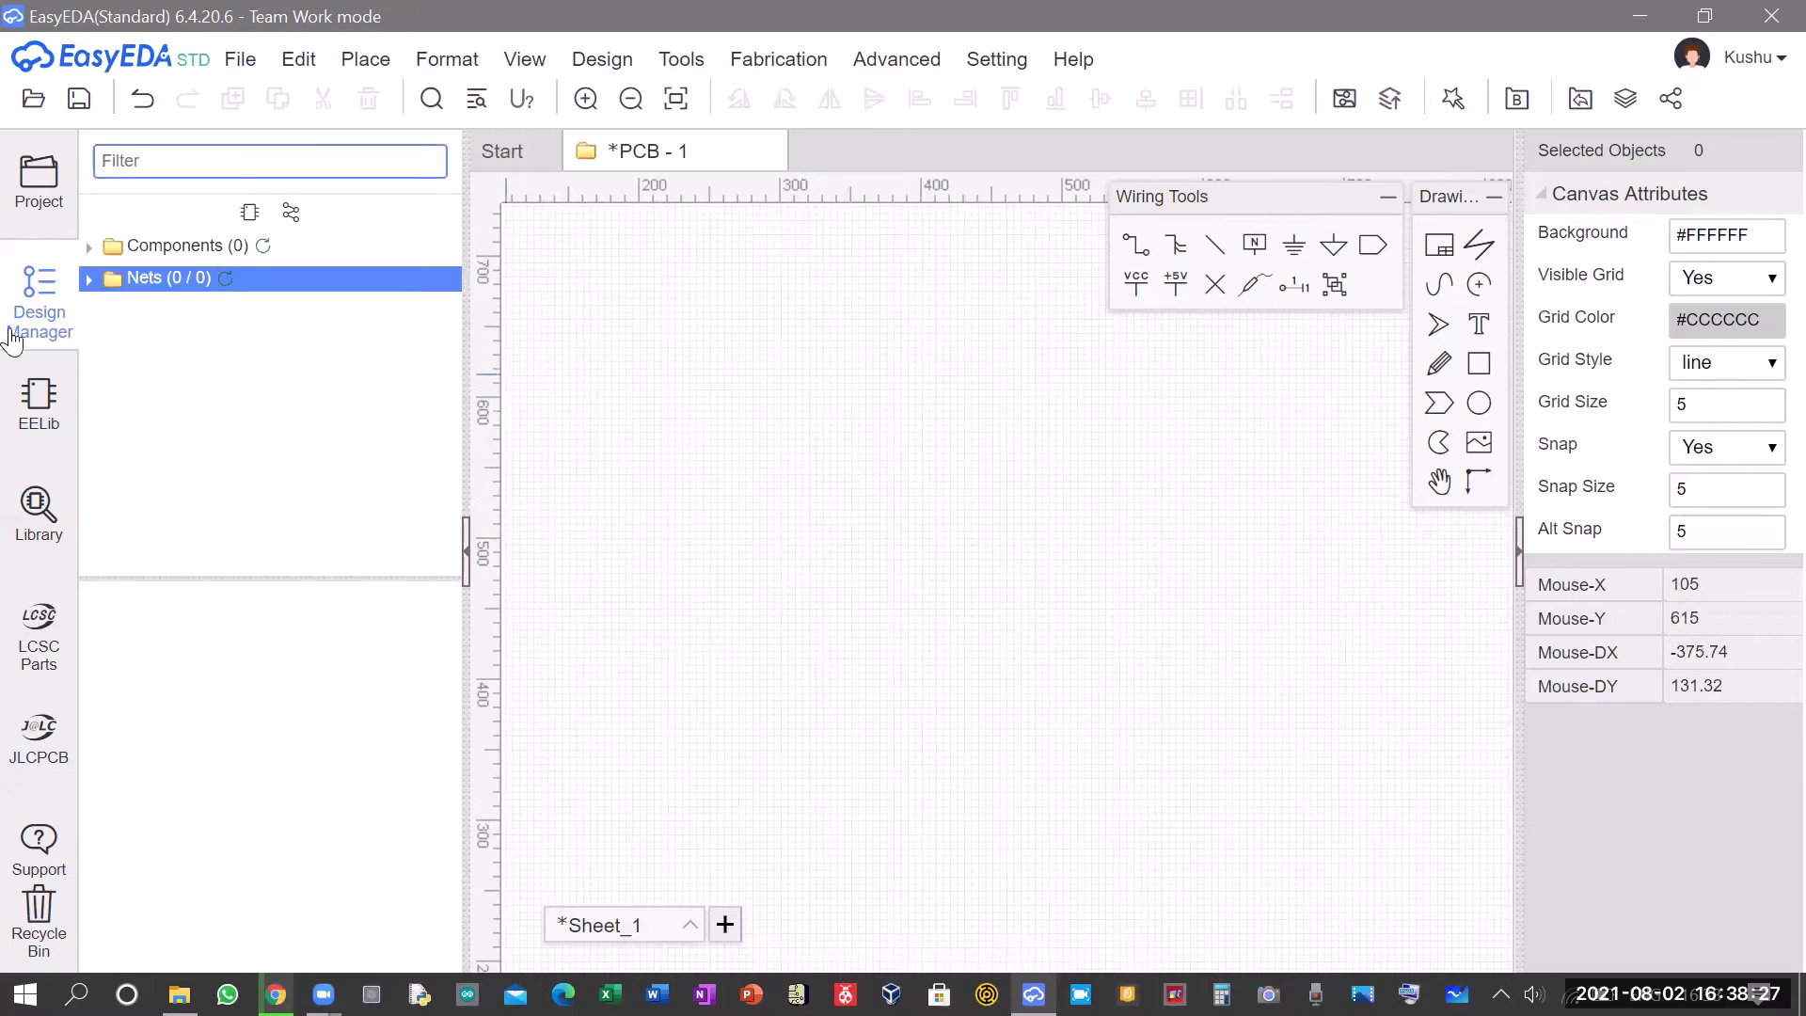
Browse the EELib parts from supply flags down to displays, and filter the library for "led".
click(38, 410)
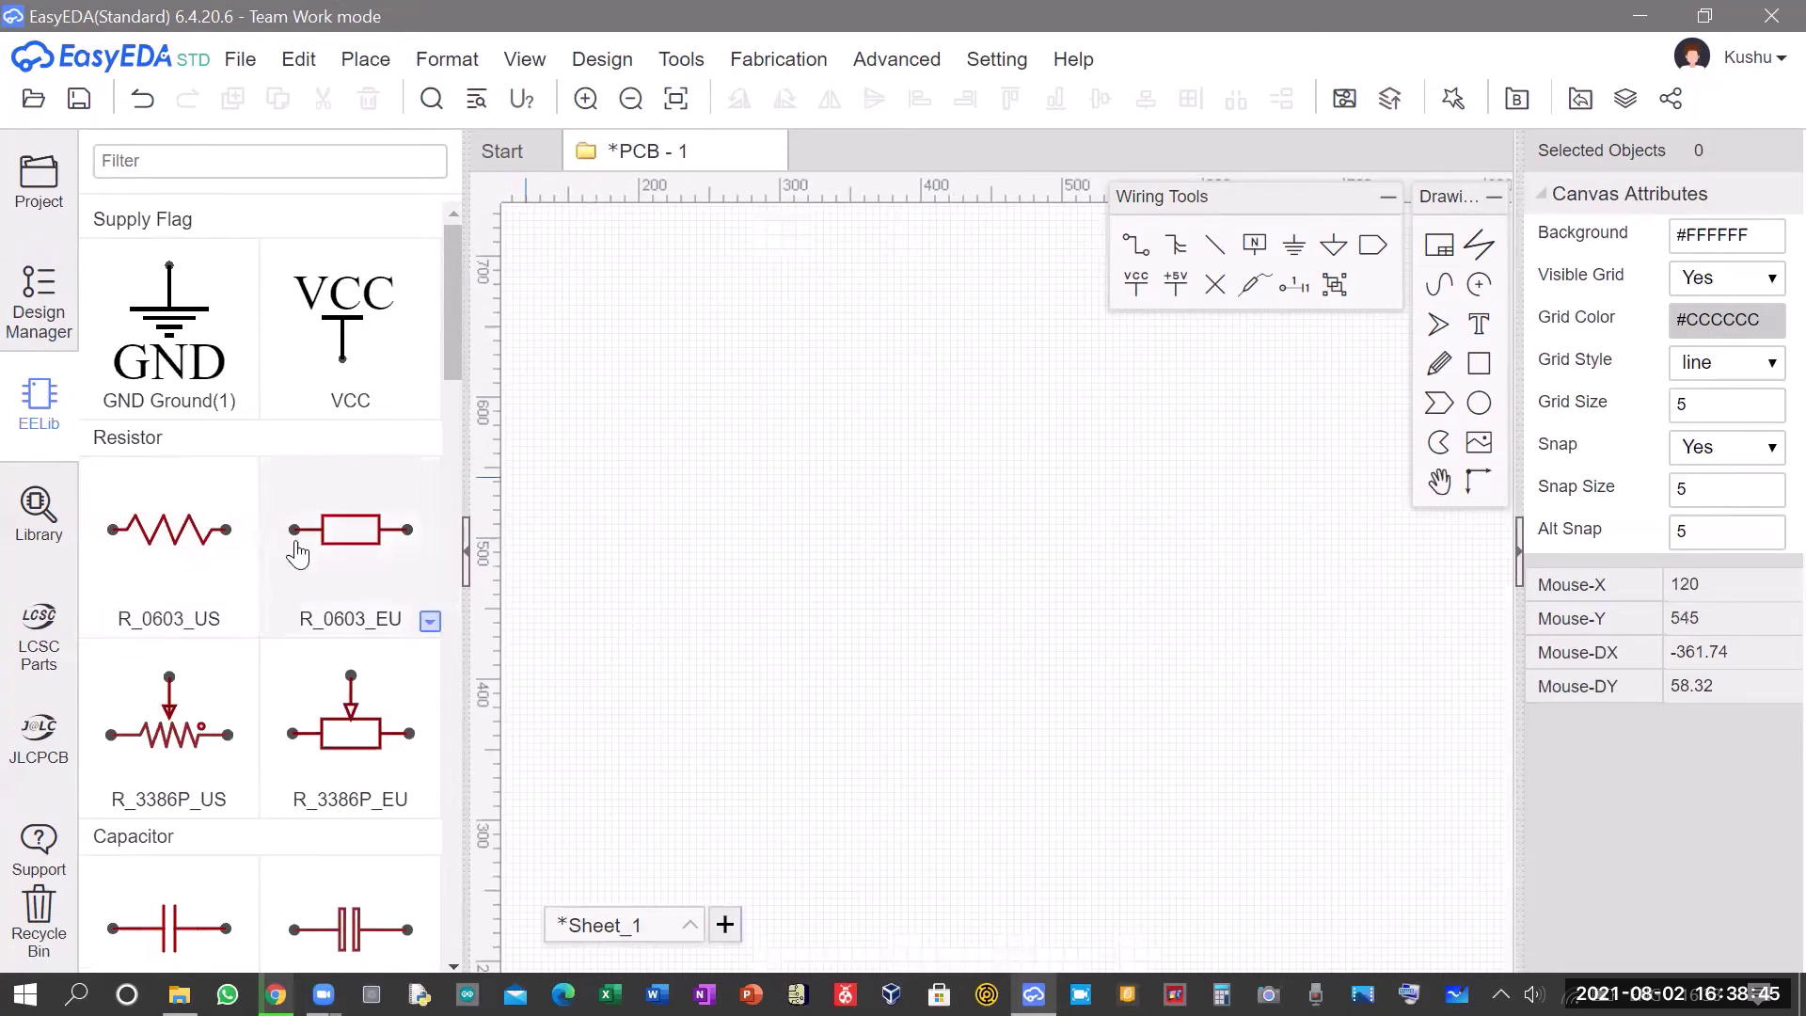
scroll(145, 606, down, 7)
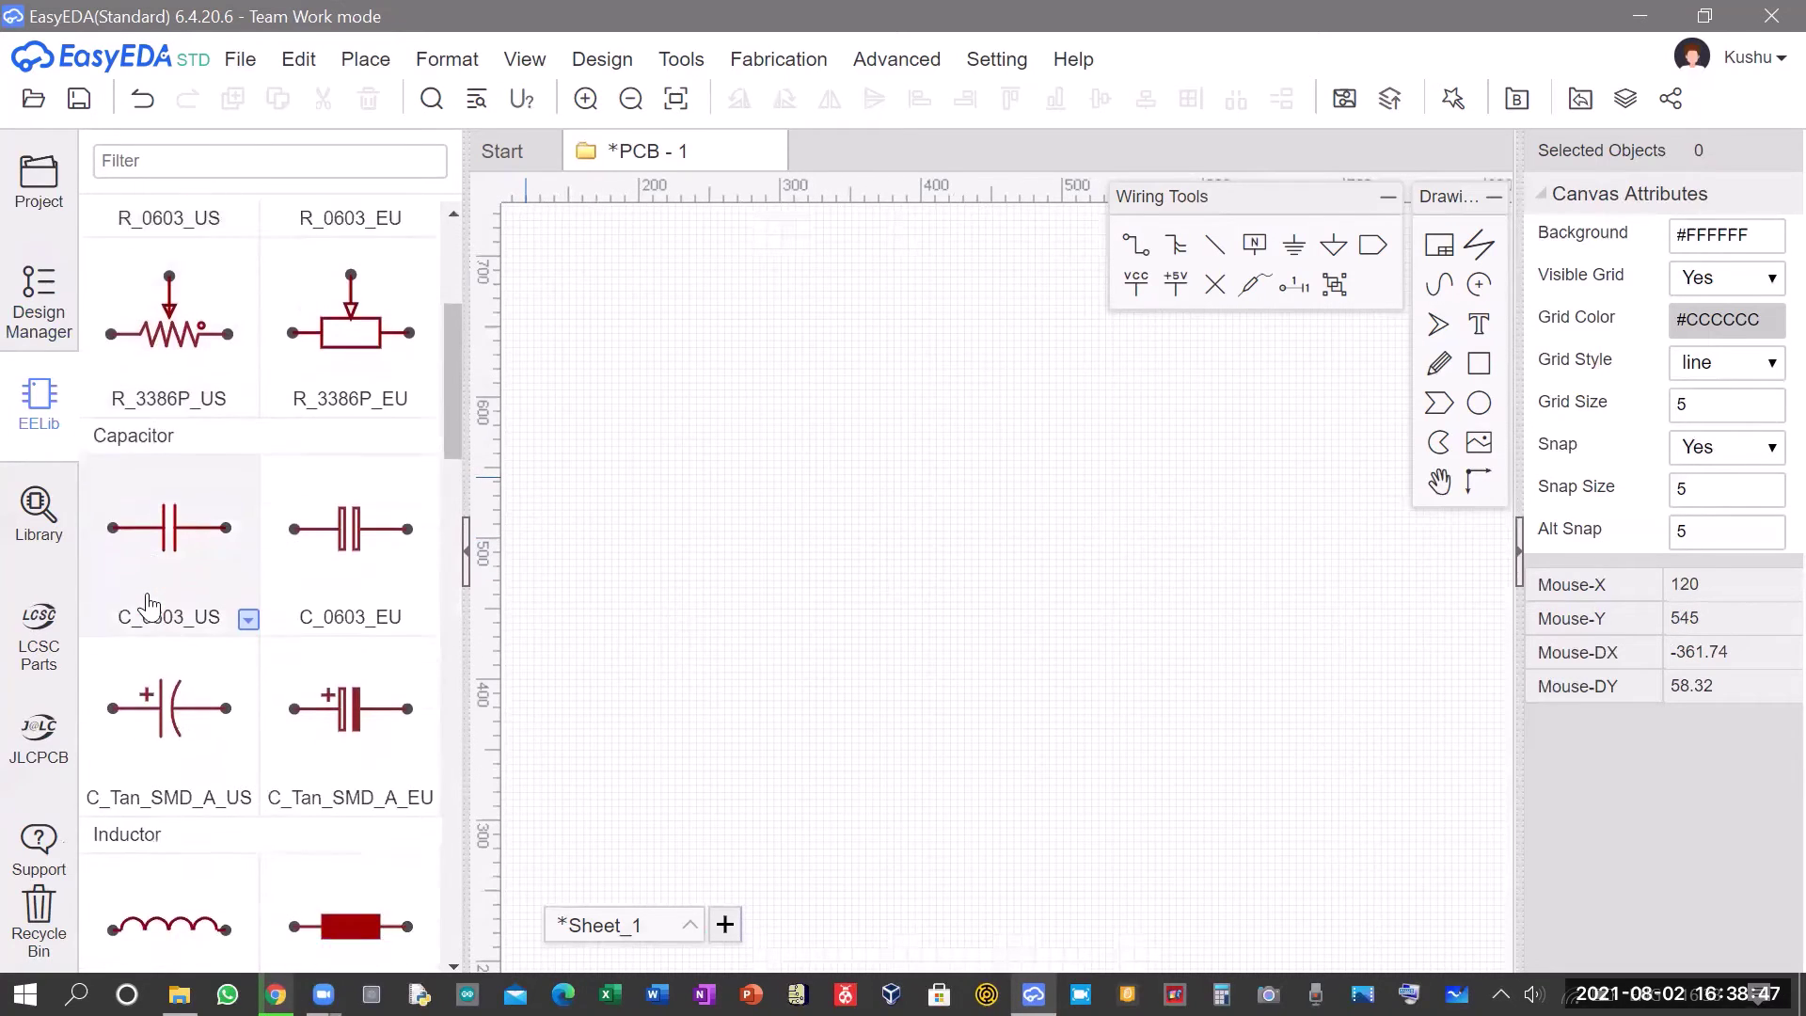
scroll(193, 595, down, 14)
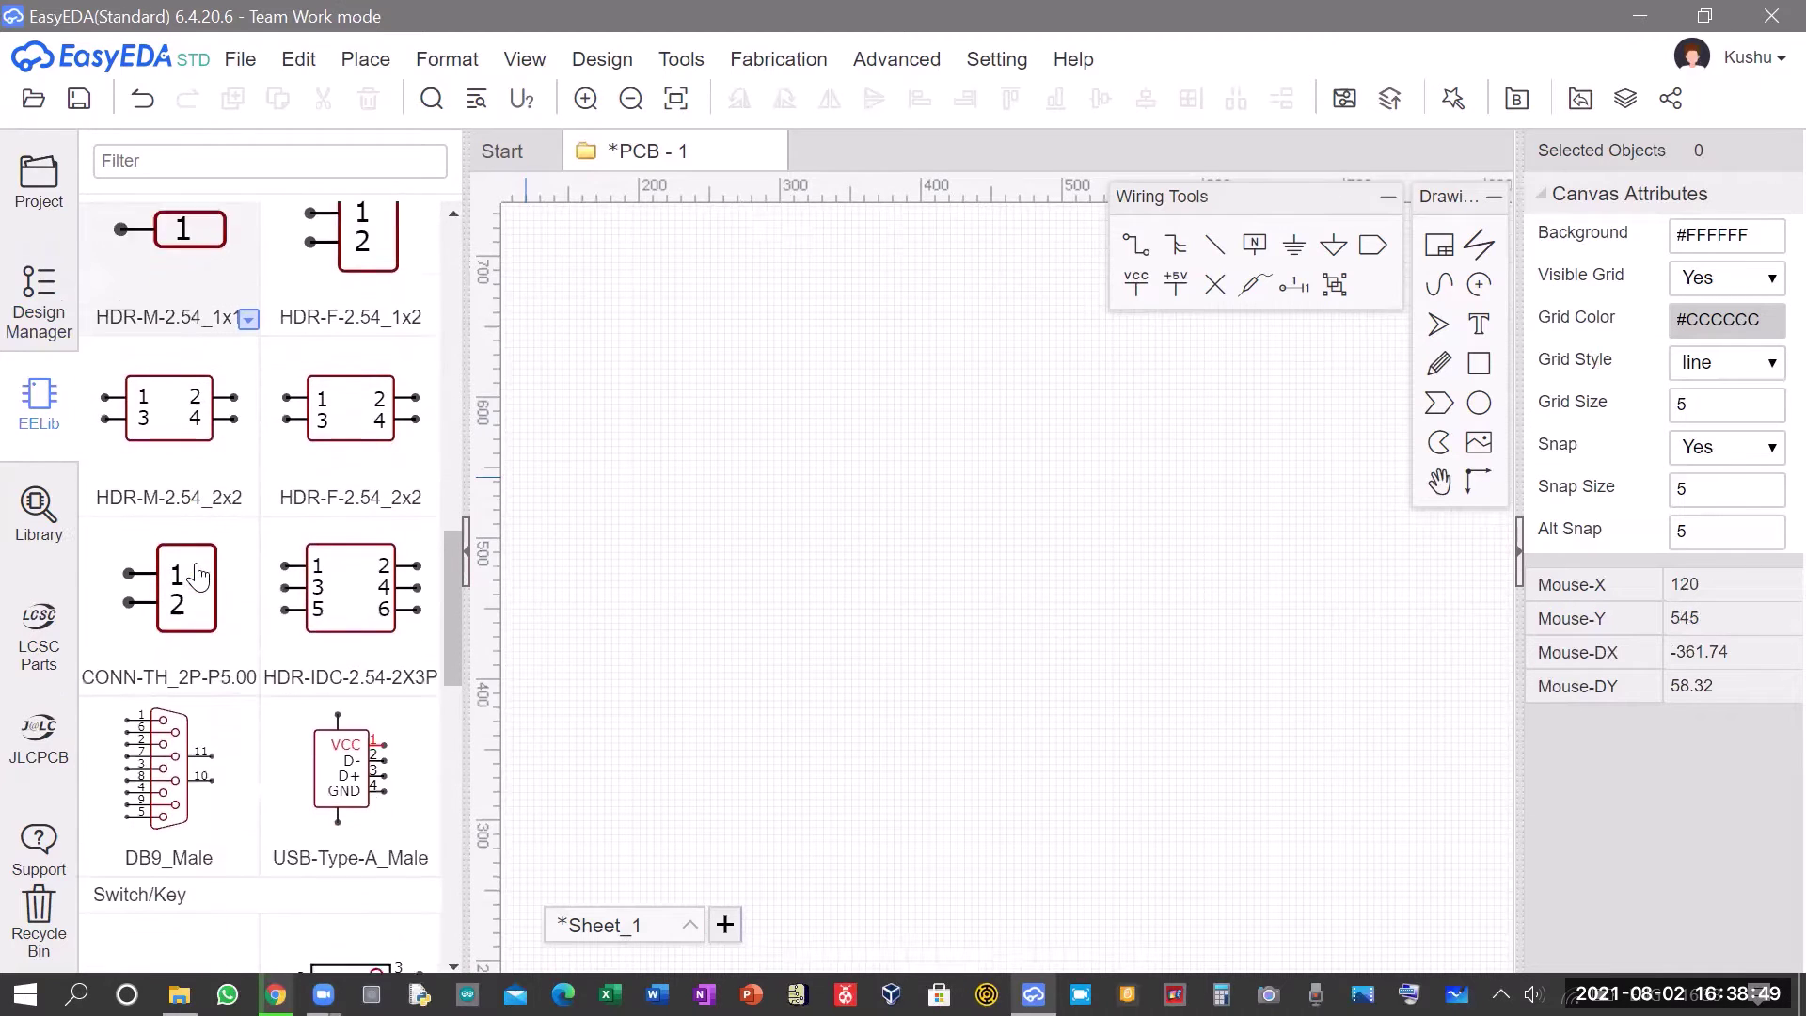
scroll(208, 576, down, 12)
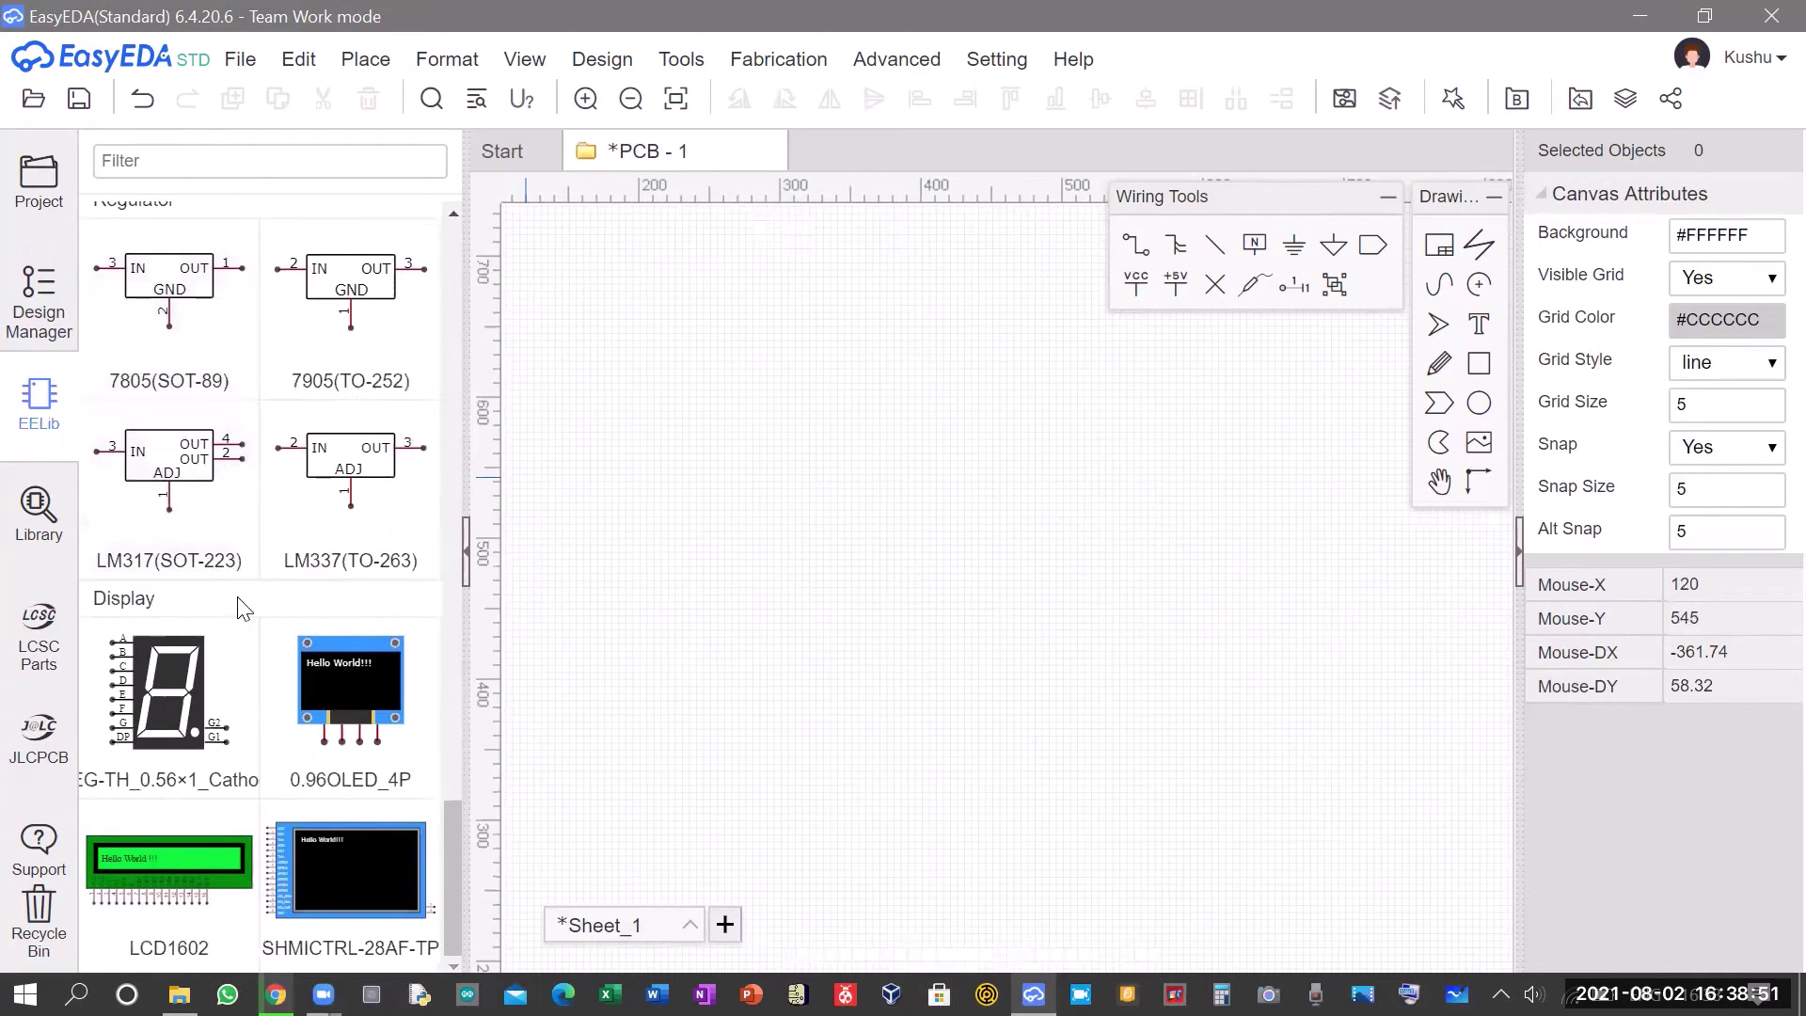
scroll(242, 610, up, 5)
scroll(246, 865, up, 20)
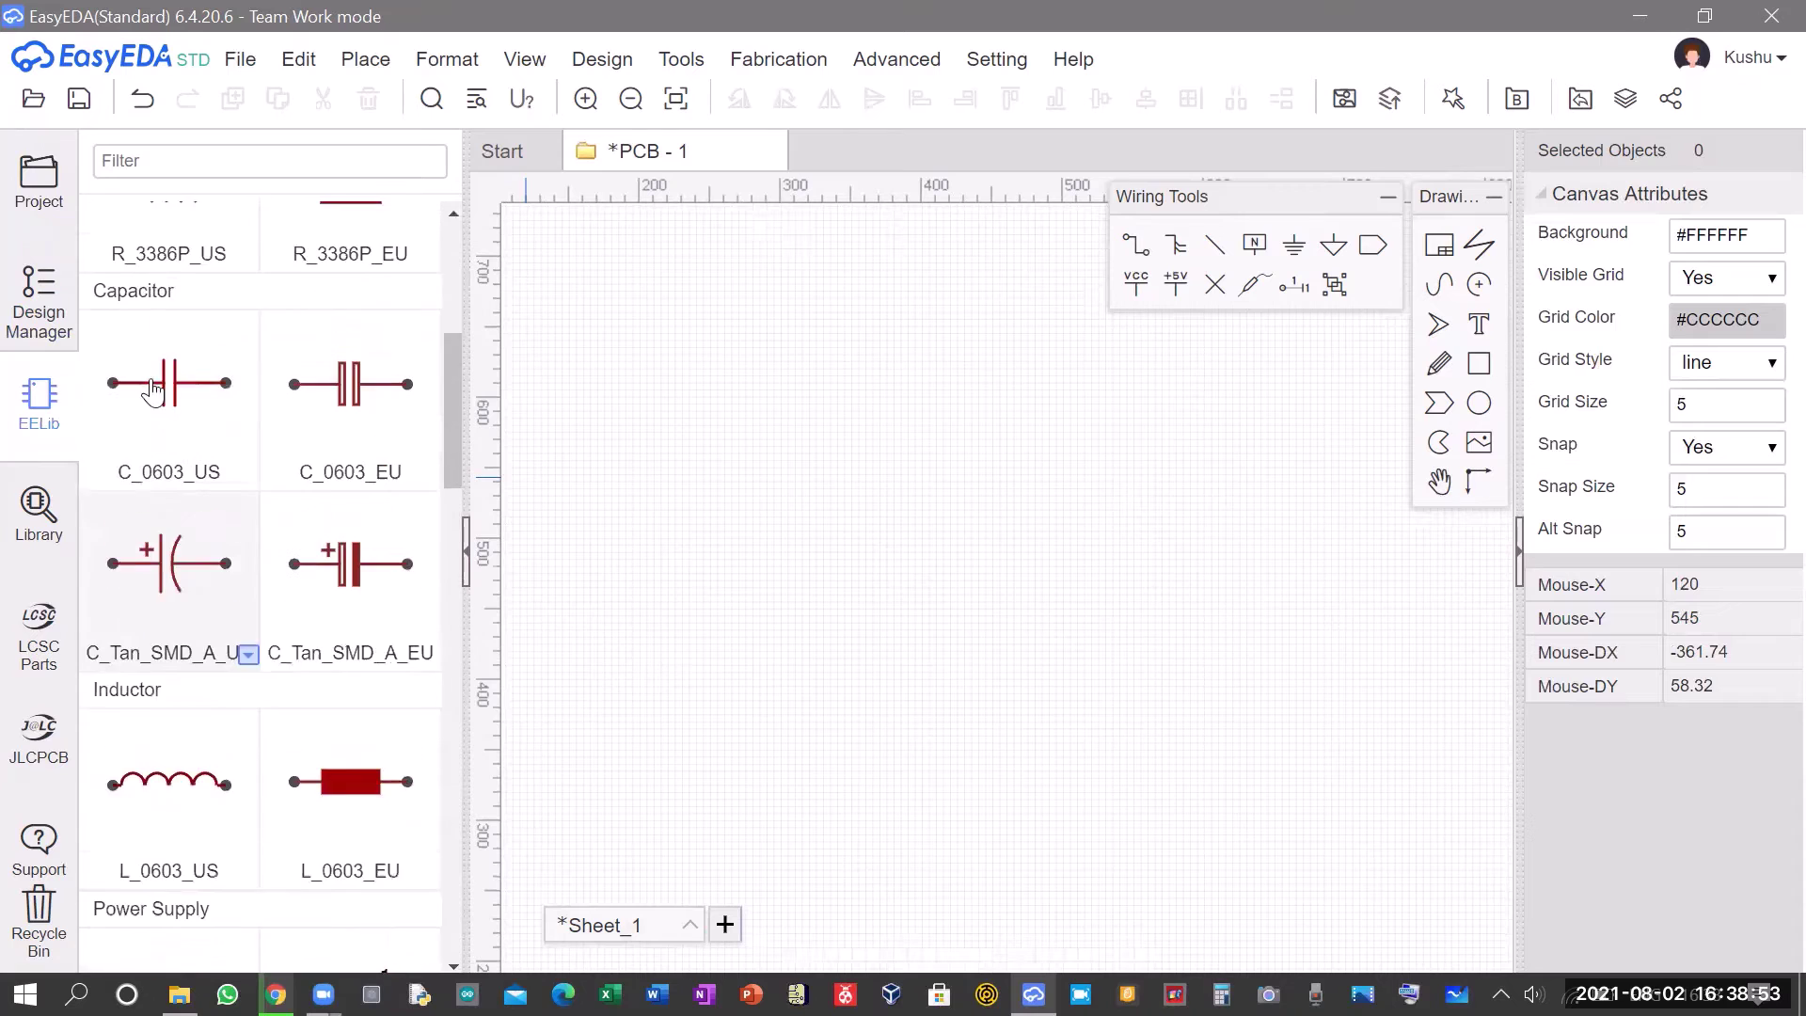
click(192, 169)
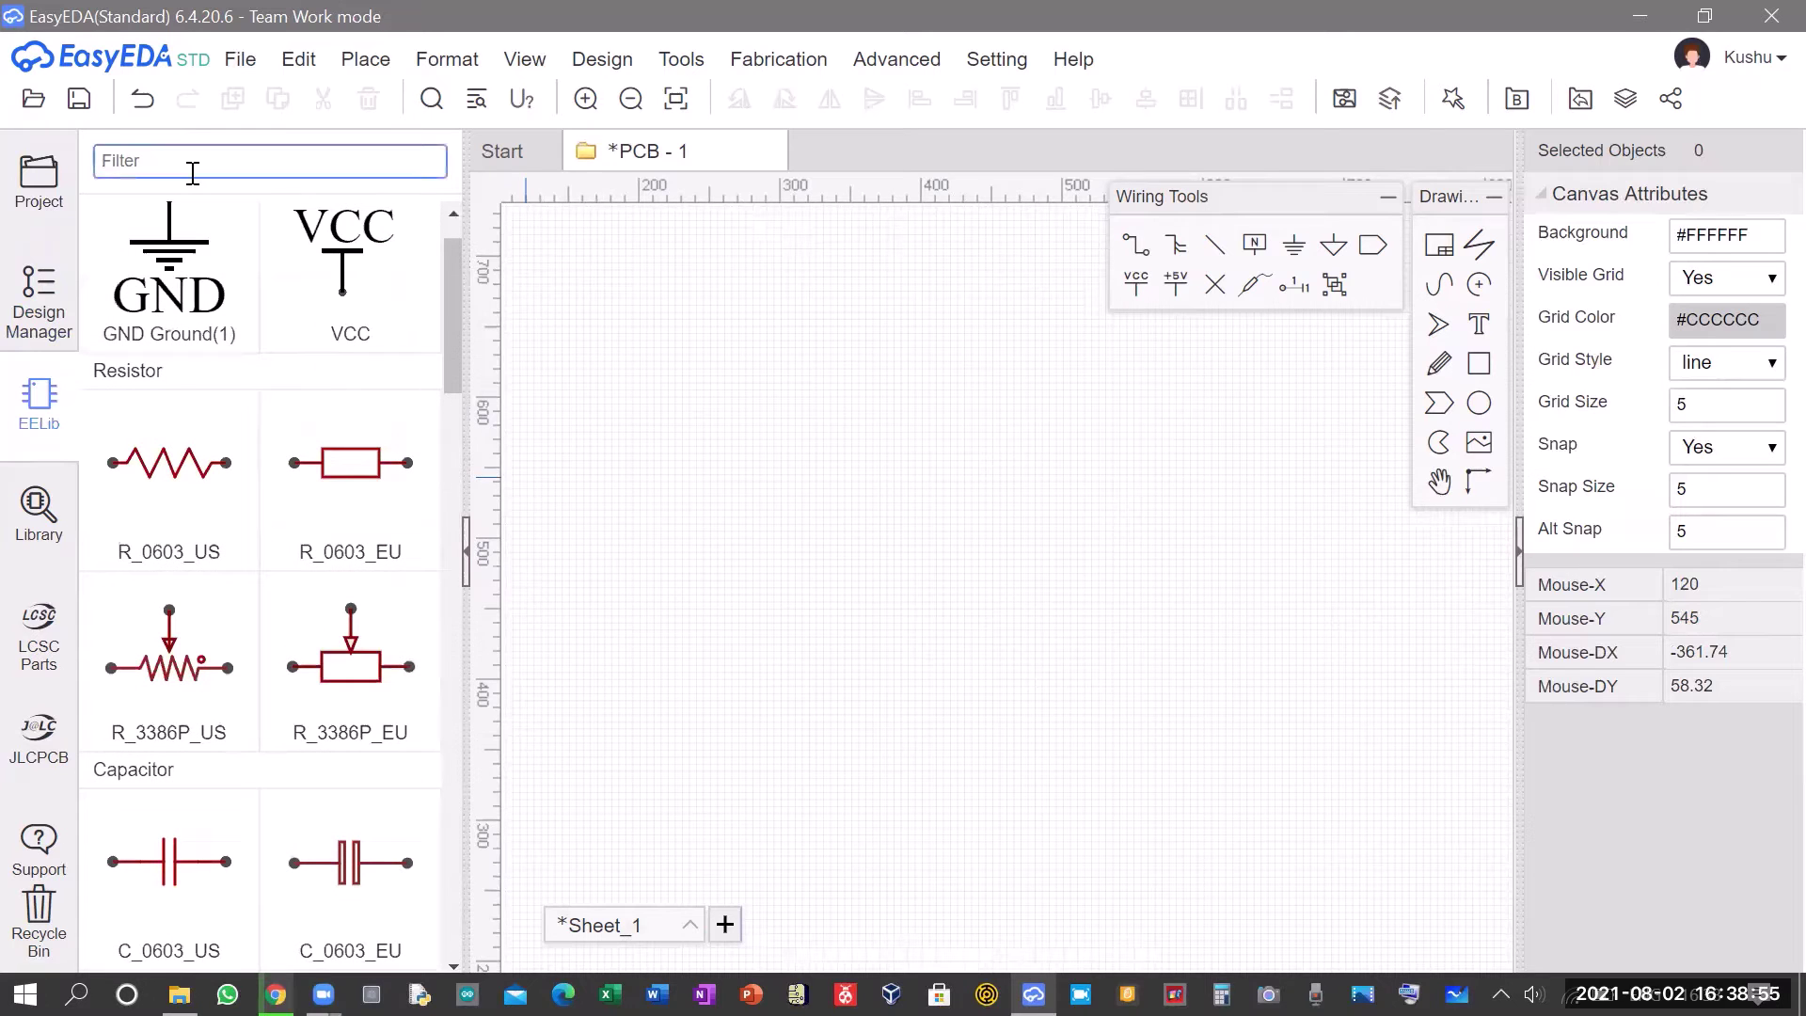
text(led)
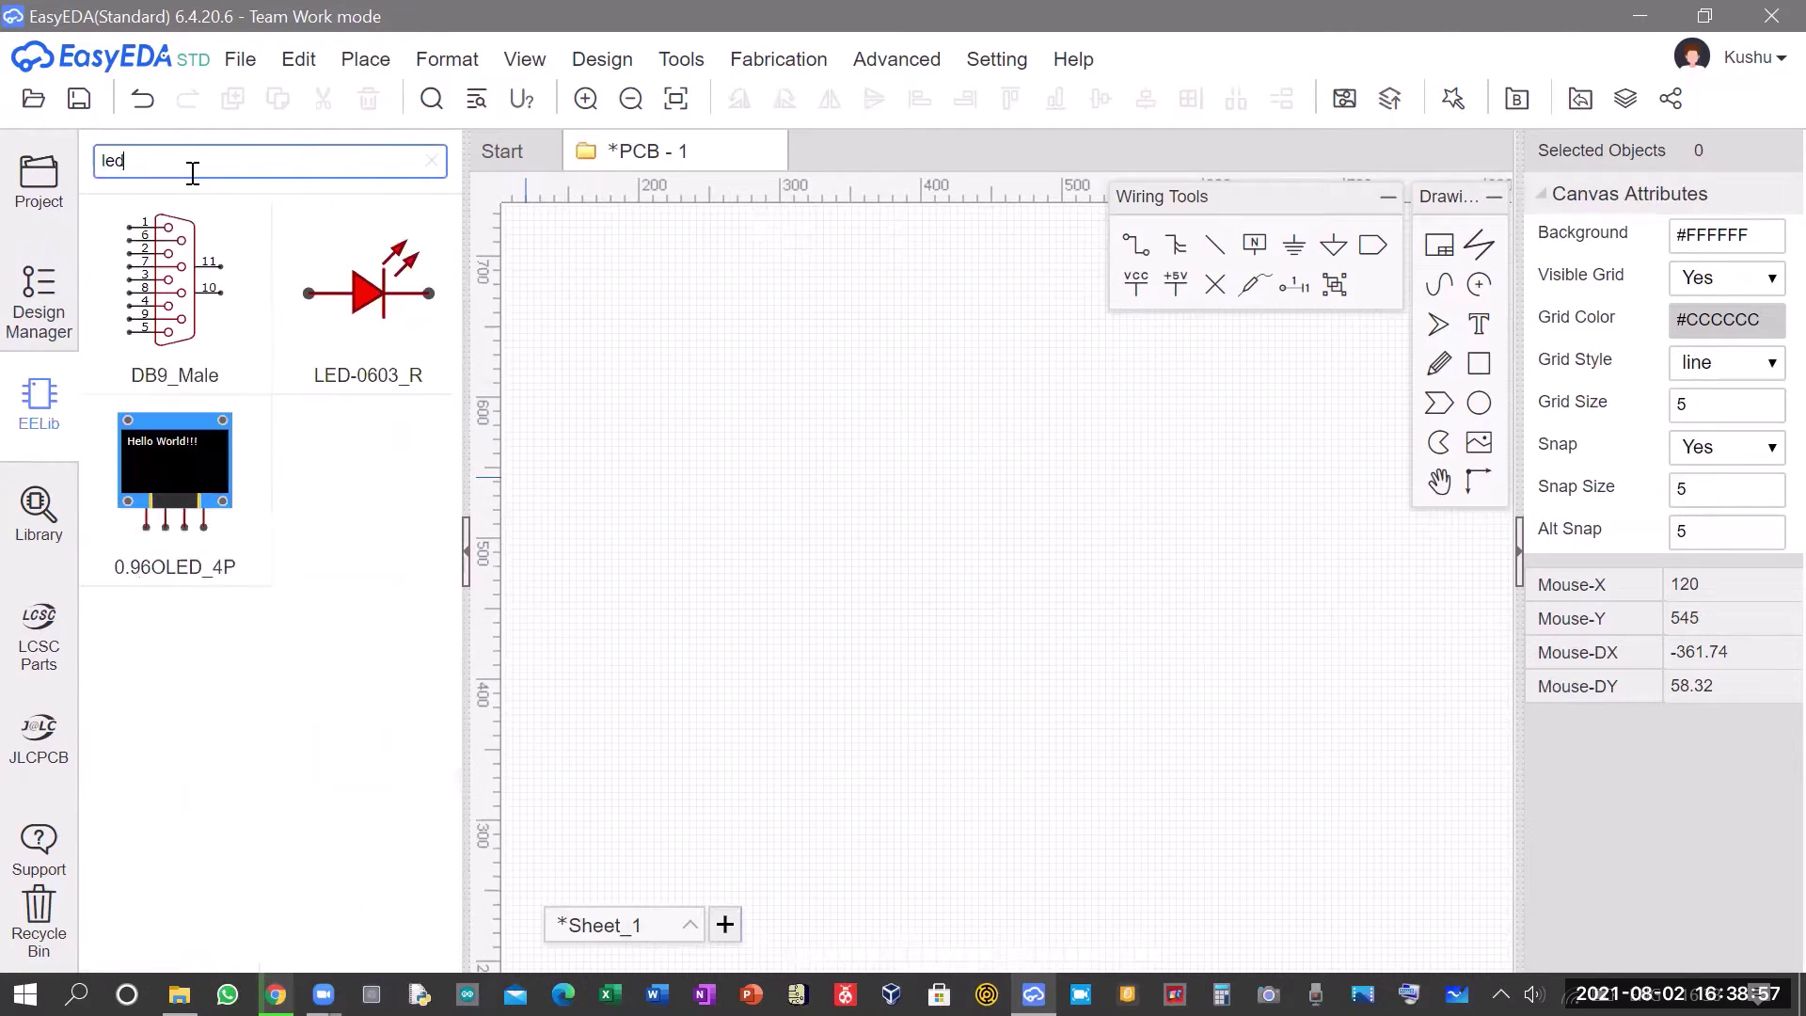
Place a trial LED-0603_R on the schematic sheet and delete it.
click(402, 299)
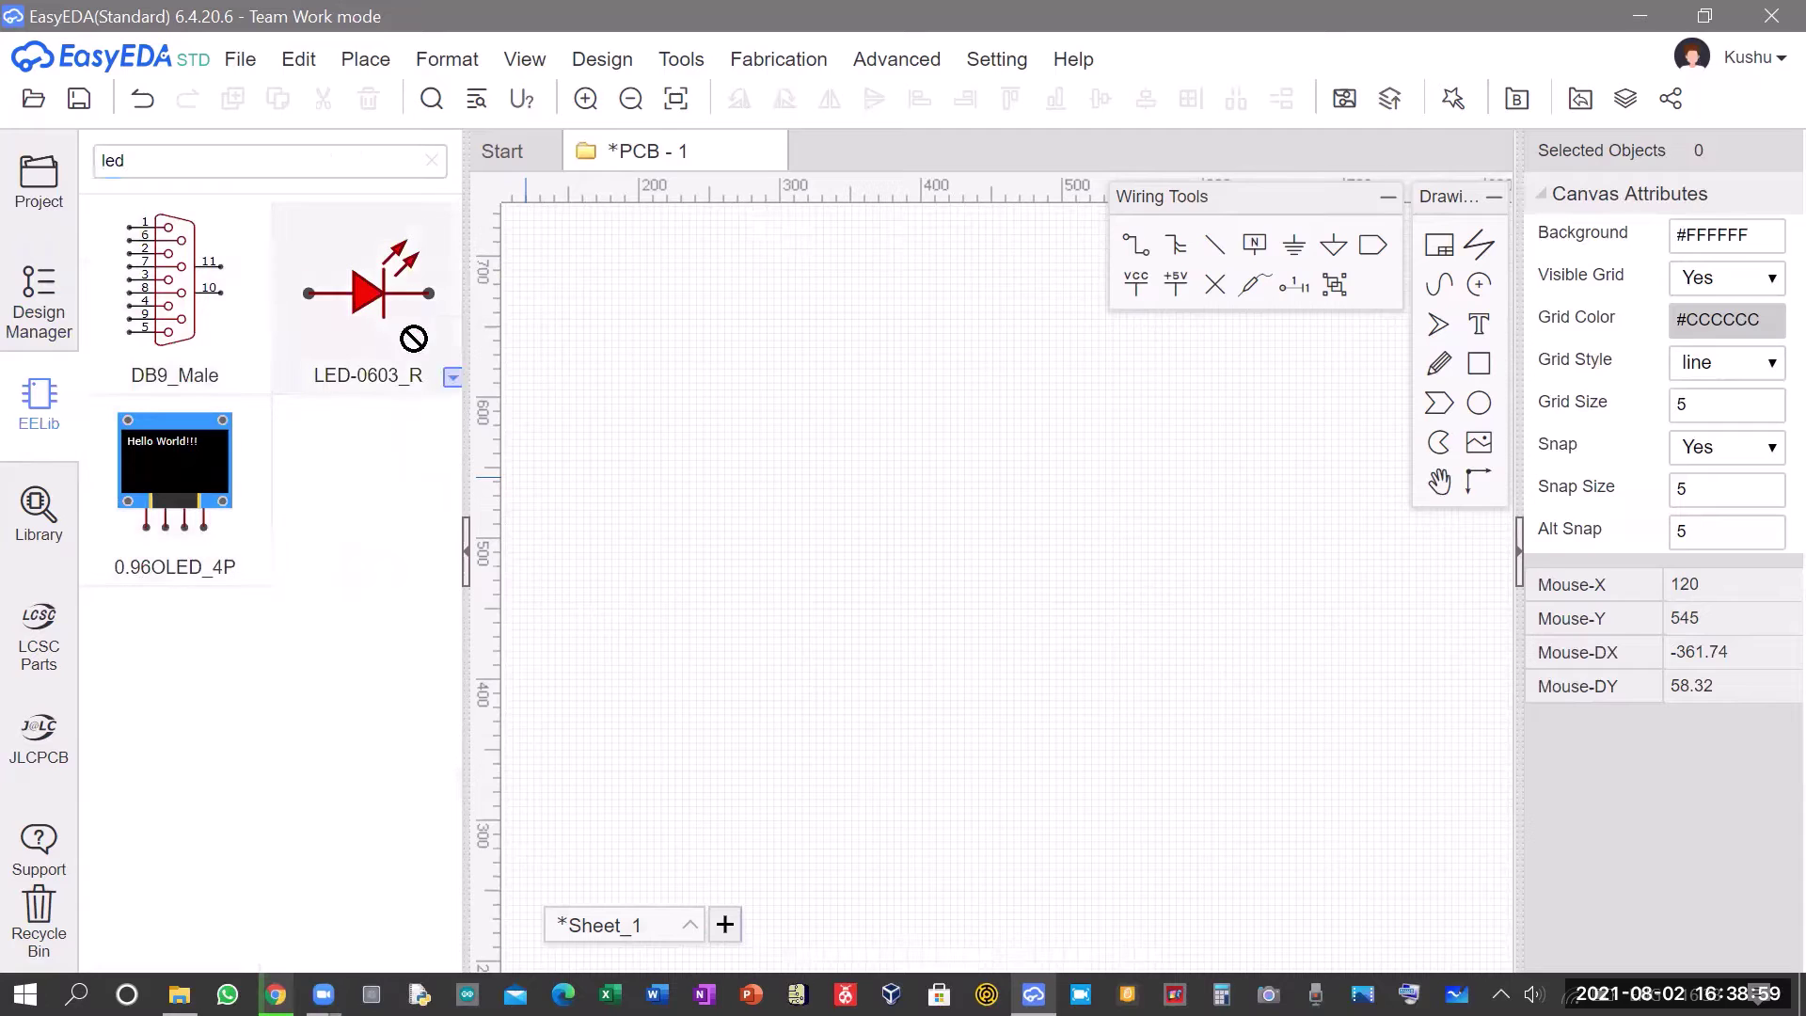
drag(364, 341, 406, 313)
click(387, 313)
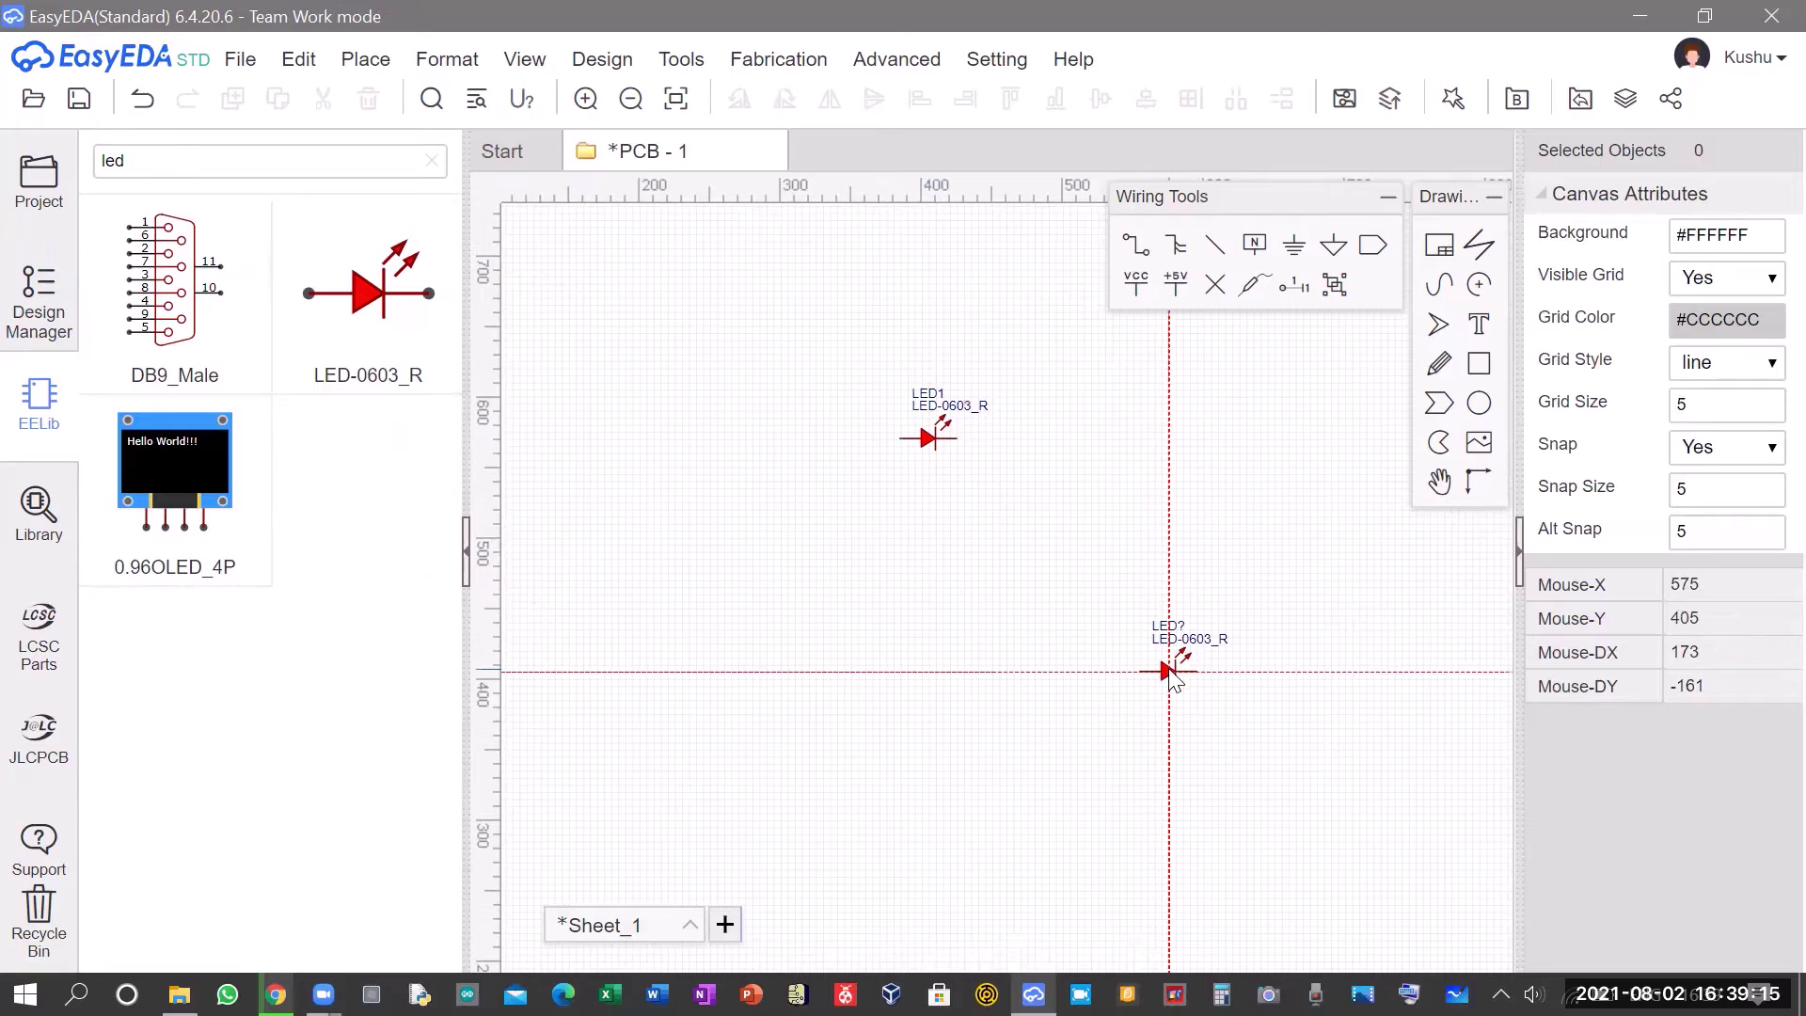
key(Escape)
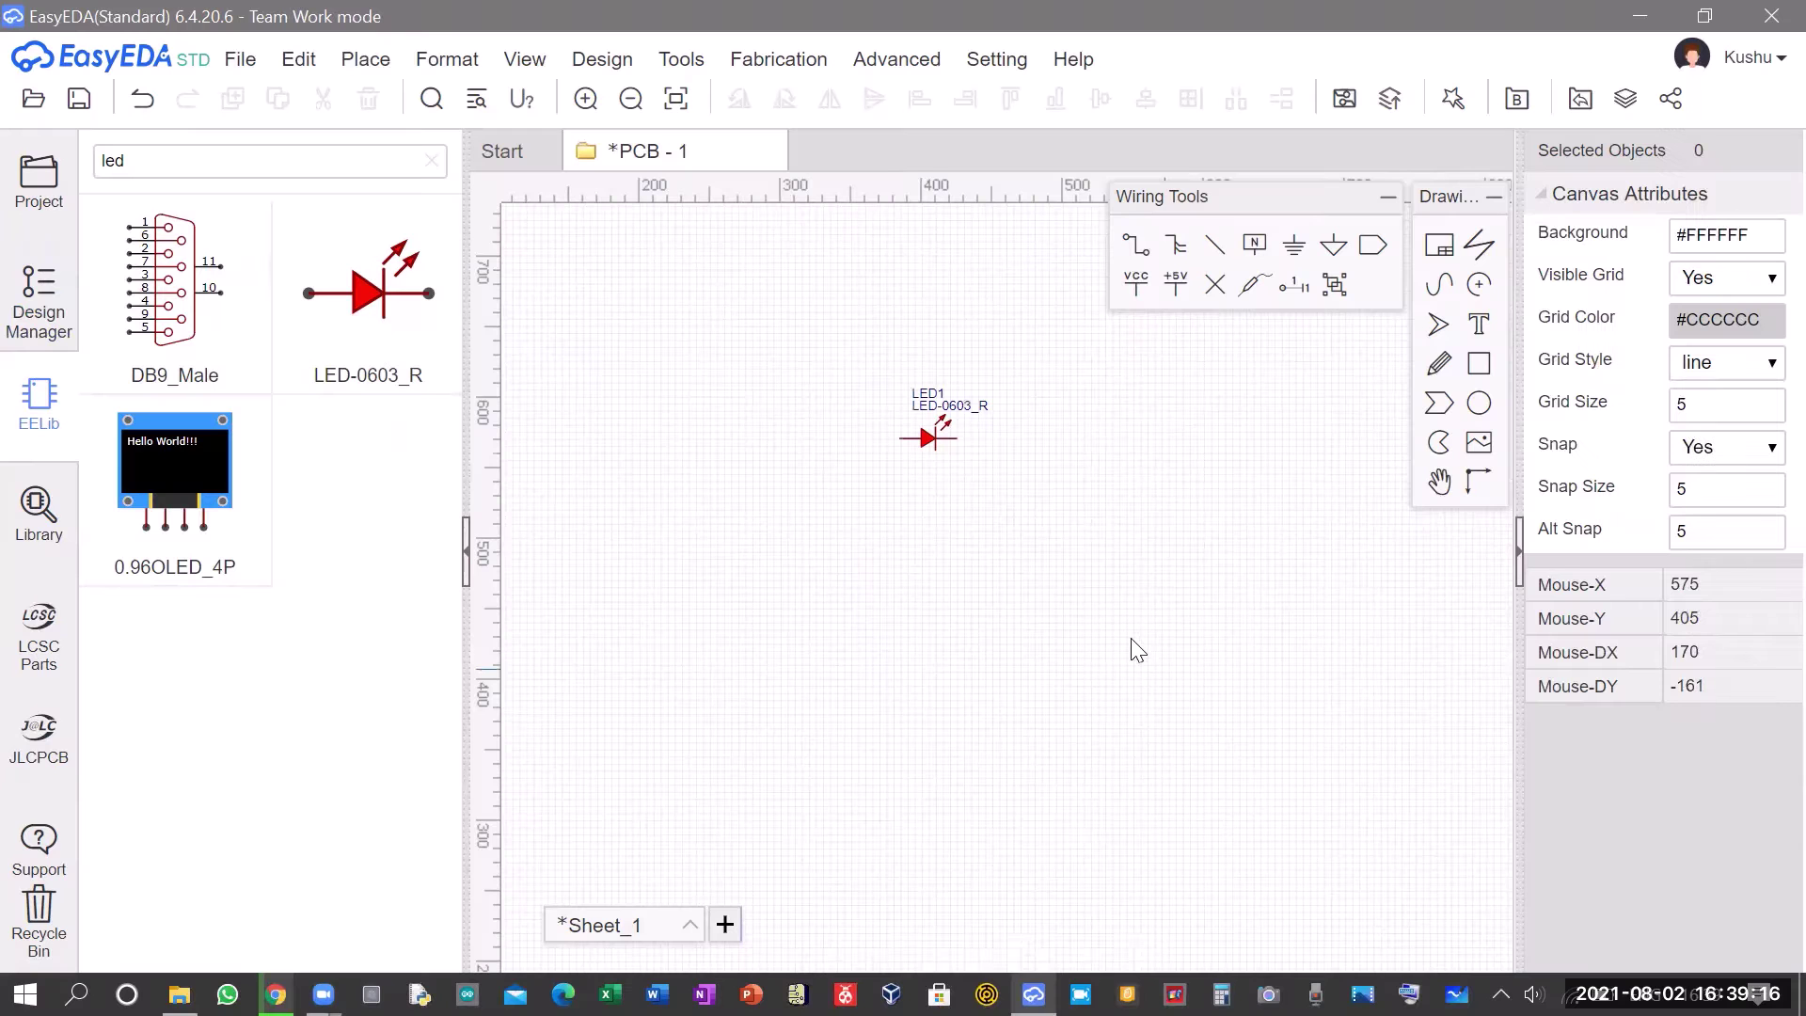
click(923, 442)
key(Delete)
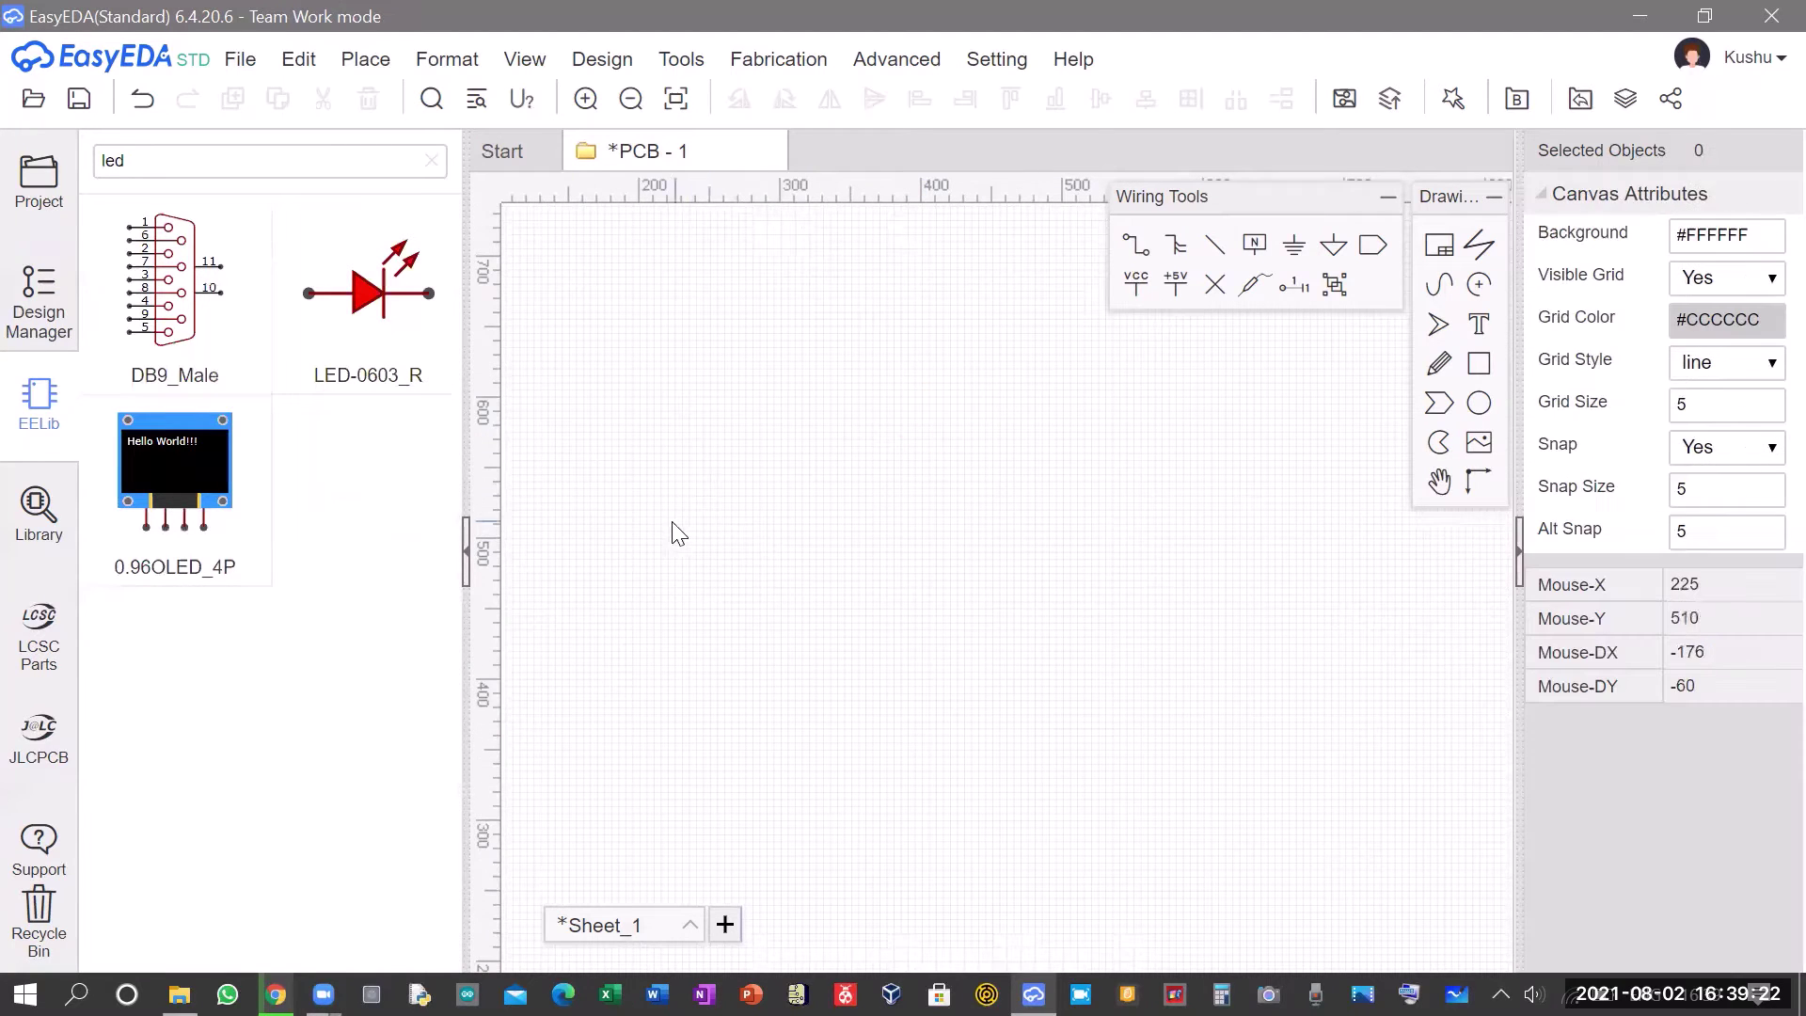
Switch the library LED's variant to LED-TH-5mm_R and review the list of available packages.
click(381, 362)
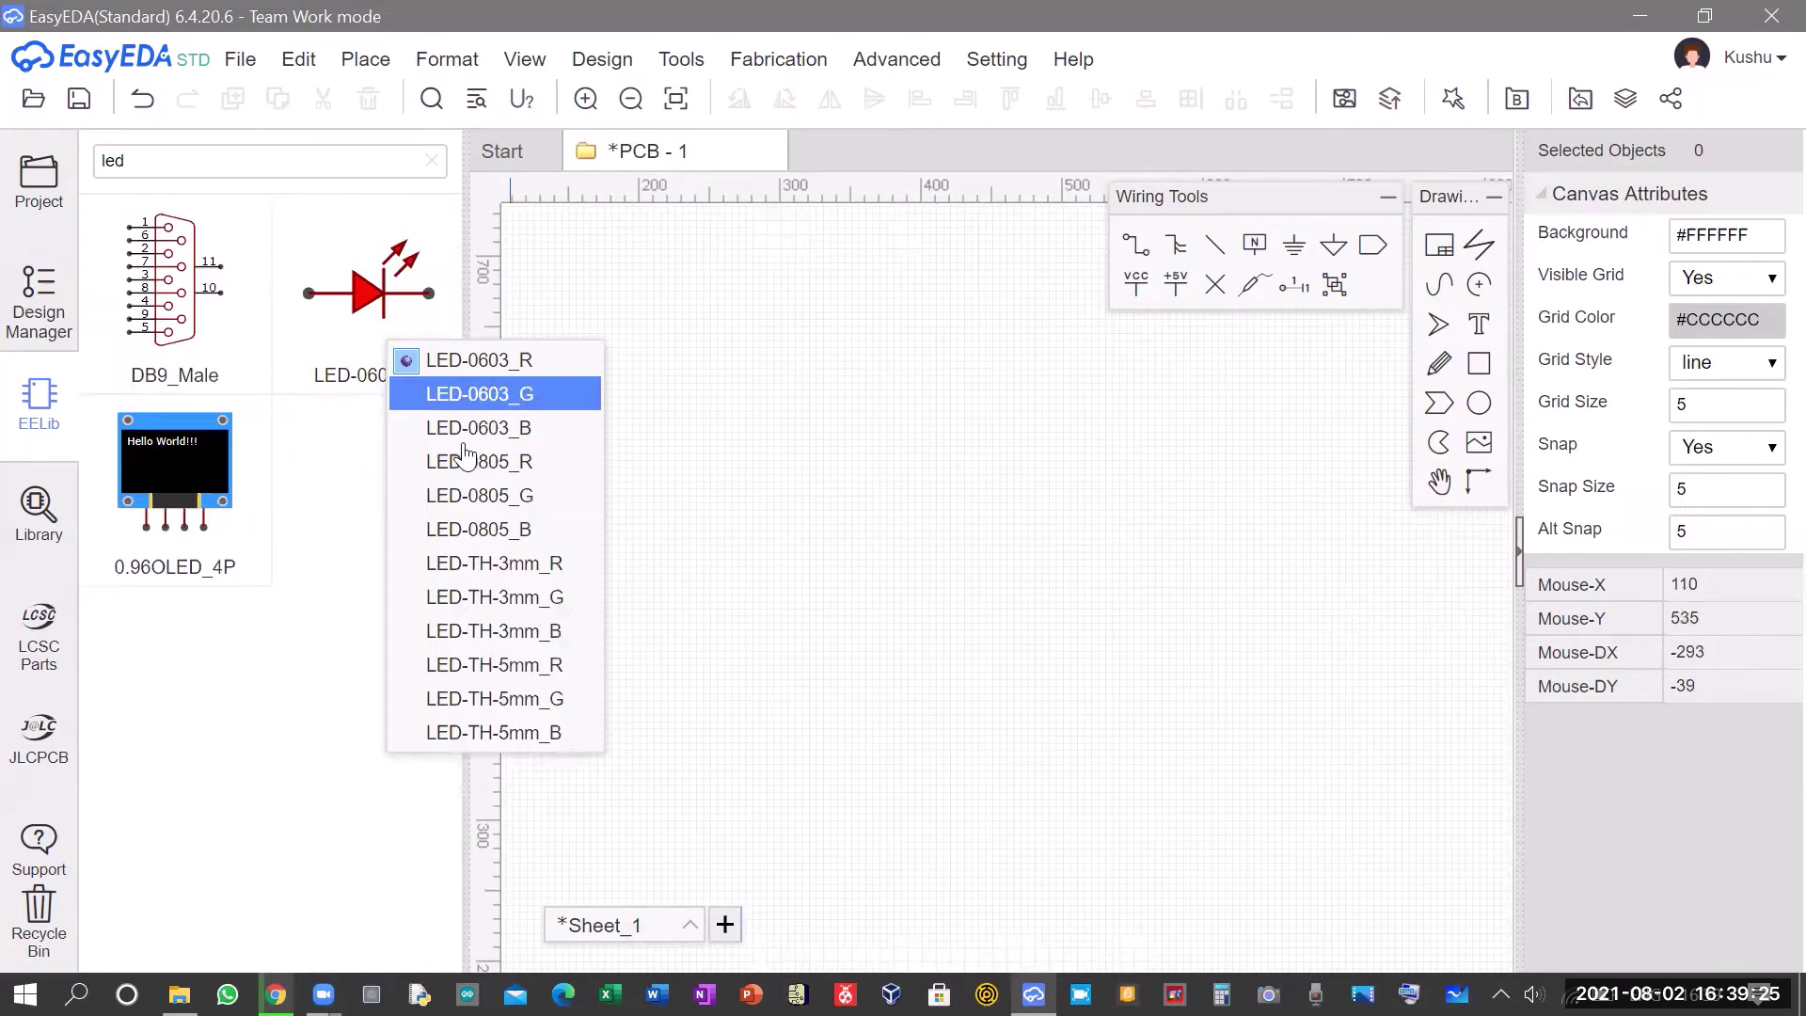
click(489, 670)
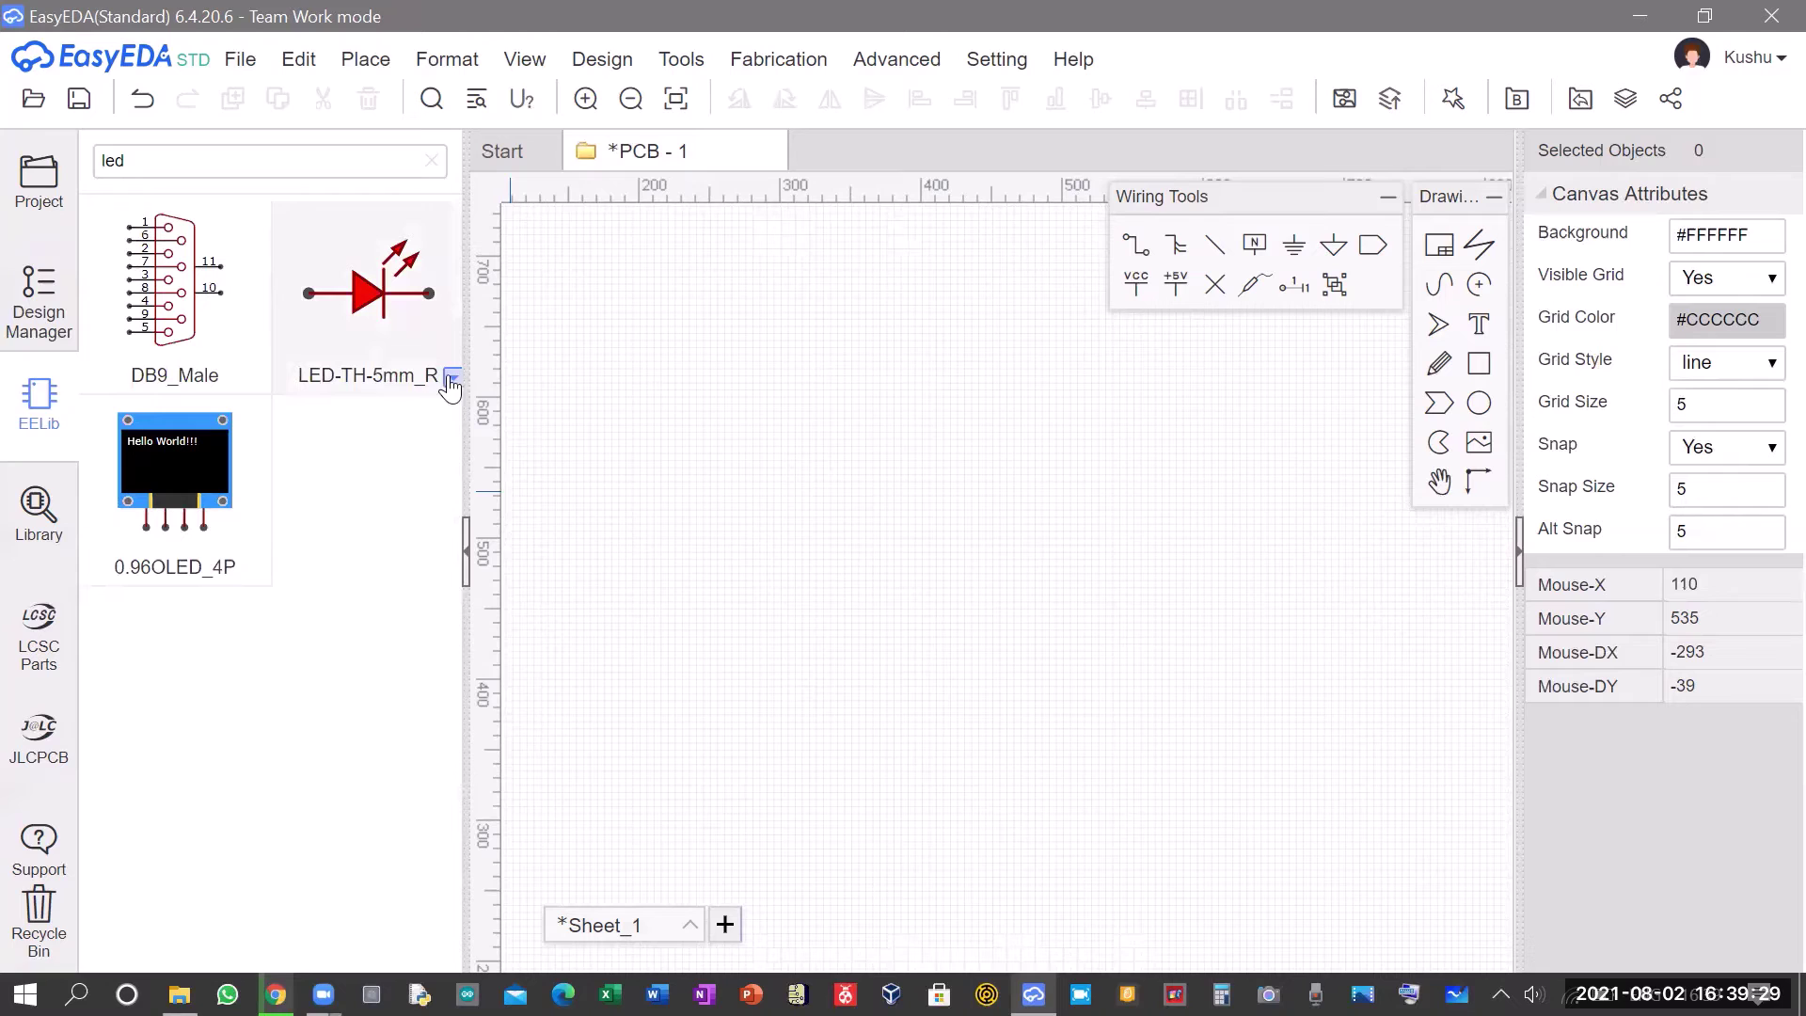
click(452, 380)
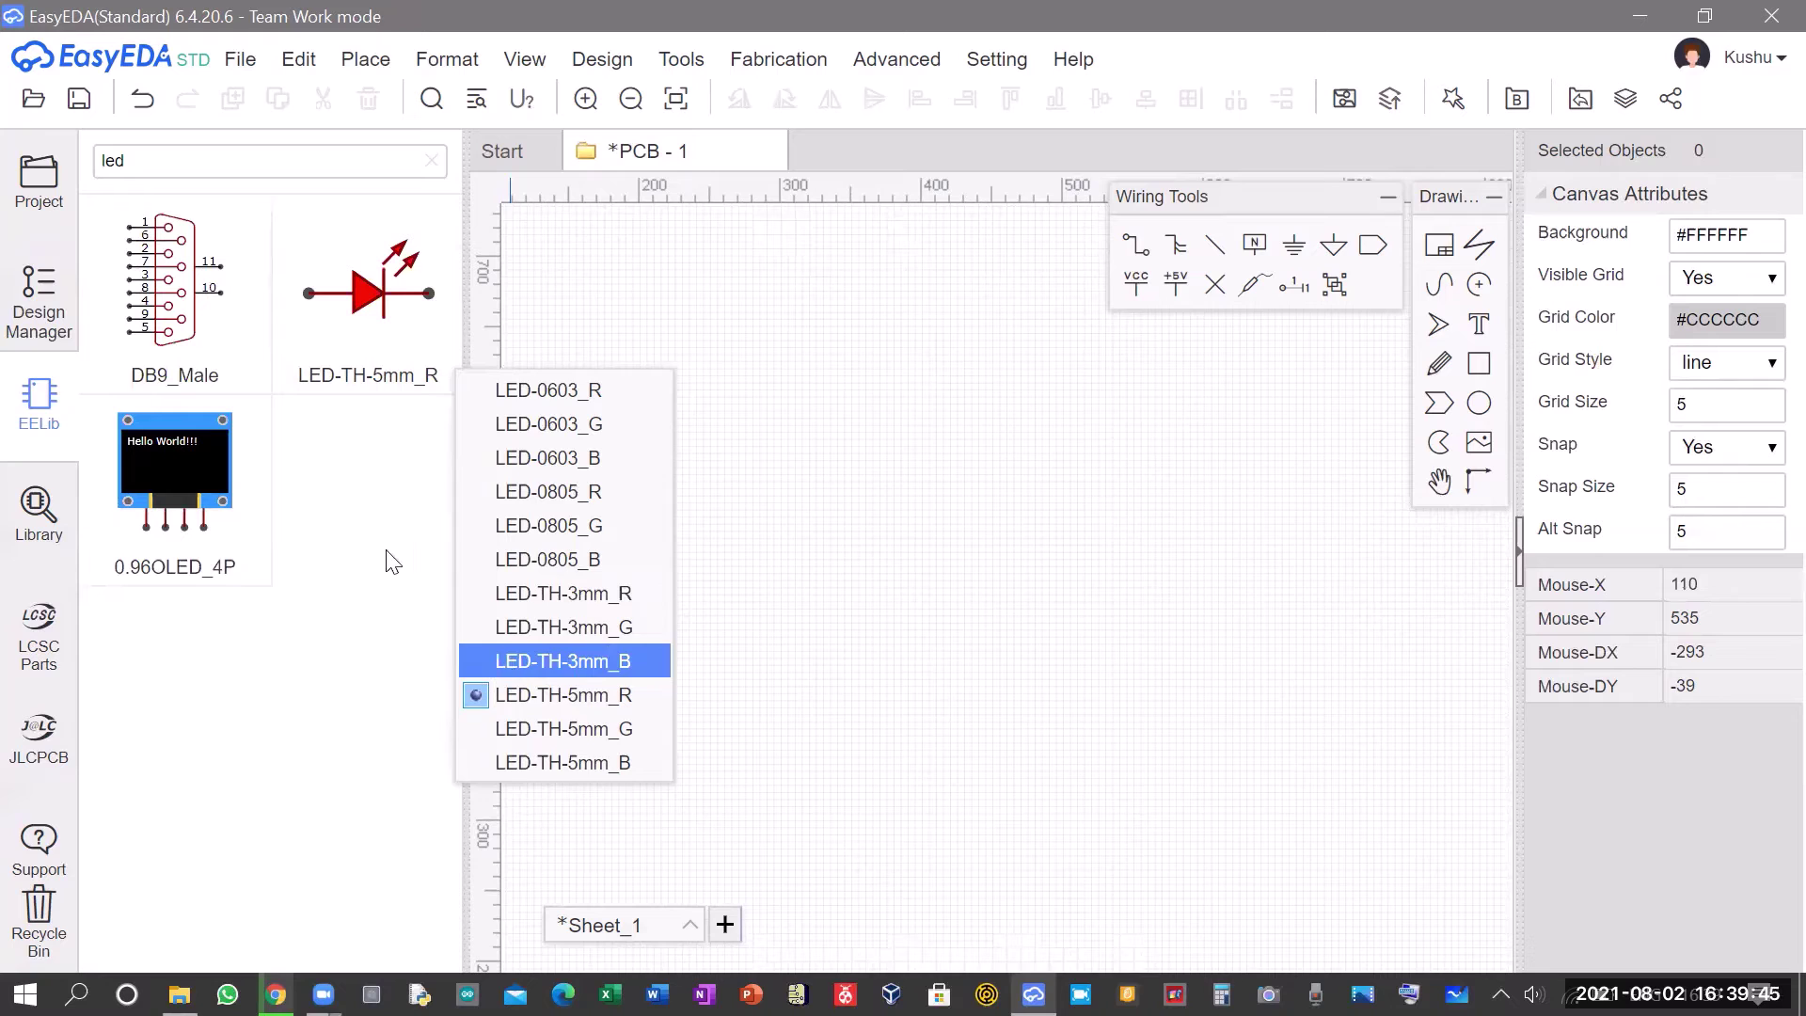
Place three LED-TH-5mm_R symbols one below another on the sheet and align the uppermost with the other two.
click(400, 297)
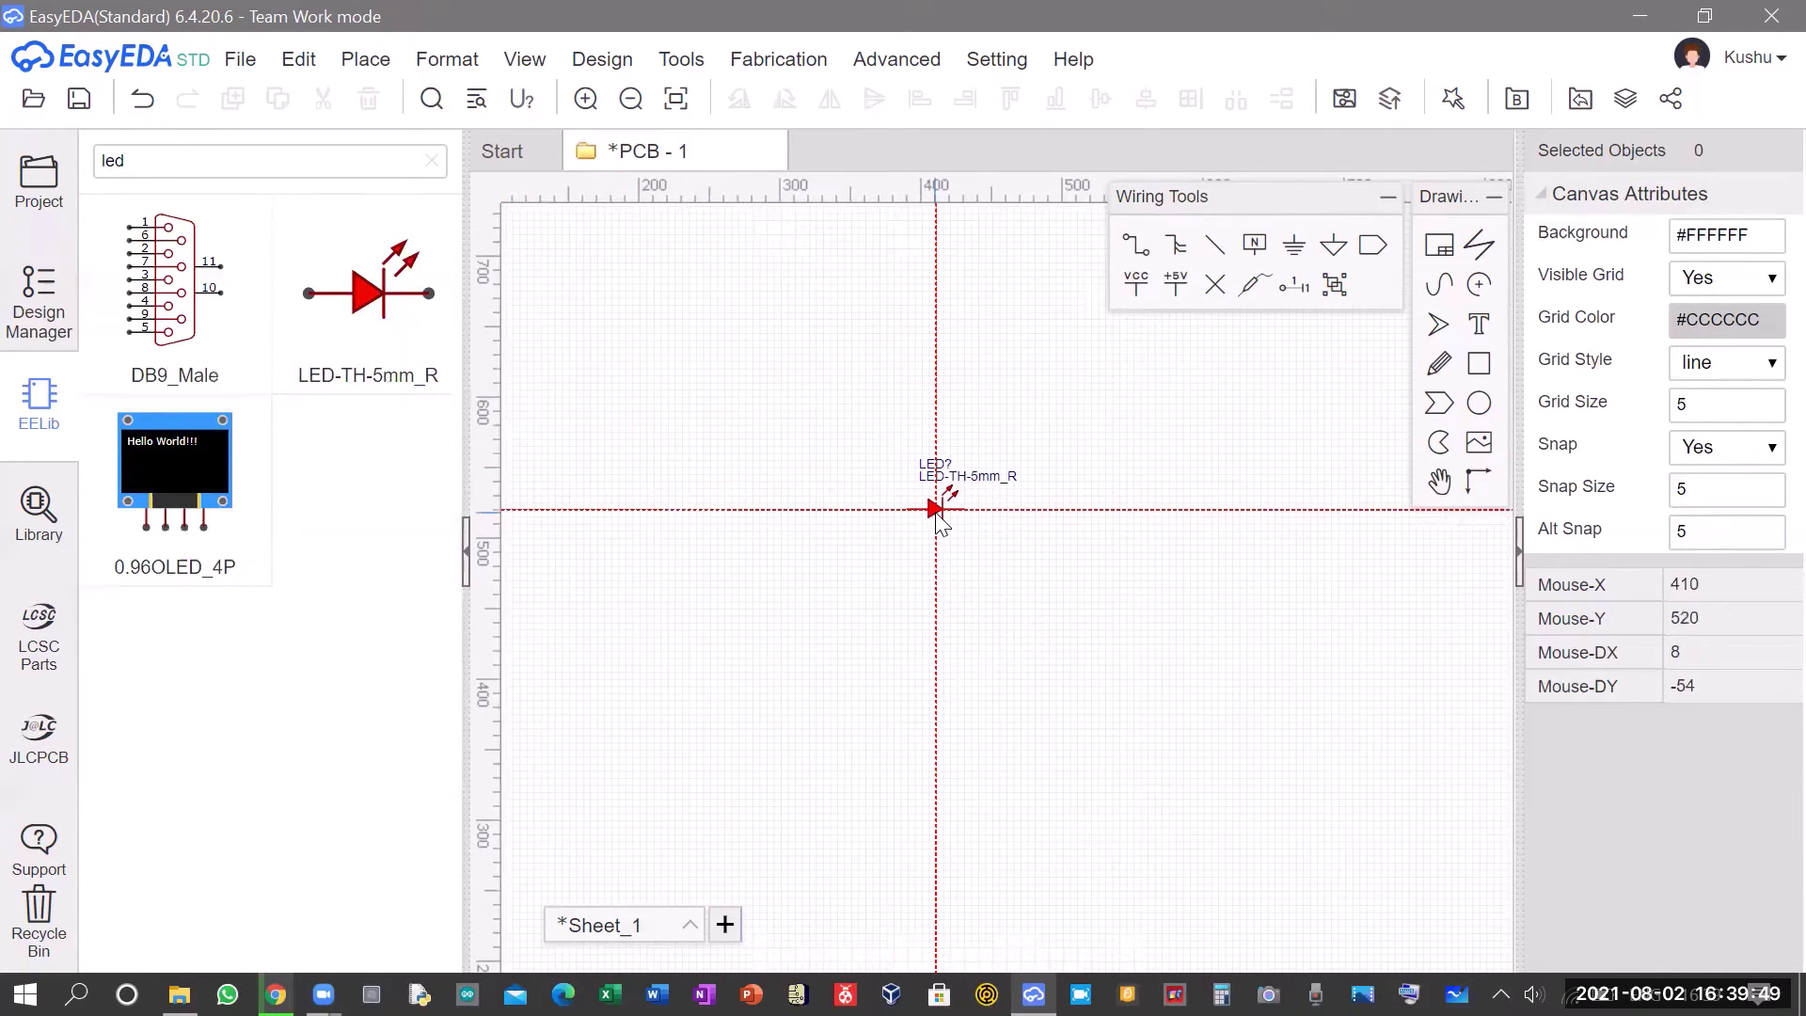
click(935, 511)
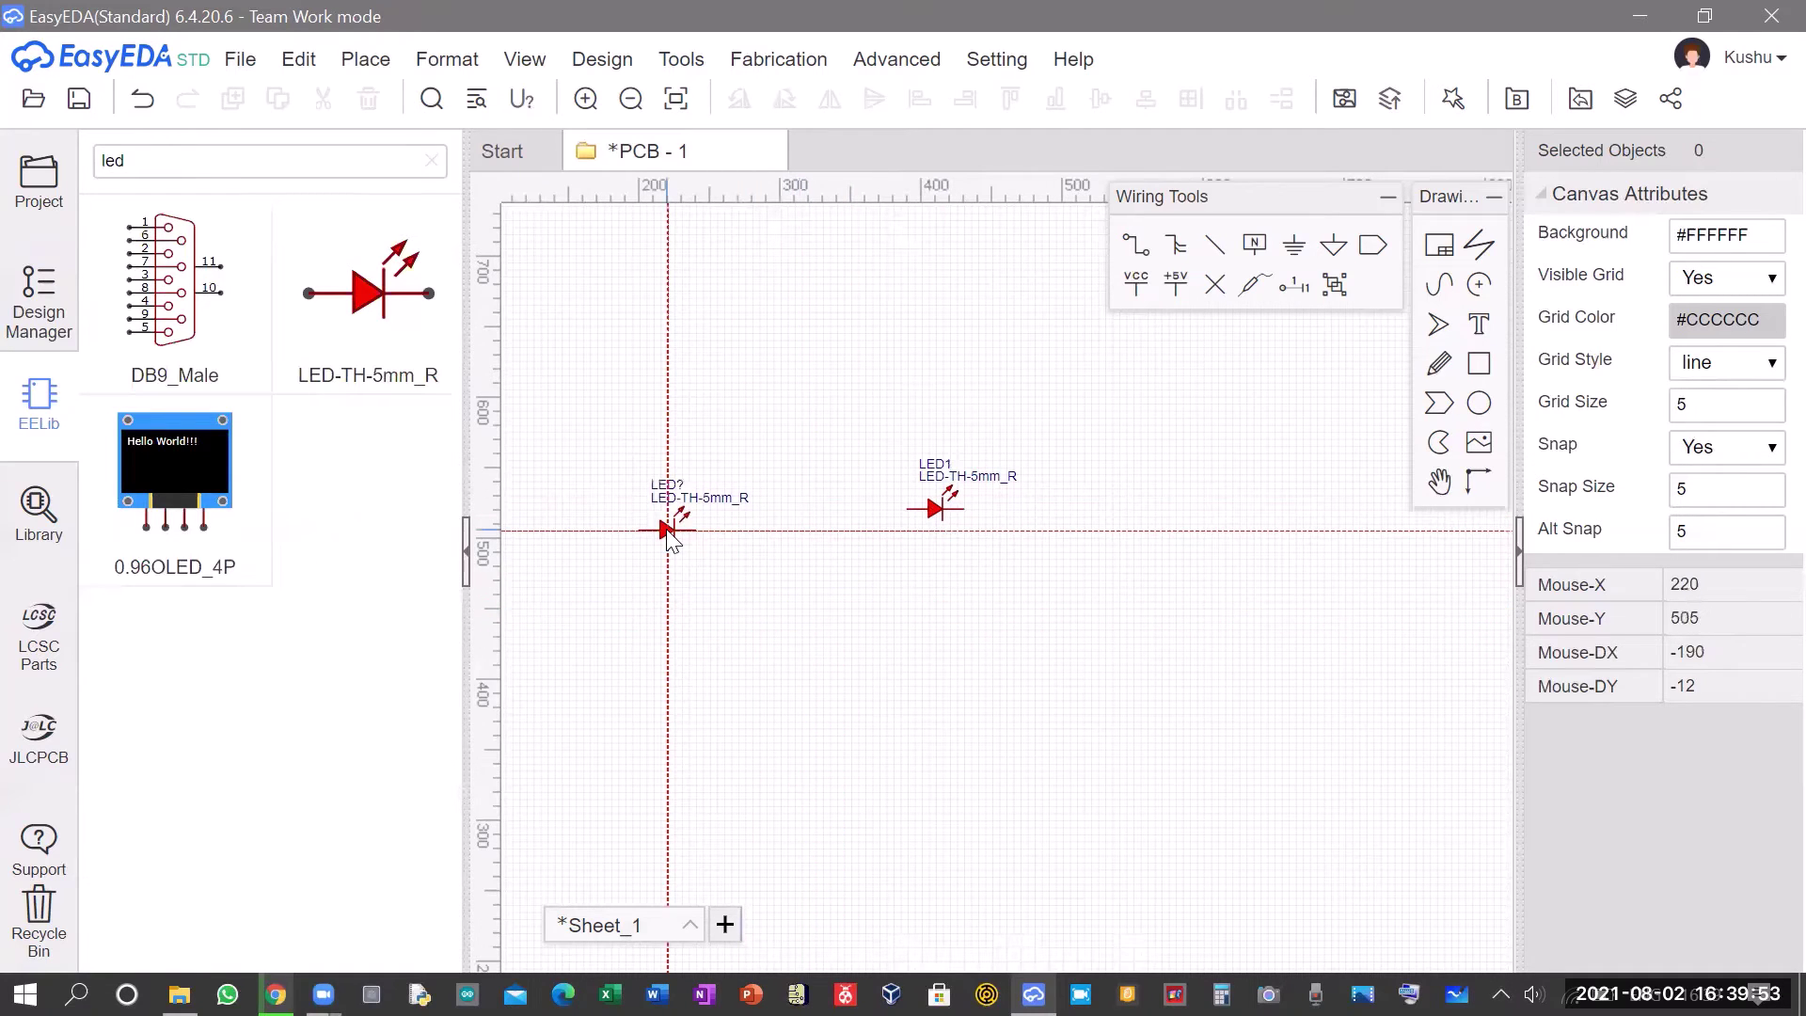
key(Escape)
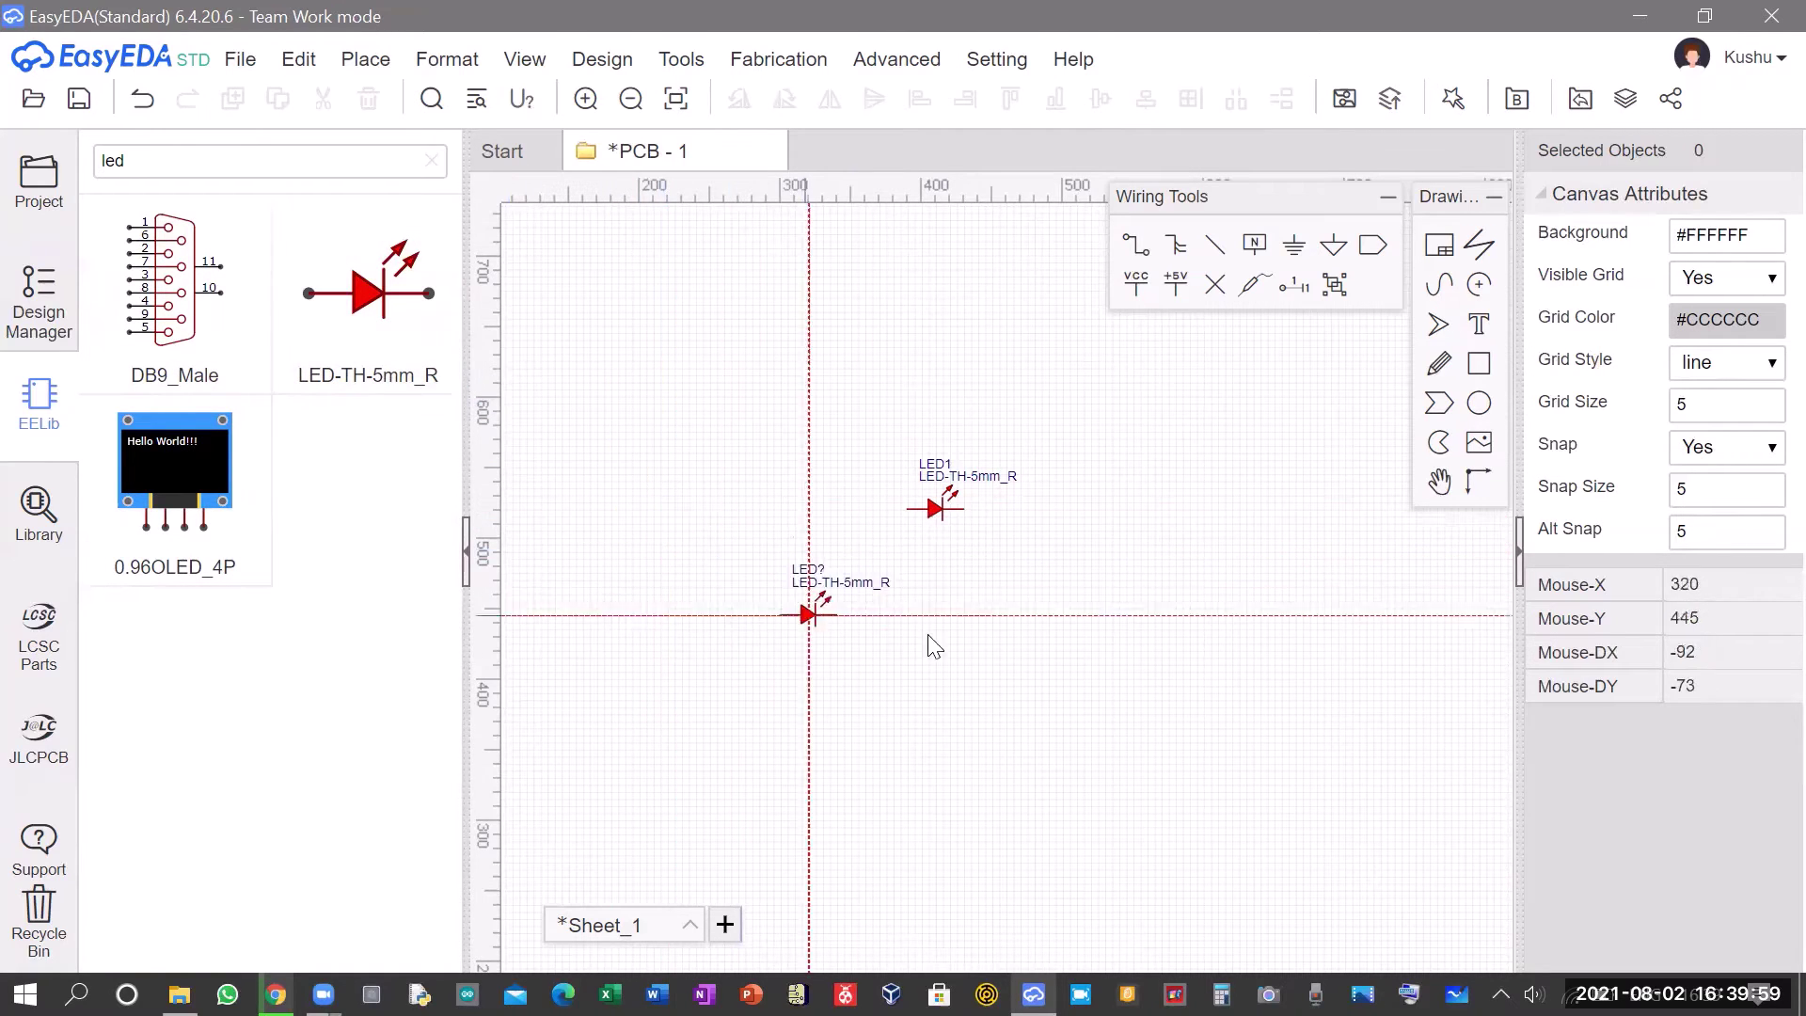
click(941, 585)
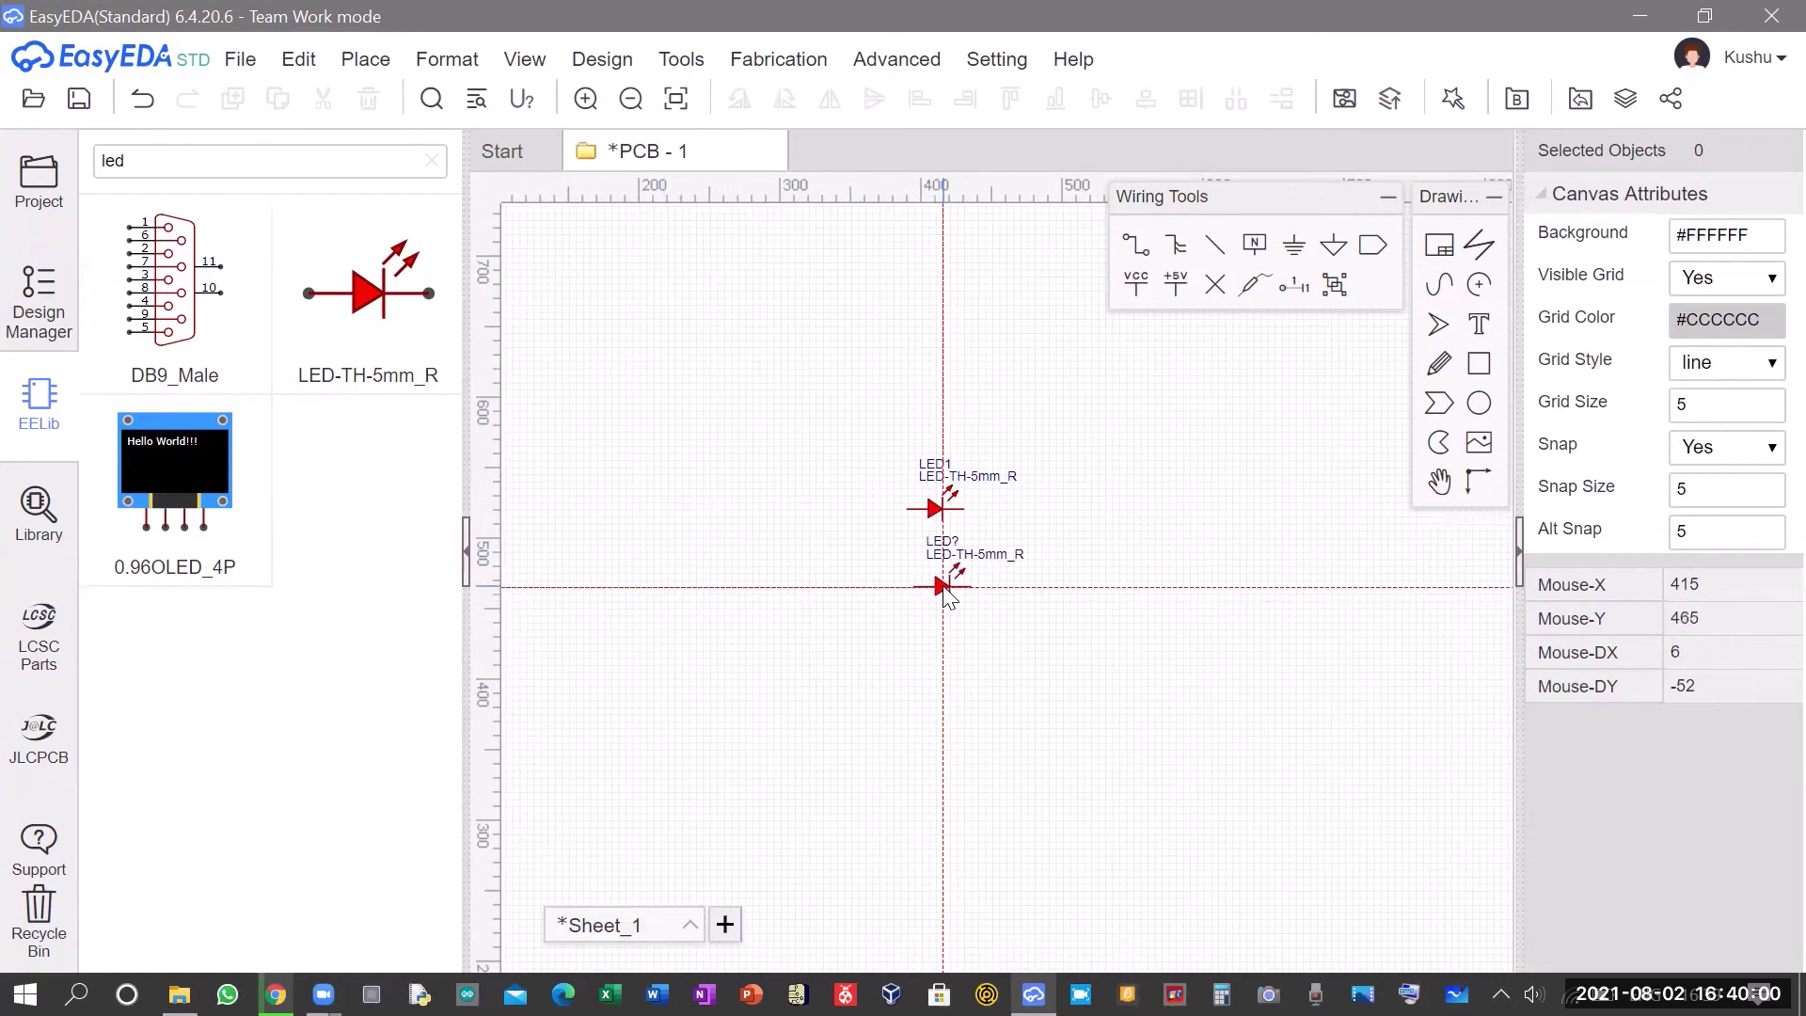
click(941, 648)
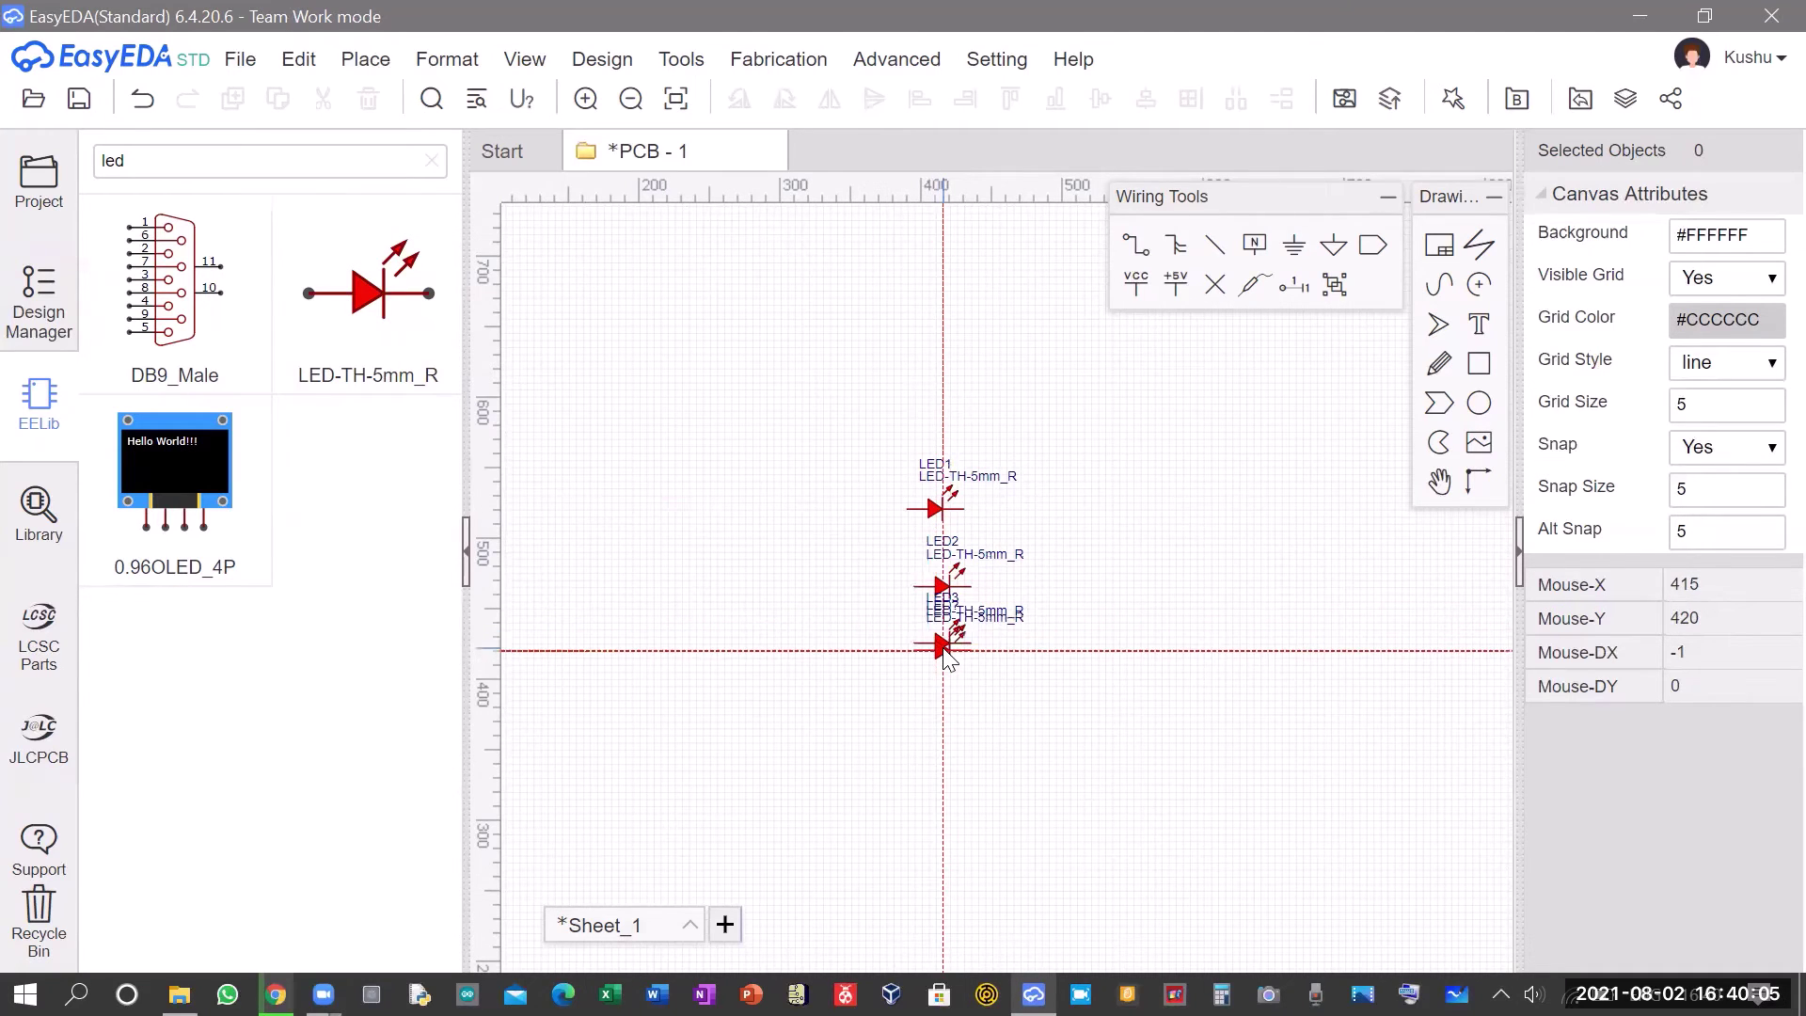
key(Escape)
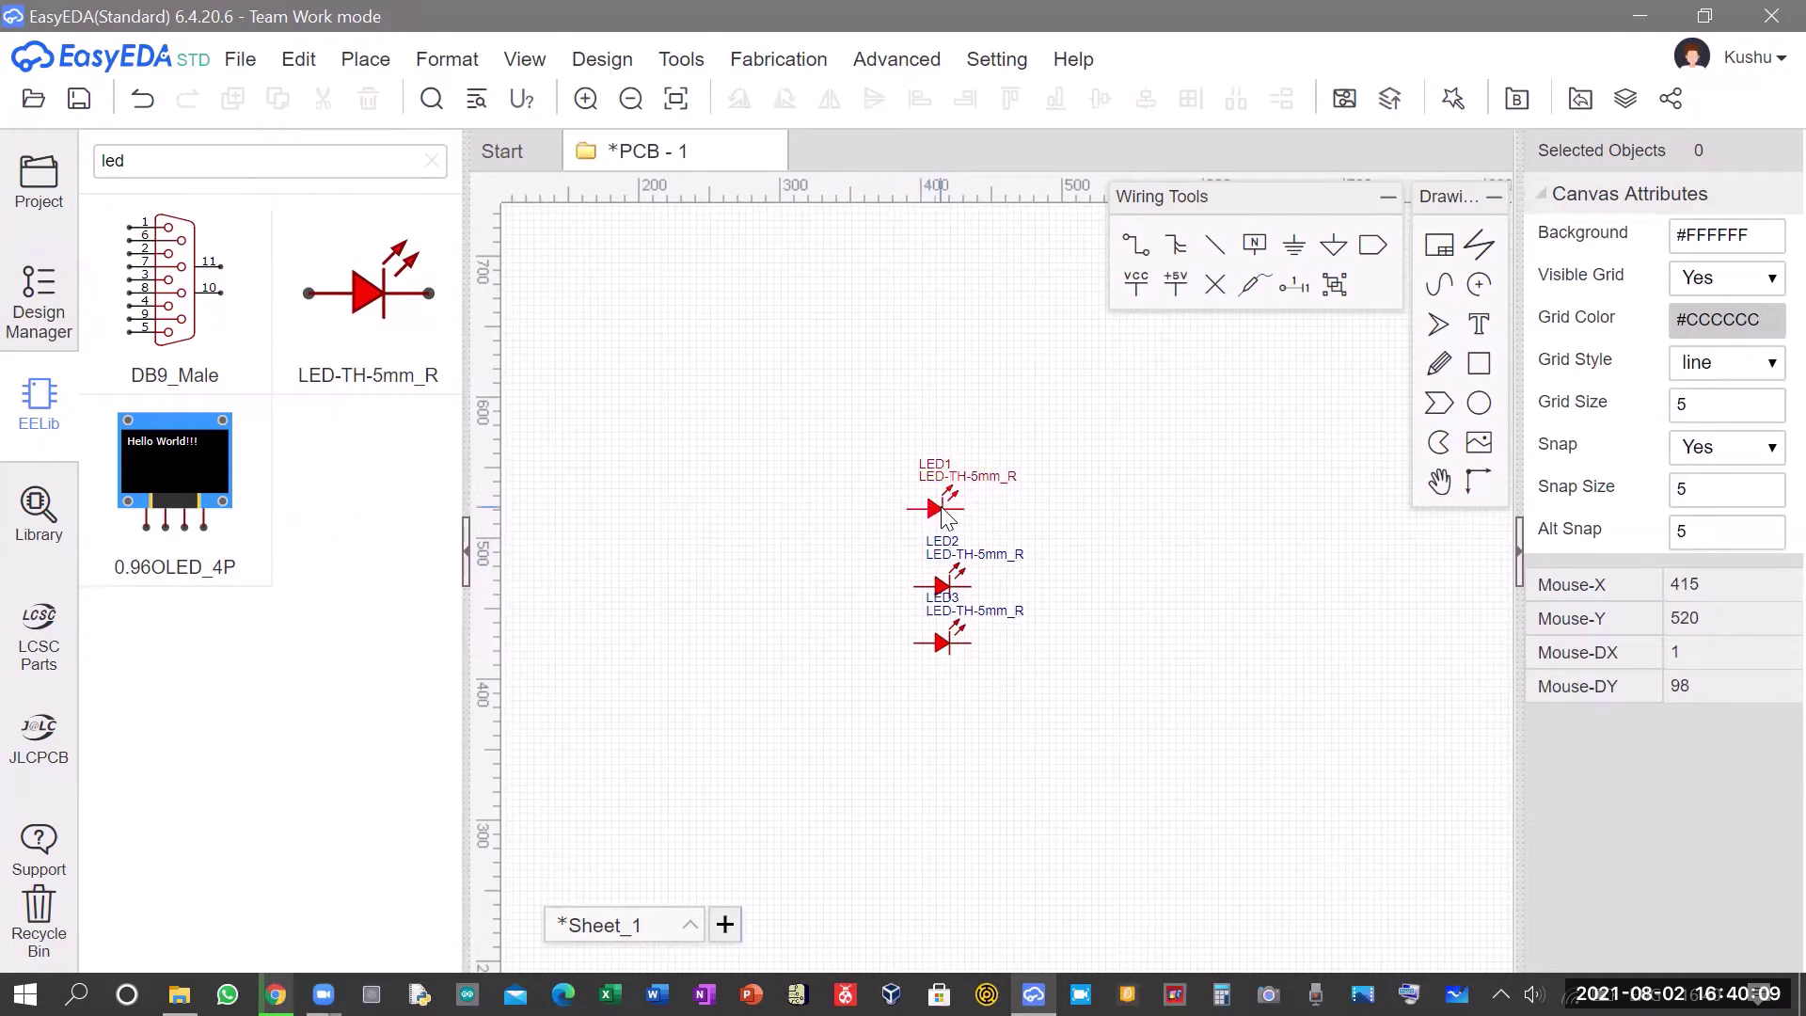
mouse_move(934, 512)
mouse_down()
mouse_move(957, 508)
mouse_move(949, 521)
mouse_up()
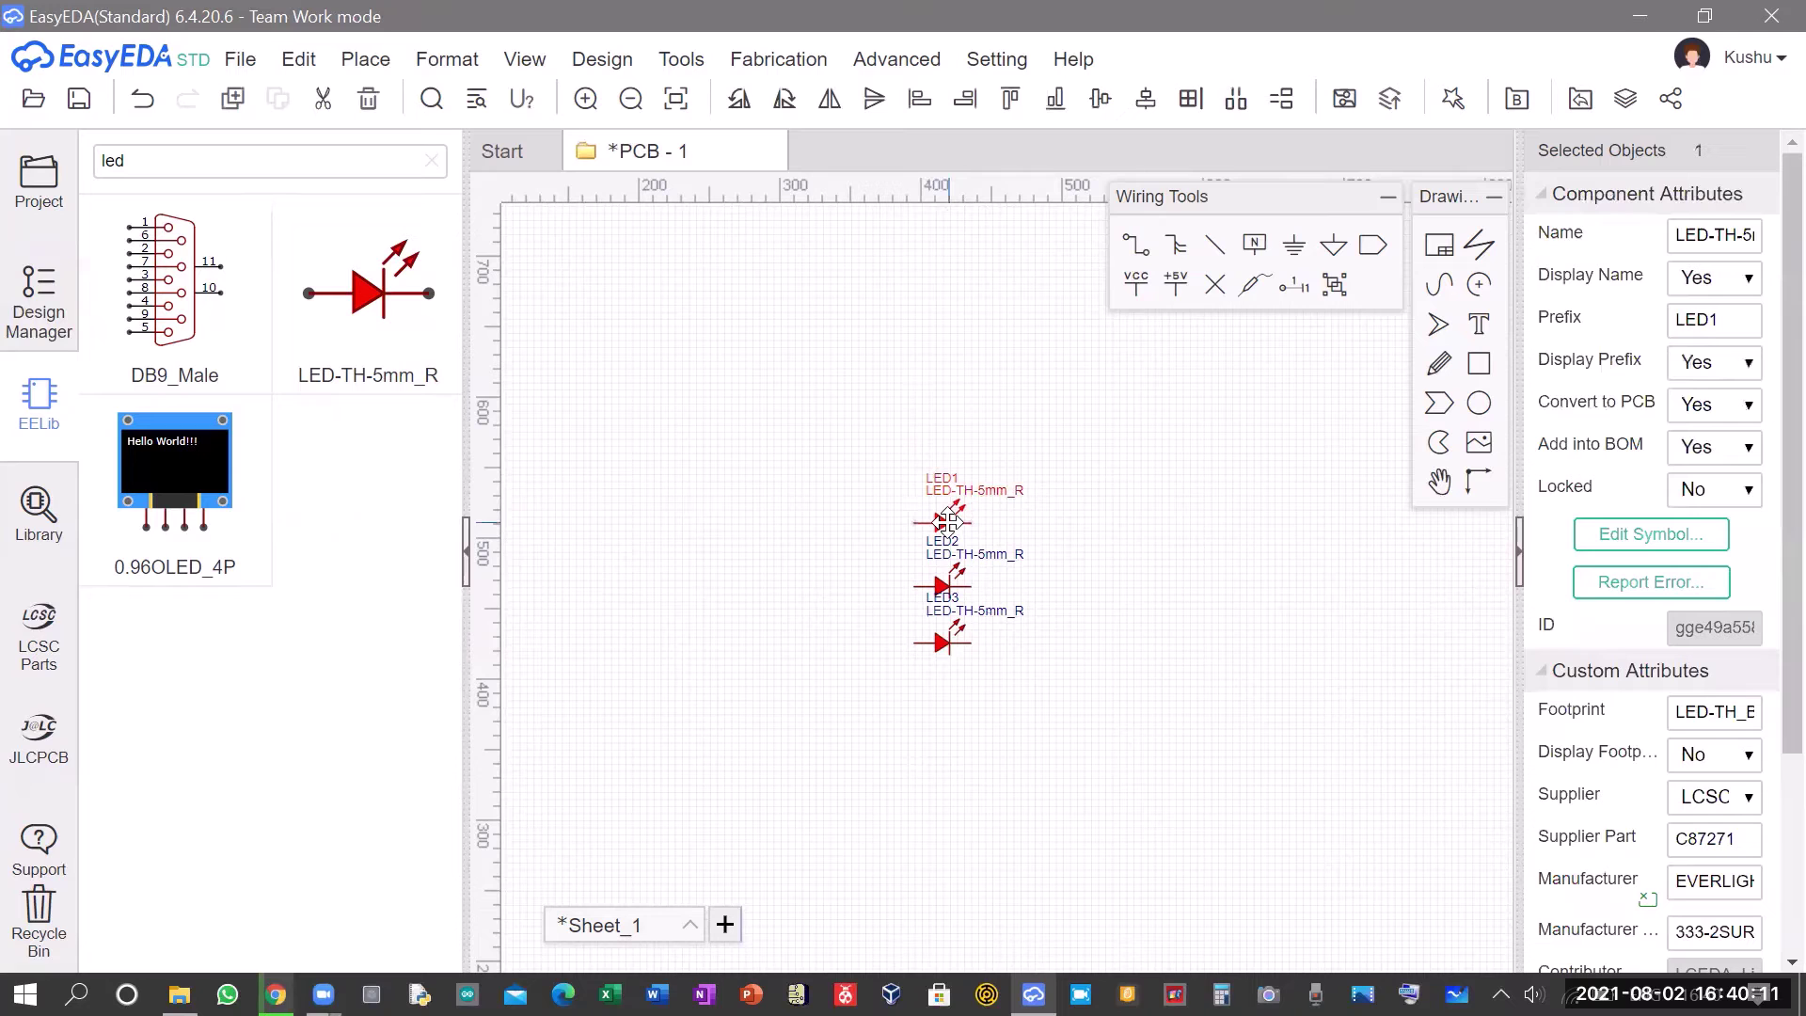
click(1065, 714)
Inspect the text attributes of LED1's name label and the component attributes of LED1.
click(983, 498)
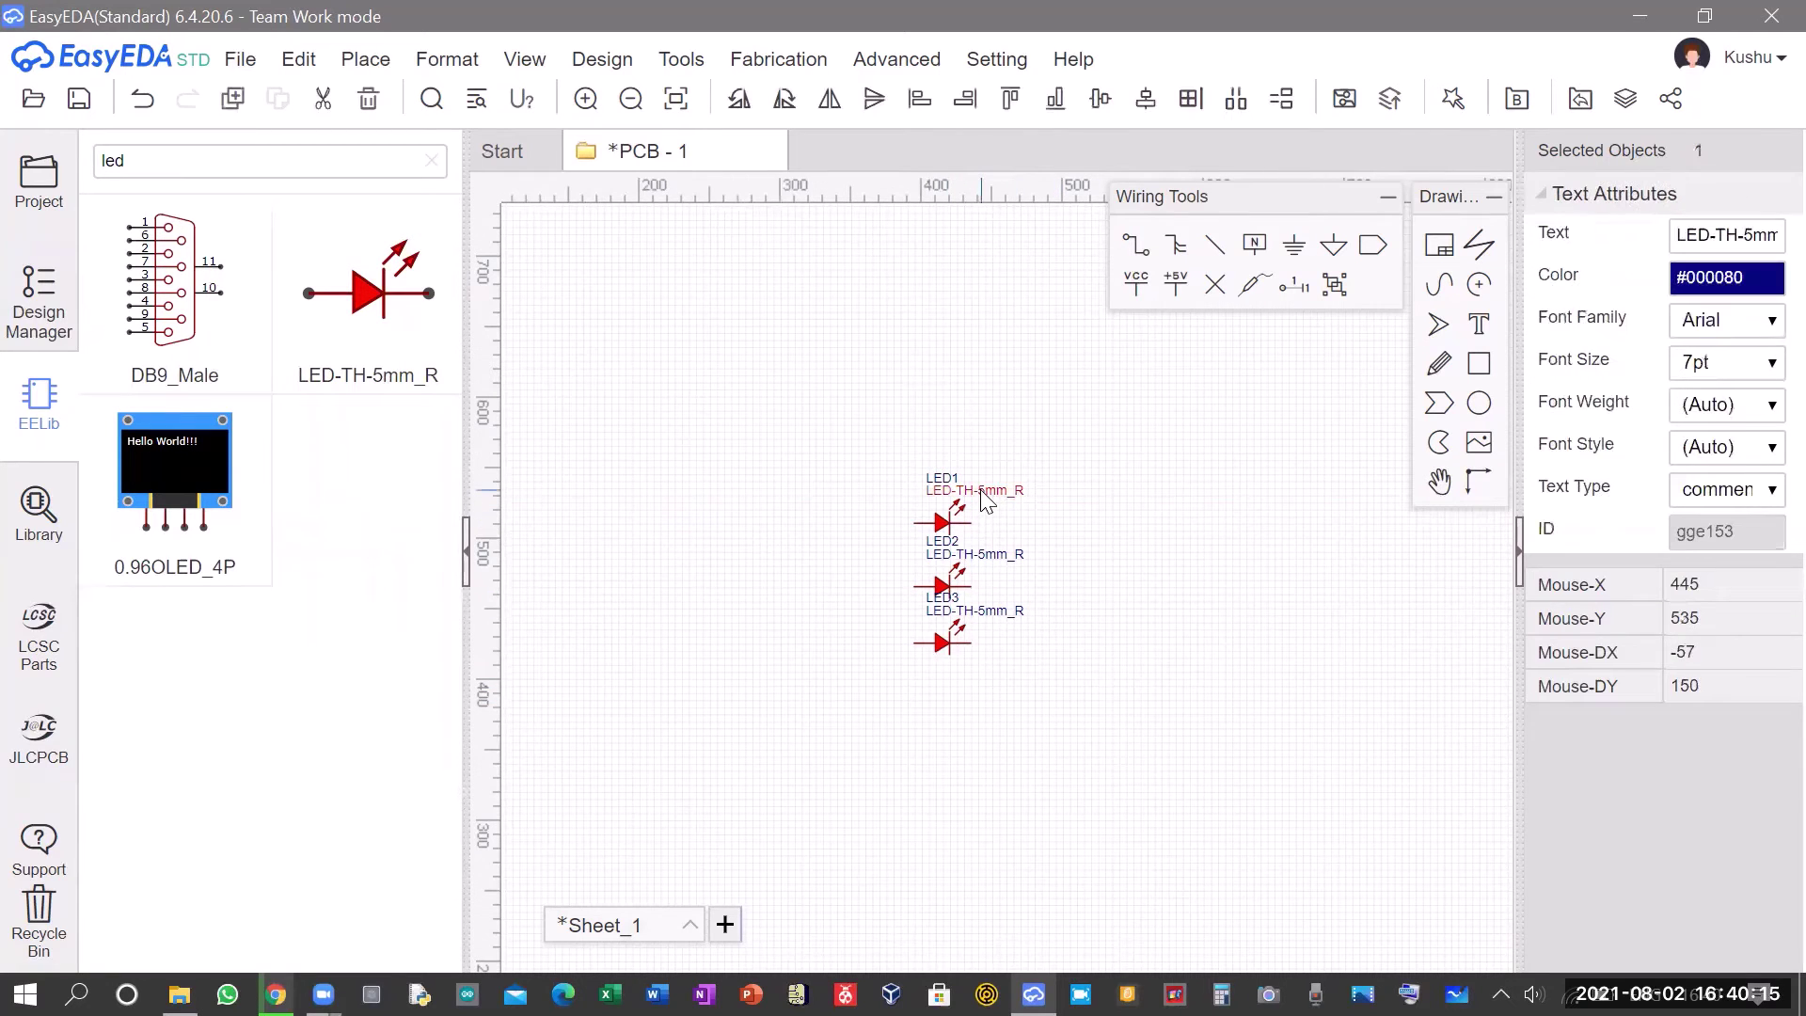
click(1763, 243)
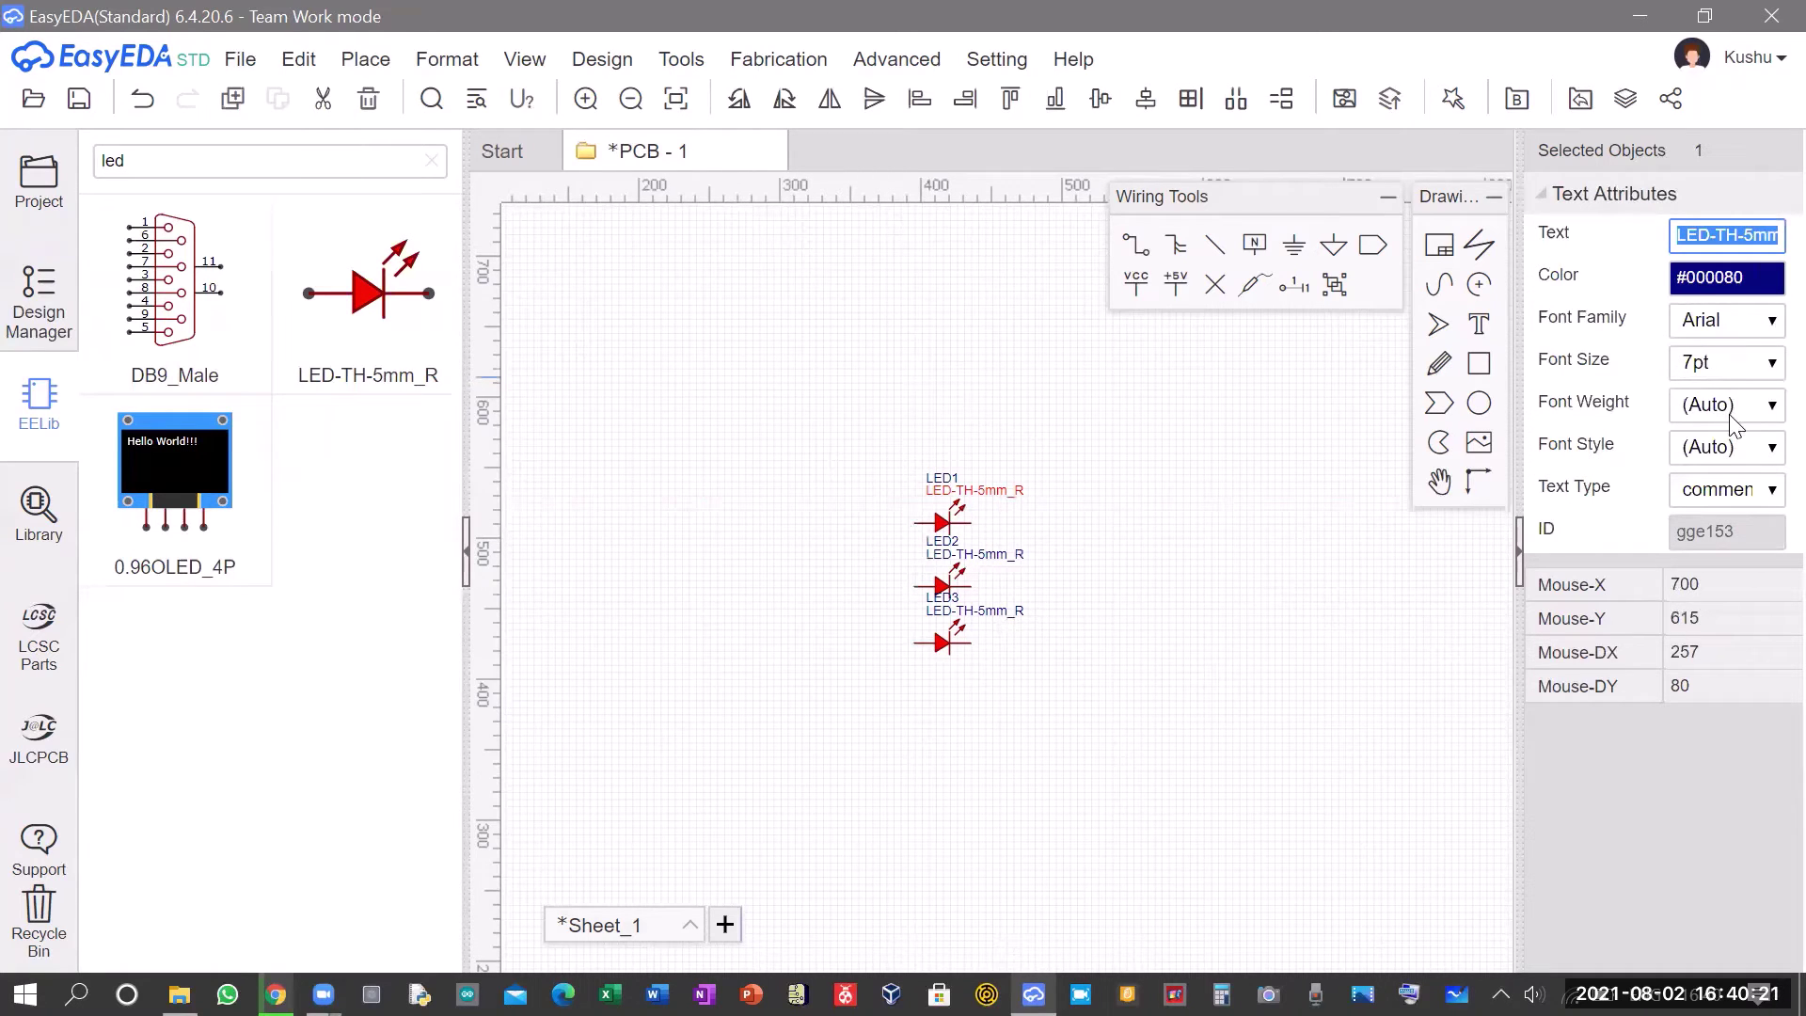
click(942, 533)
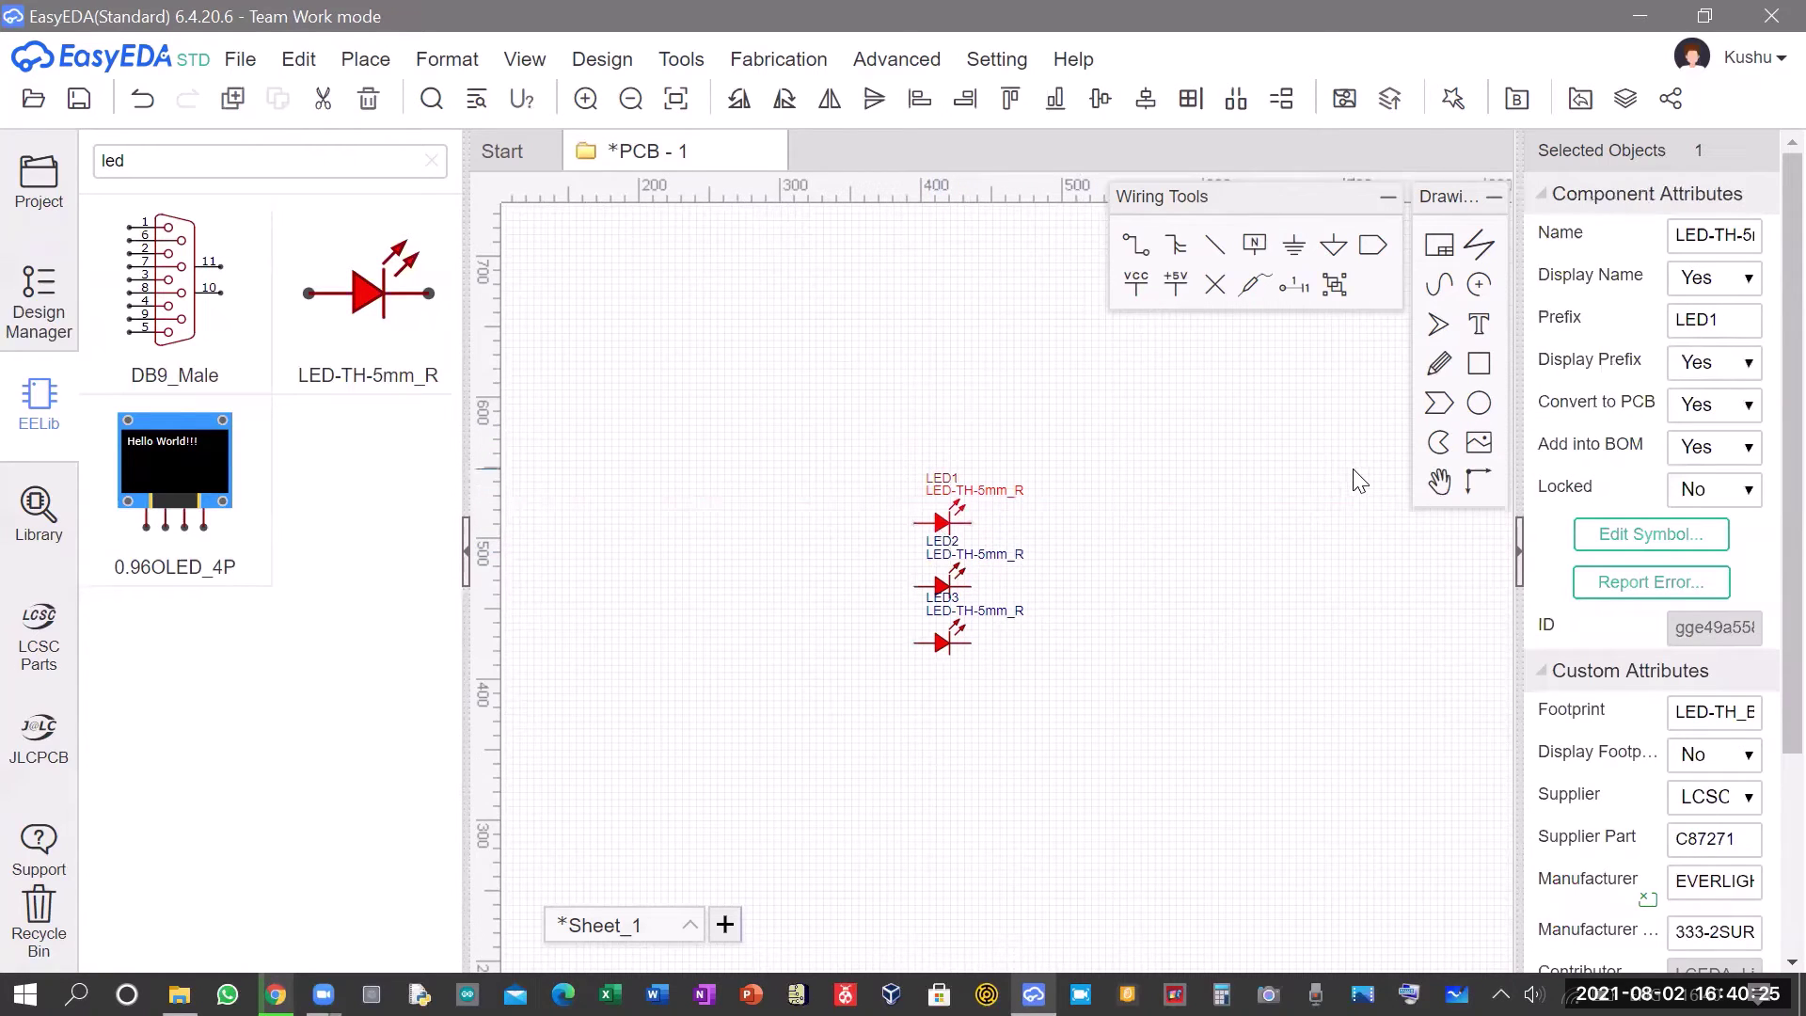
Hide the displayed part name of LED1, LED2 and LED3, keeping their prefixes shown.
click(1747, 287)
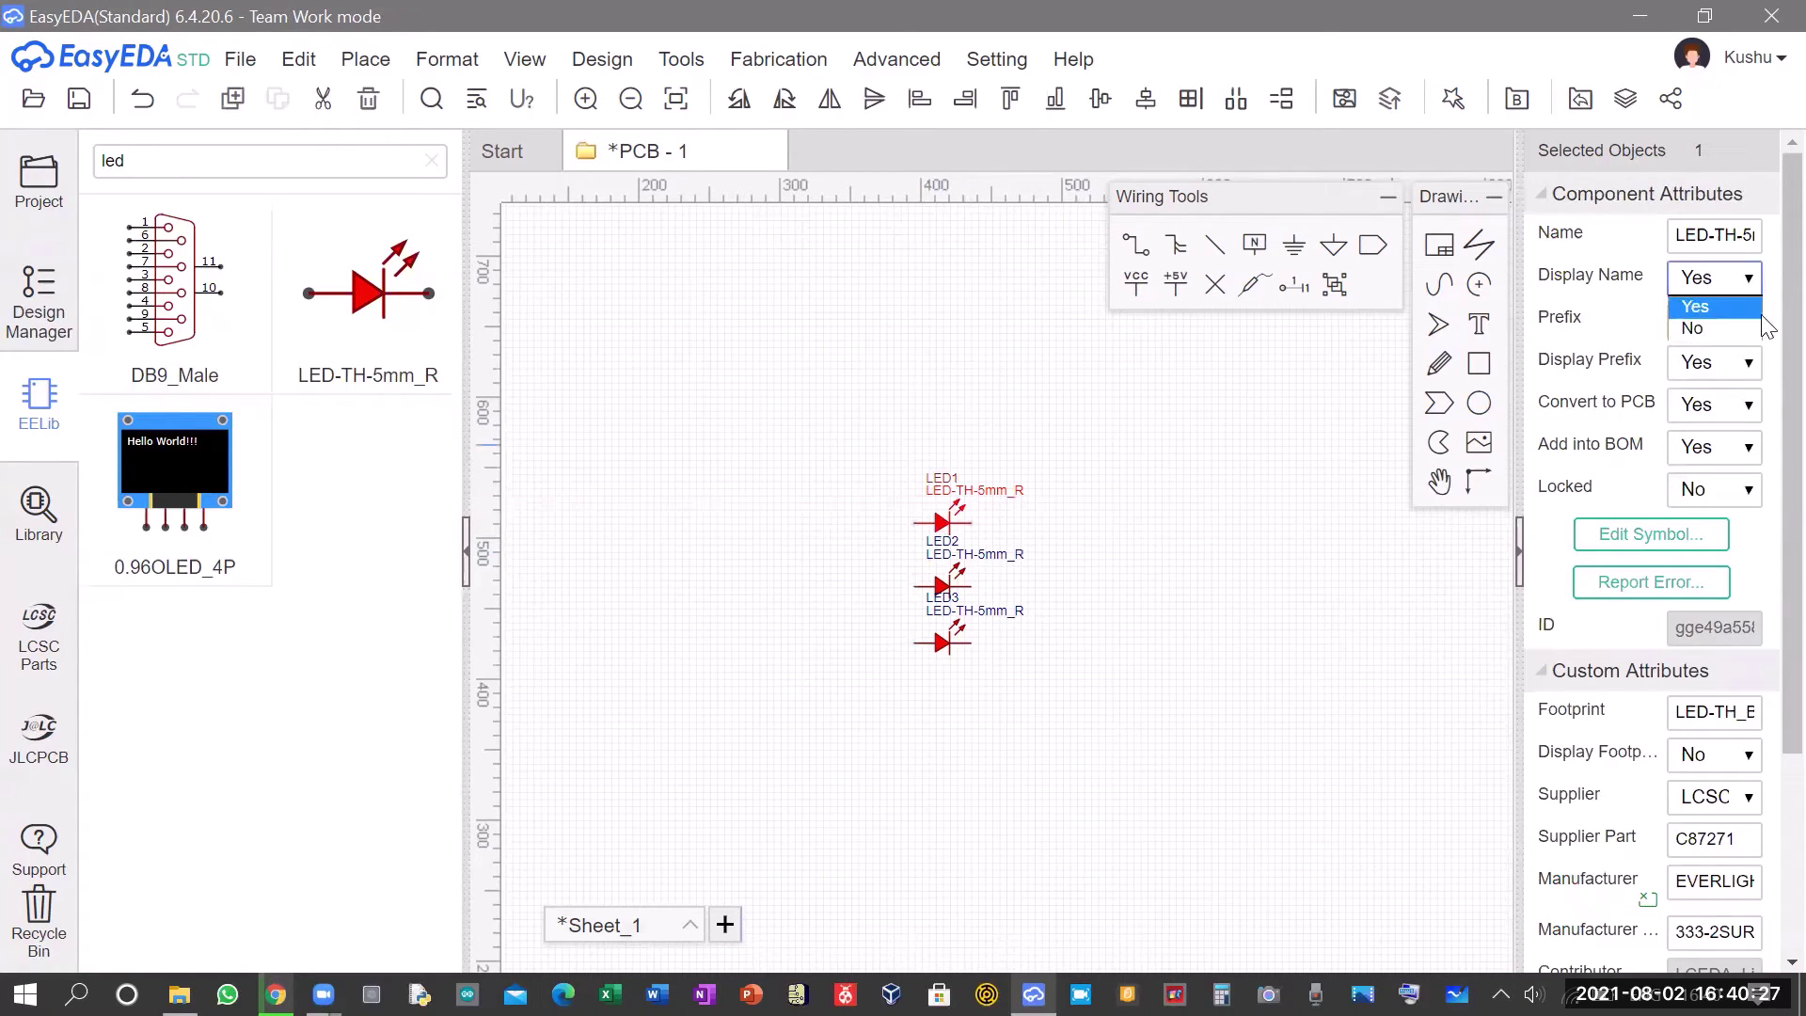
click(1693, 327)
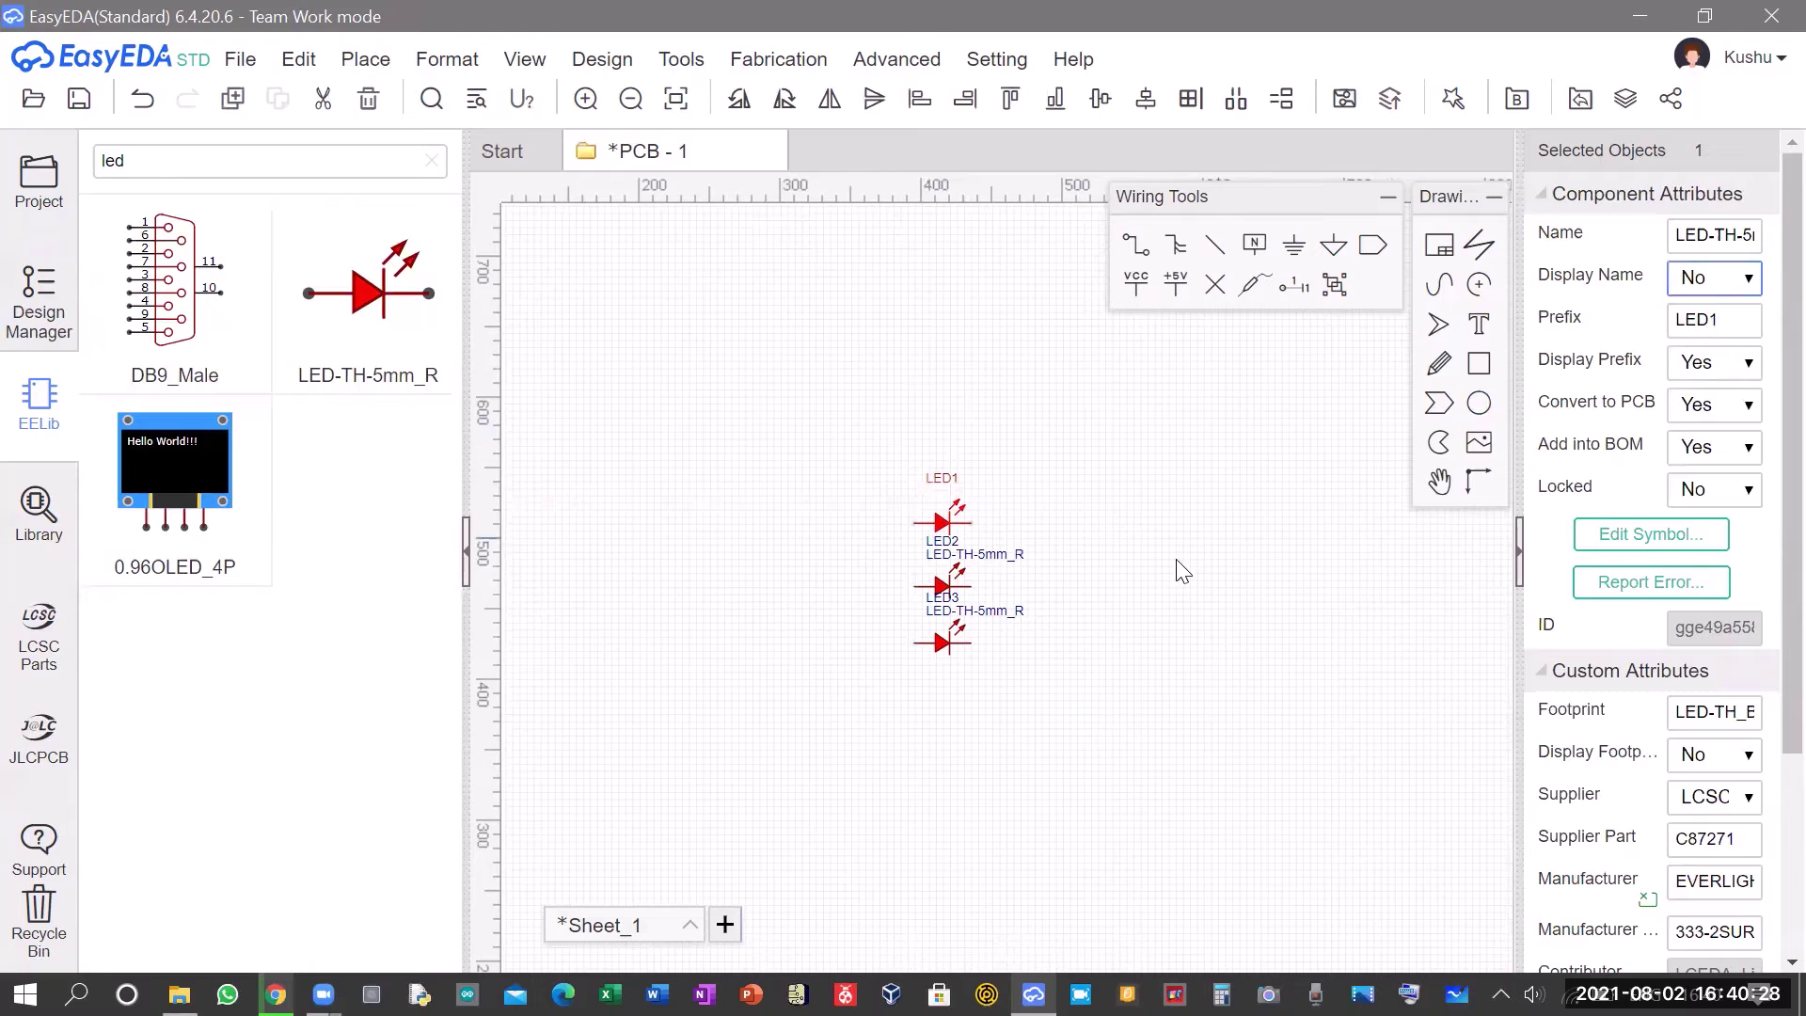
click(942, 585)
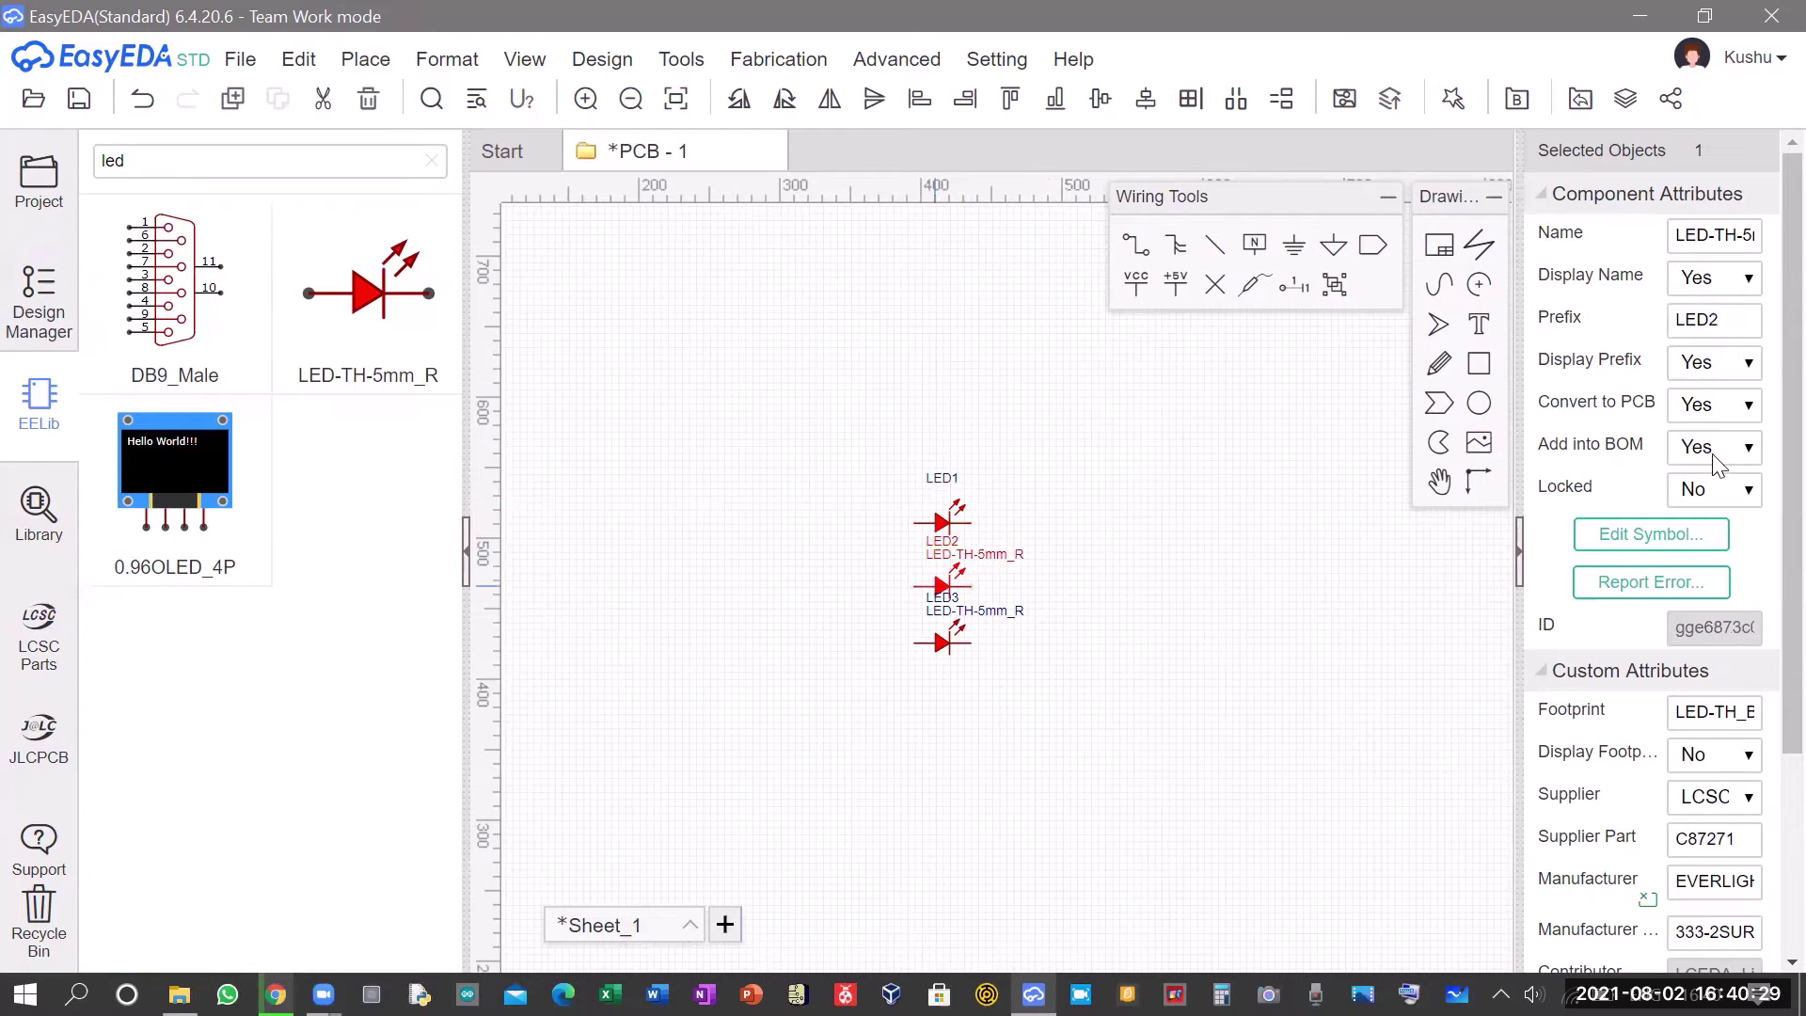
click(1728, 285)
click(1692, 327)
click(948, 647)
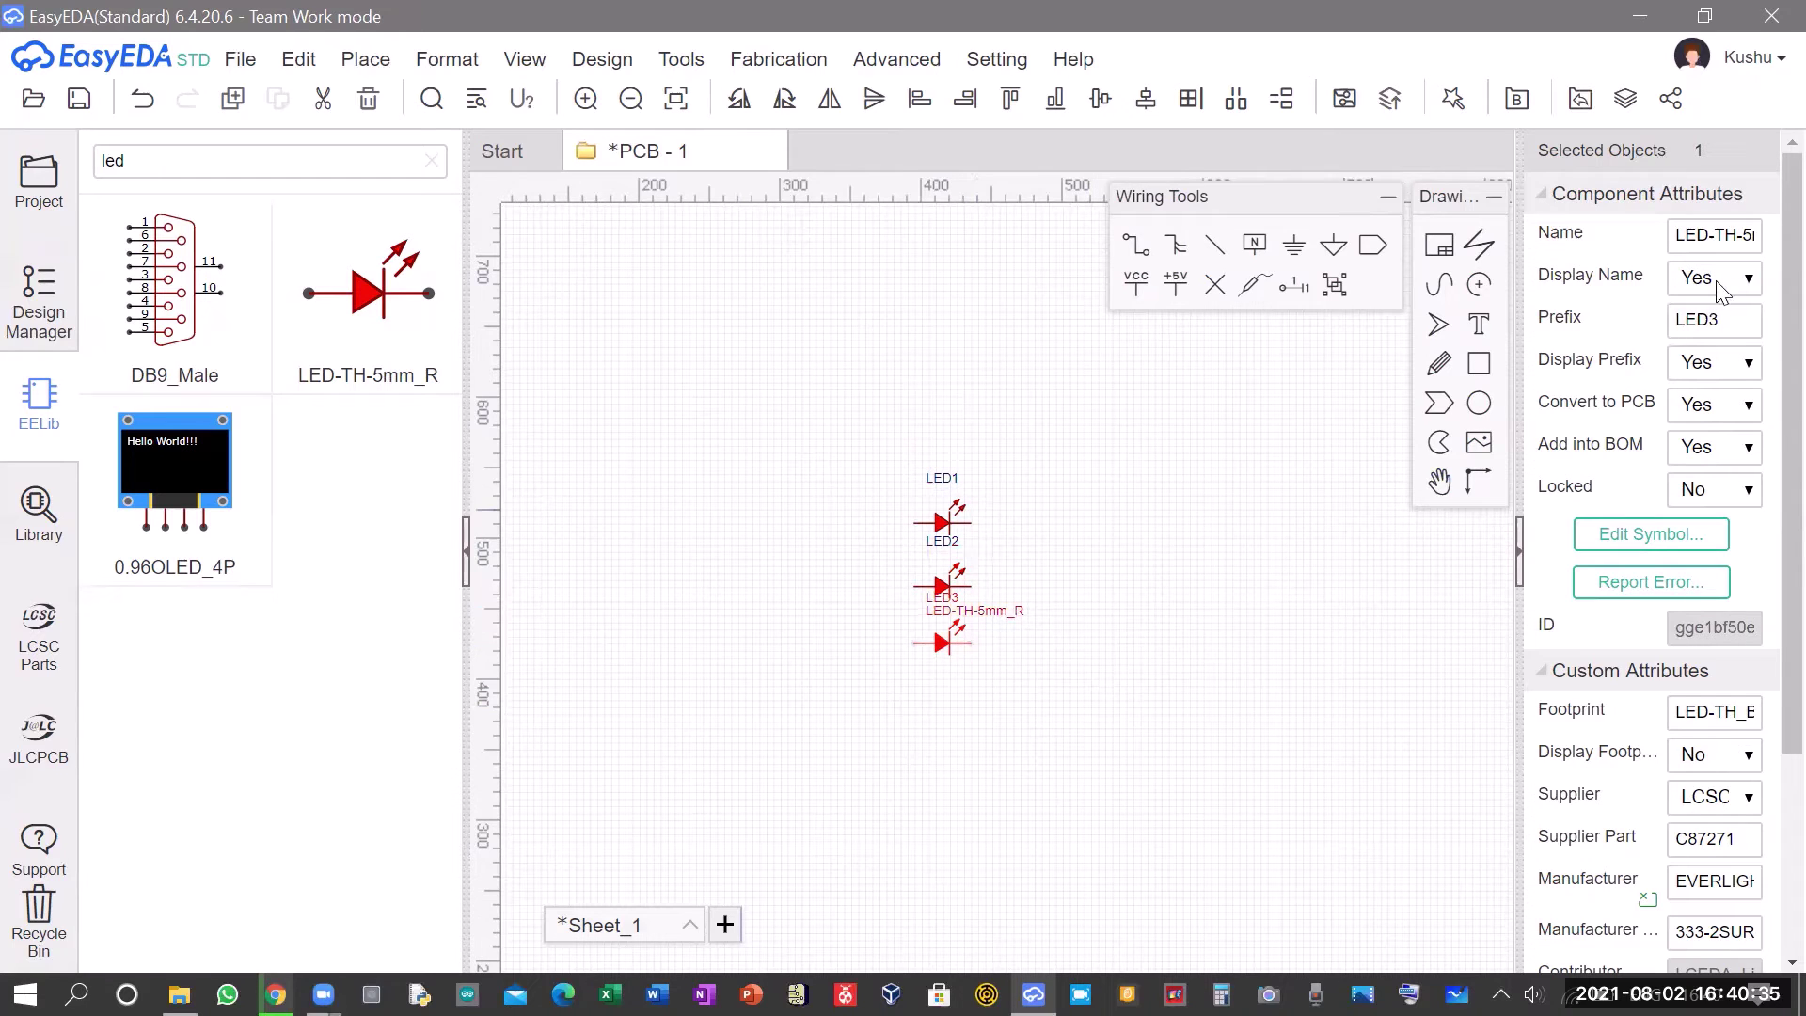
click(1717, 284)
click(1693, 329)
Move LED3 slightly down the sheet to widen its gap below LED2.
click(934, 618)
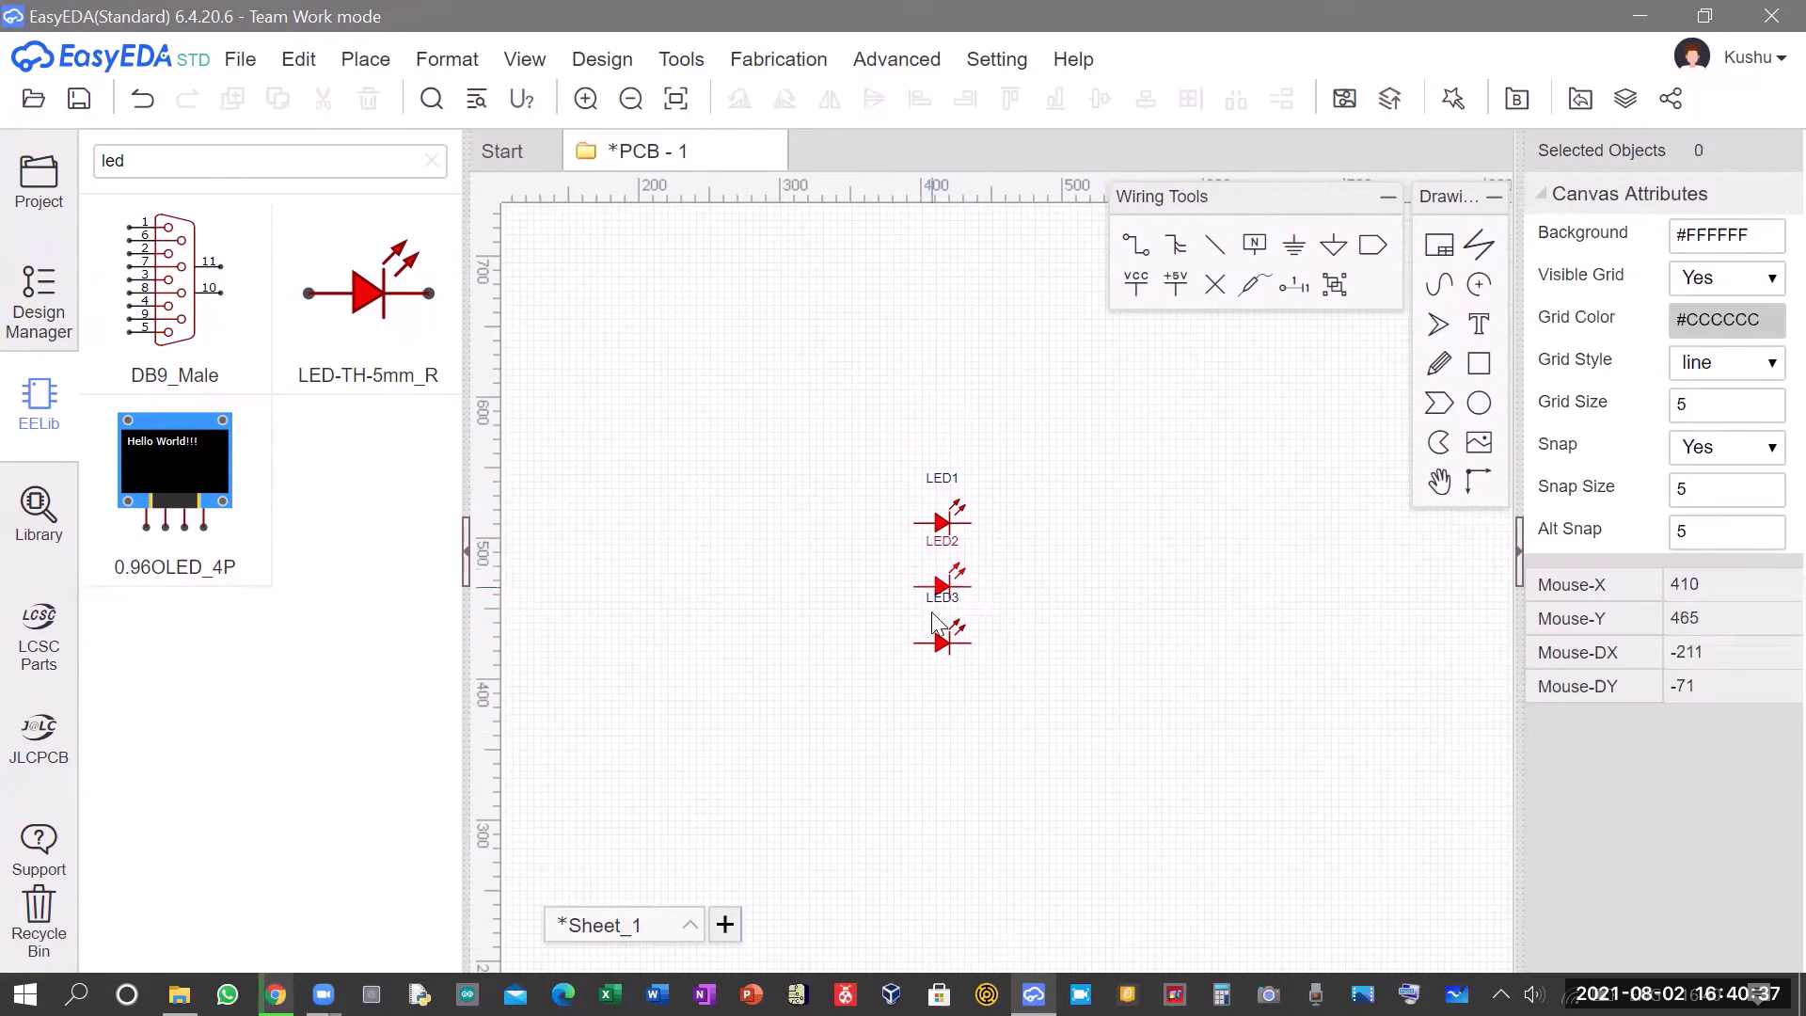
drag(940, 647, 941, 656)
click(1101, 584)
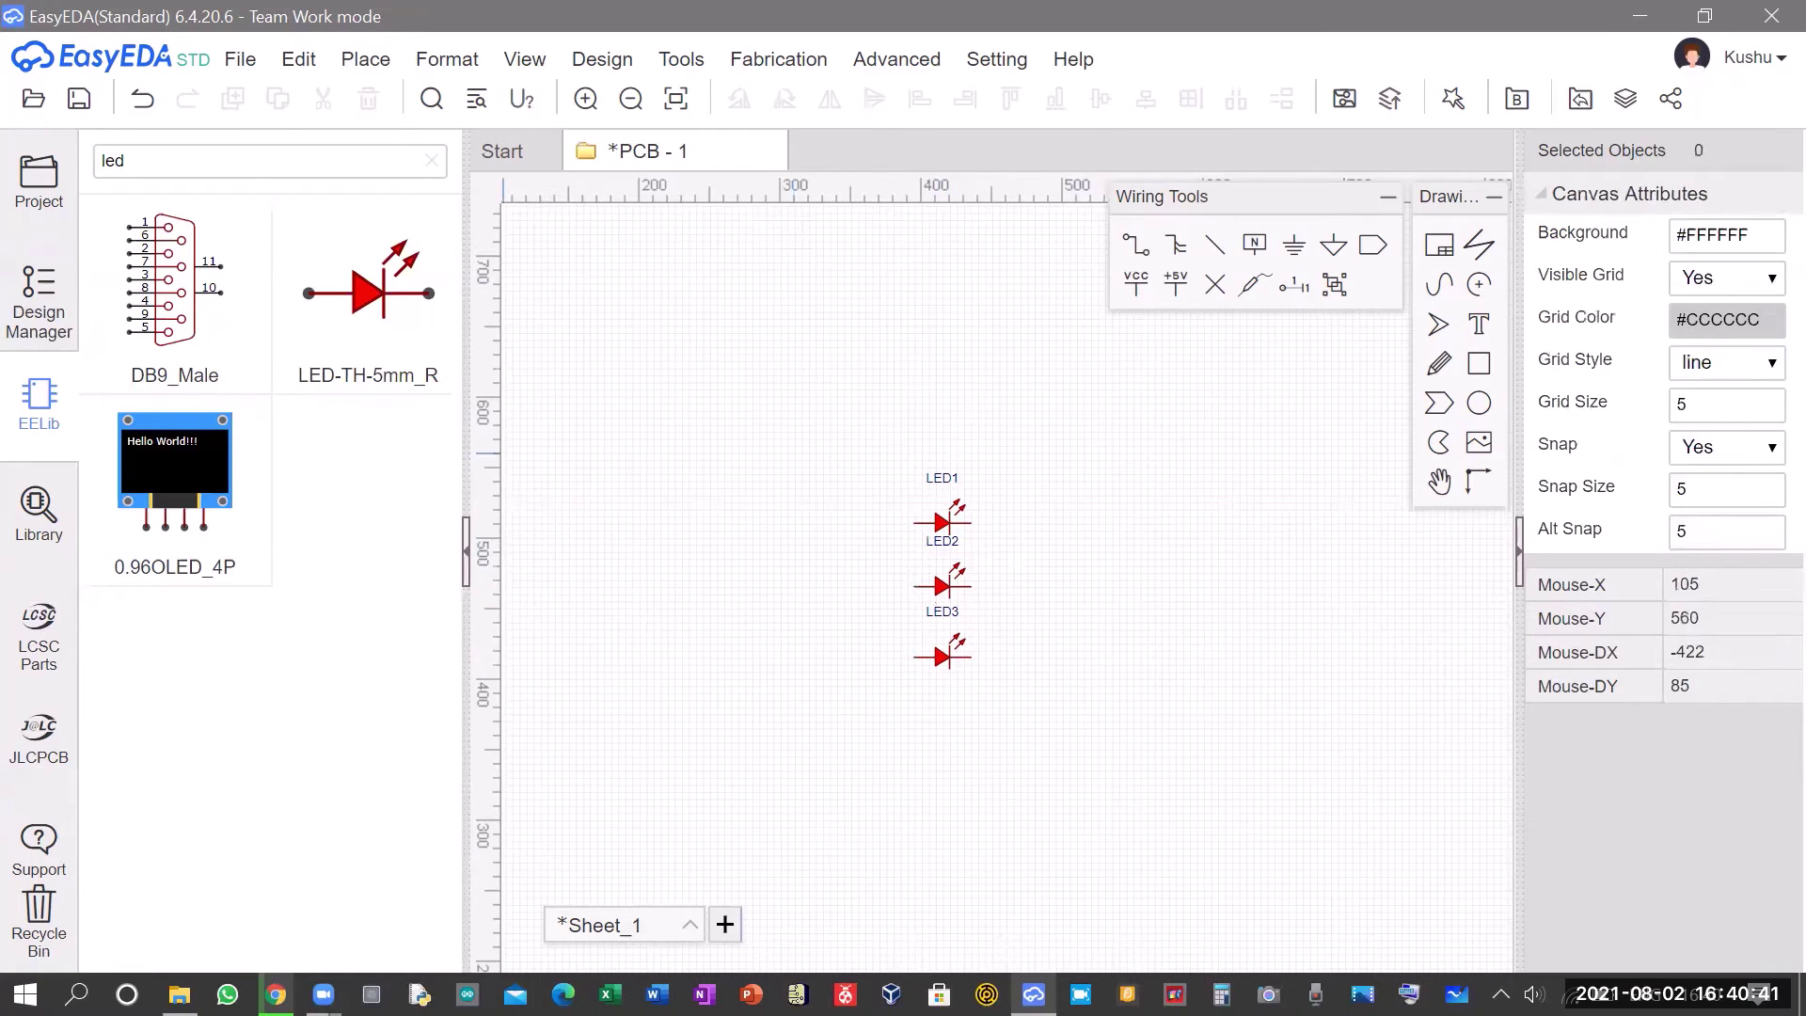
Filter the EELib parts for battery in place of the led filter.
click(123, 160)
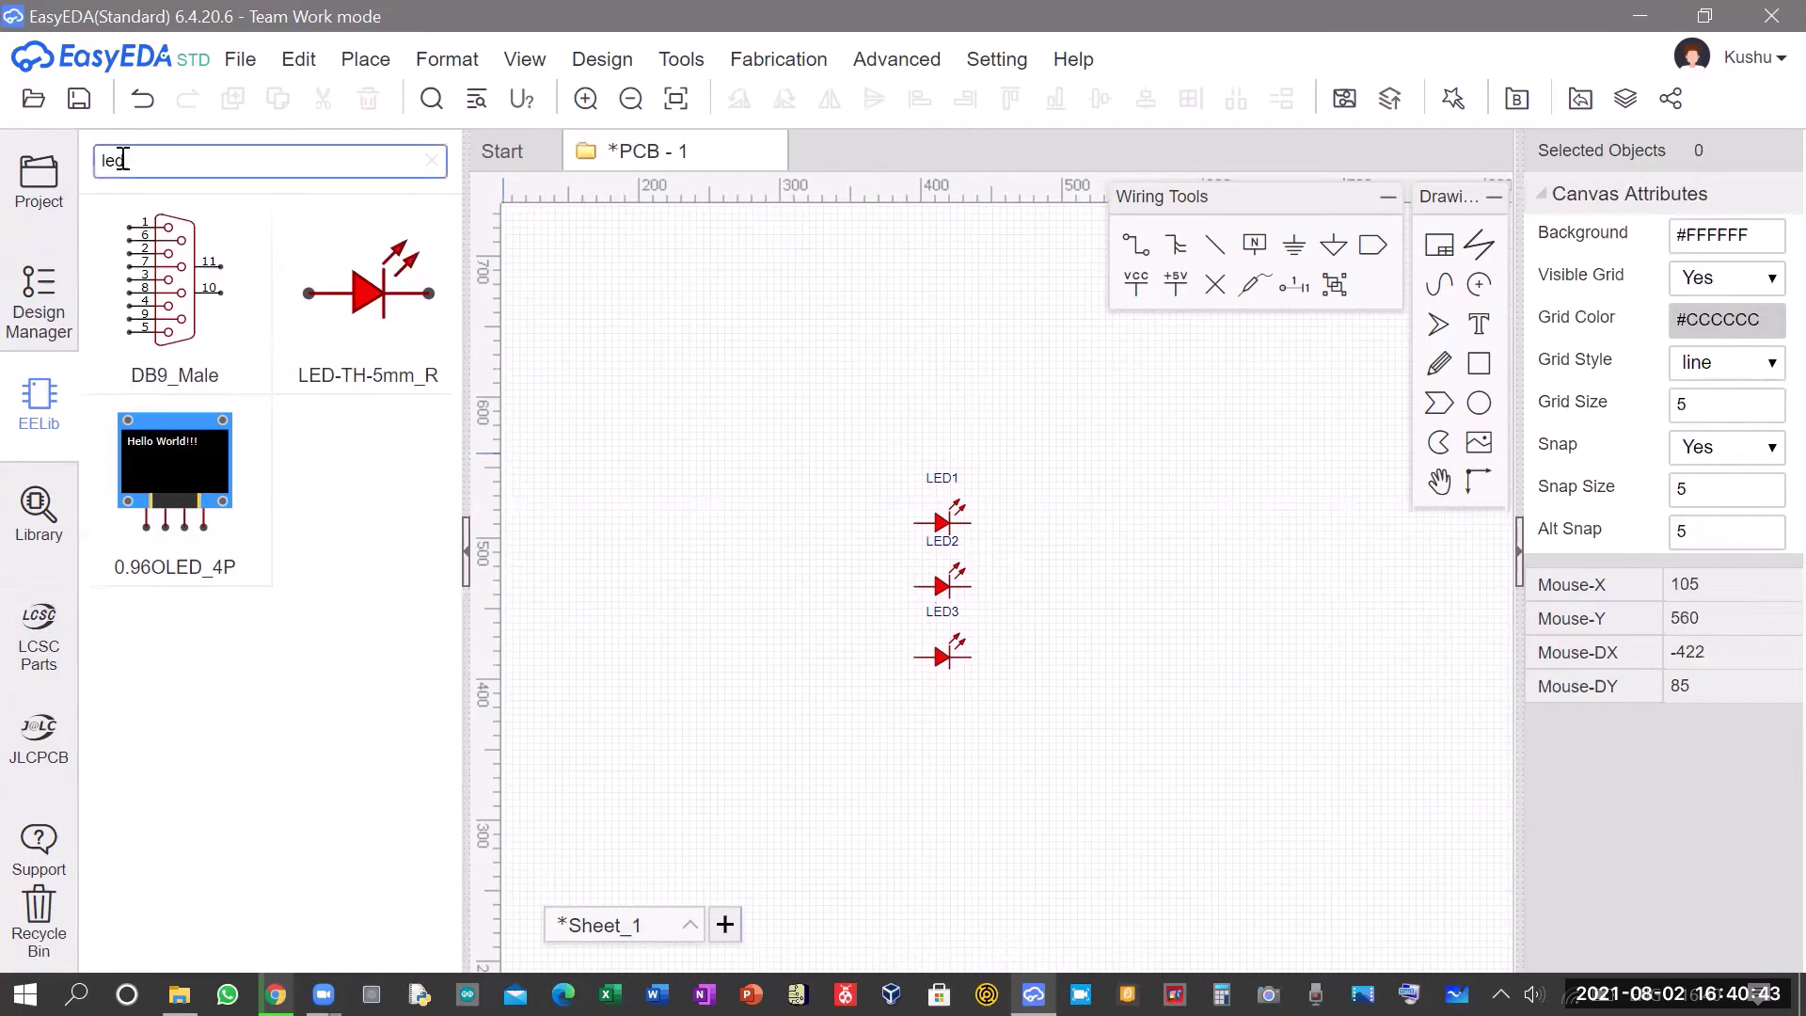
key(BackSpace)
key(BackSpace)
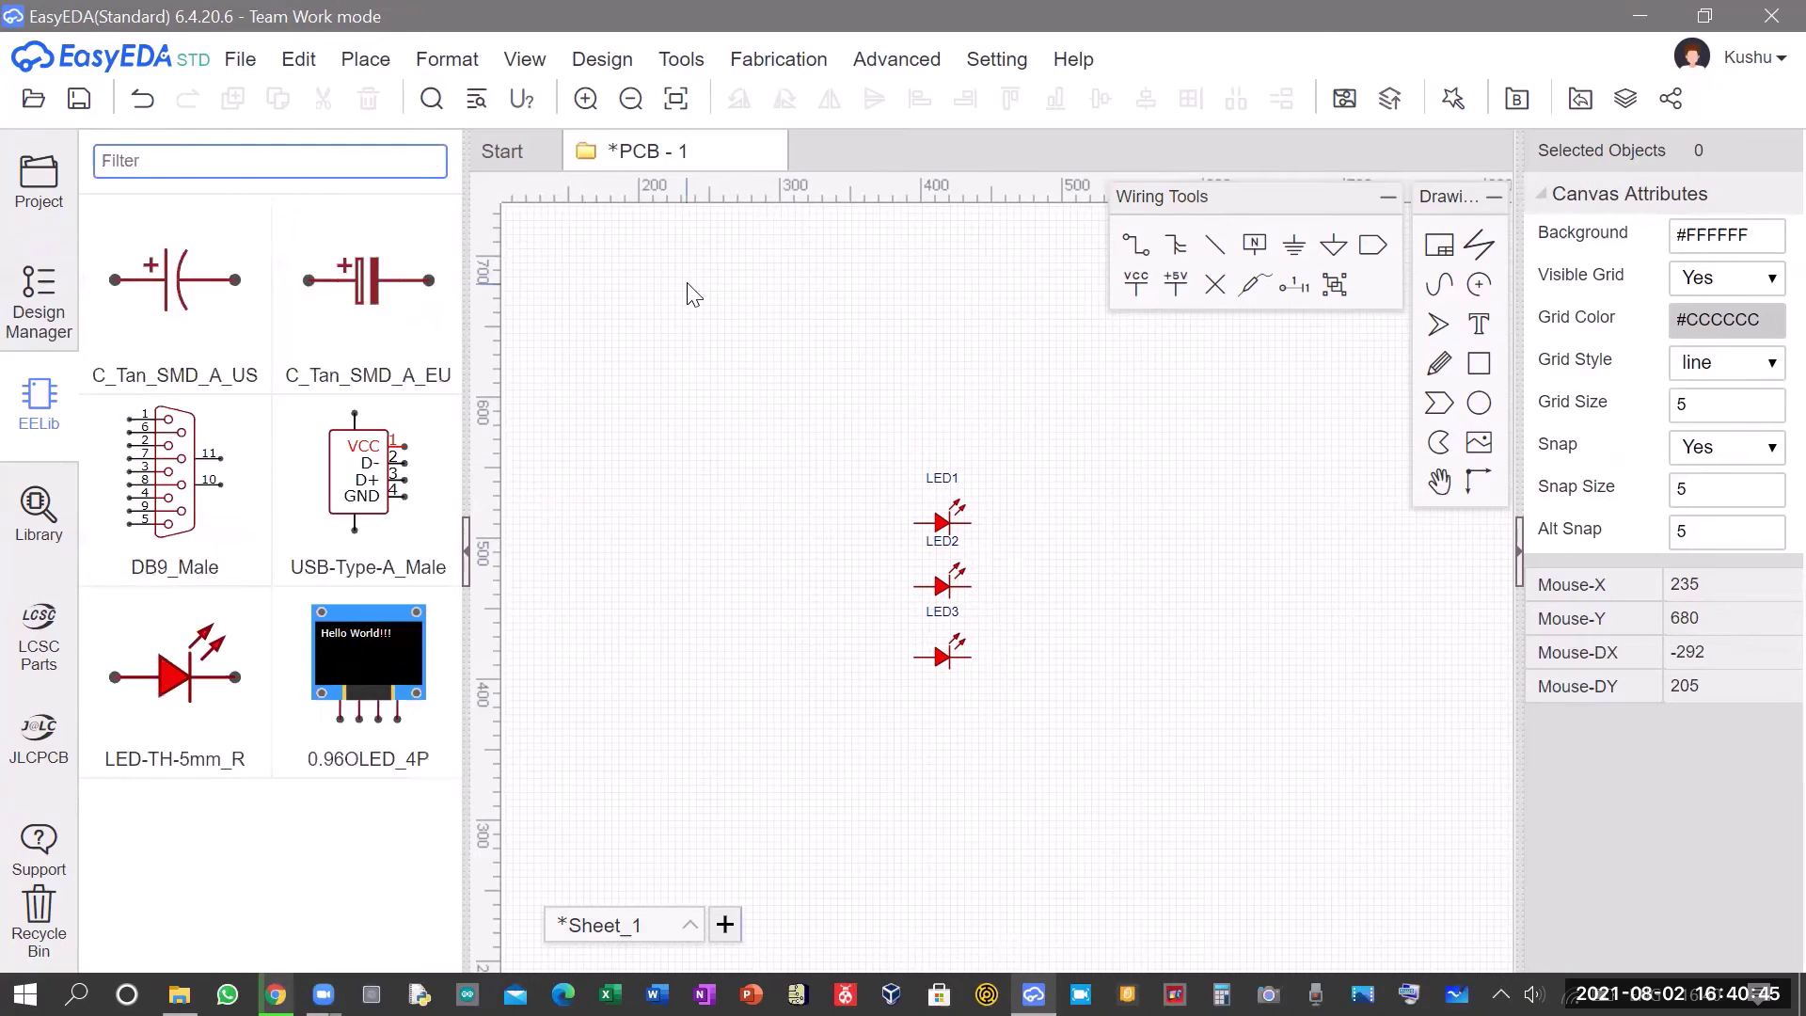
text(batte)
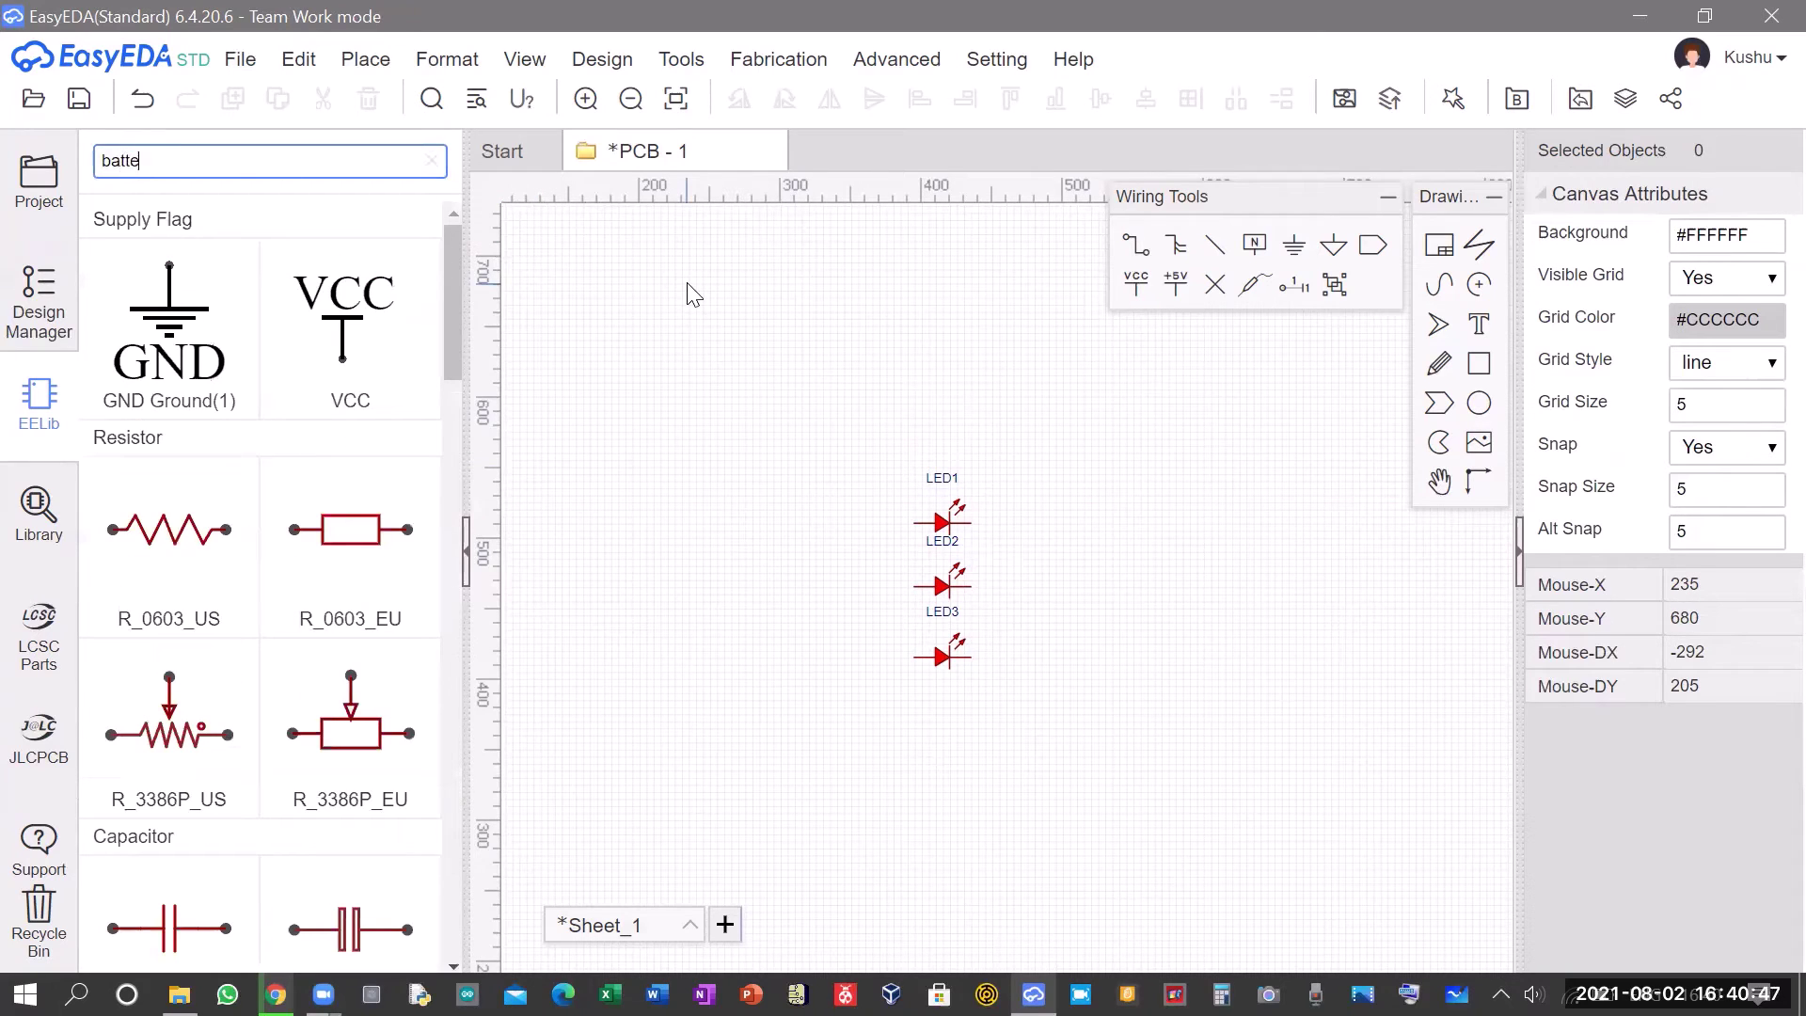
text(ry)
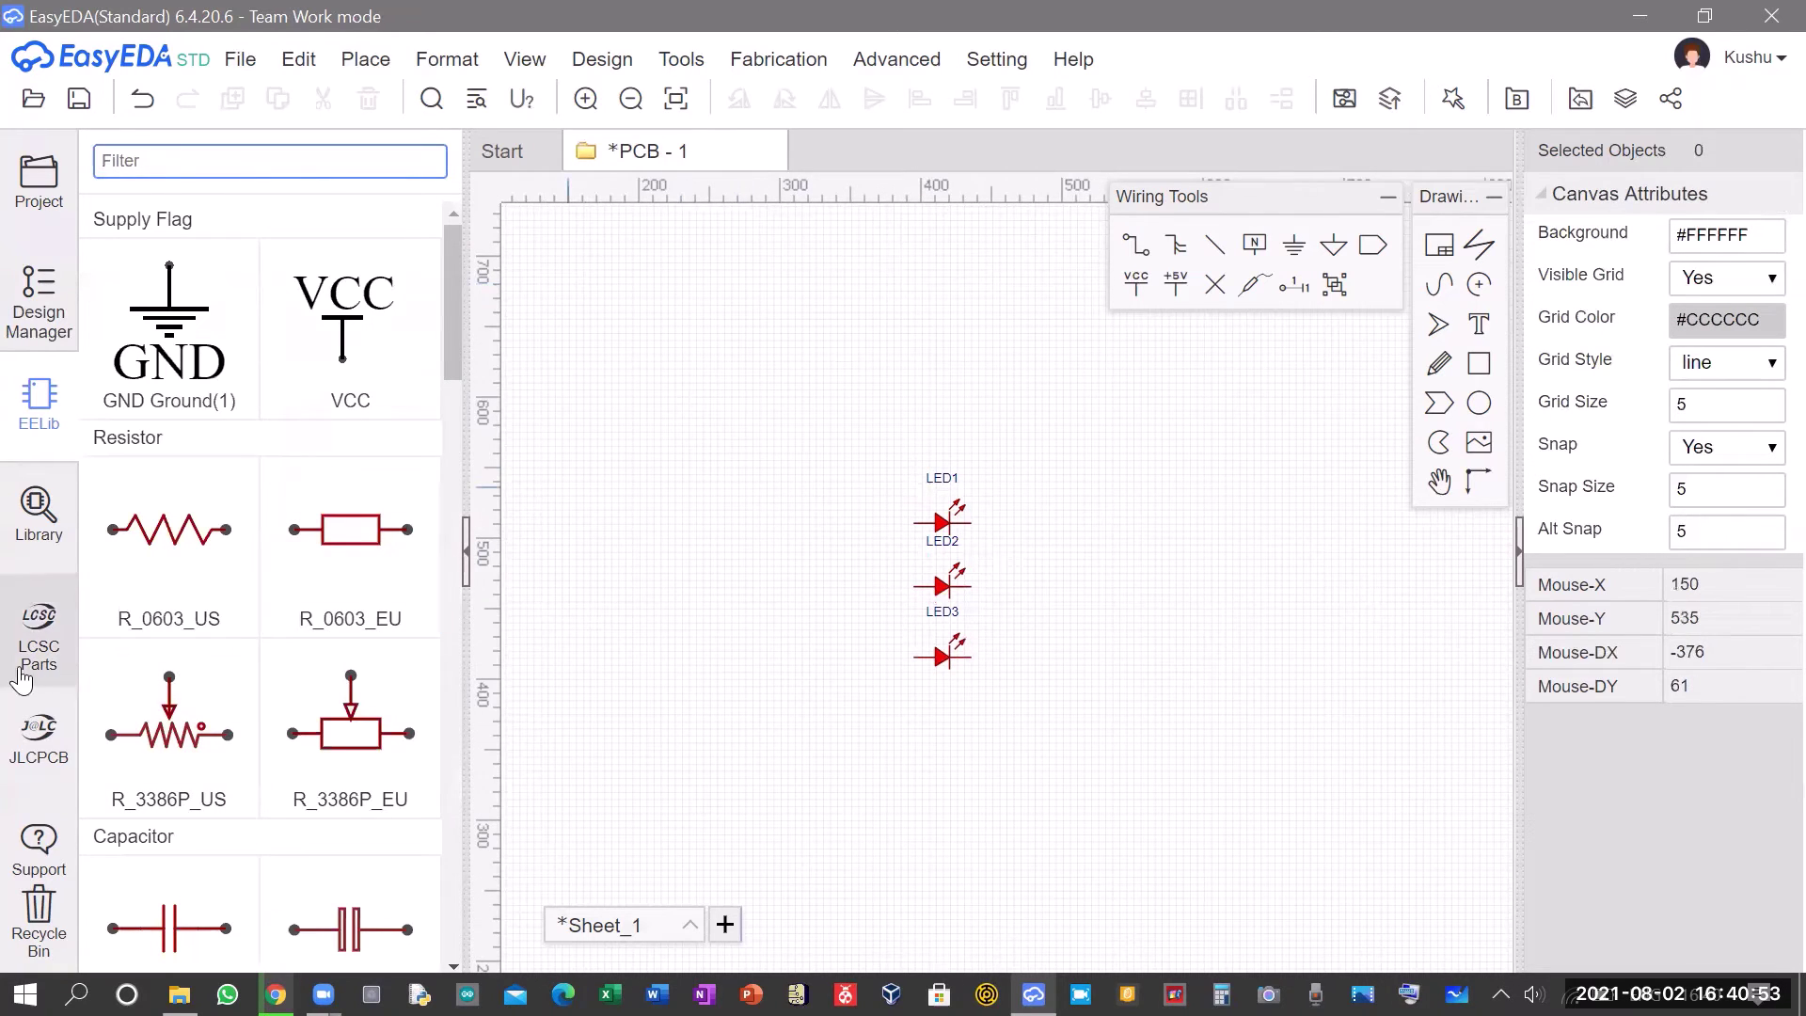
Search the component library's symbols for coin cell holder and show the System results.
click(50, 545)
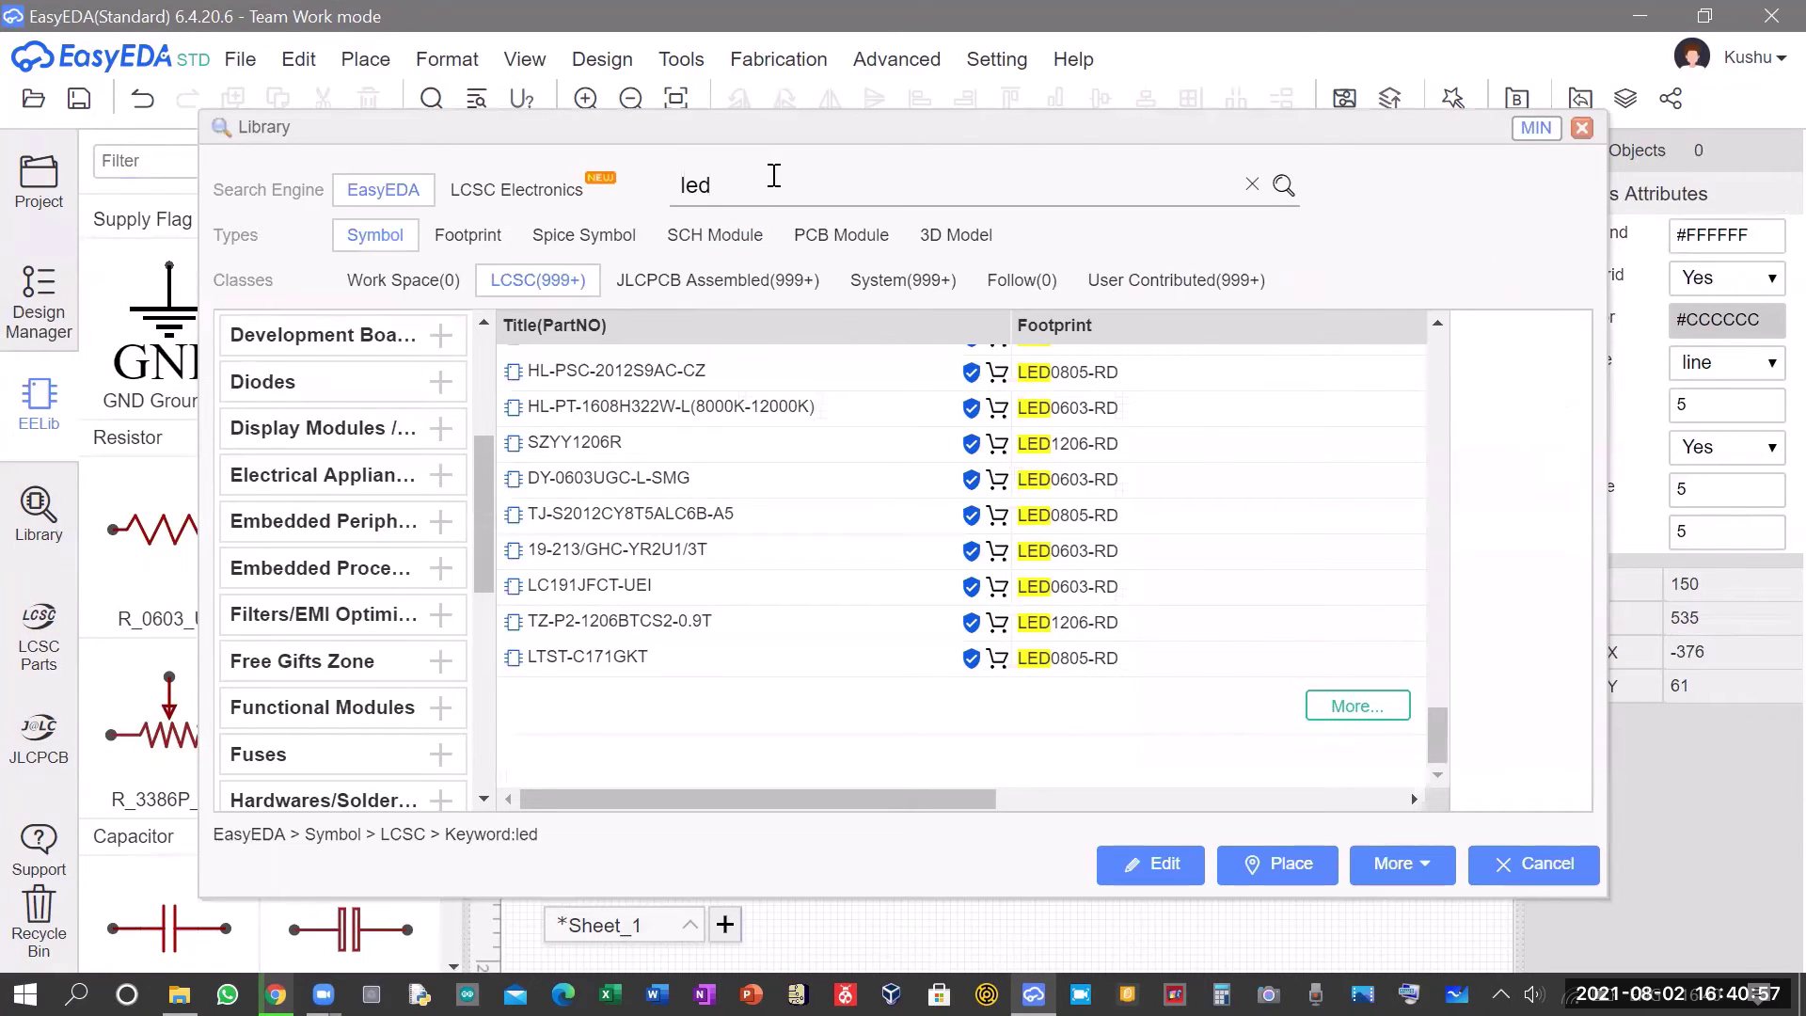
key(BackSpace)
key(BackSpace)
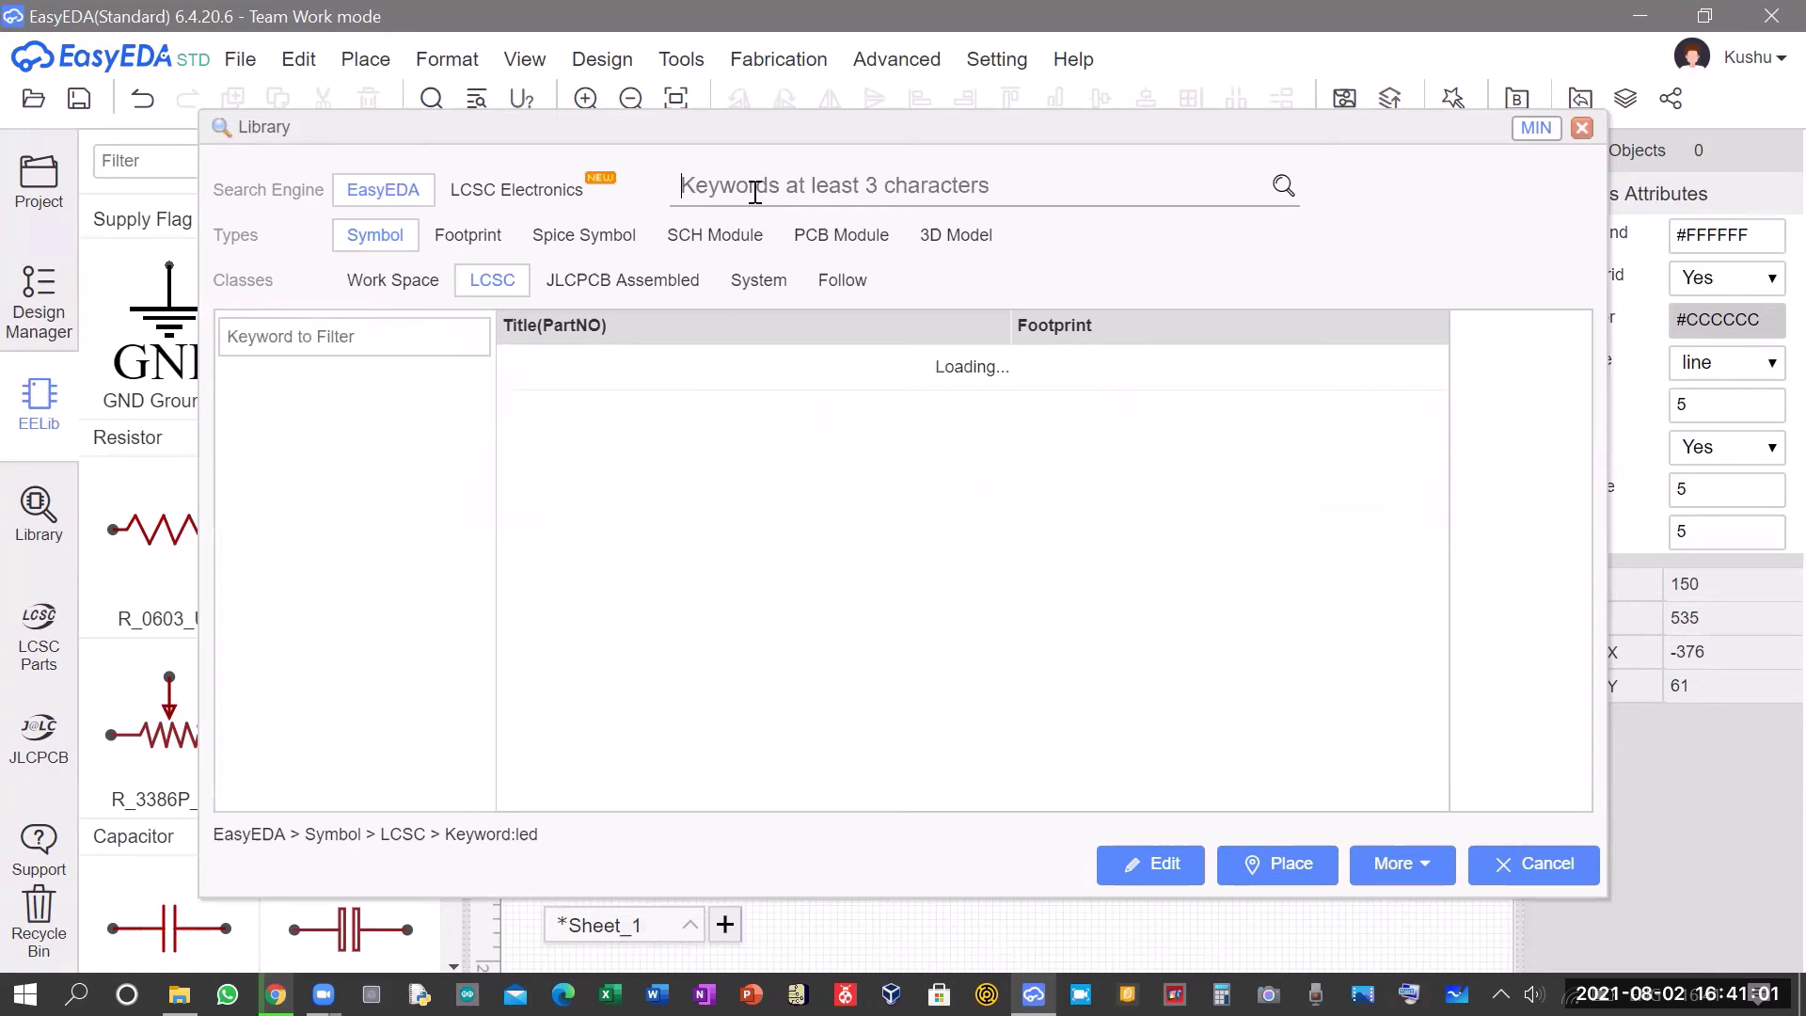
text(coin cl)
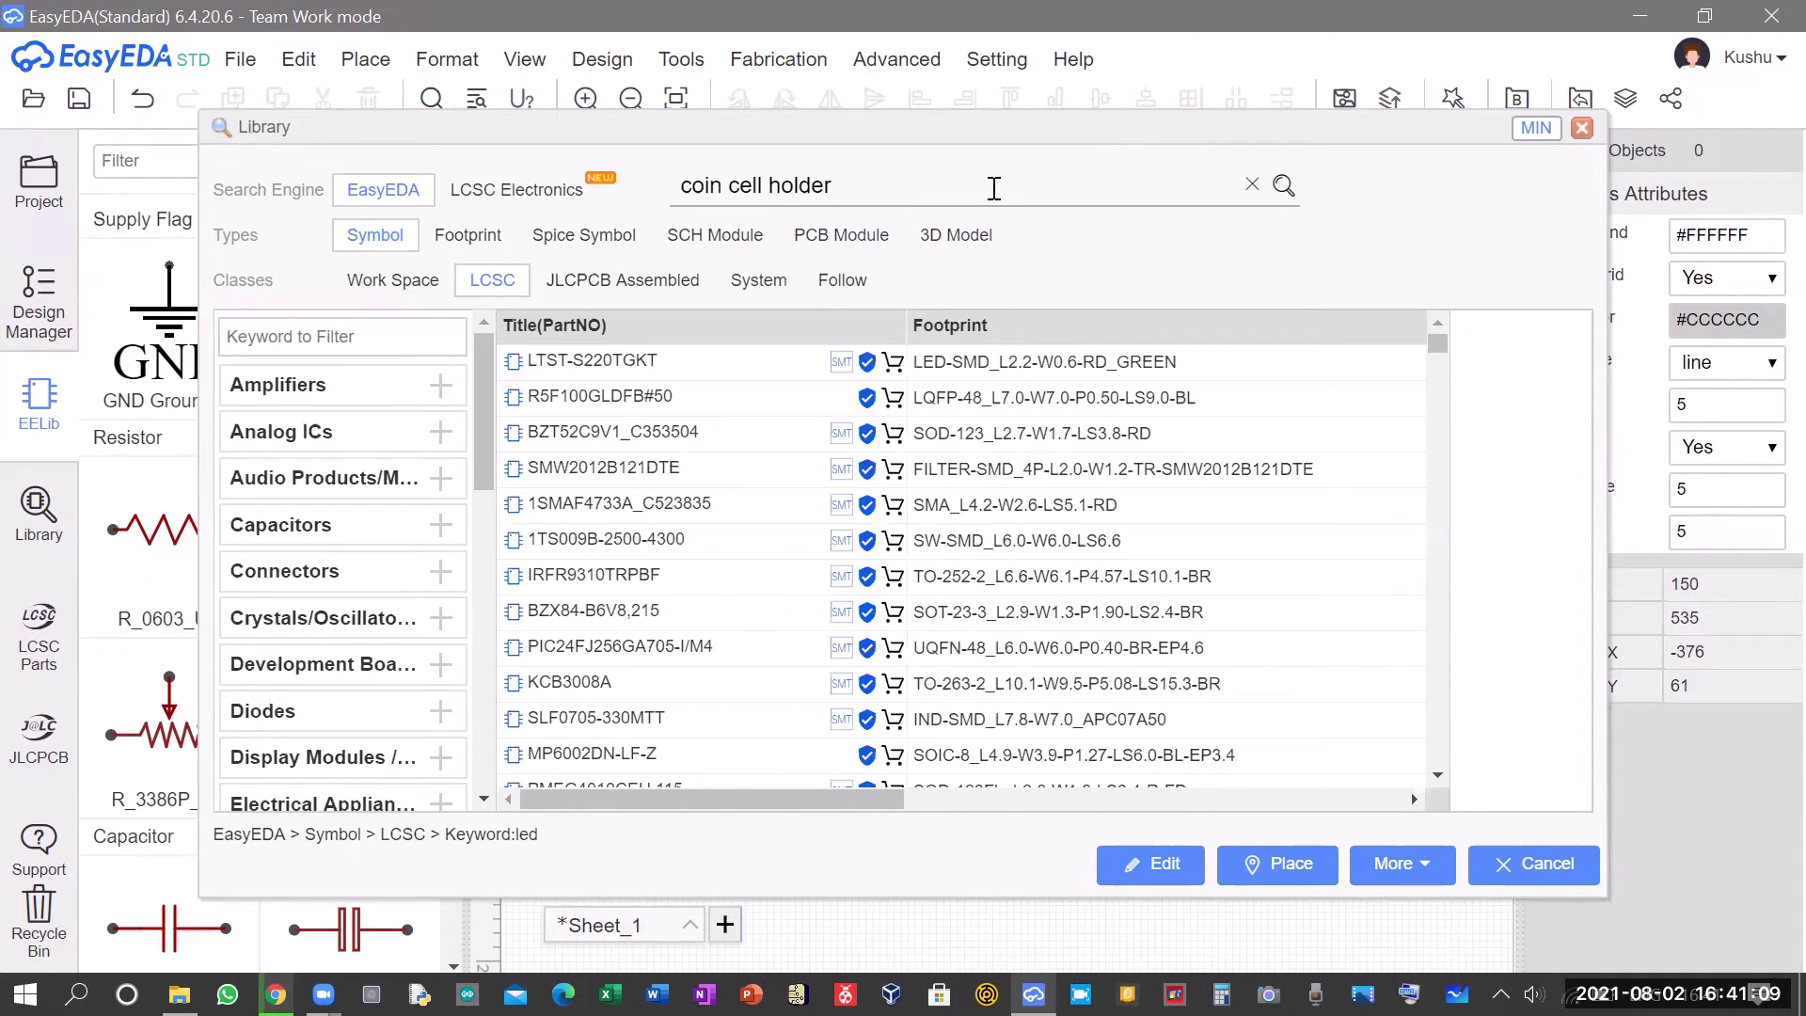
key(Return)
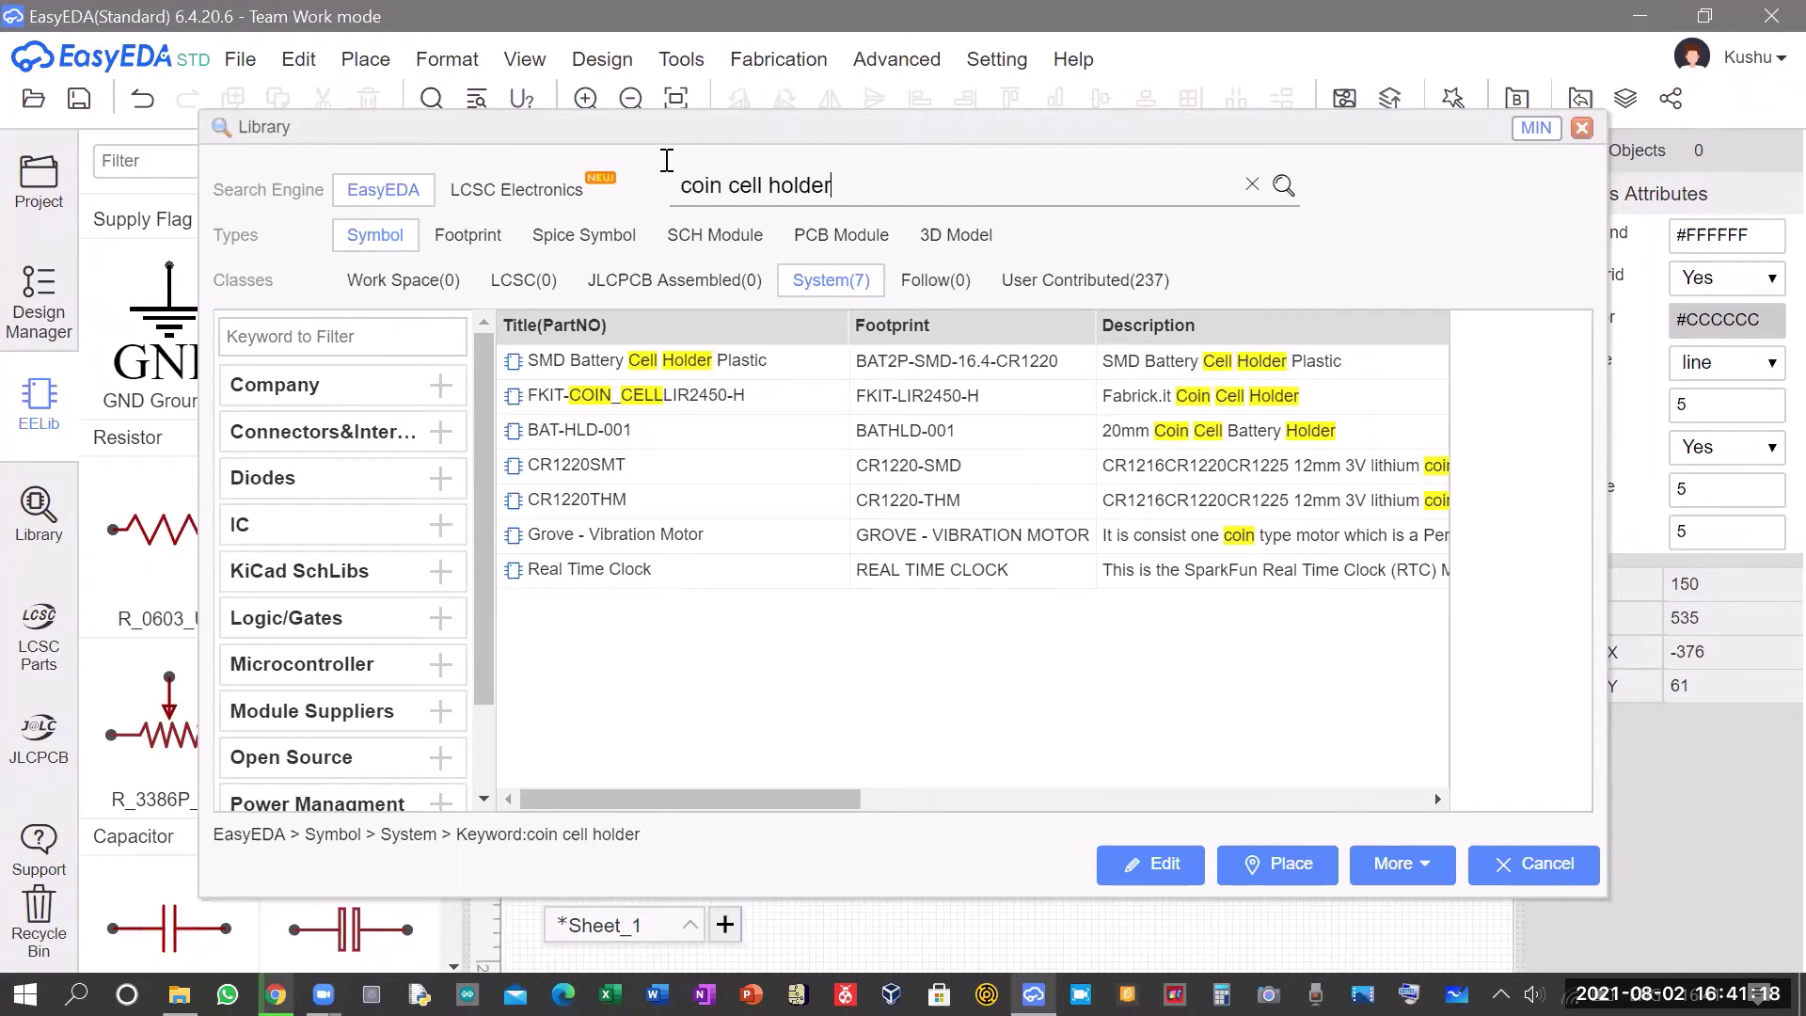
Preview the symbol and footprint of each System result, from SMD Battery Cell Holder Plastic through Real Time Clock.
click(757, 367)
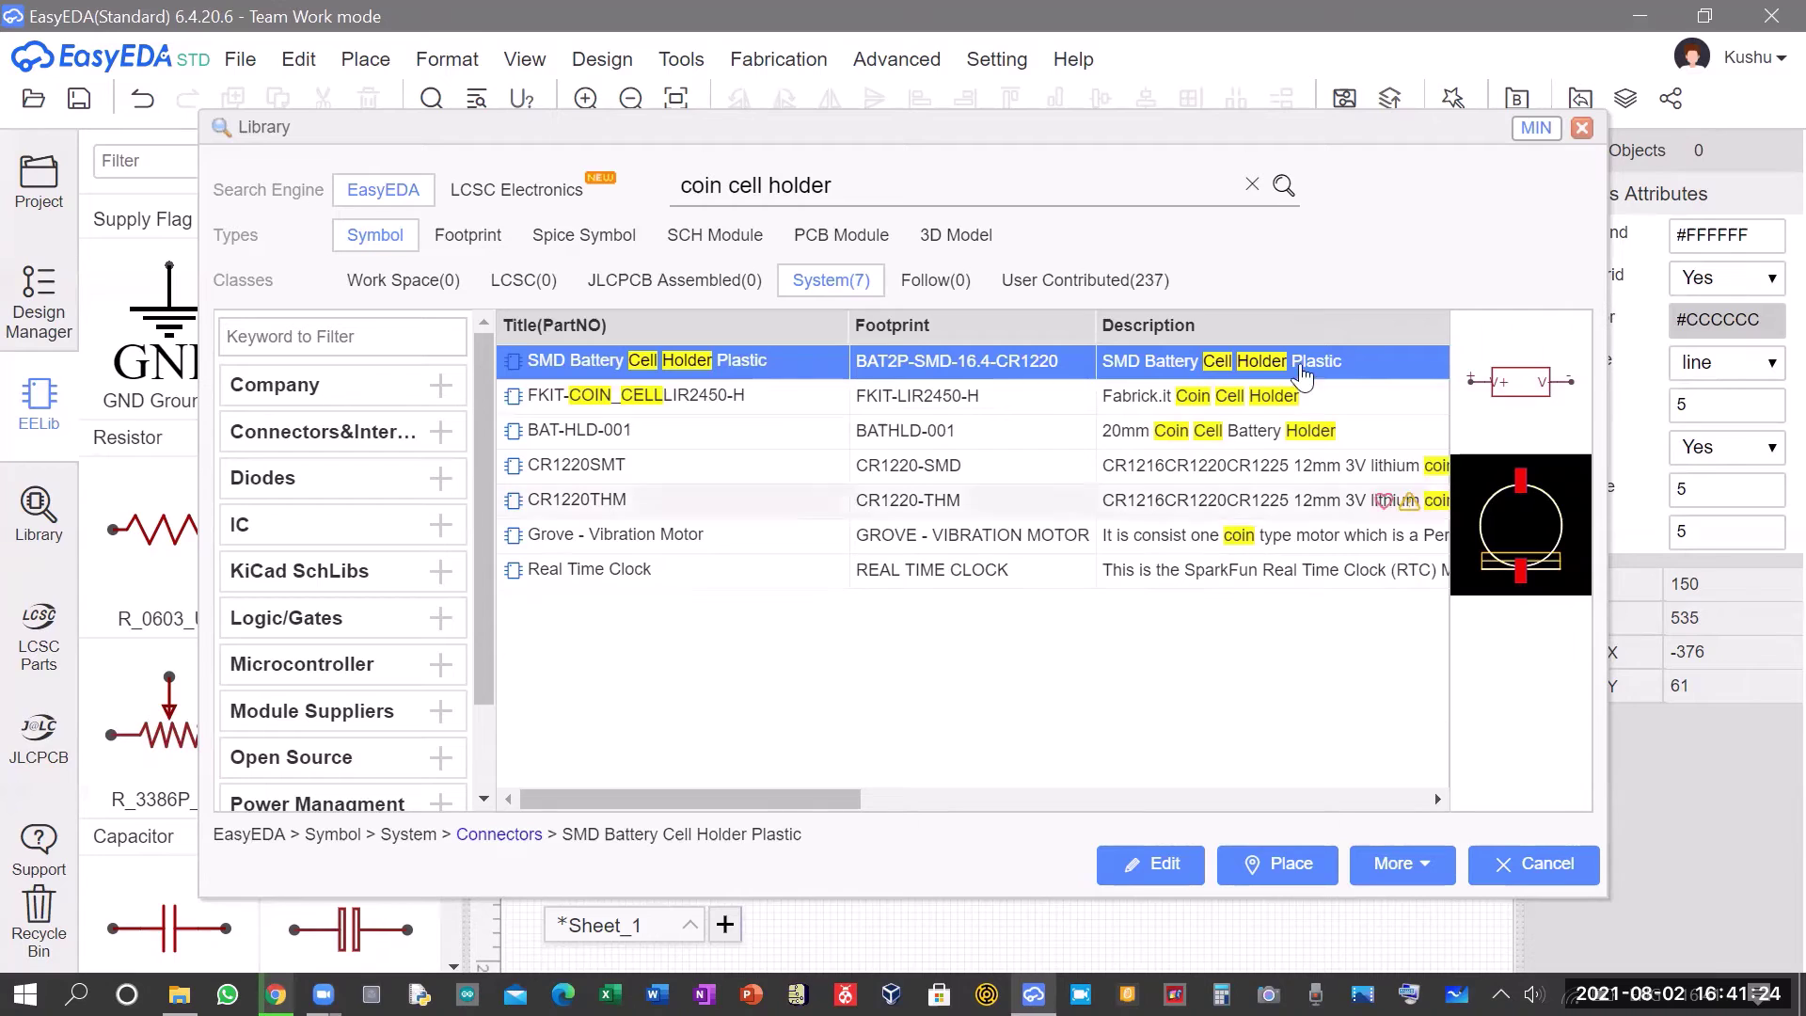
click(1327, 404)
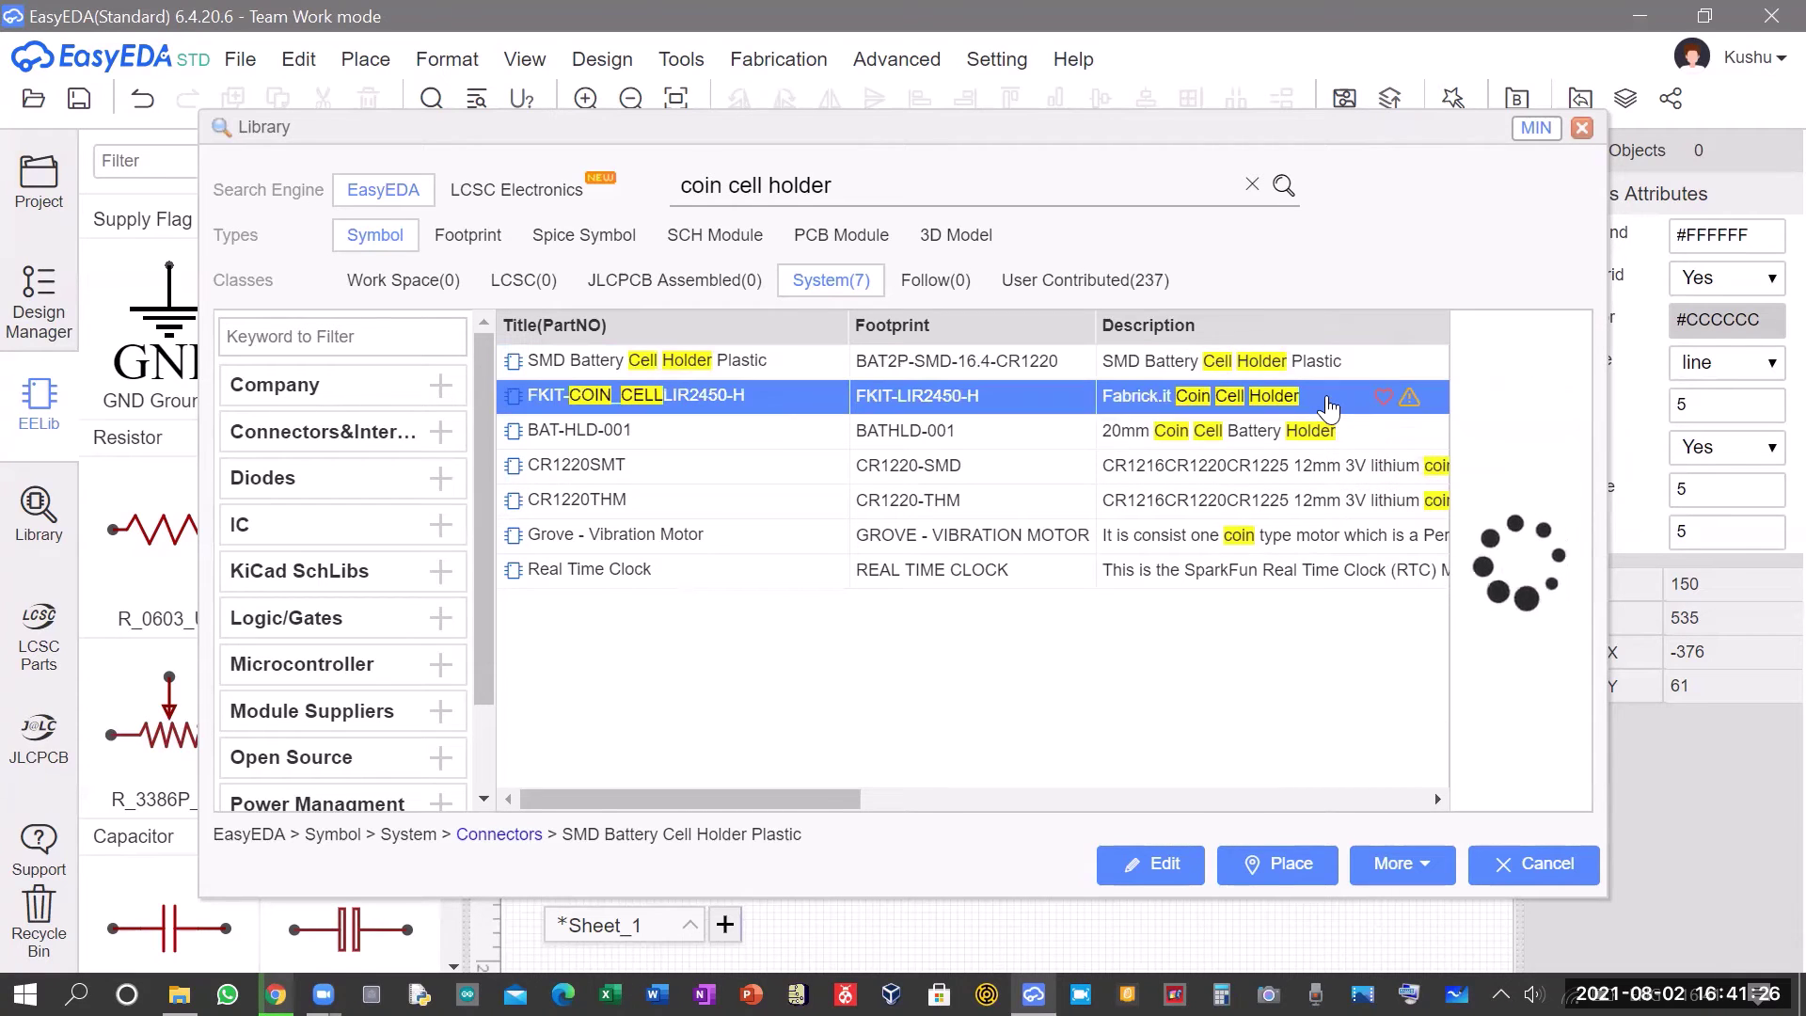
click(1309, 434)
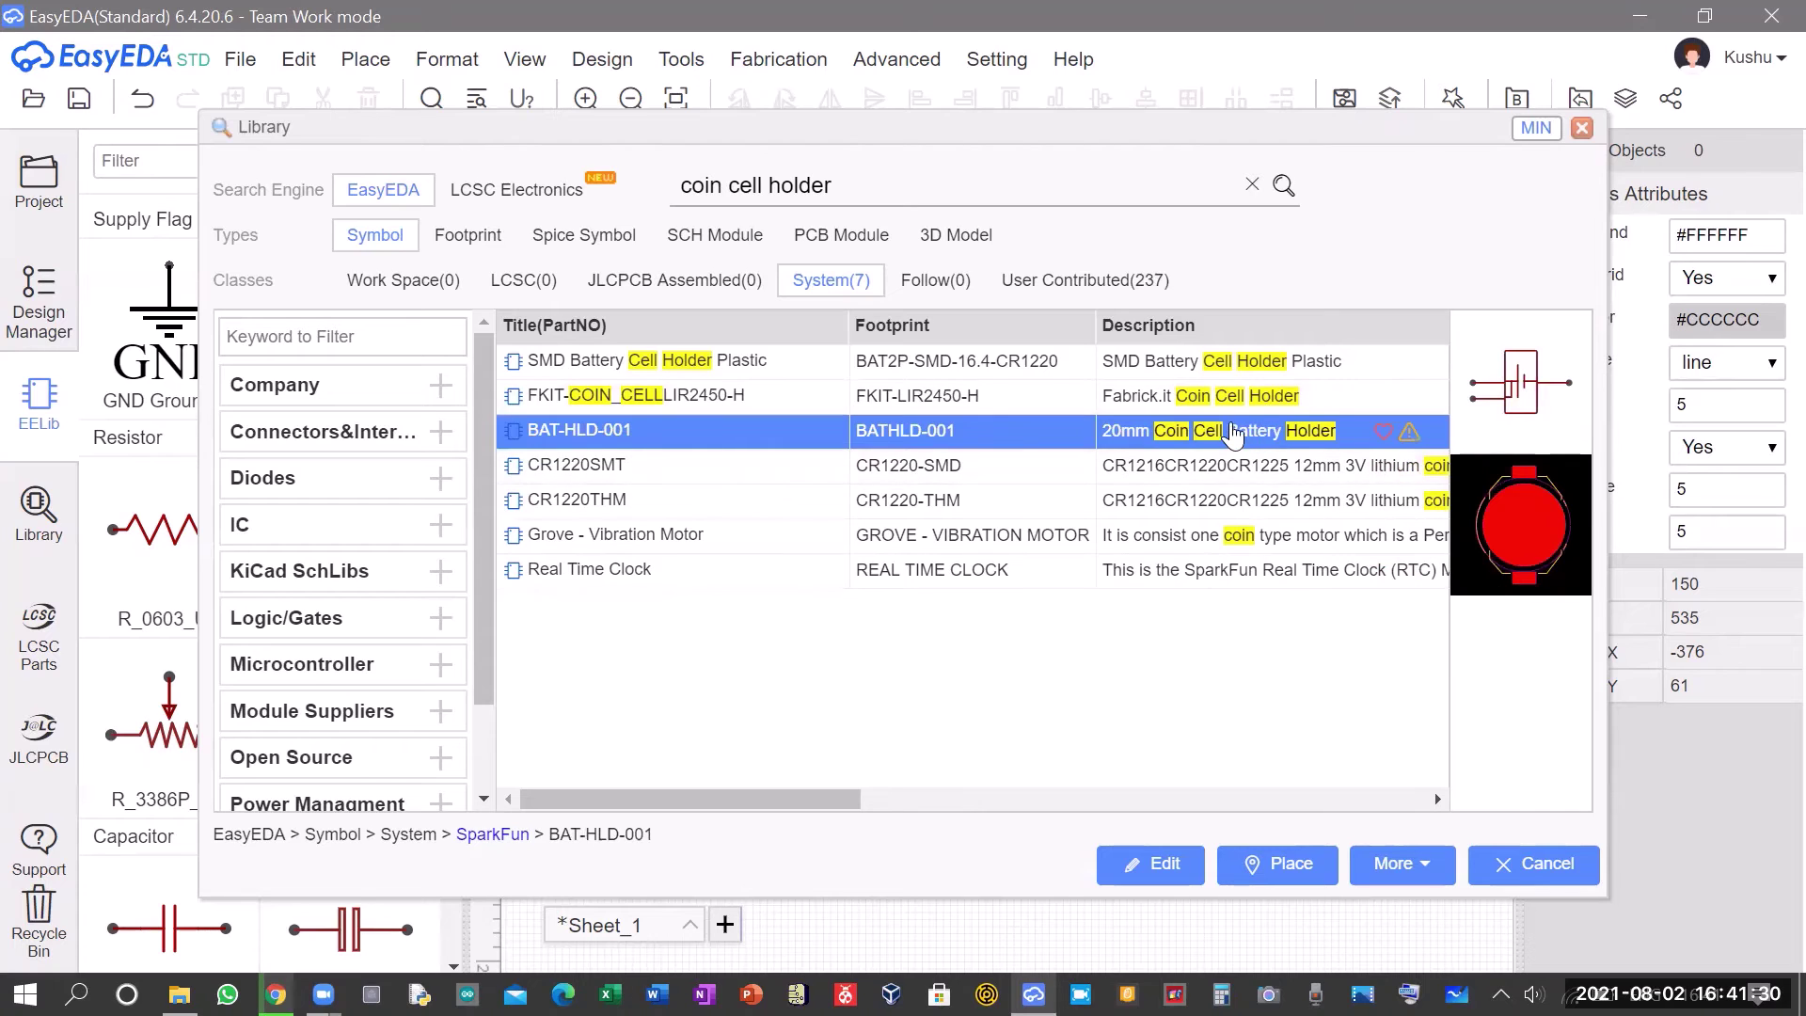
click(1166, 465)
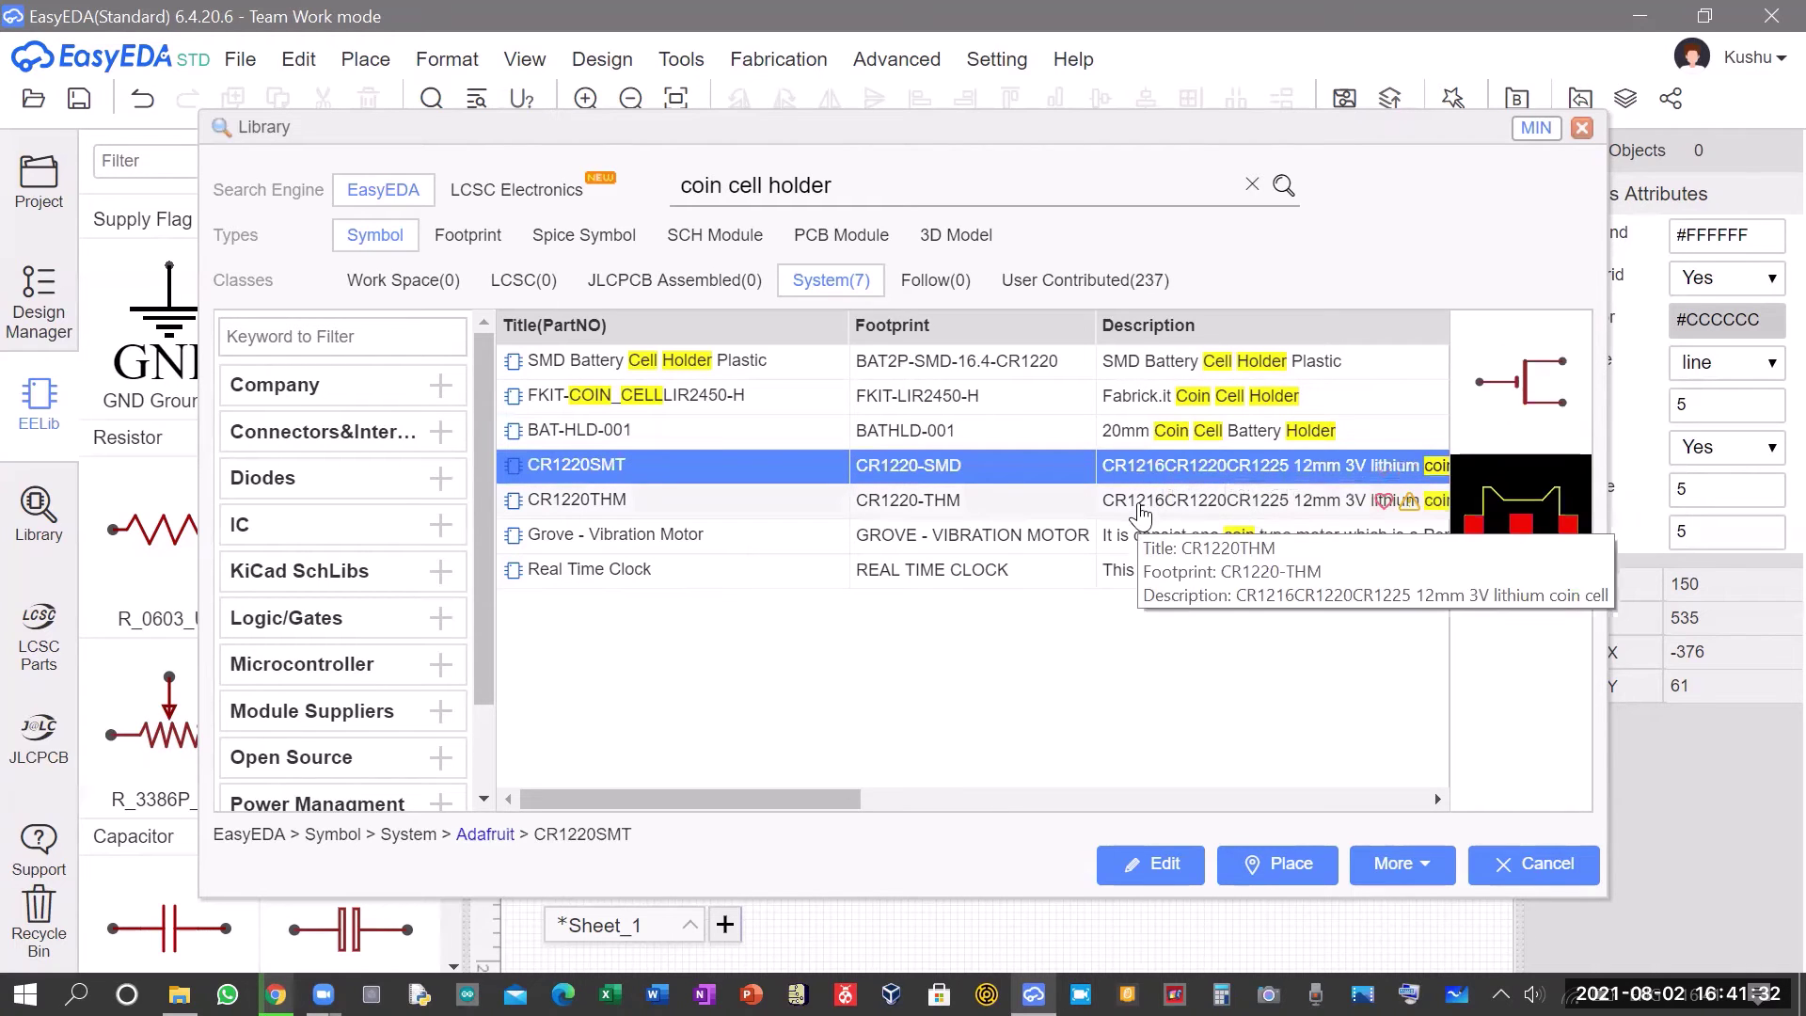
click(1154, 499)
click(1134, 536)
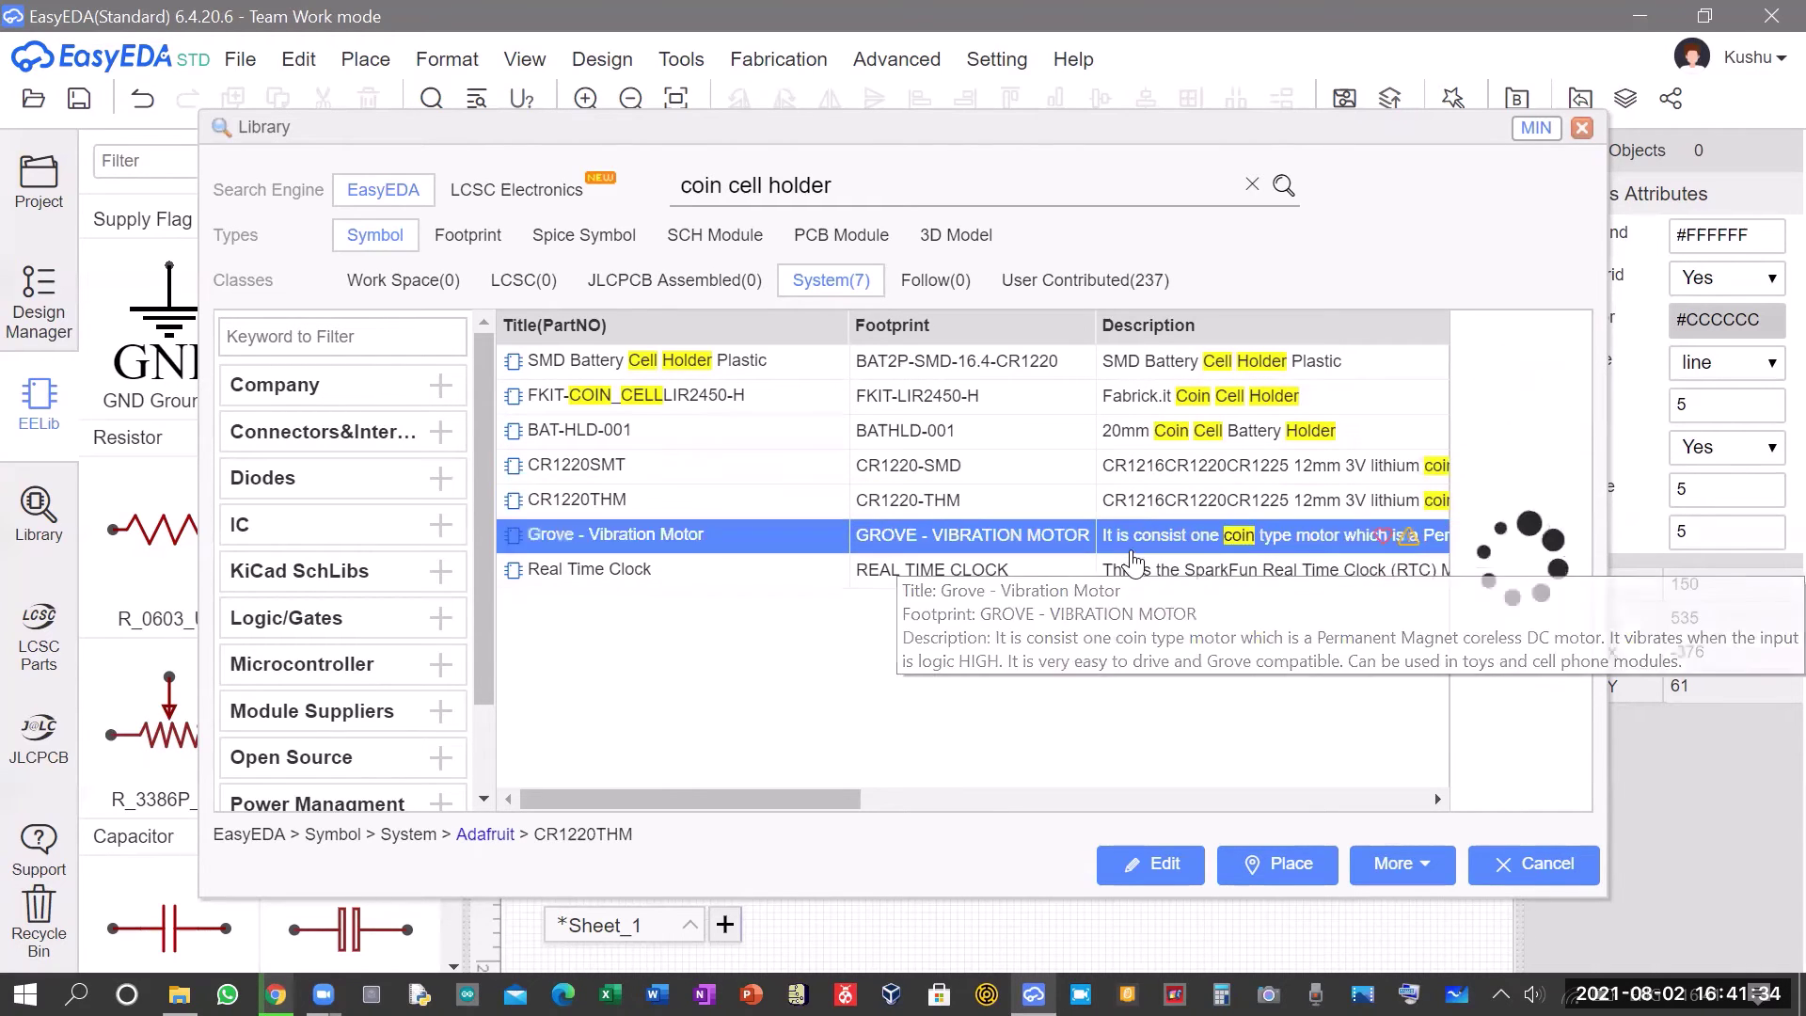
click(1111, 576)
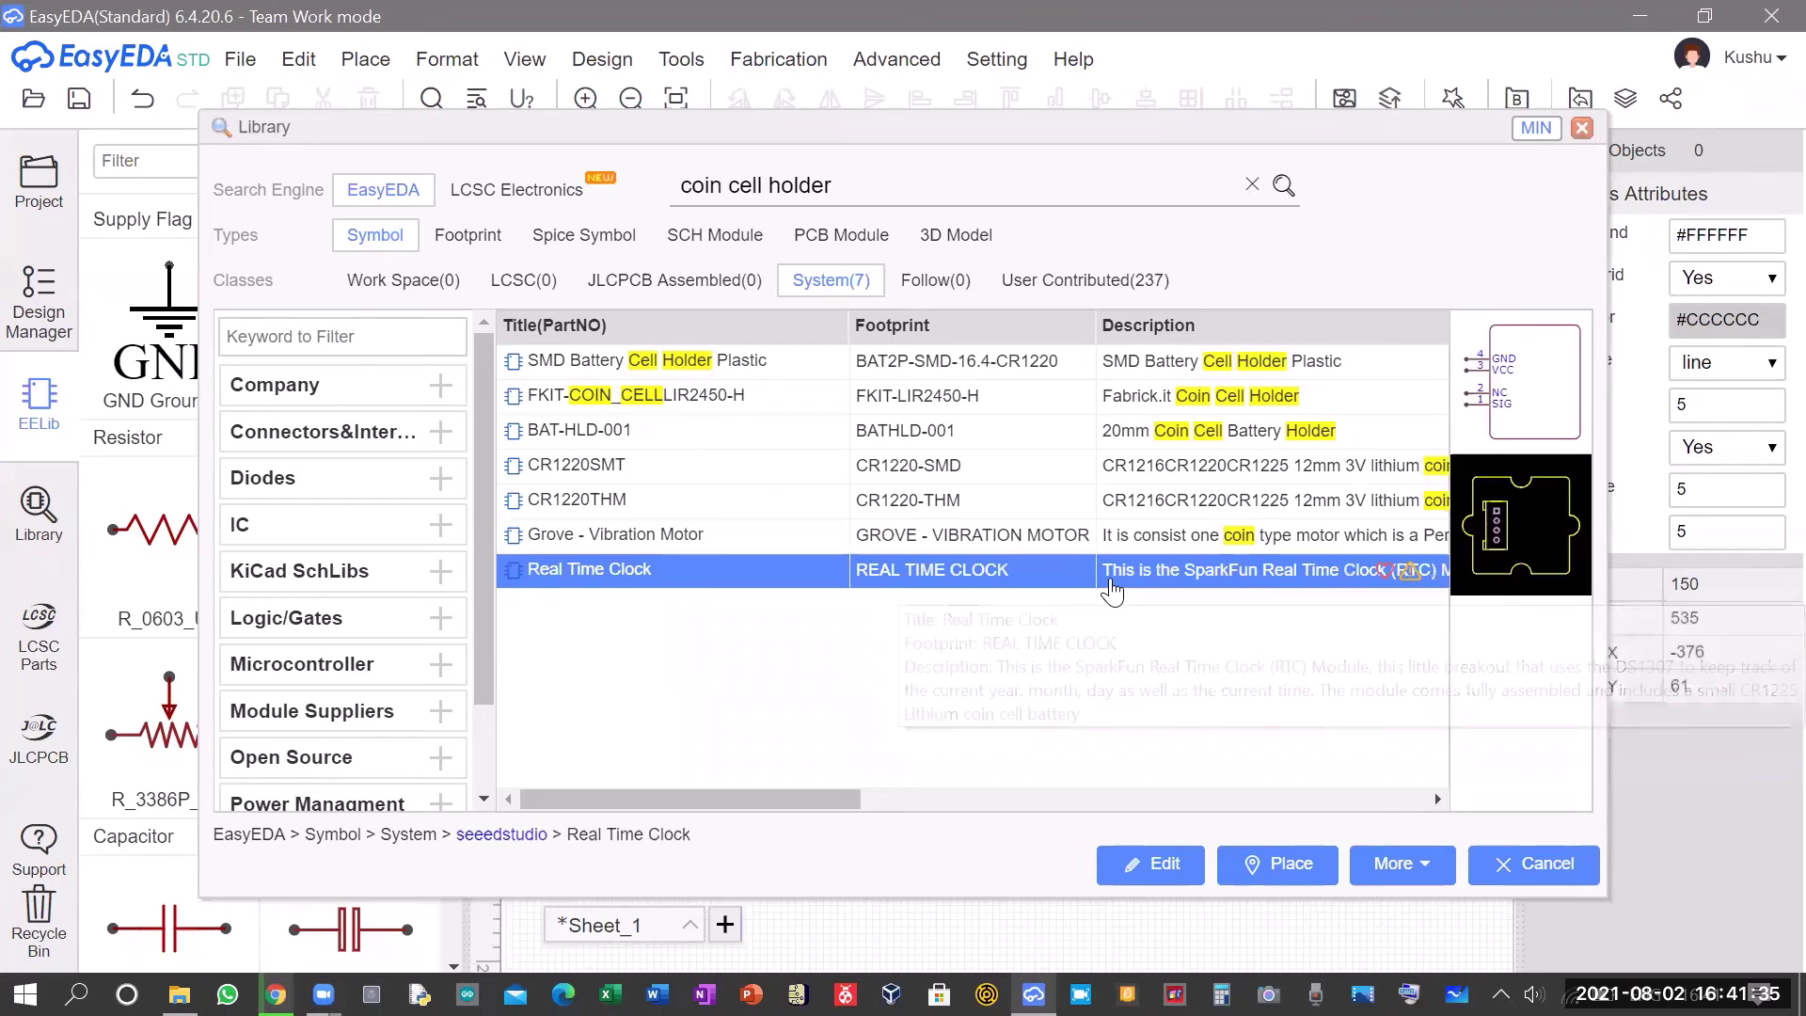
Place one SMD Battery Cell Holder Plastic upright on the sheet, to the right of the three LEDs.
click(1105, 362)
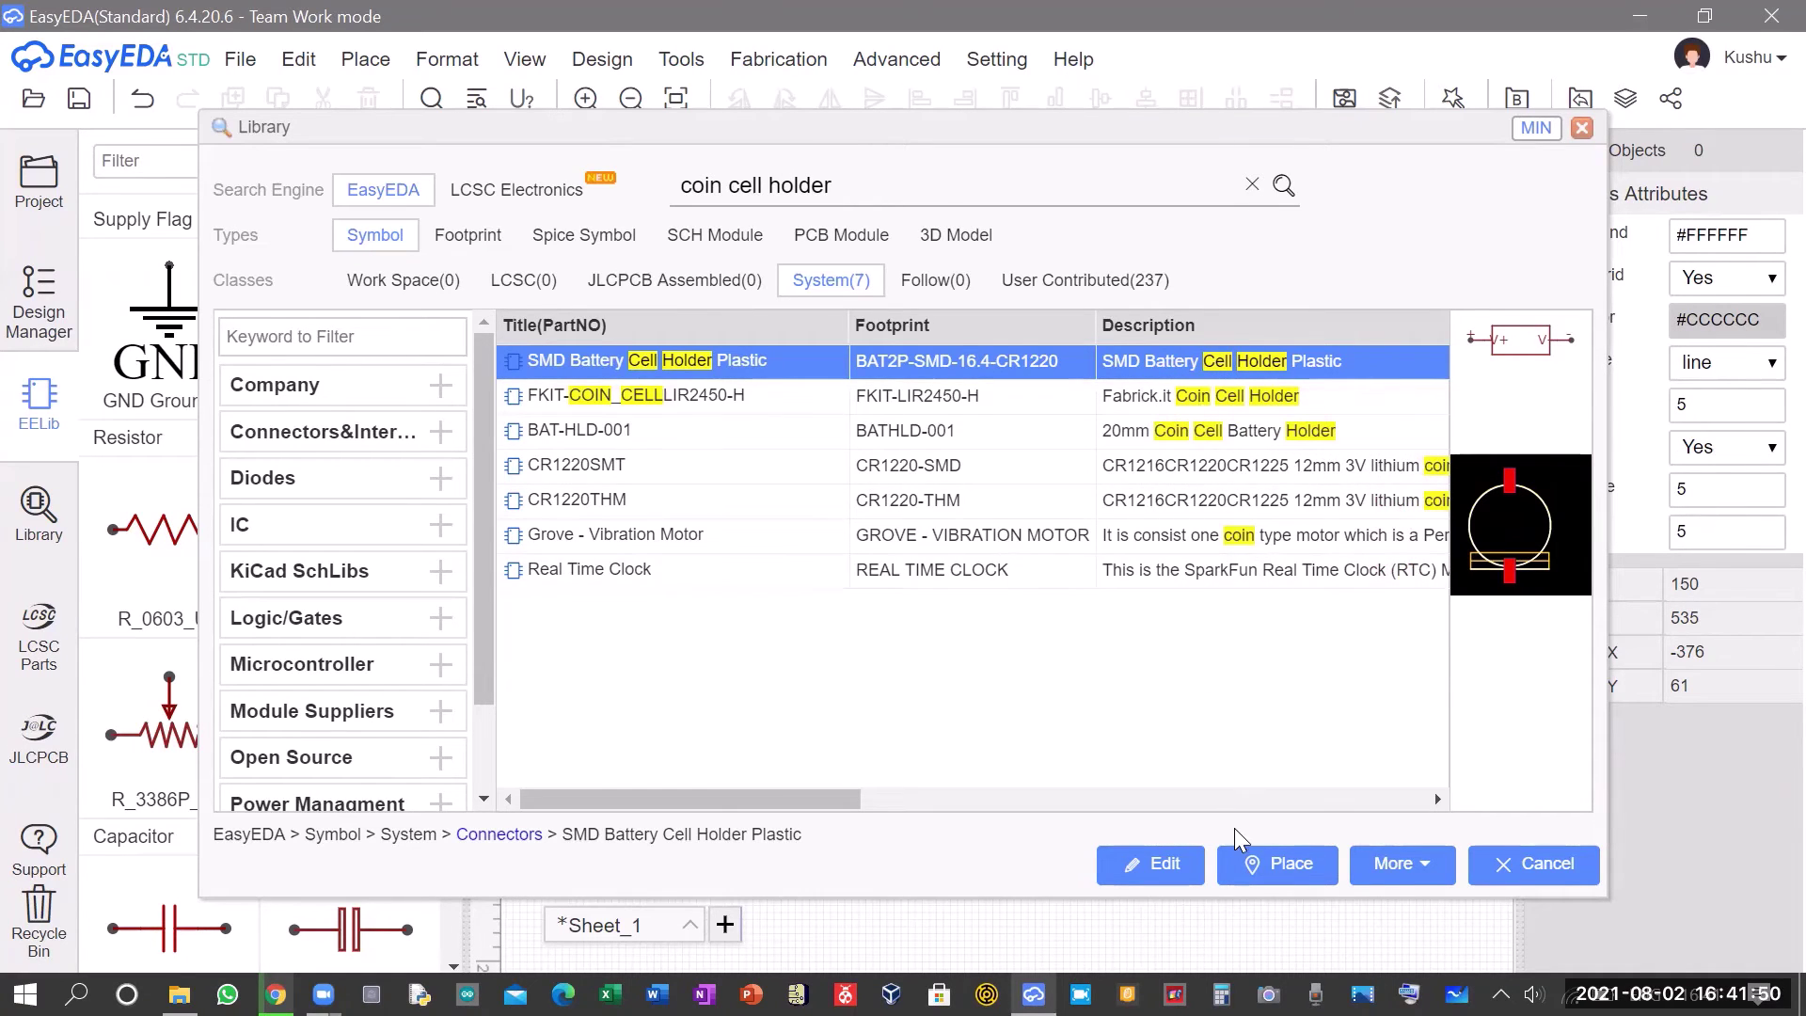
click(1260, 863)
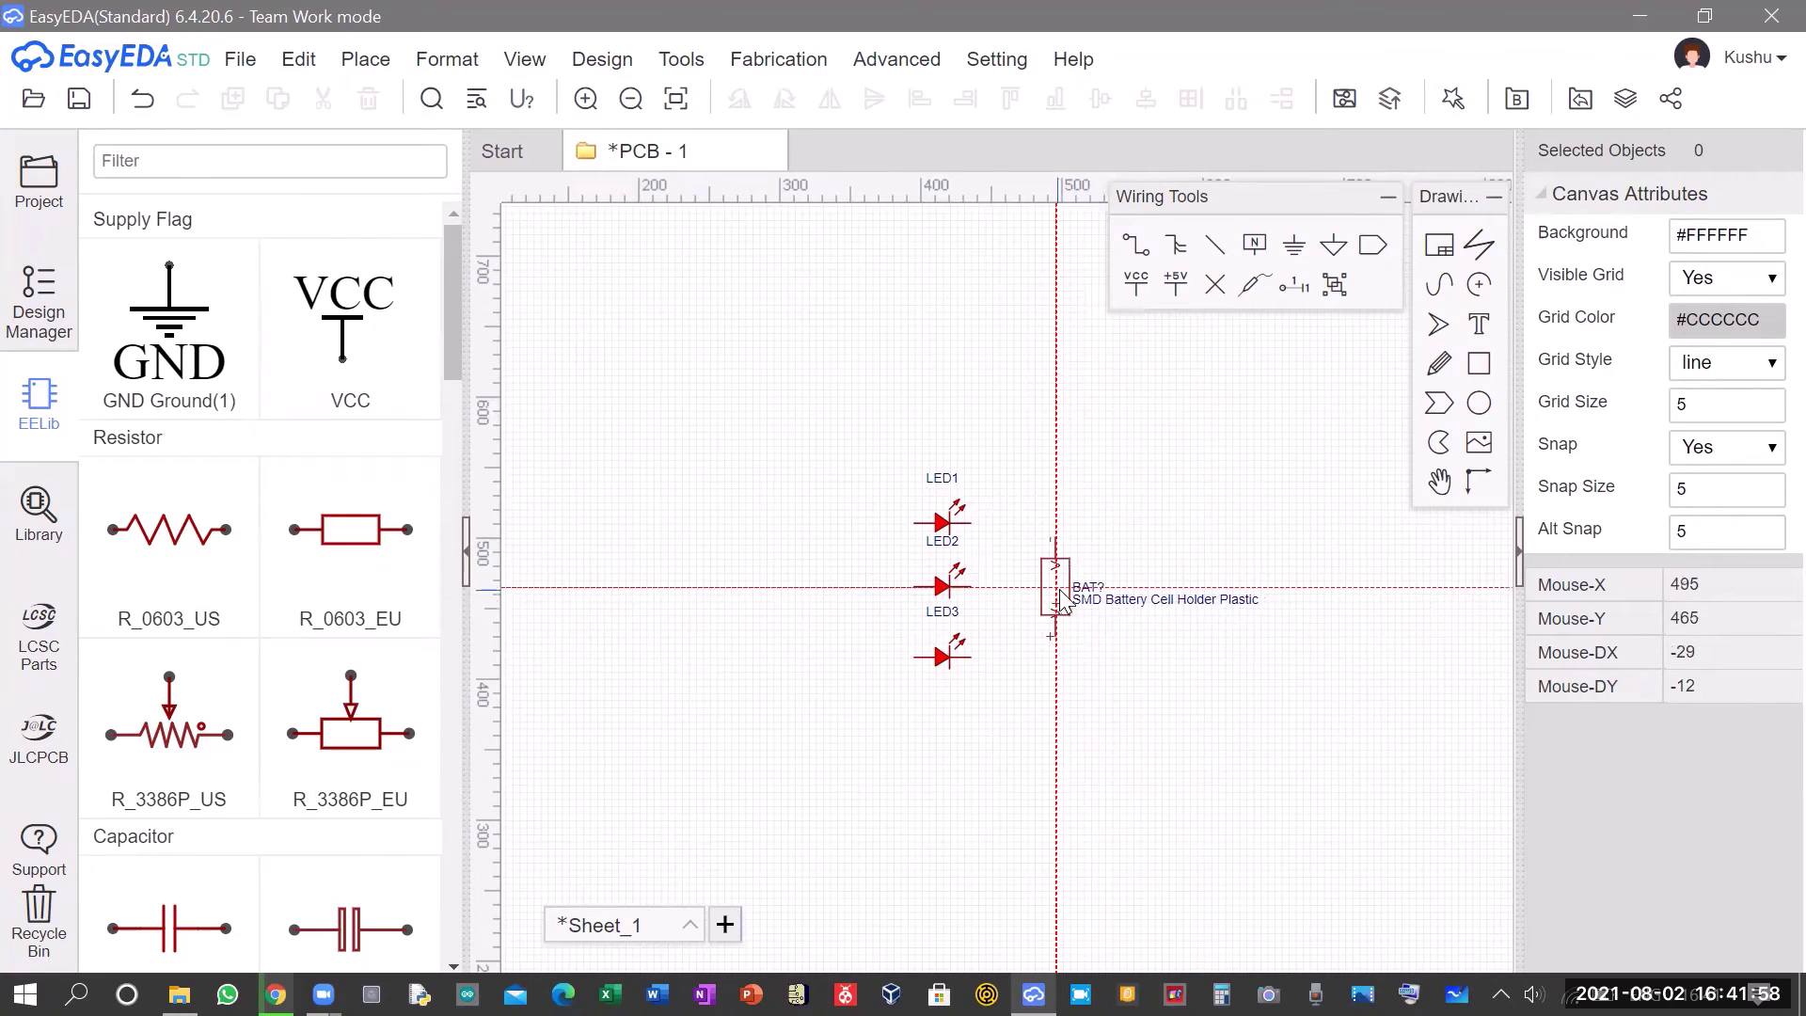
click(1083, 606)
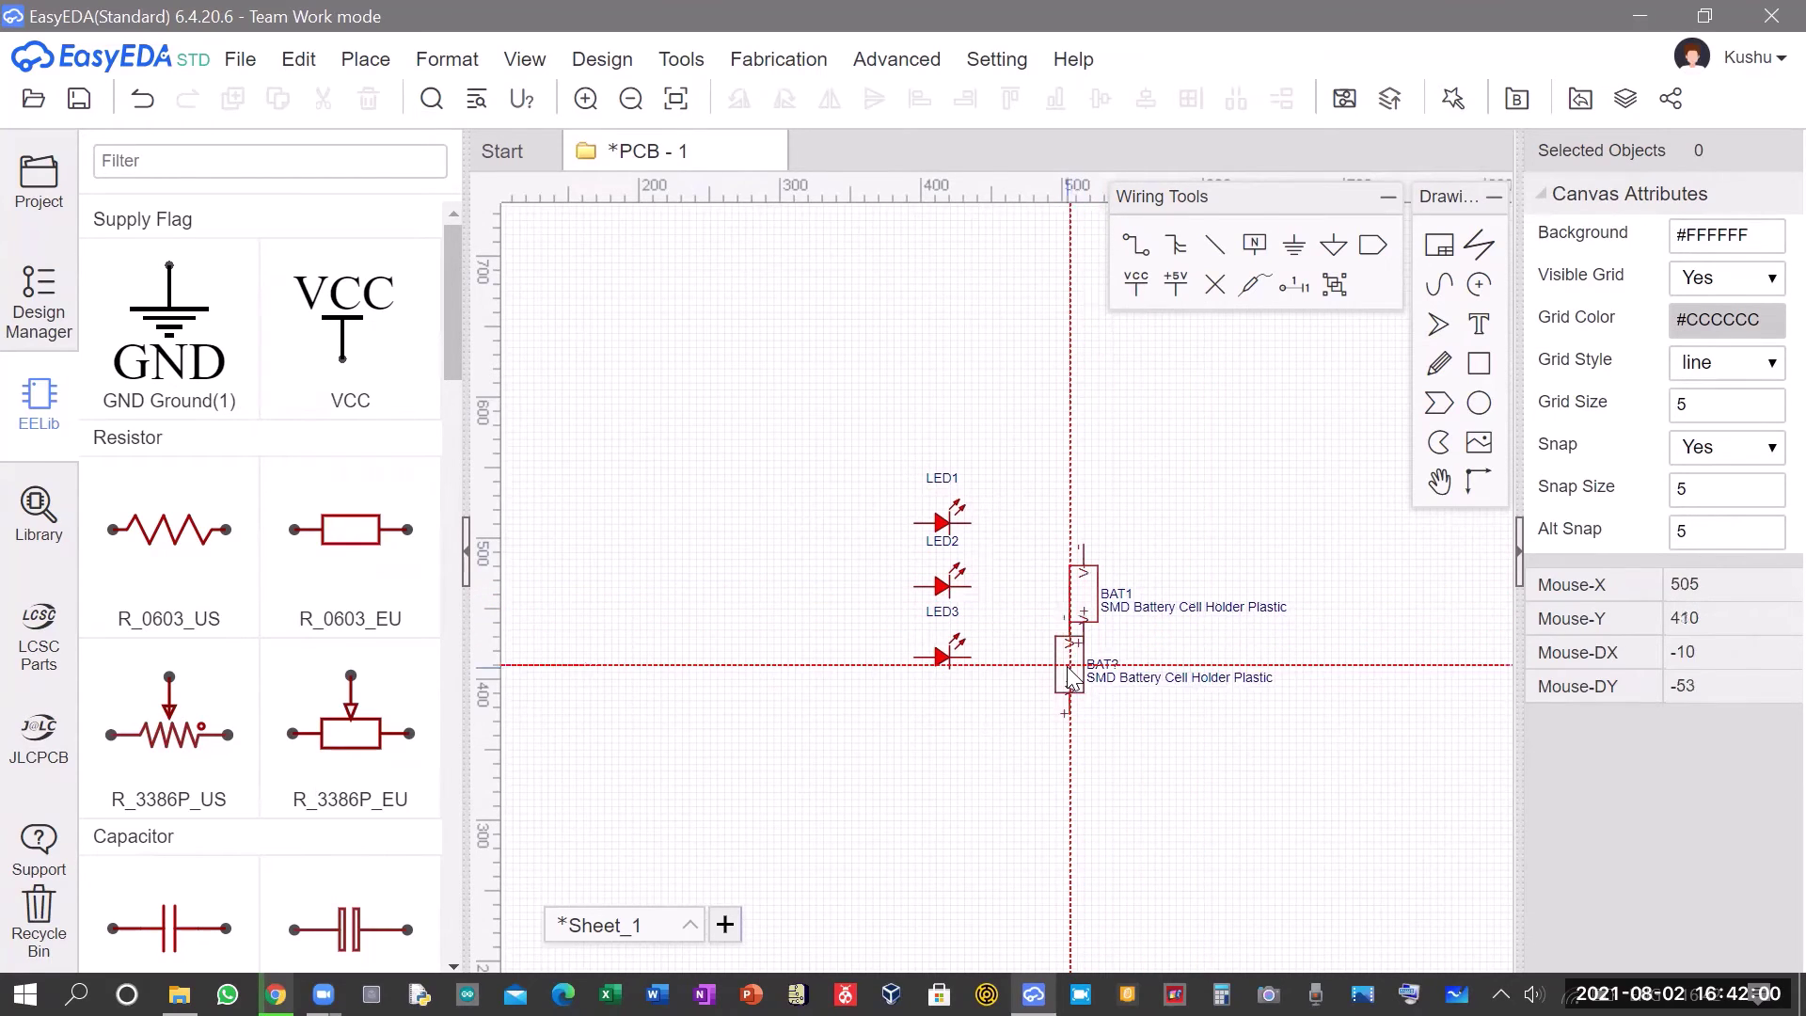
key(Escape)
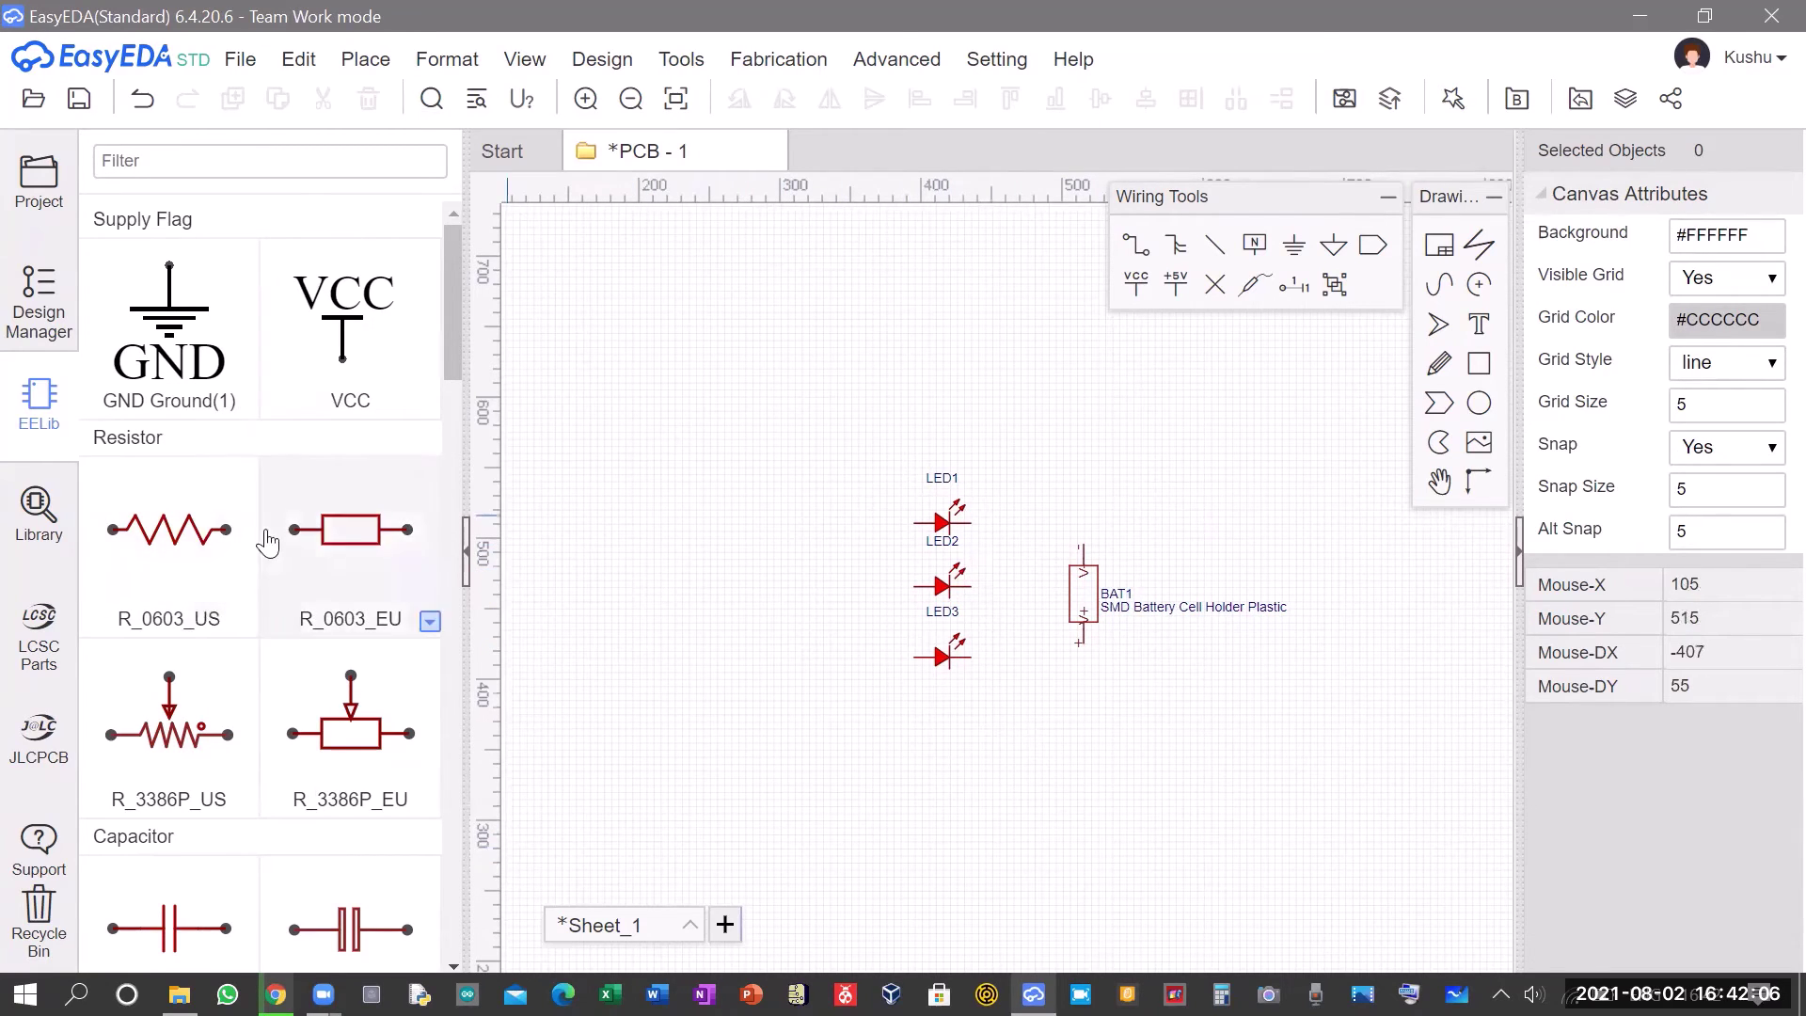
Switch the US resistor's variant to R_AXIAL-0.5_US and place one horizontally above the battery holder.
click(248, 624)
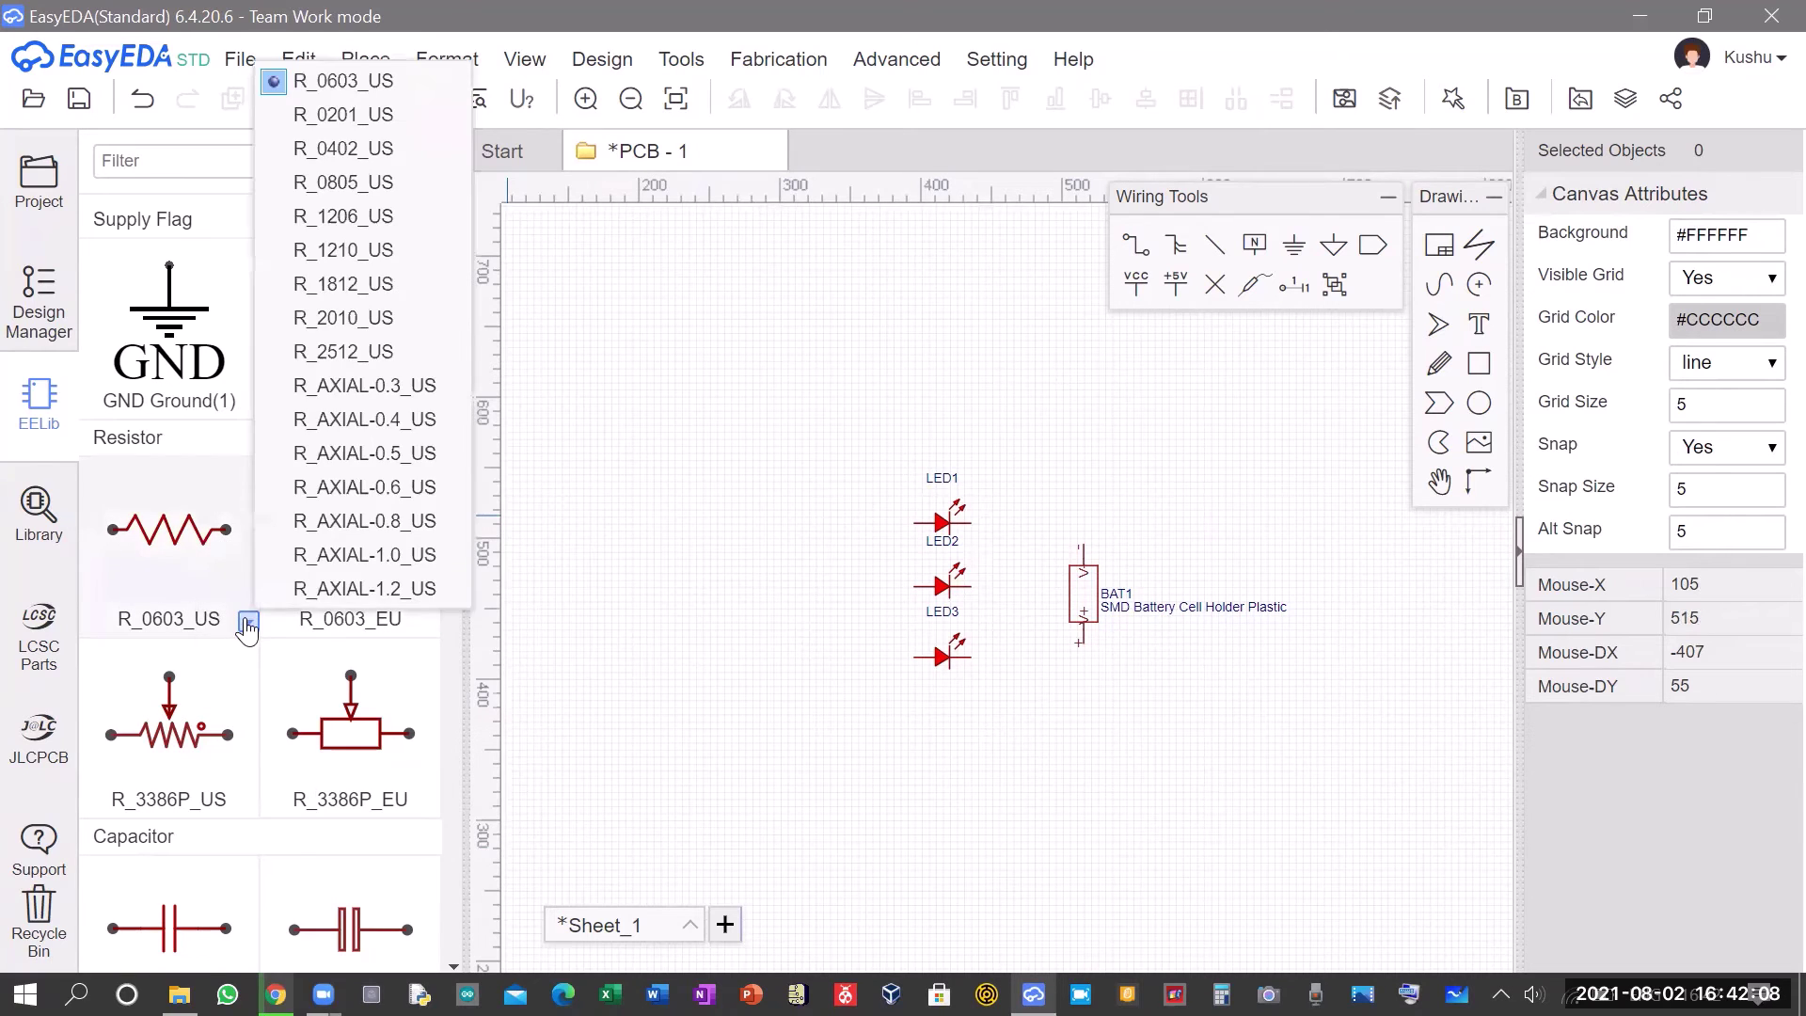
click(432, 454)
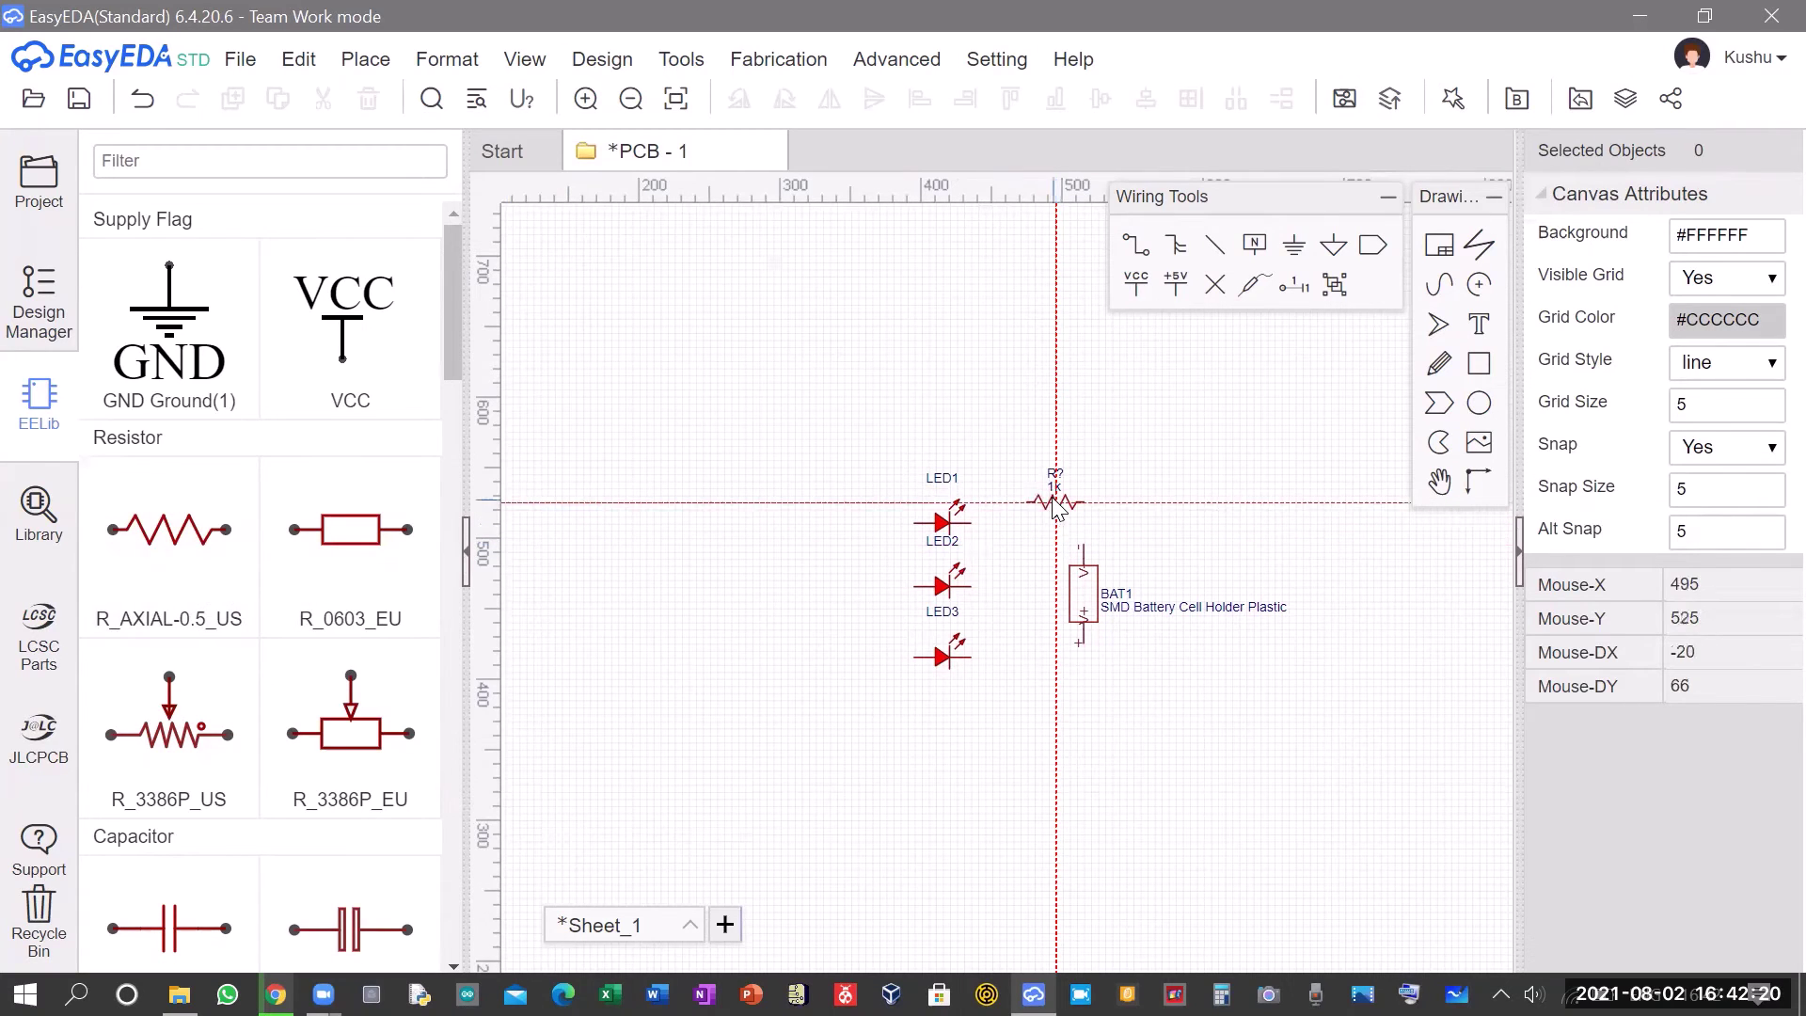
click(1059, 498)
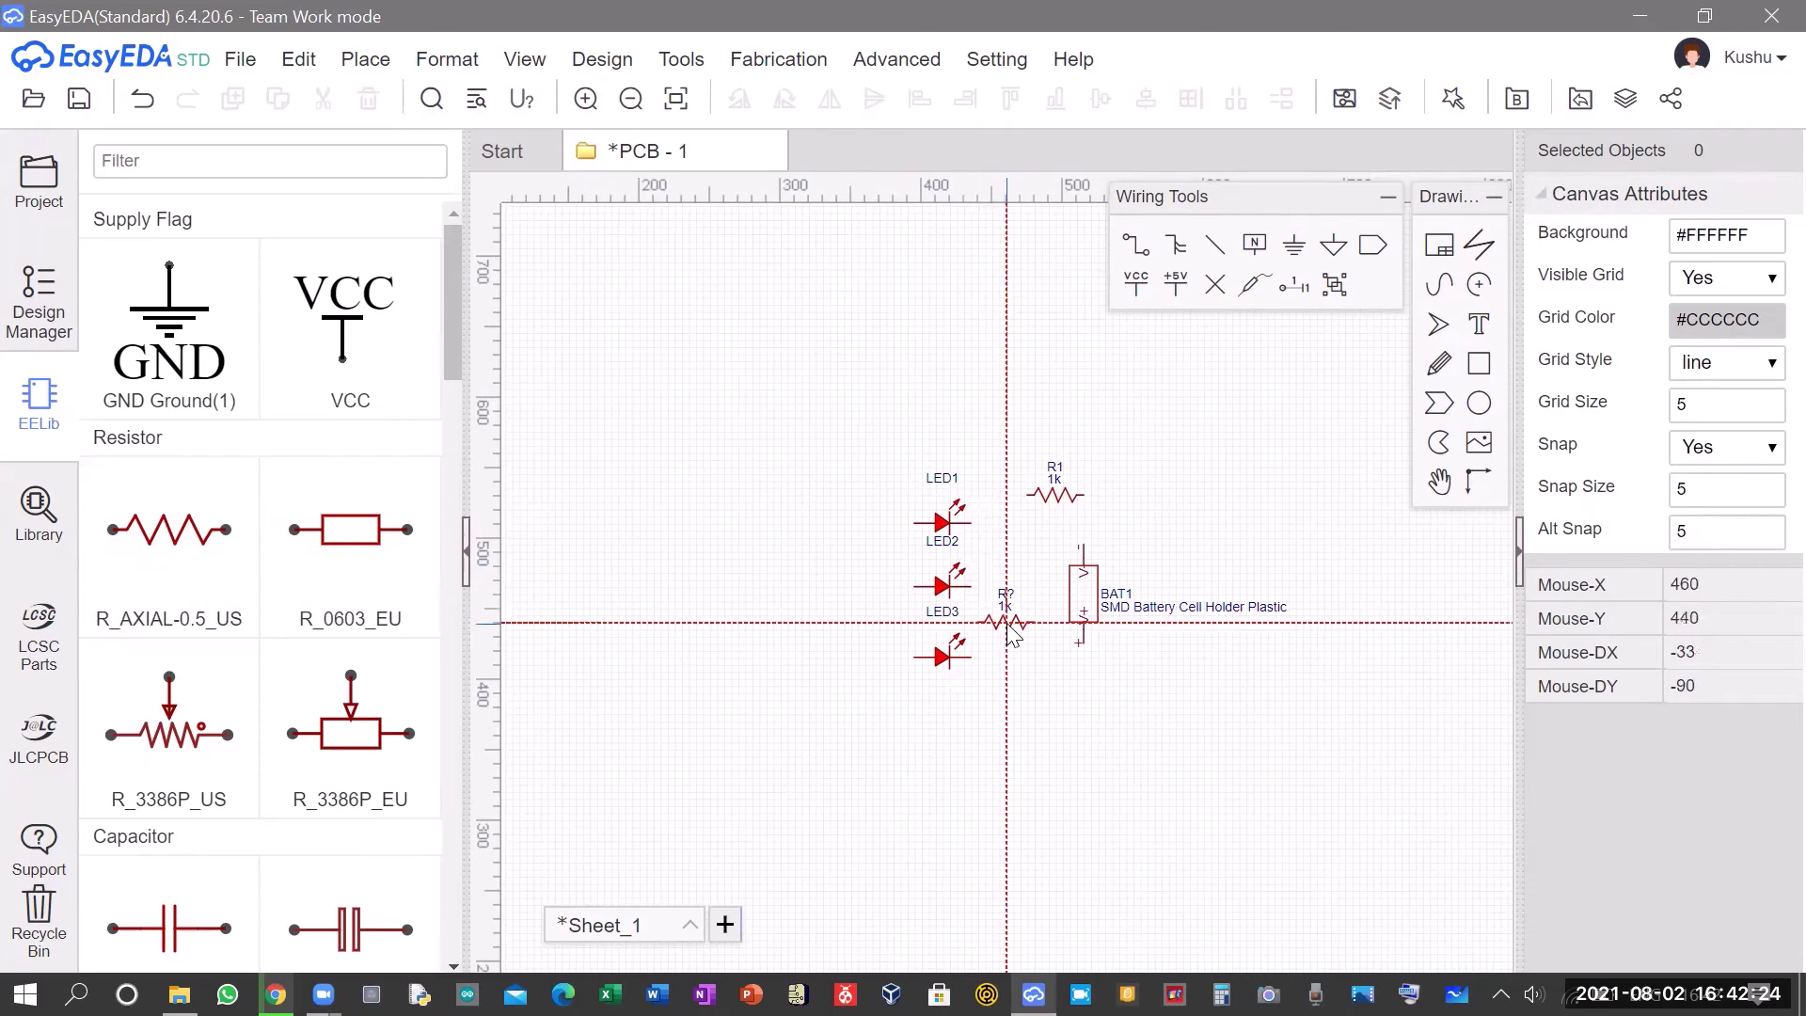
key(Escape)
Set the name of resistor R1 to 70 ohm.
click(1069, 499)
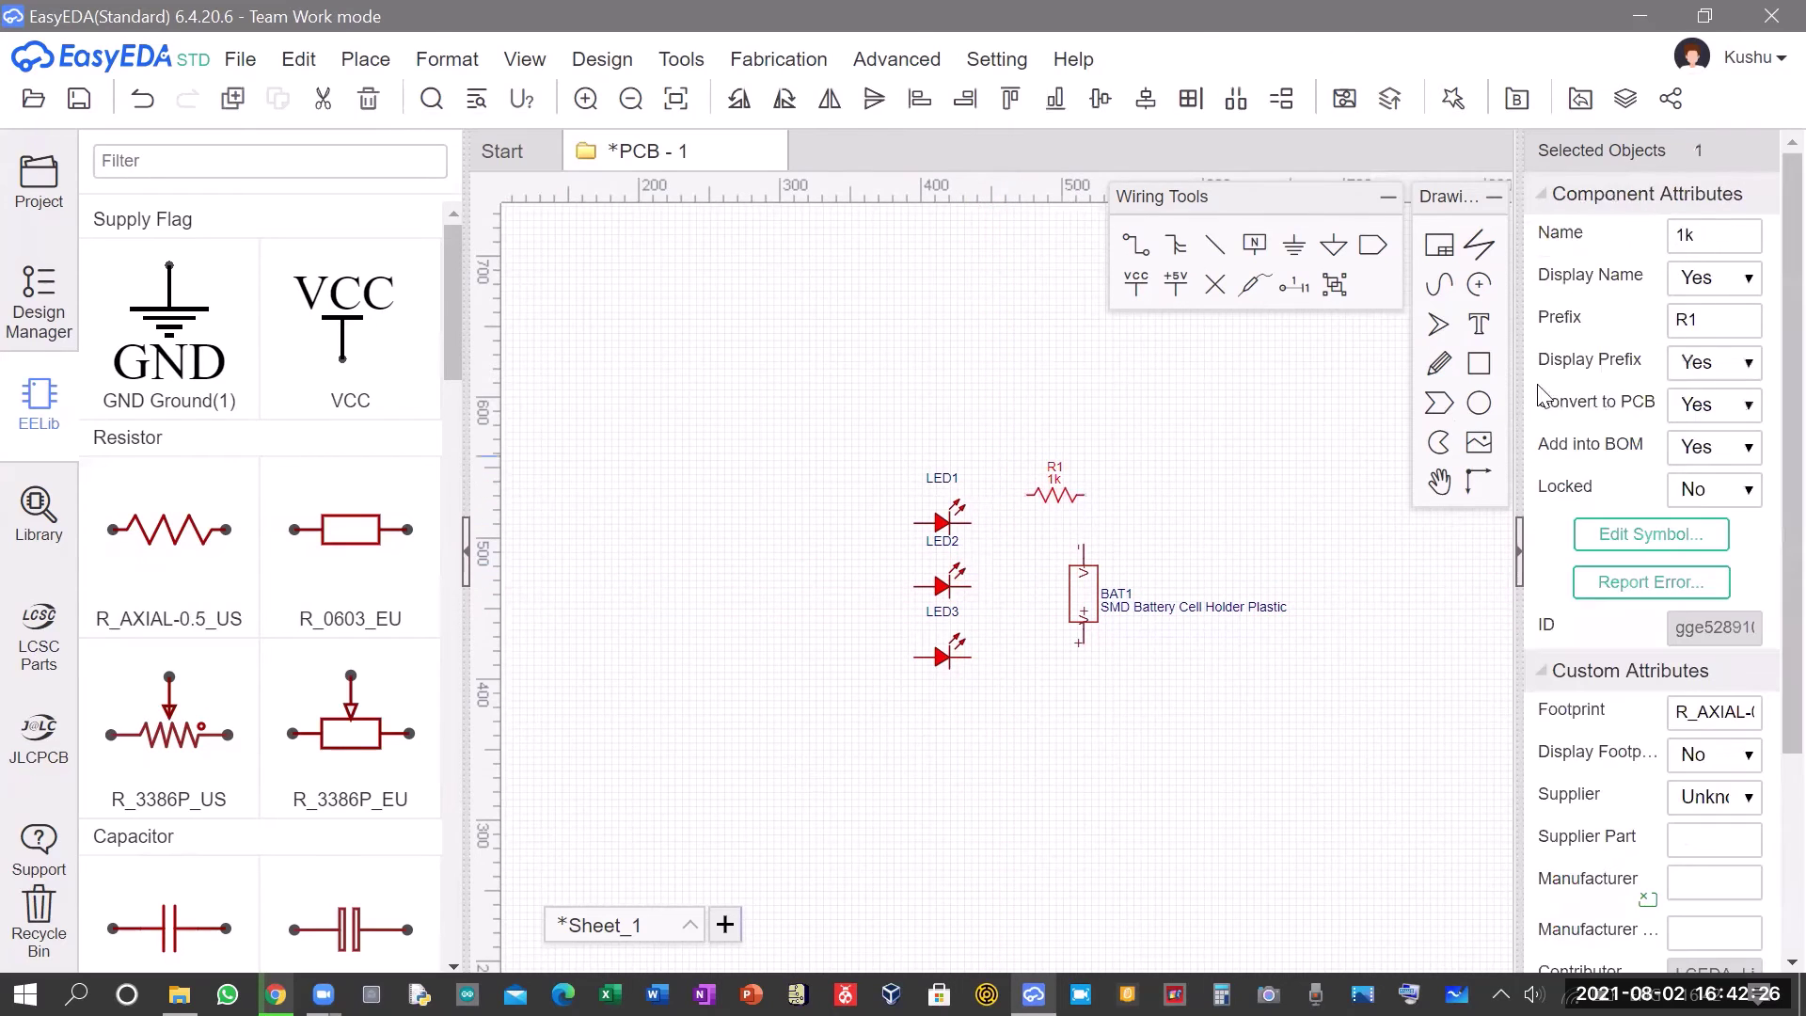
double_click(1732, 232)
text(70 ohm)
click(1354, 539)
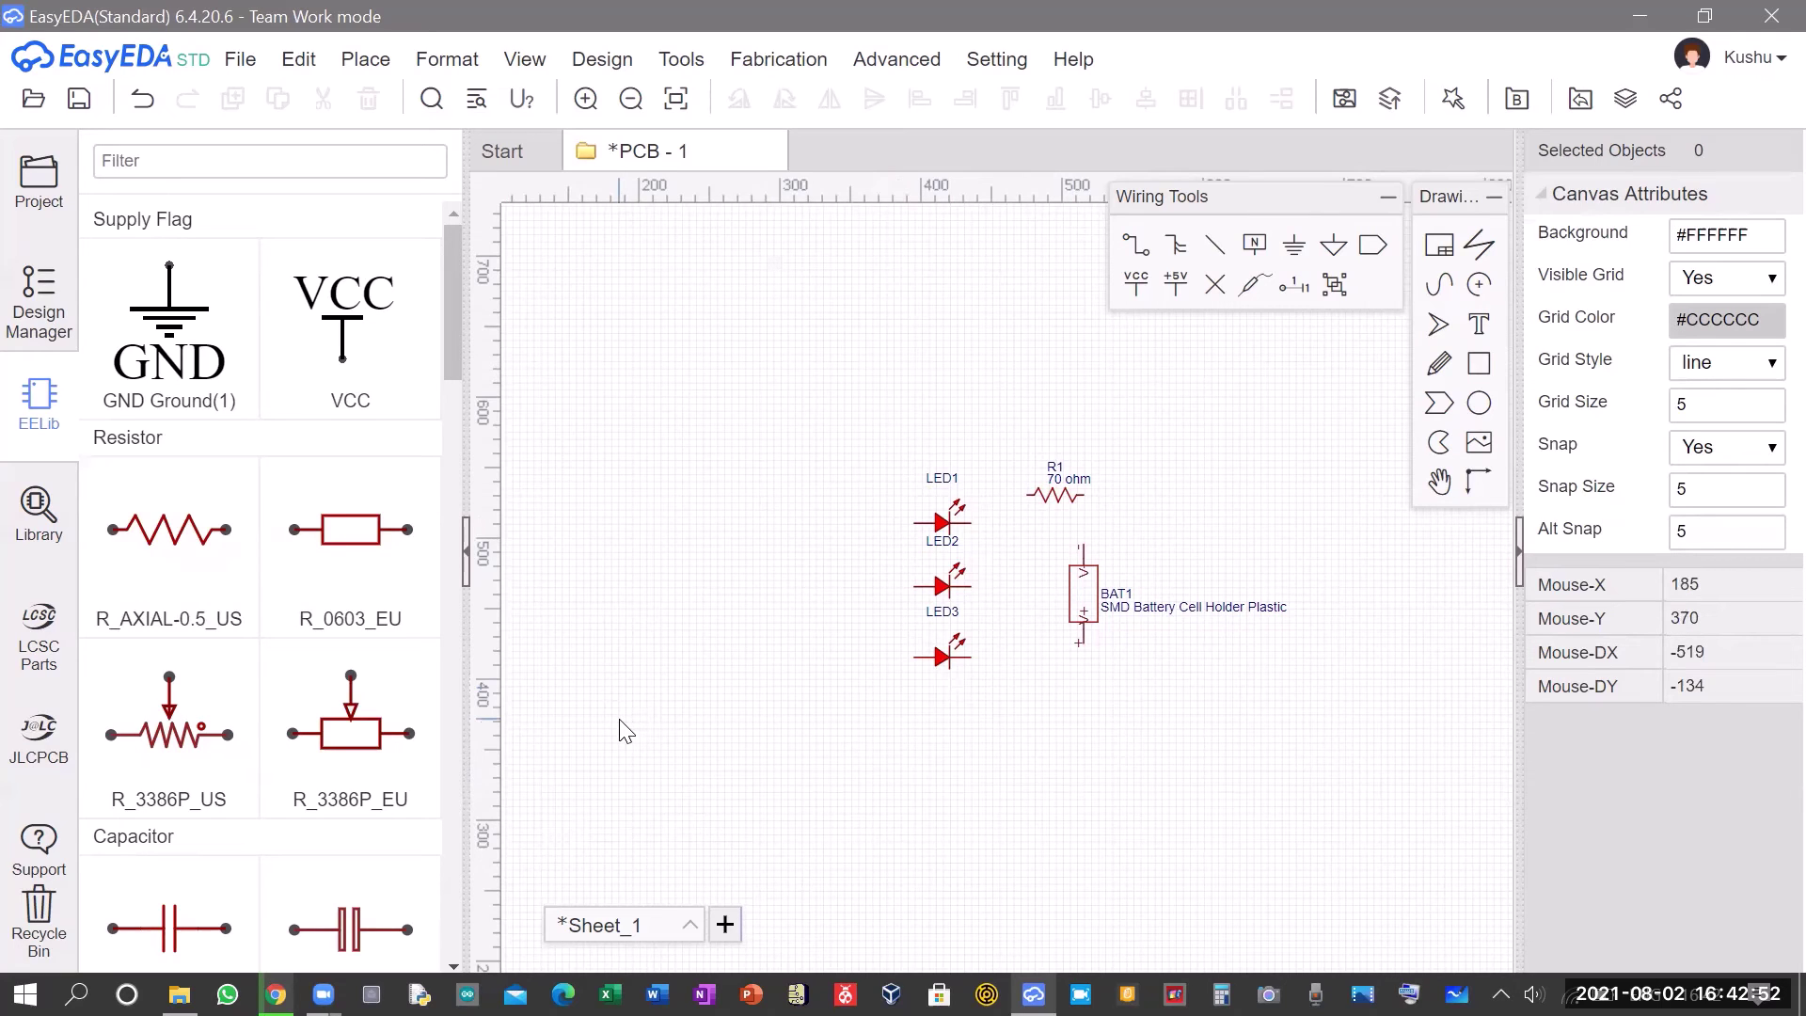
Wire the anodes of LED3, LED2 and LED1 together along their left ends.
key(w)
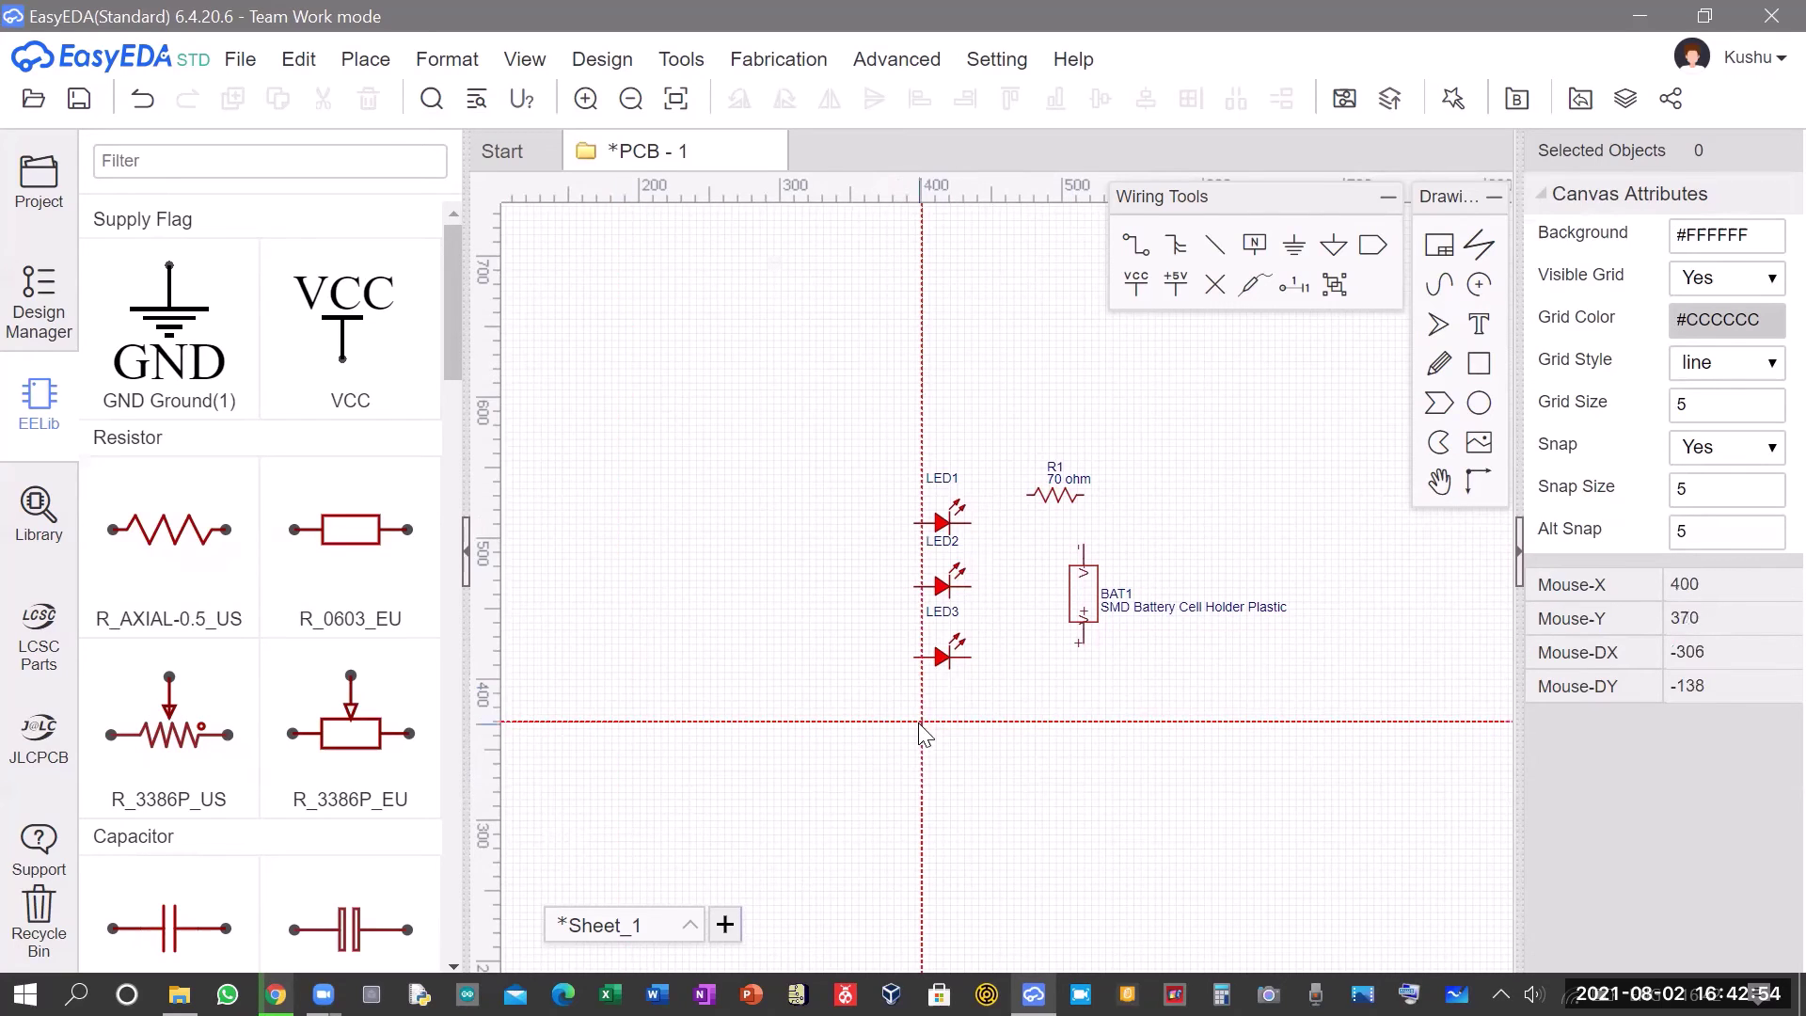
click(914, 657)
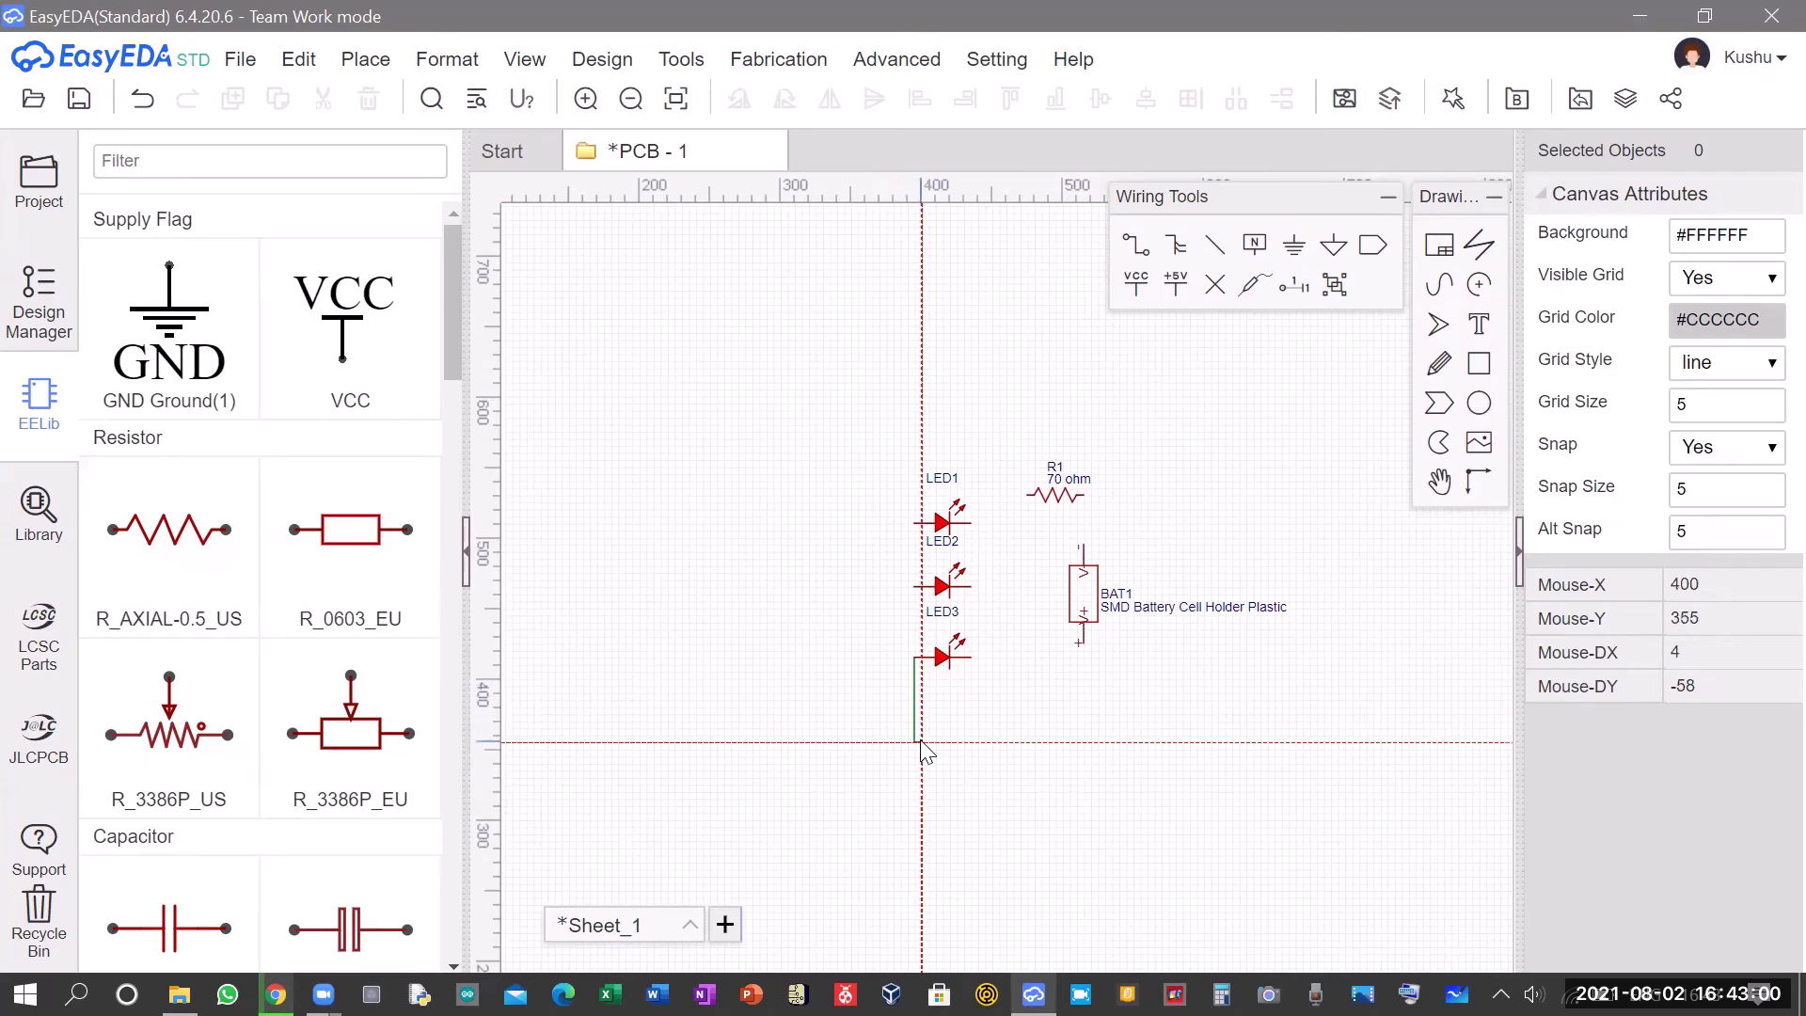
click(914, 587)
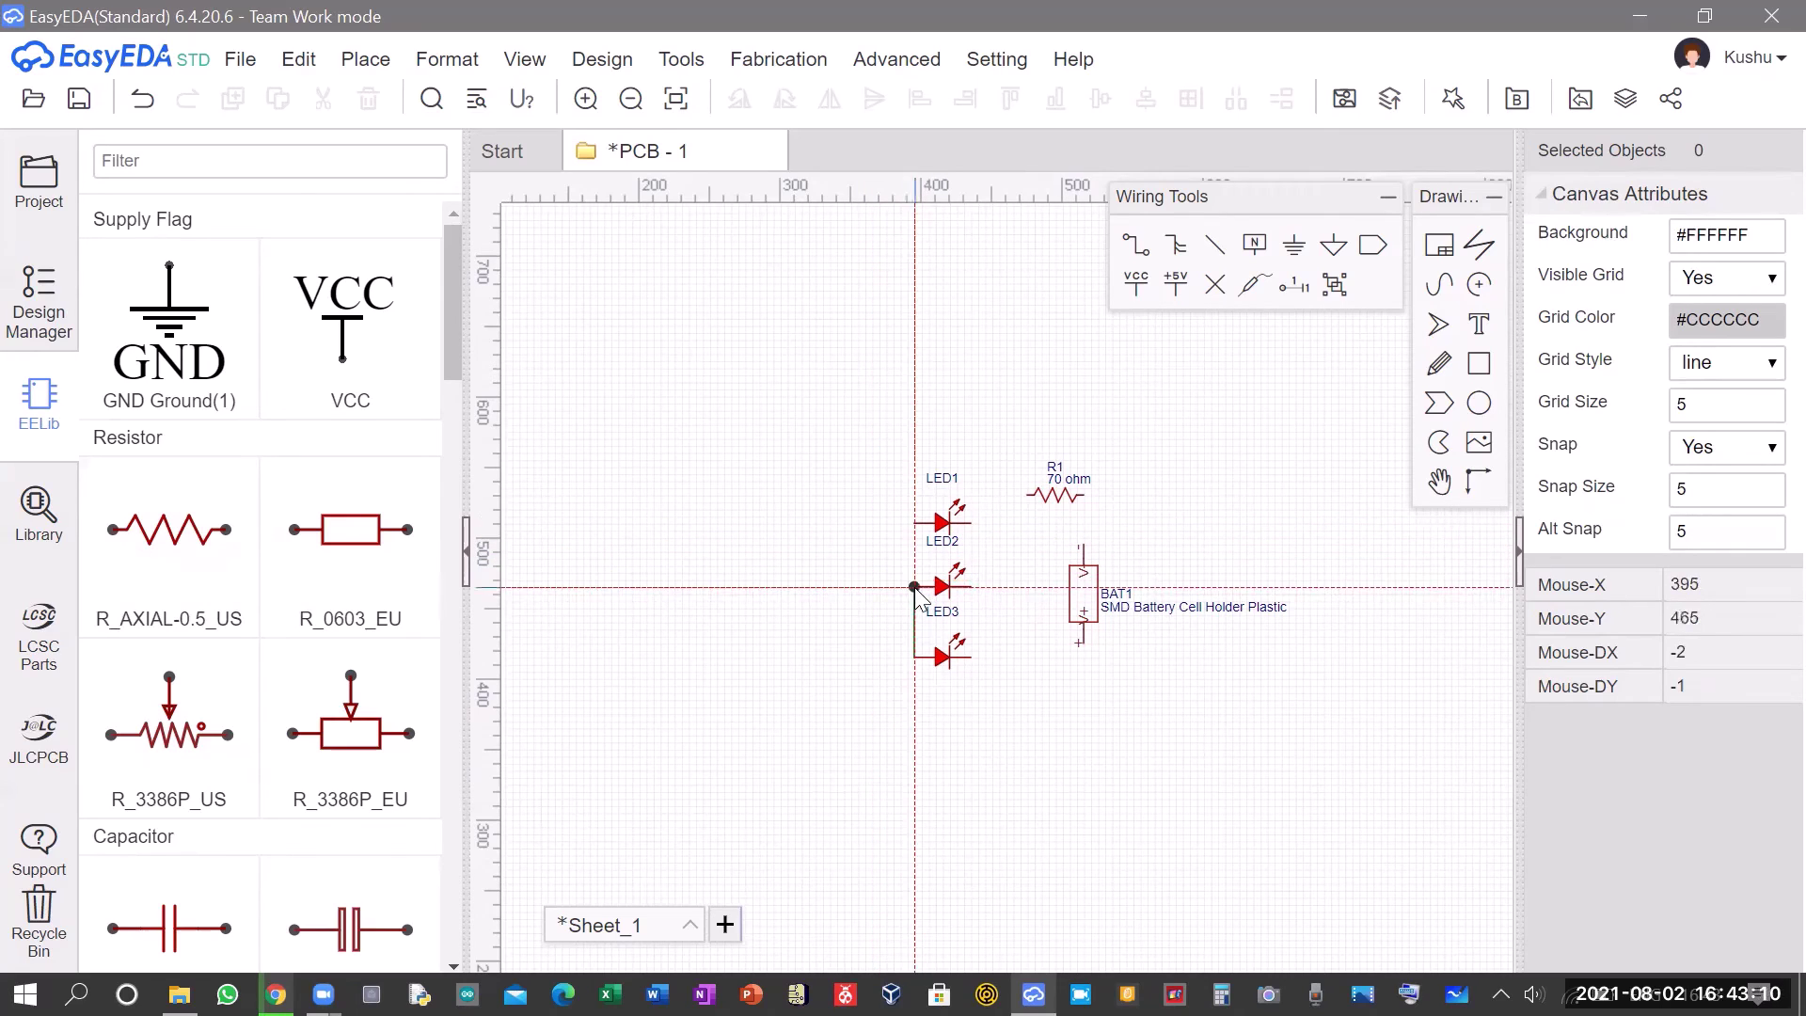
click(914, 522)
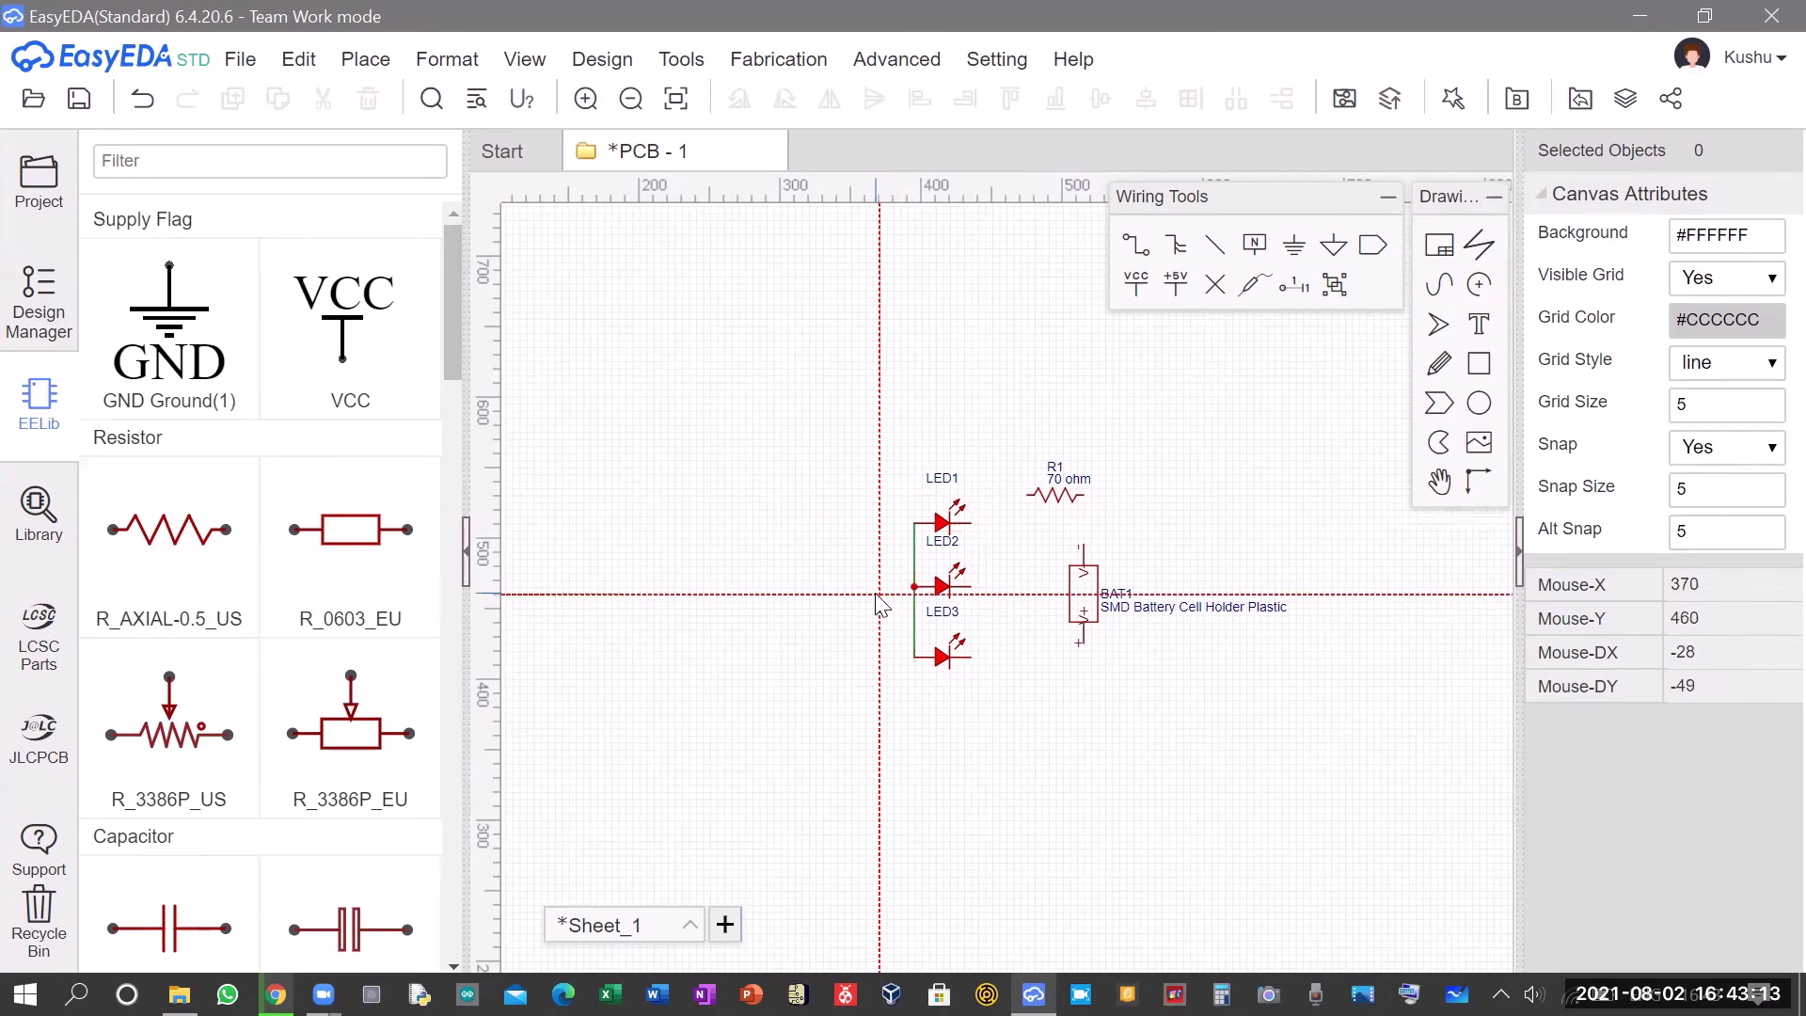
Wire the cathodes of LED1, LED2 and LED3 together along their right ends.
click(969, 524)
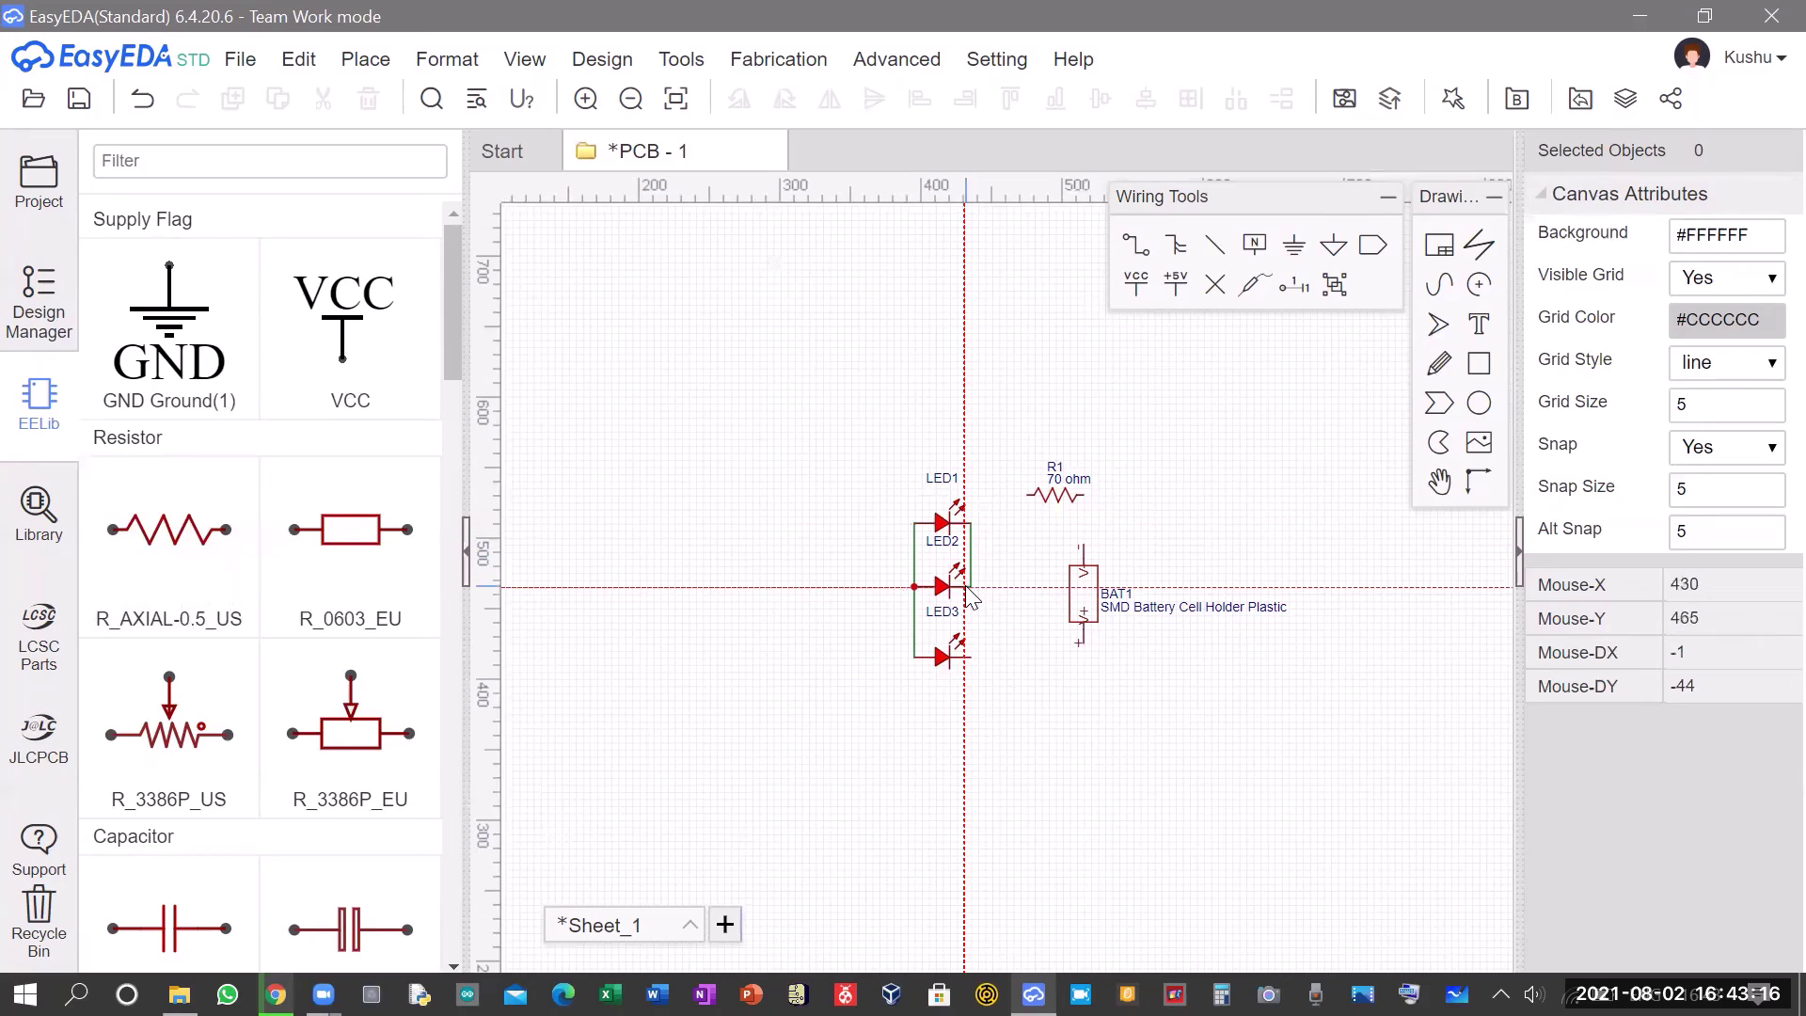
click(967, 586)
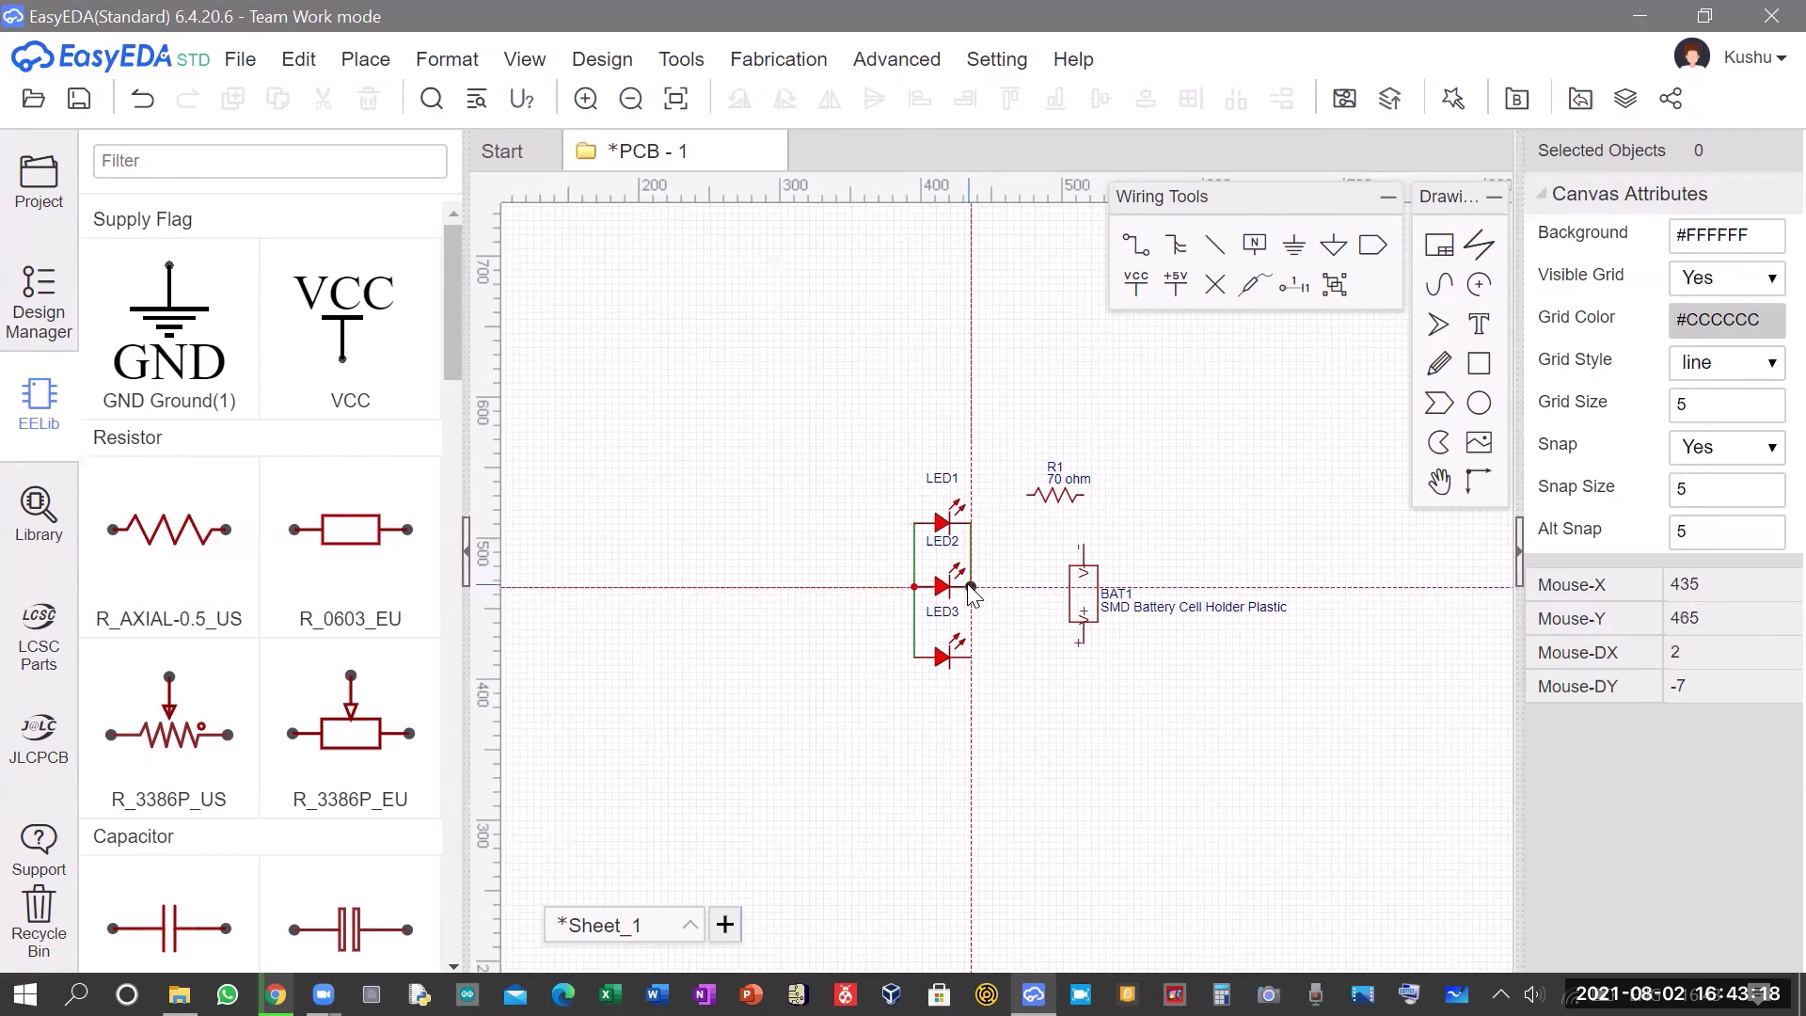
click(969, 586)
click(973, 658)
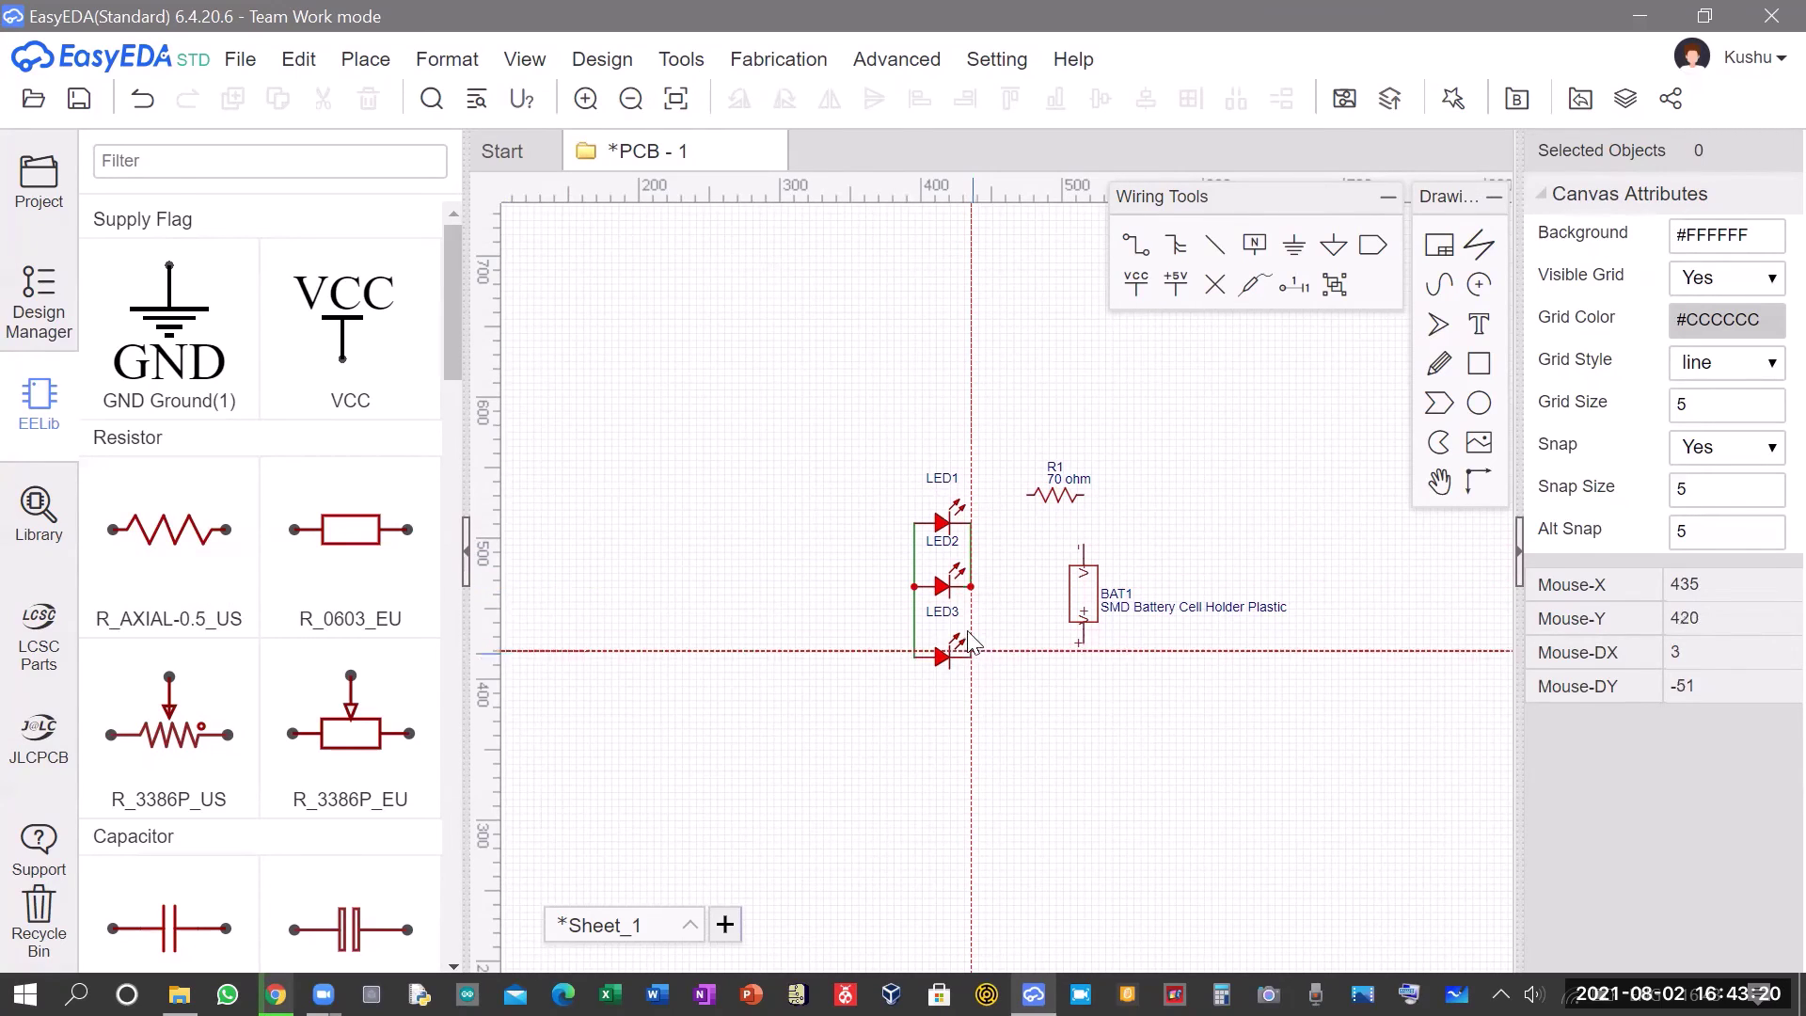
click(969, 585)
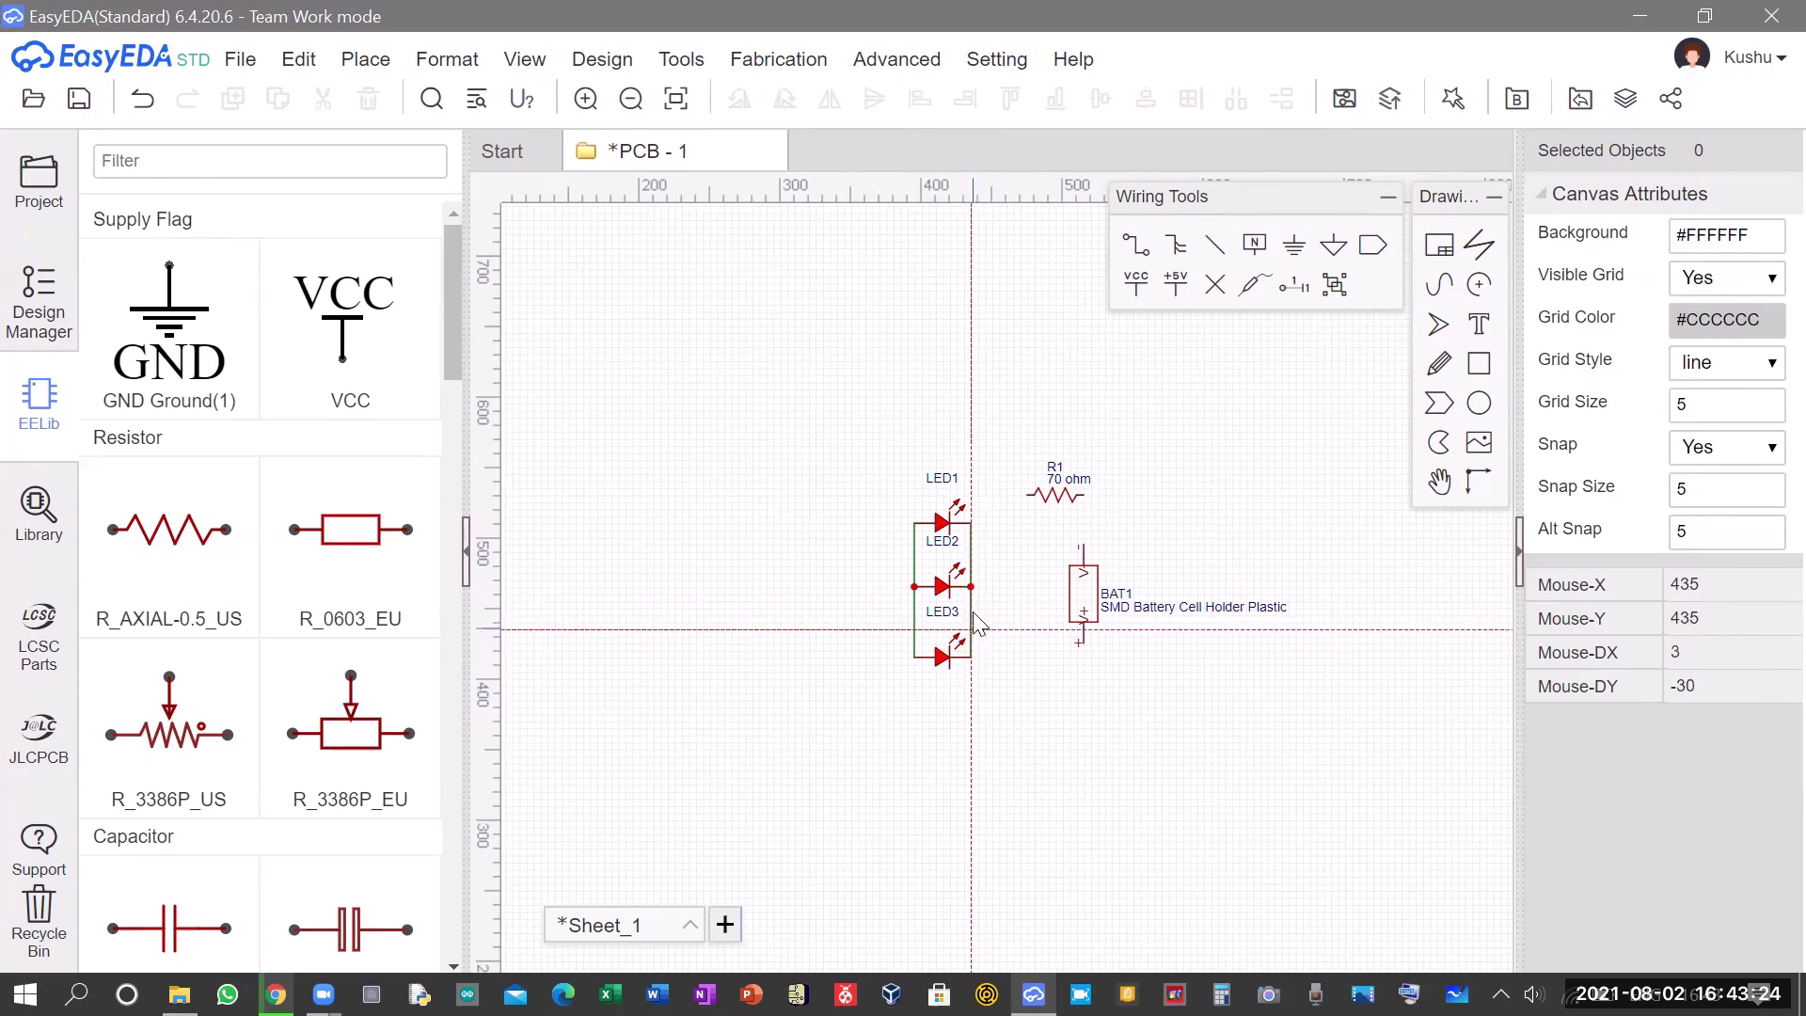
Wire LED1's cathode to the left end of R1, and R1's right end to the negative pin of battery holder BAT1.
click(971, 522)
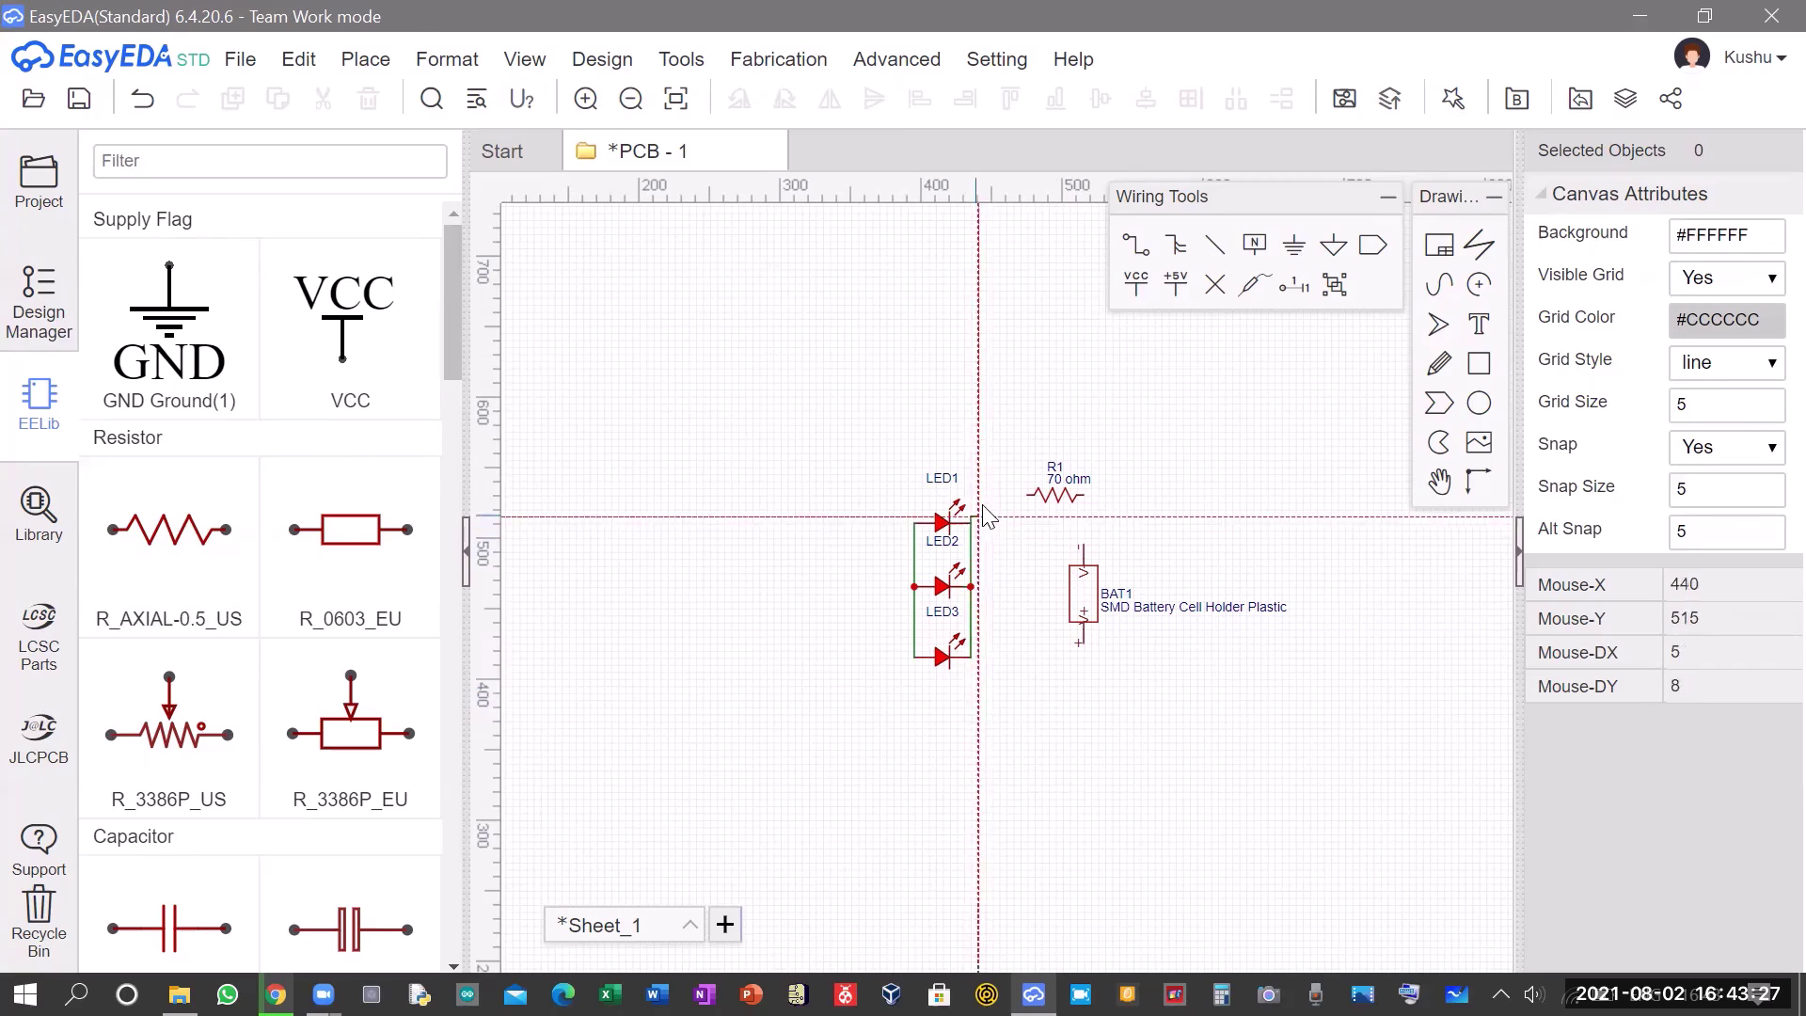
click(1029, 496)
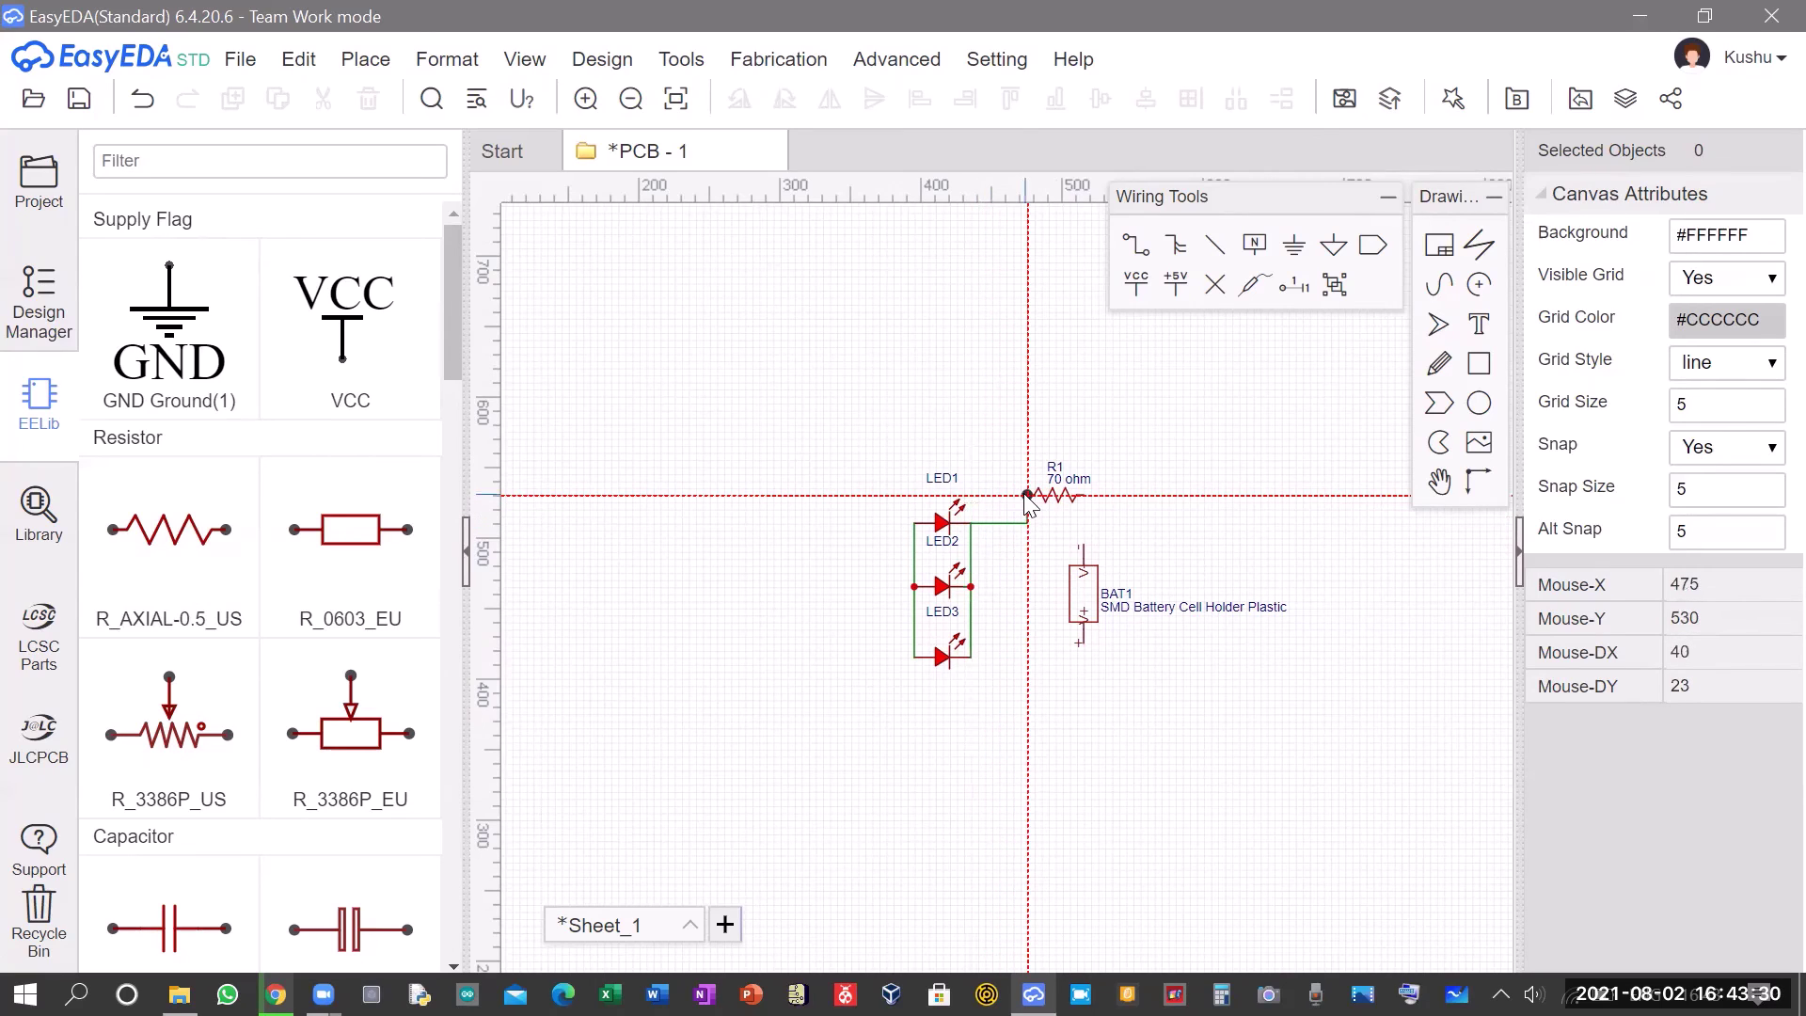
click(1081, 496)
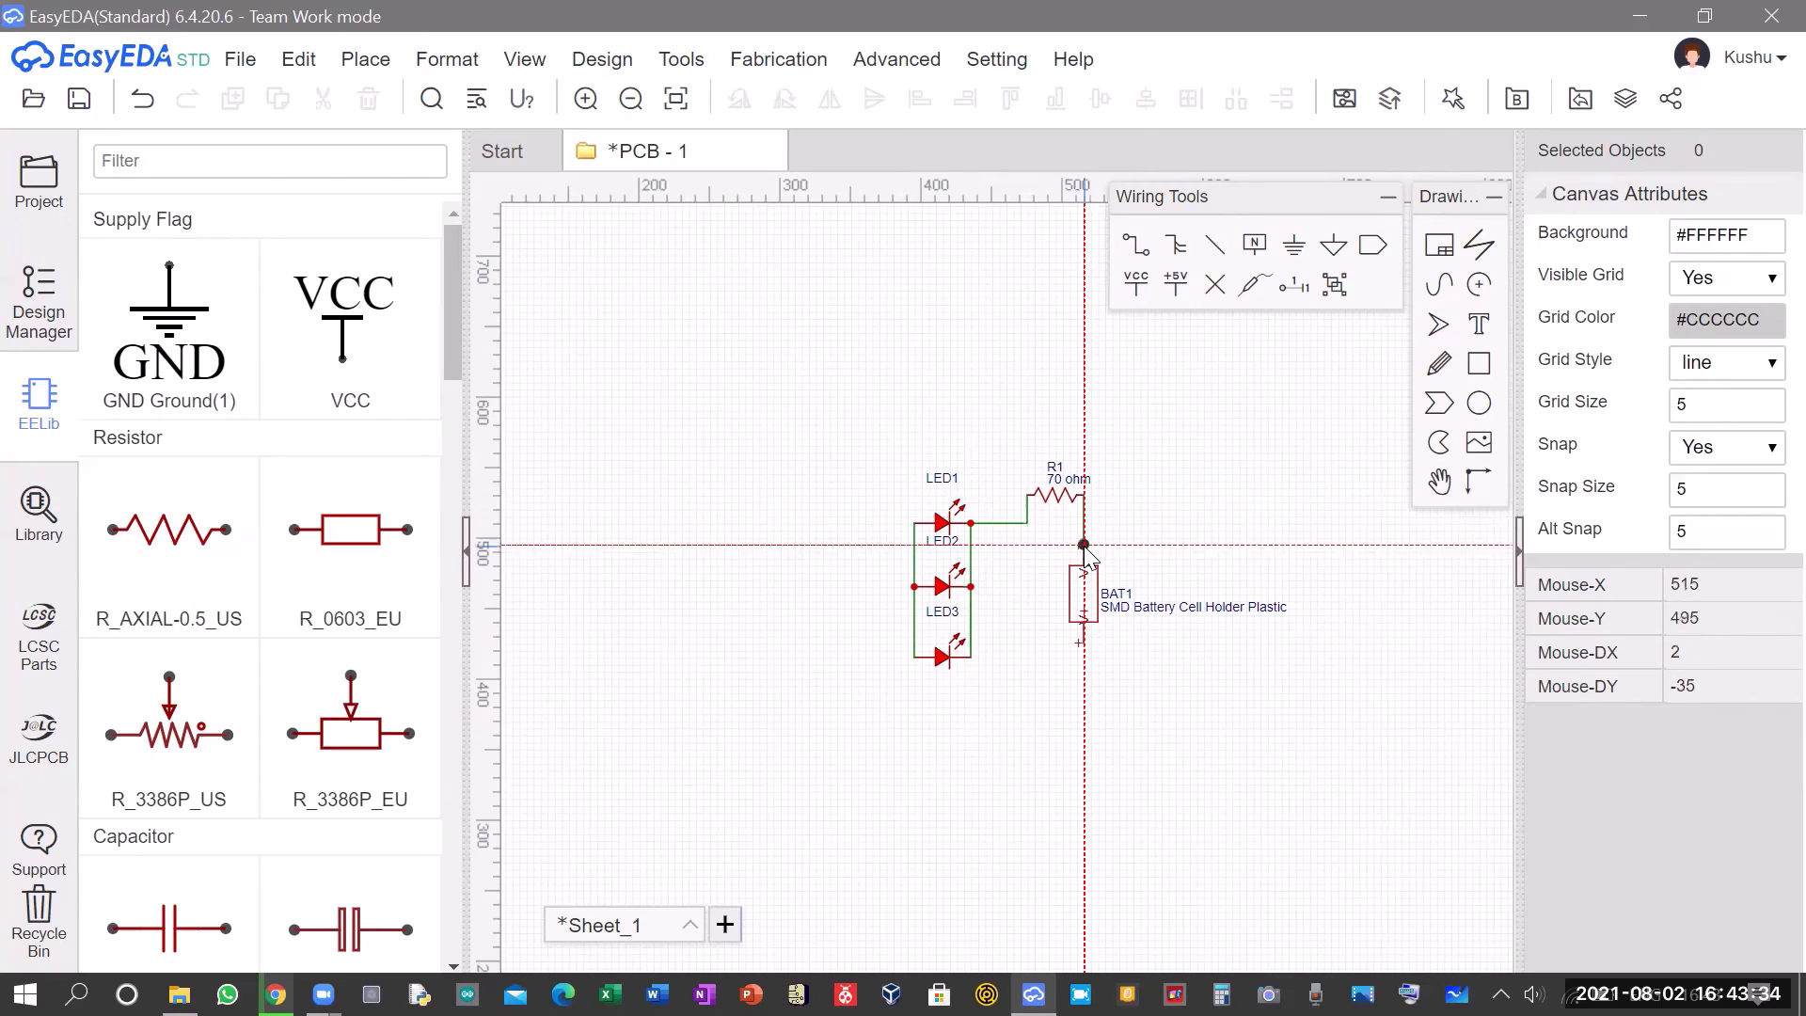
click(1082, 545)
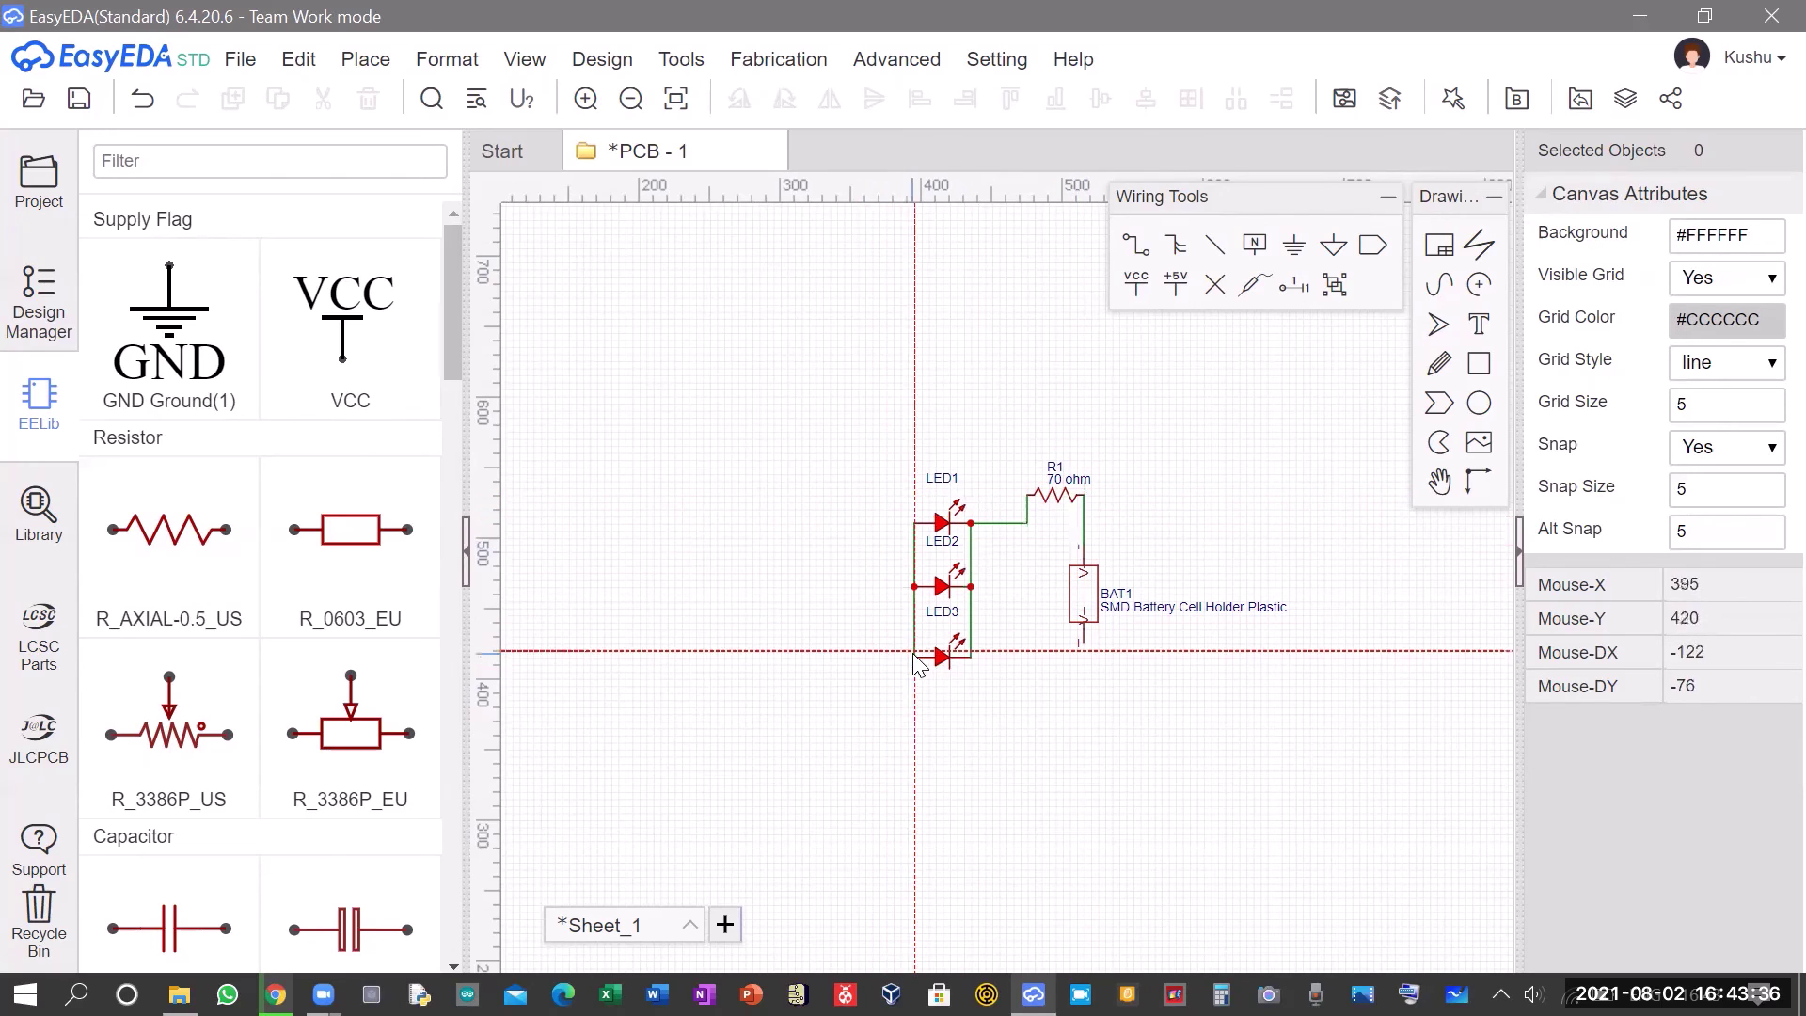
Wire LED3's anode down and around beneath the LEDs to the positive pin of BAT1, and end wiring.
click(915, 658)
click(914, 712)
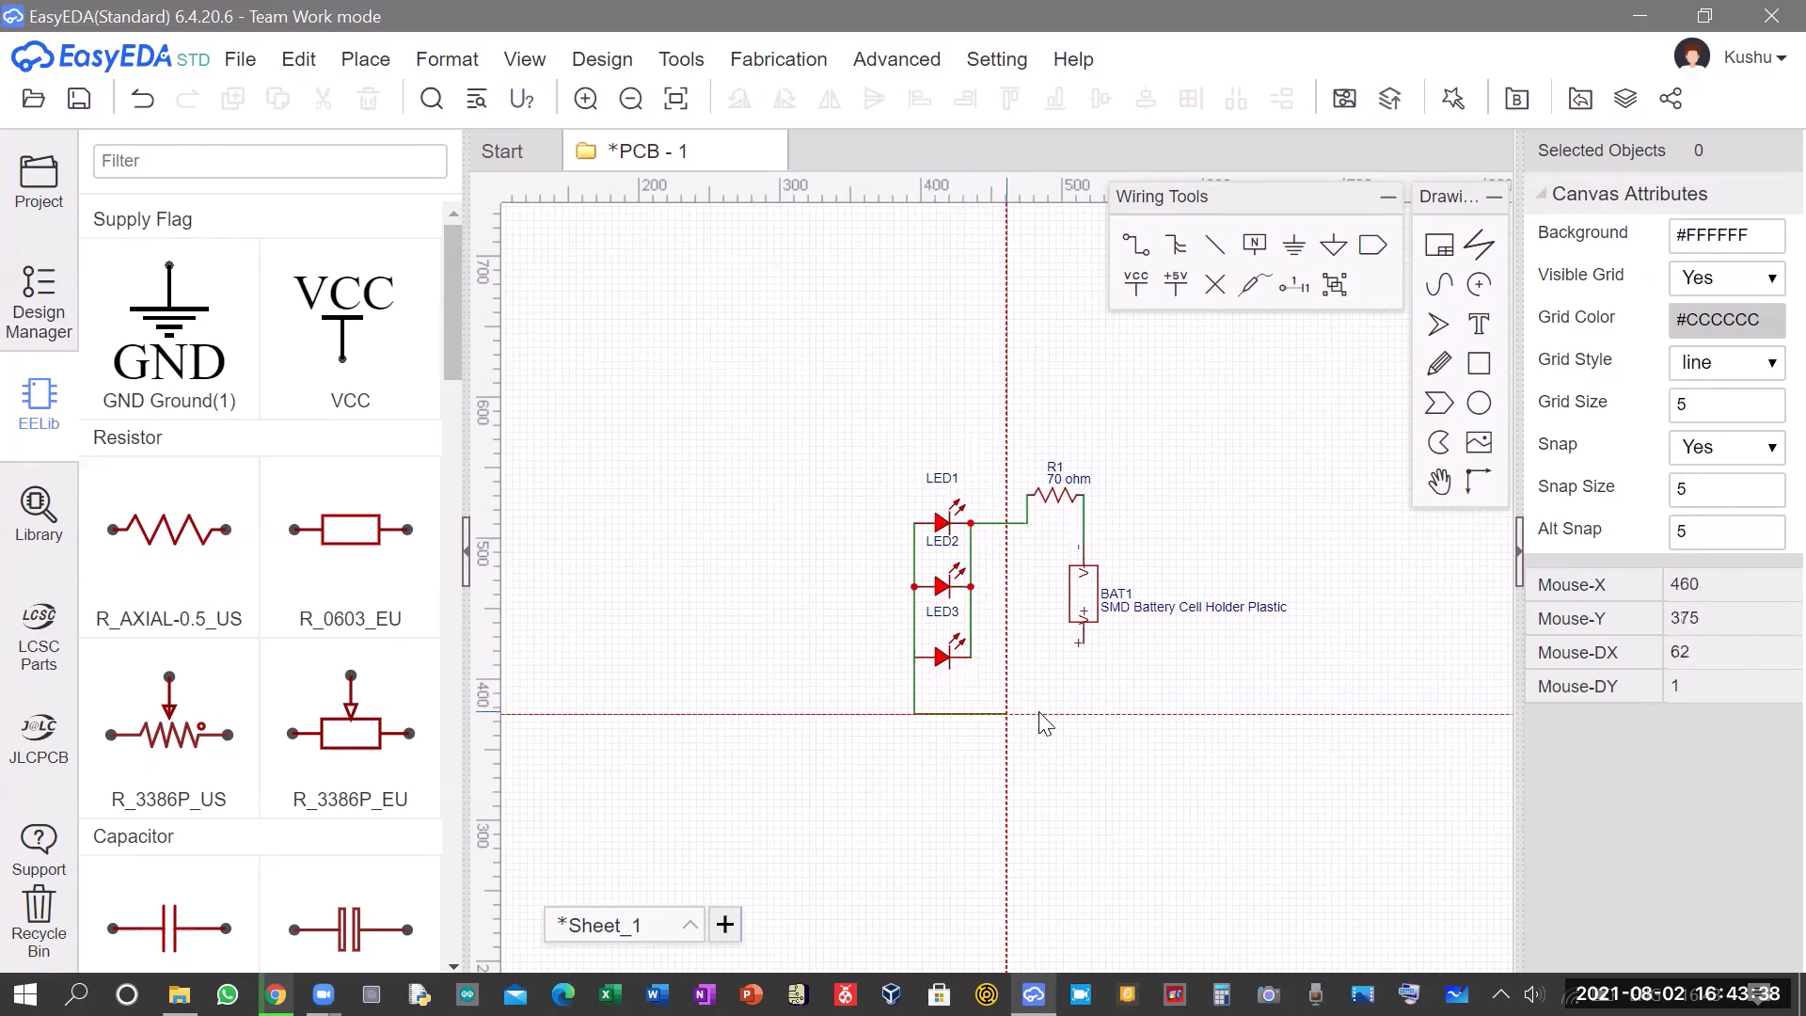
click(1082, 643)
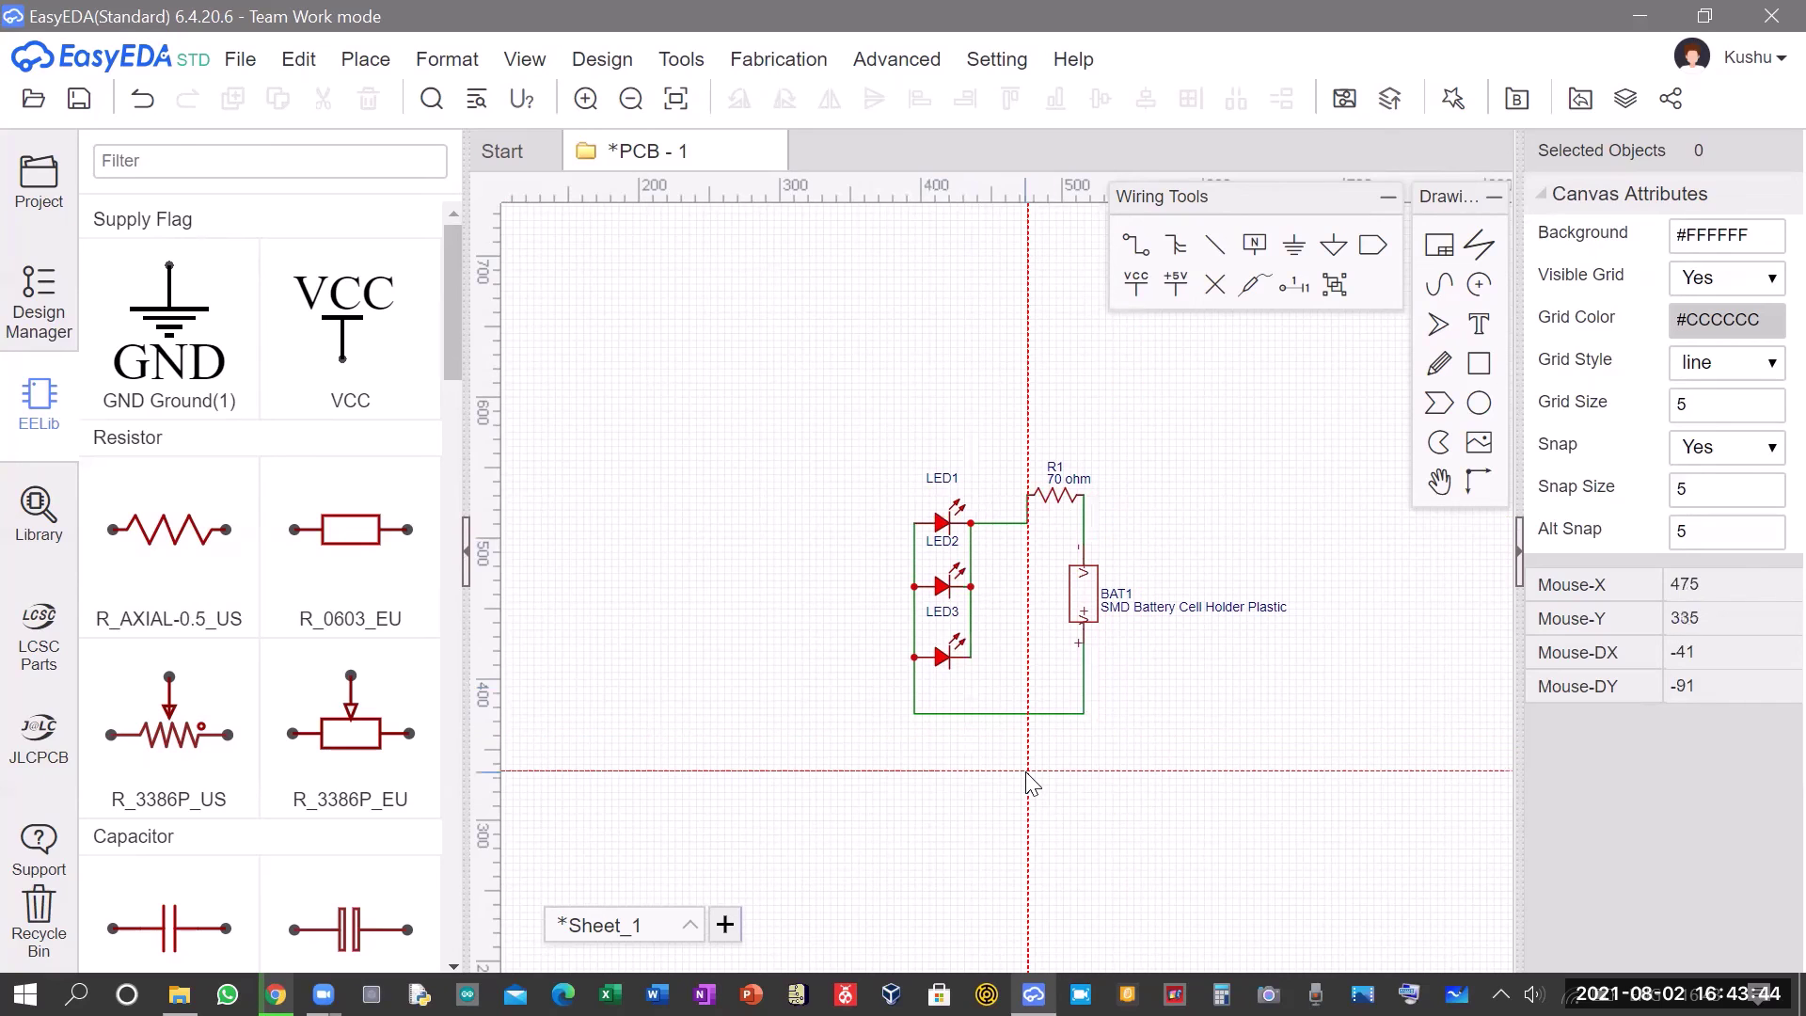
key(Escape)
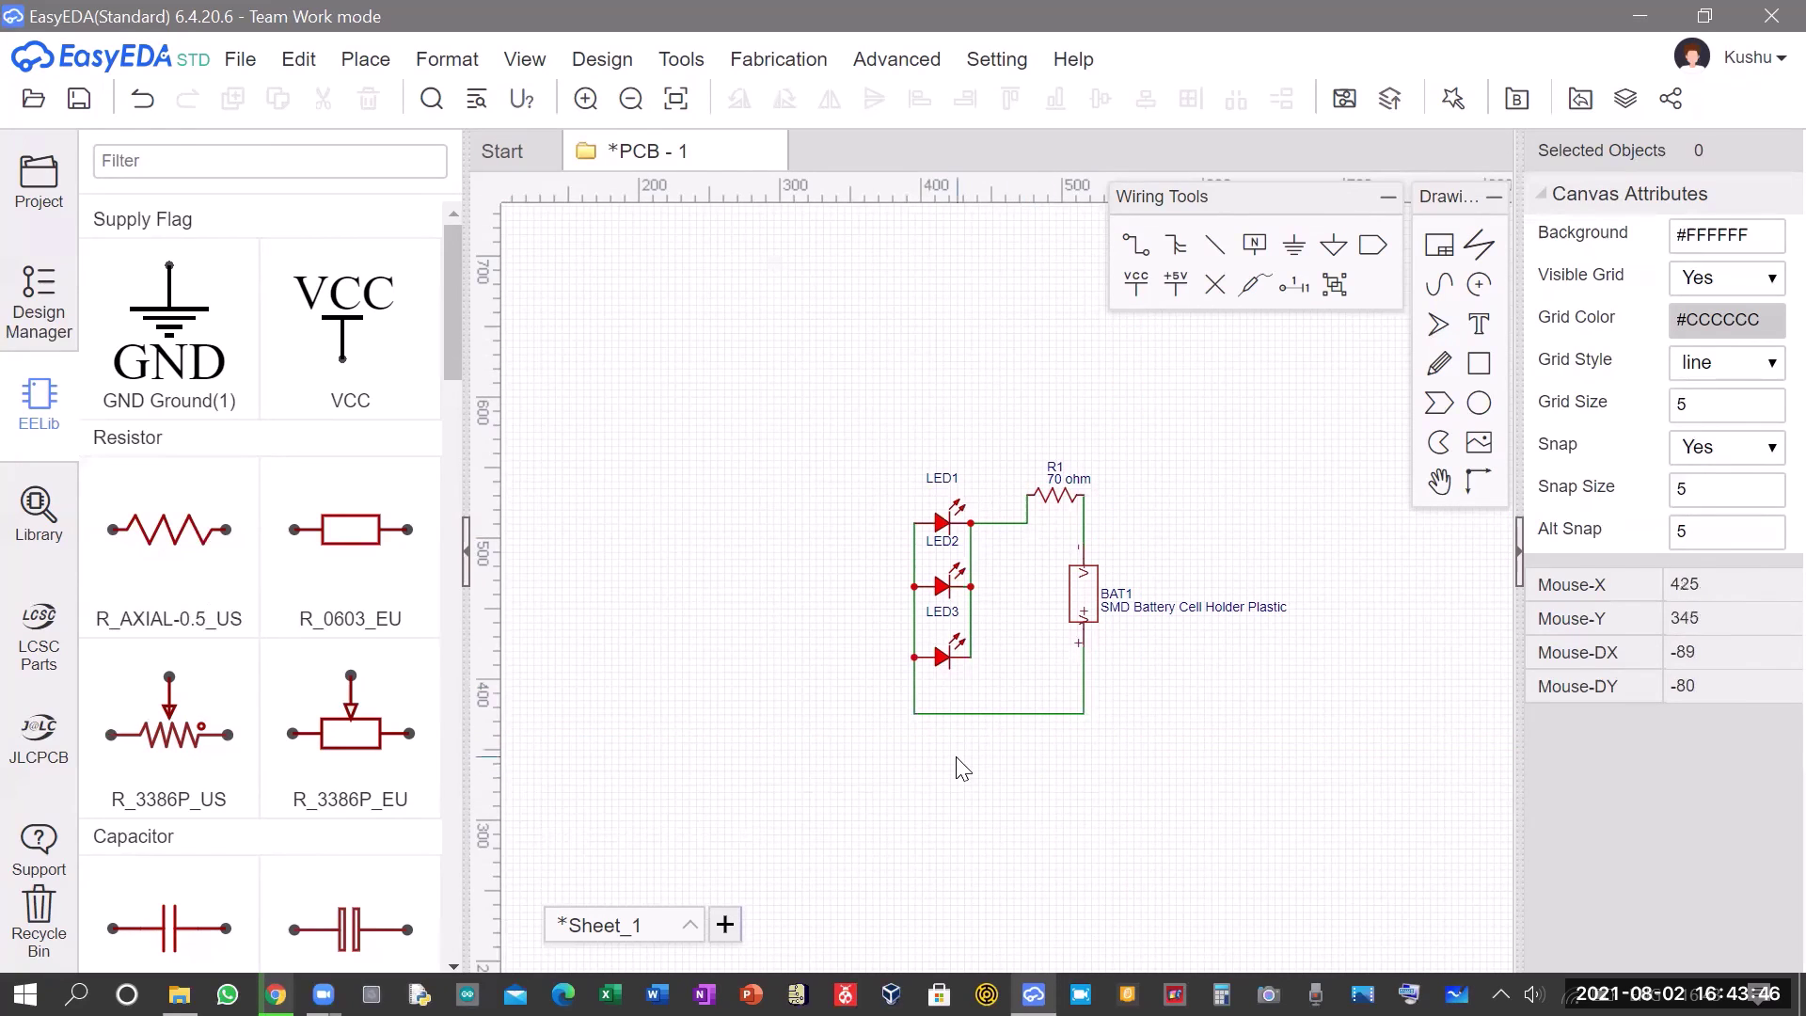